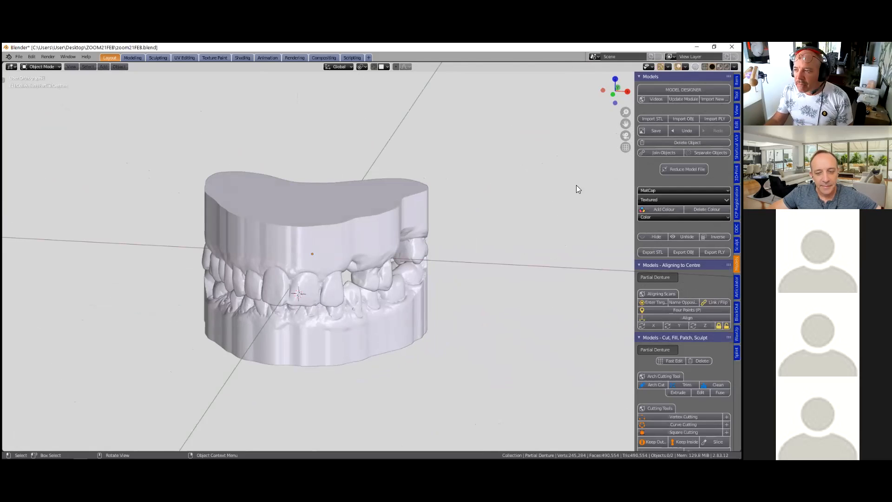
- Start the Shortcut VUr key display and dock it to the Left
left_click(737, 148)
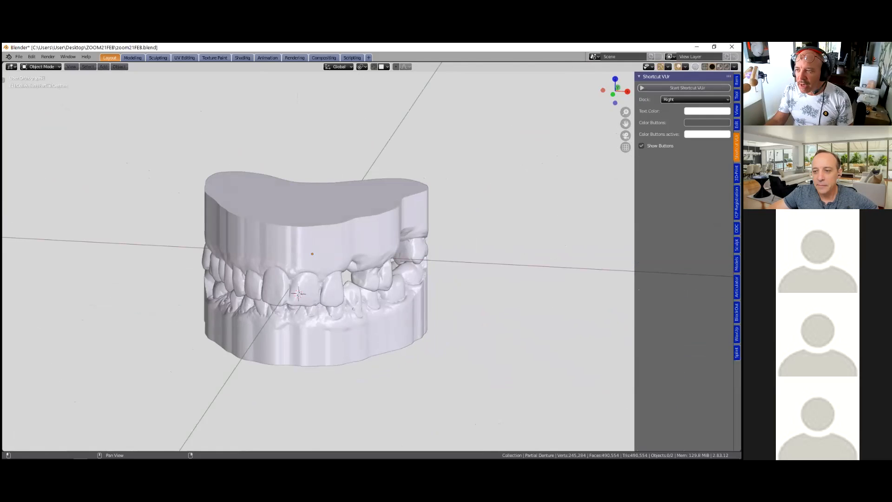
left_click(687, 88)
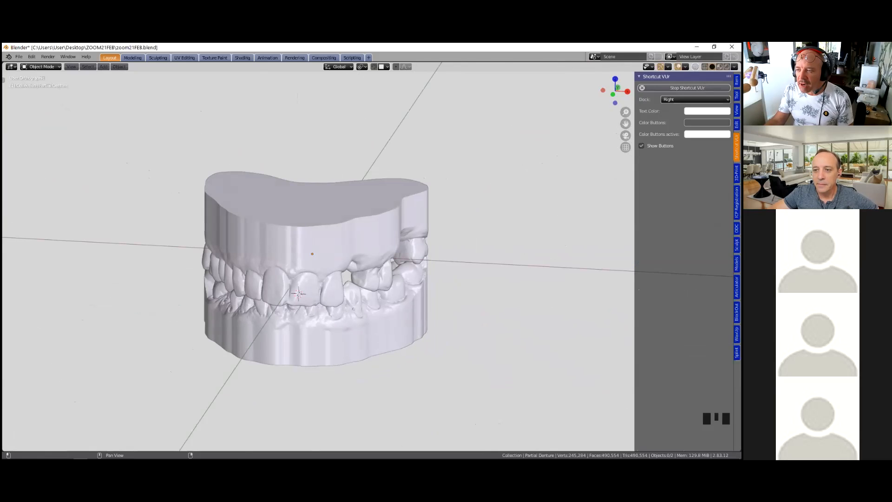
left_click(695, 99)
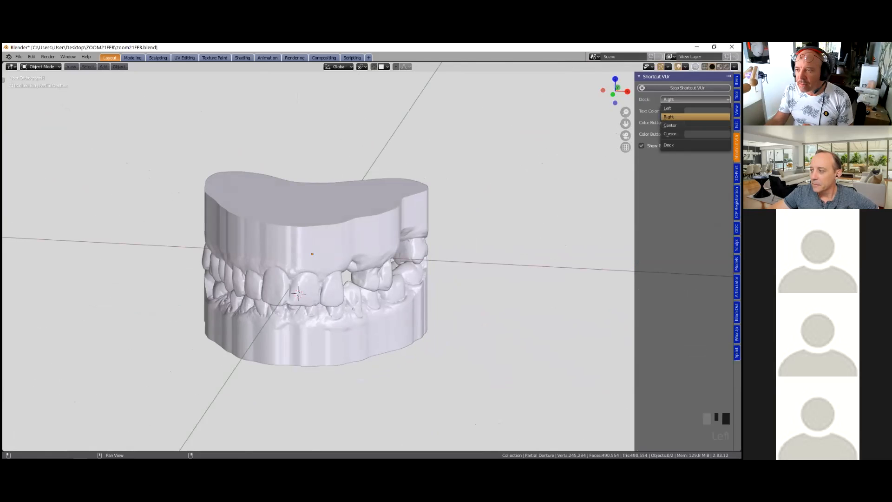
left_click(668, 107)
- Change the shortcut display's button color to bright orange
left_click(707, 123)
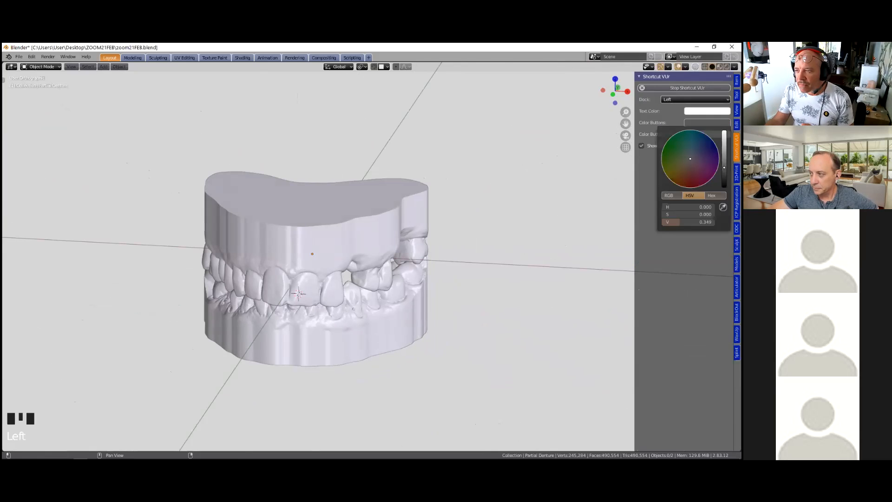
left_click(707, 122)
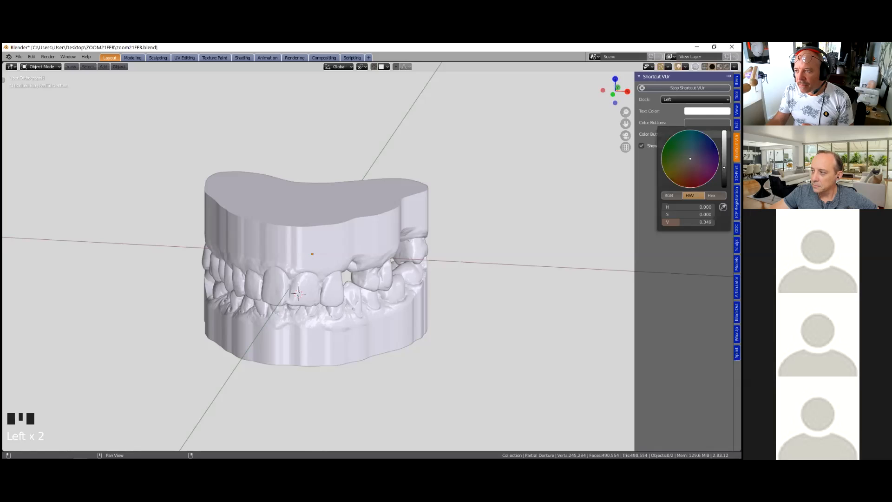
left_click_drag(724, 167, 724, 133)
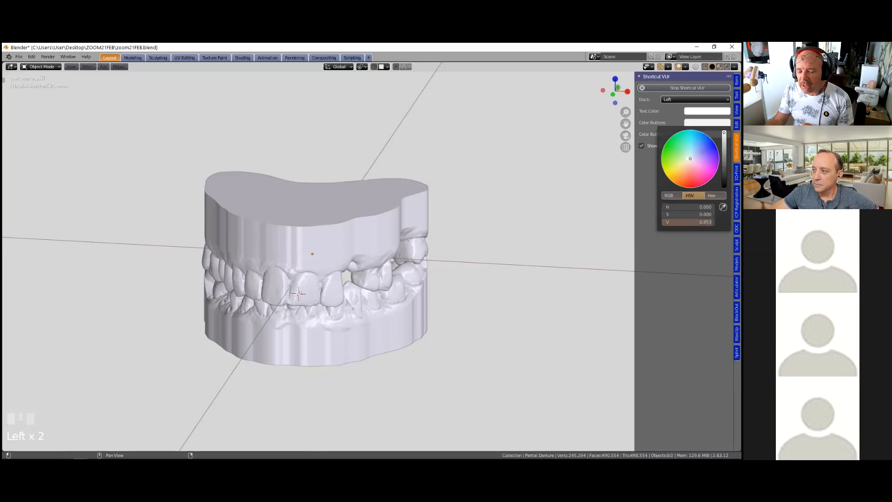
left_click(682, 181)
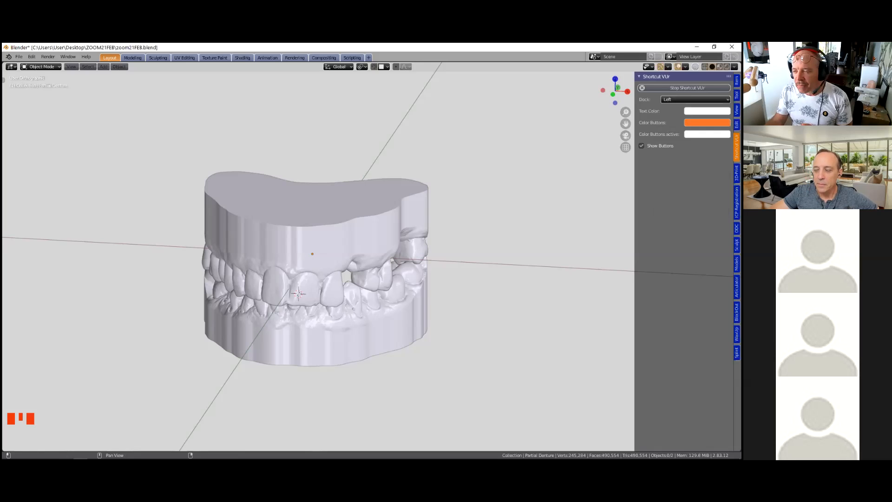
- Set the shortcut display's text color to blue and its active button color to green
left_click(706, 110)
left_click(710, 134)
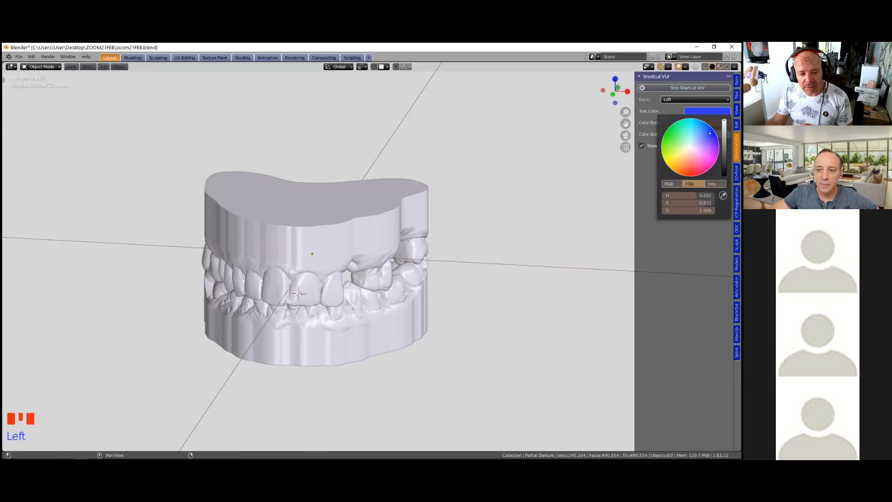
left_click(706, 134)
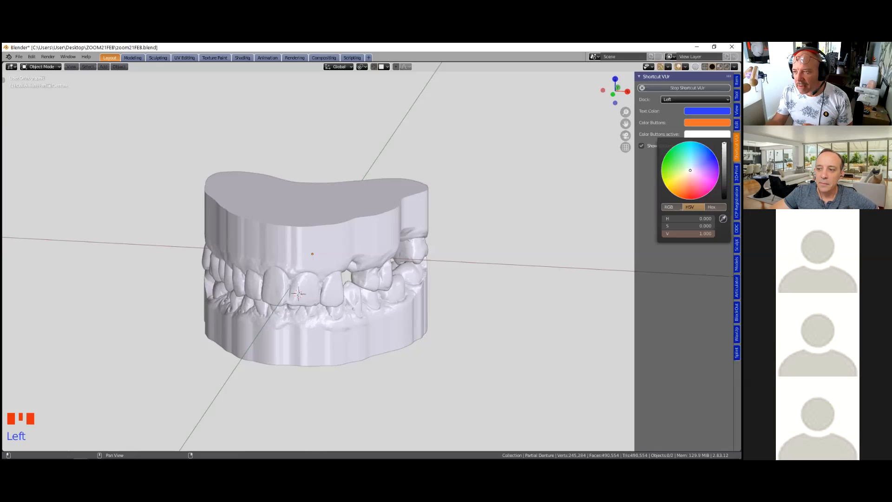
left_click(669, 162)
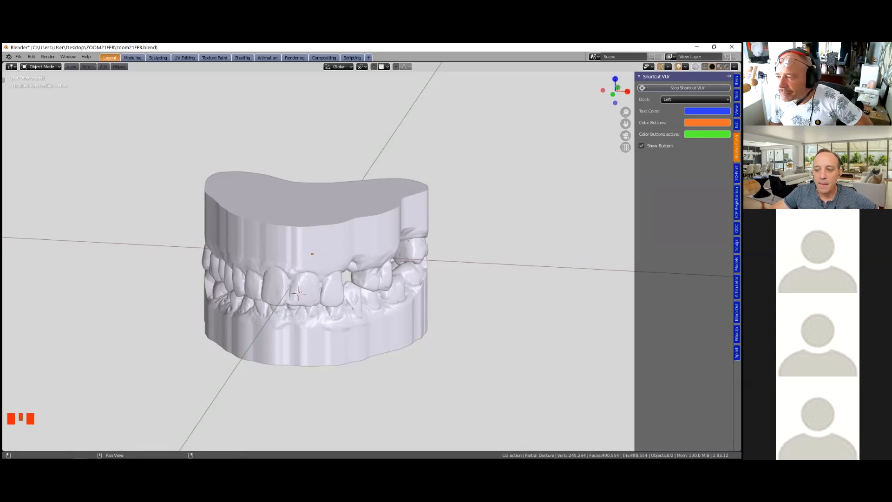
- In the articulator set-up, name the top dental model as the upper and the bottom one as the lower
left_click(736, 287)
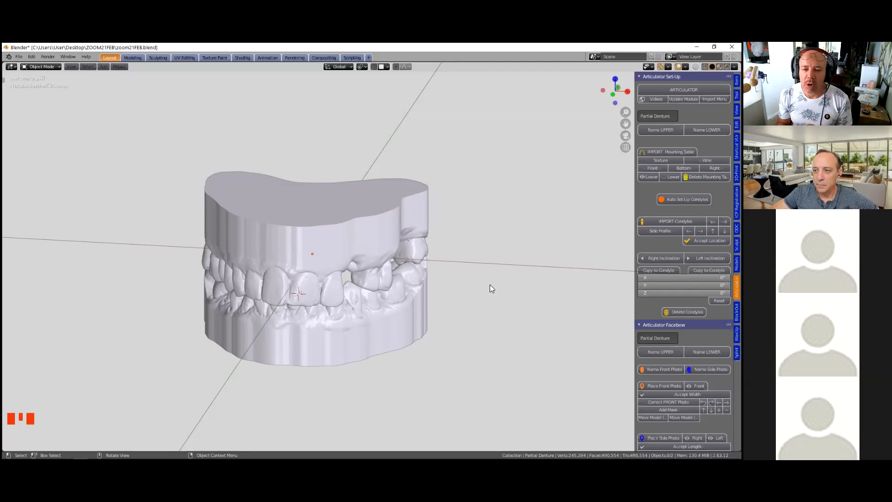
middle_click_drag(489, 281, 437, 300)
scroll(478, 323, "up", 4)
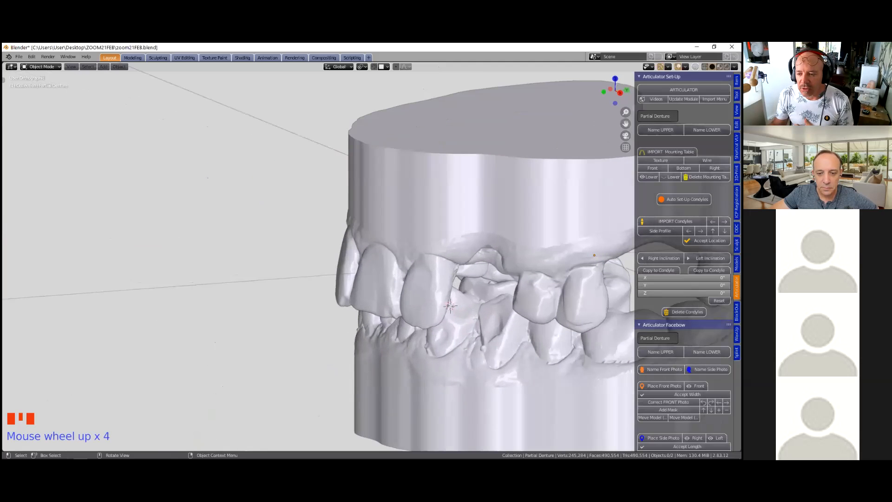
scroll(488, 318, "down", 4)
middle_click_drag(376, 324, 427, 330)
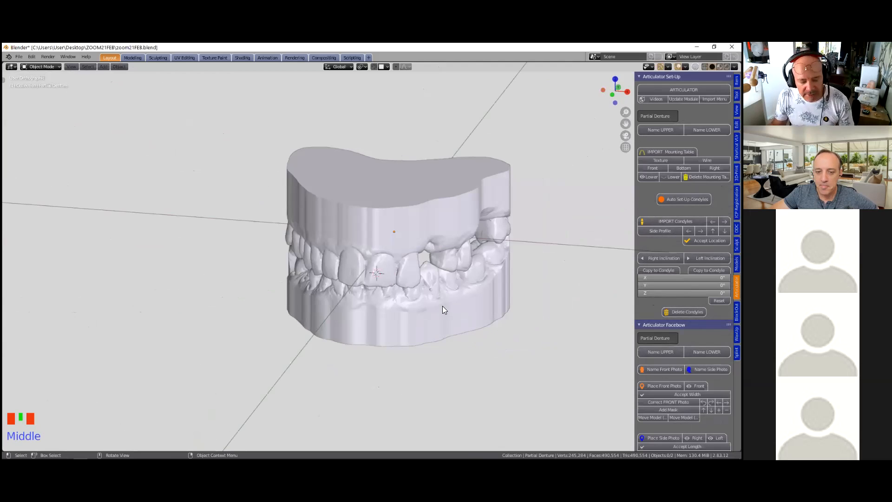
middle_click_drag(438, 300, 369, 302, "shift")
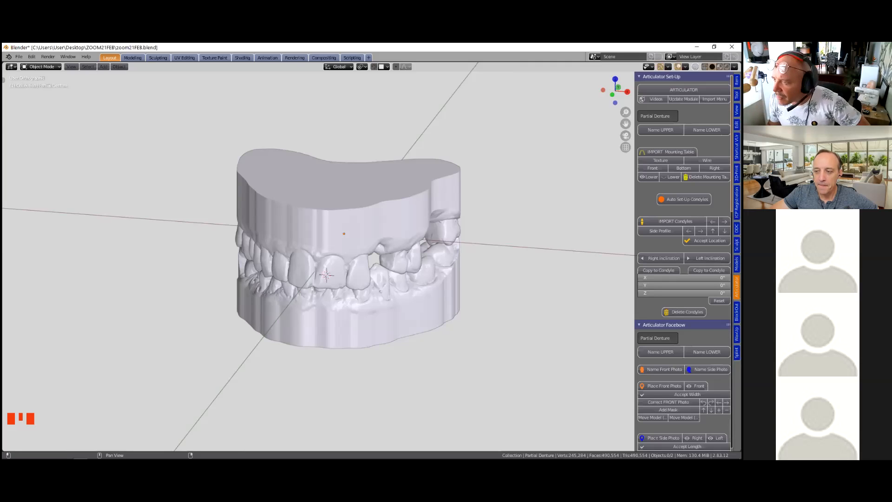
left_click(377, 194)
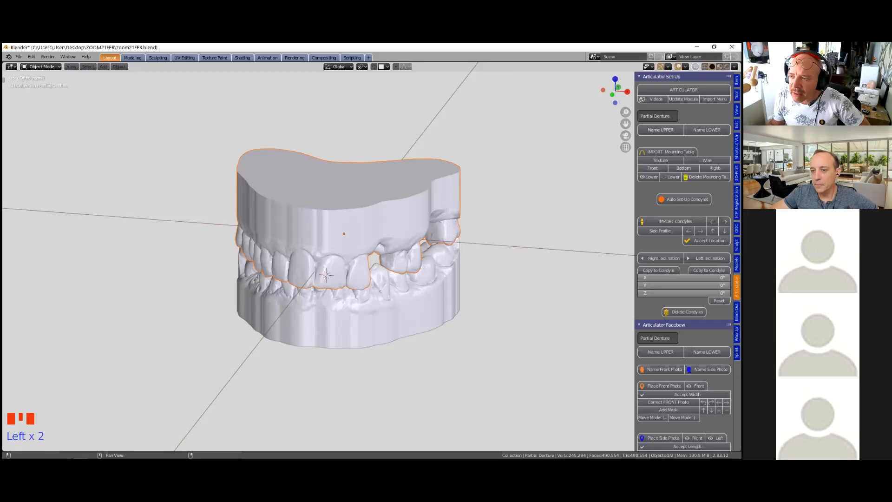
left_click(661, 129)
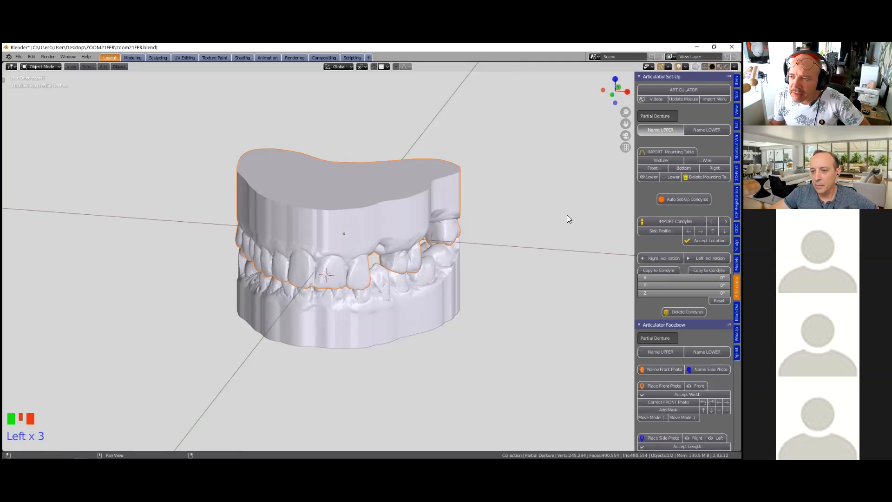
left_click(360, 318)
left_click(706, 129)
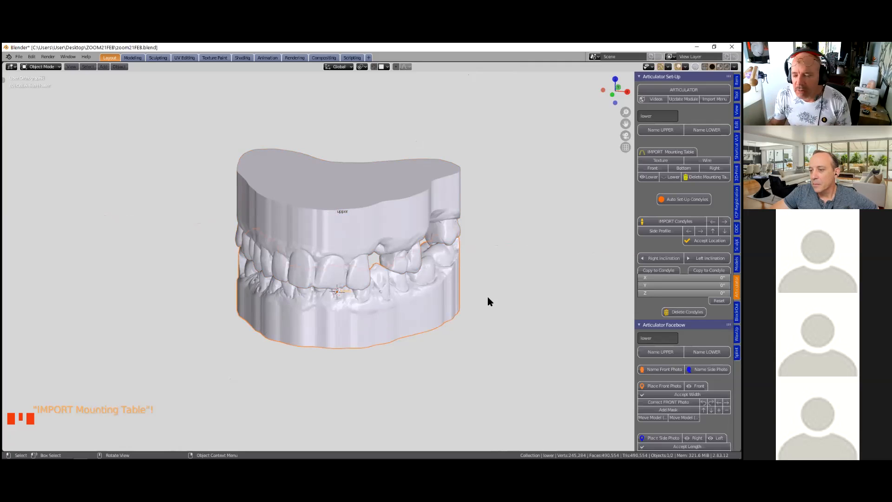
- Import the mounting table and, in front view, raise the upper model onto it and align it with the mid-line
left_click(671, 152)
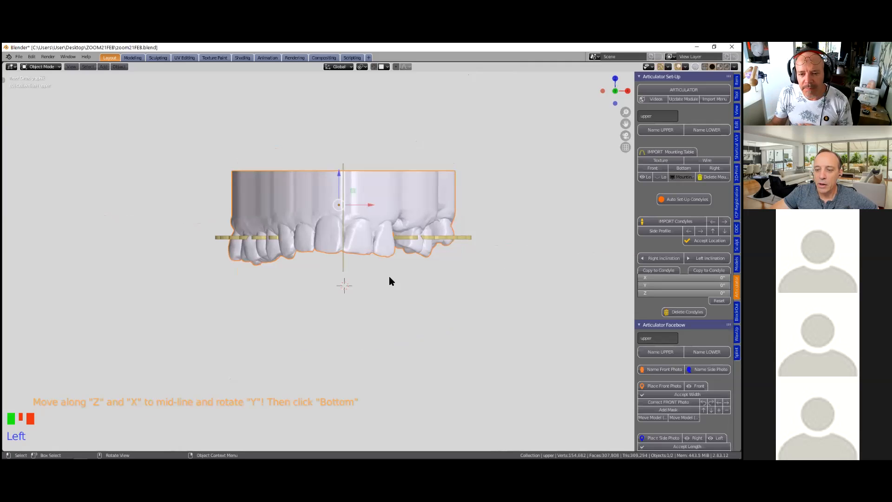
scroll(389, 278, "up", 3)
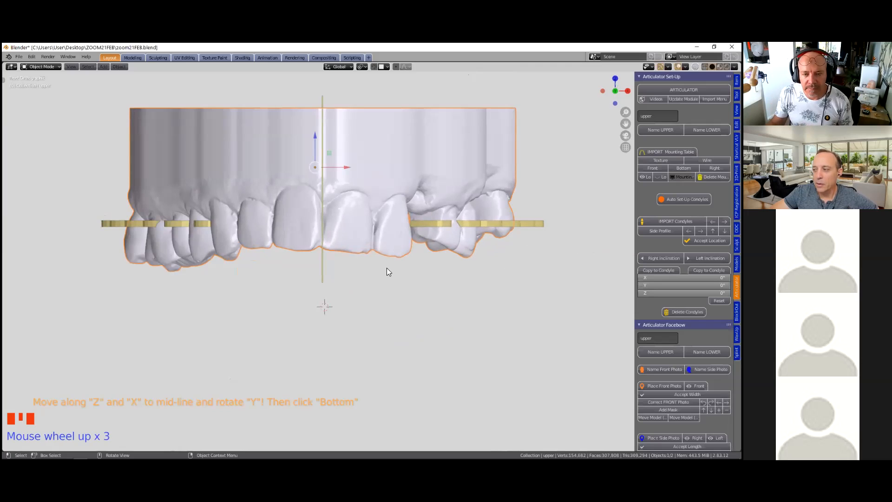
left_click_drag(635, 270, 560, 269)
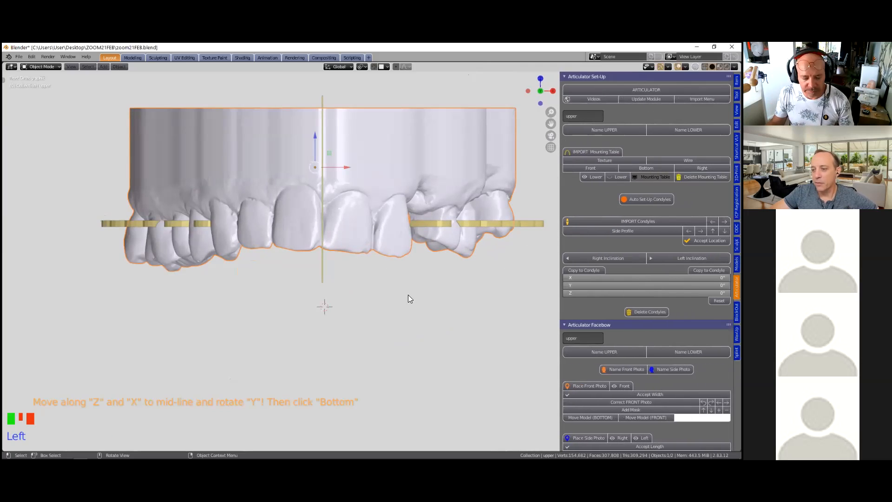
scroll(402, 297, "down", 3)
left_click_drag(339, 183, 344, 151)
left_click_drag(369, 180, 371, 180)
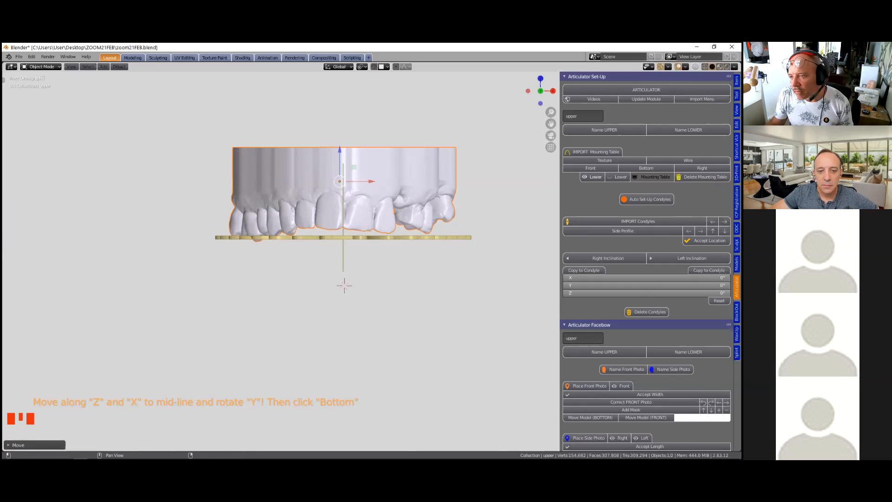
- In the mounting table's bottom view, move the upper model along Y to bring its front teeth to the stopper
left_click(646, 168)
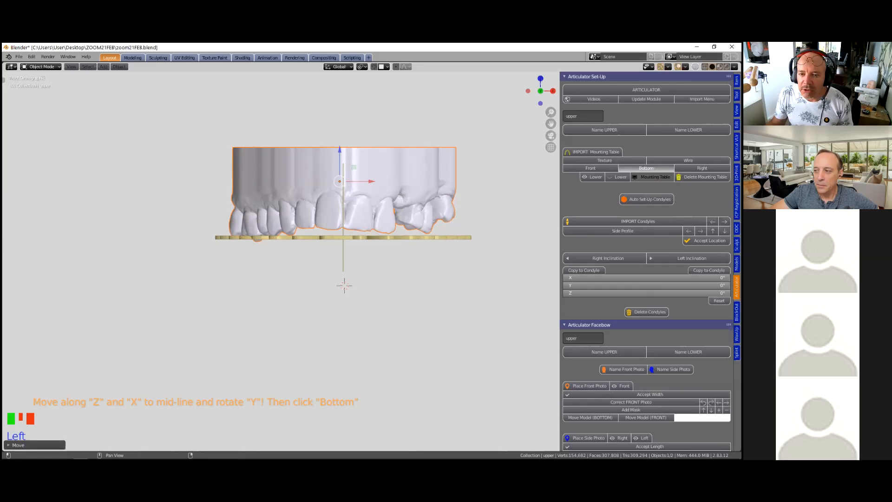
scroll(371, 257, "down", 2)
middle_click_drag(371, 257, 337, 281, "shift")
key("g")
key("y")
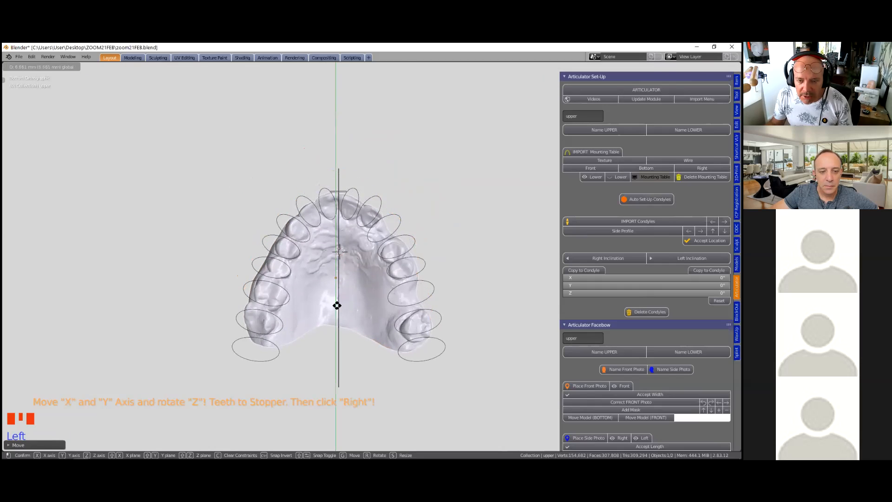
left_click(336, 303)
- Rotate the upper model slightly about Z and shift it along X to center the arch on the mounting table's mid-line
scroll(341, 283, "up", 1)
scroll(341, 284, "up", 2)
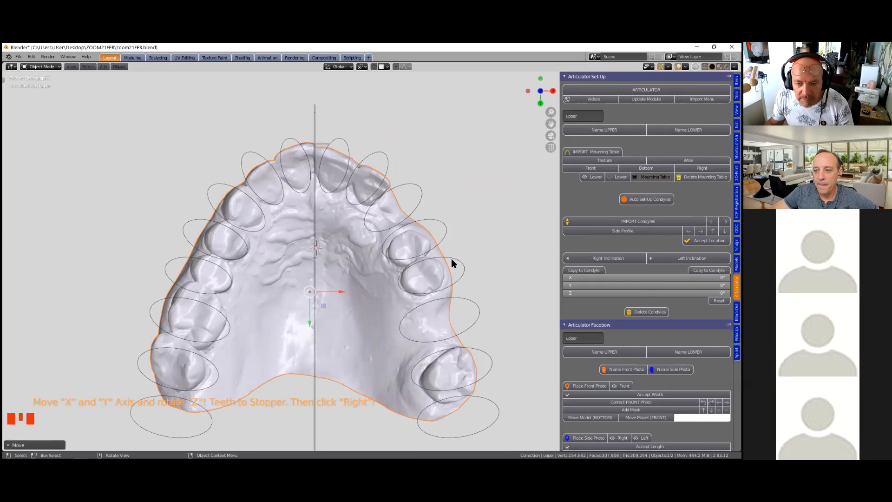
key("r")
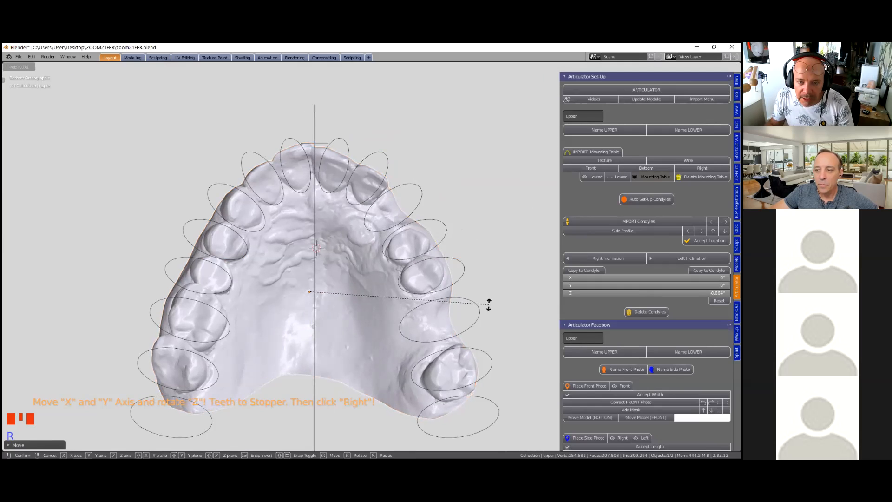
left_click(490, 302)
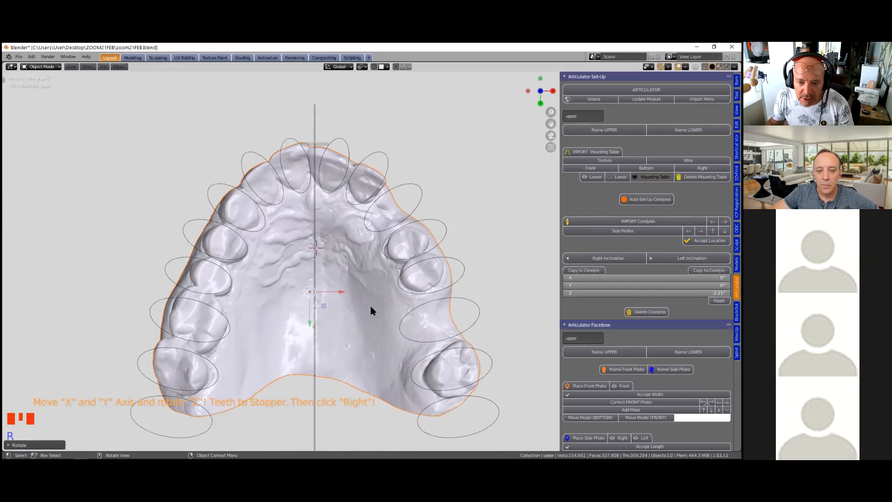
left_click_drag(342, 289, 347, 287)
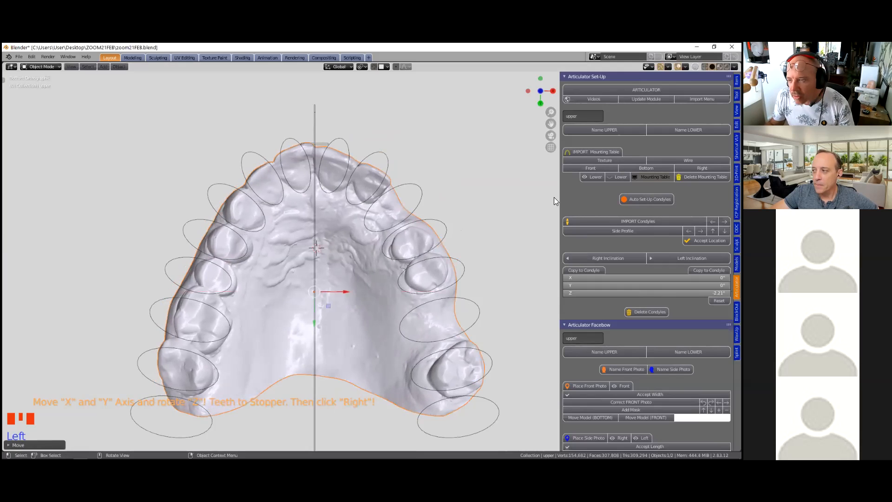
- In the mounting table's right view, adjust the upper model along Y and Z so the teeth meet the stopper and table
left_click(597, 168)
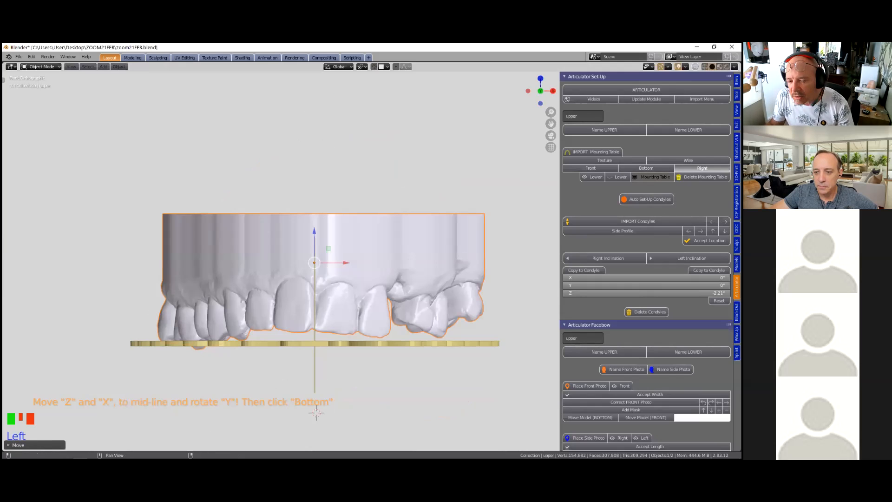
left_click(702, 168)
left_click_drag(359, 263, 362, 263)
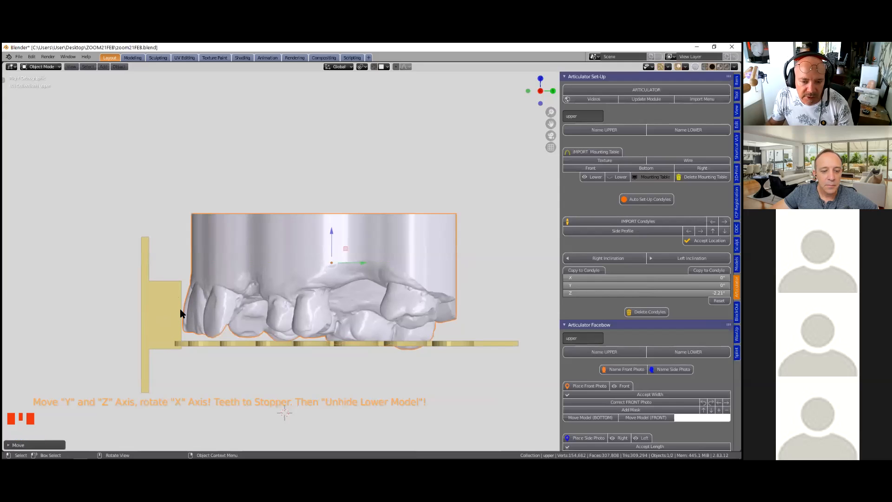
left_click_drag(332, 231, 331, 232)
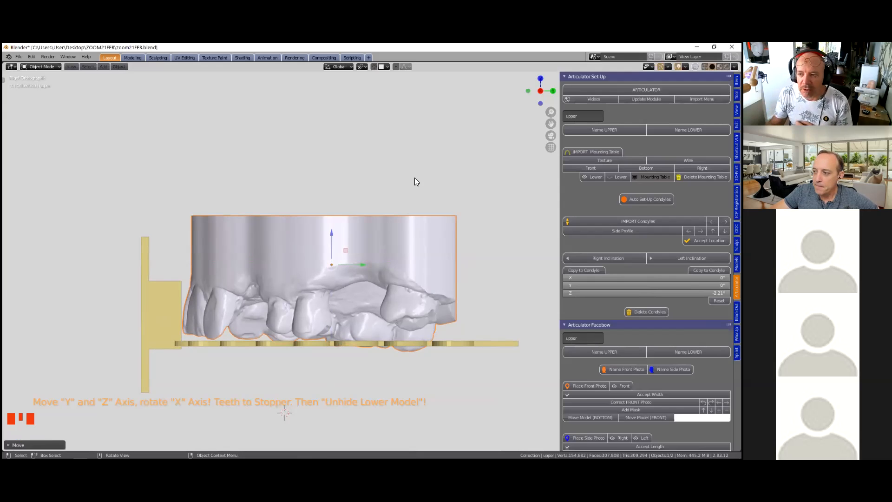
- Unhide the lower model and hide the mounting table
left_click(621, 176)
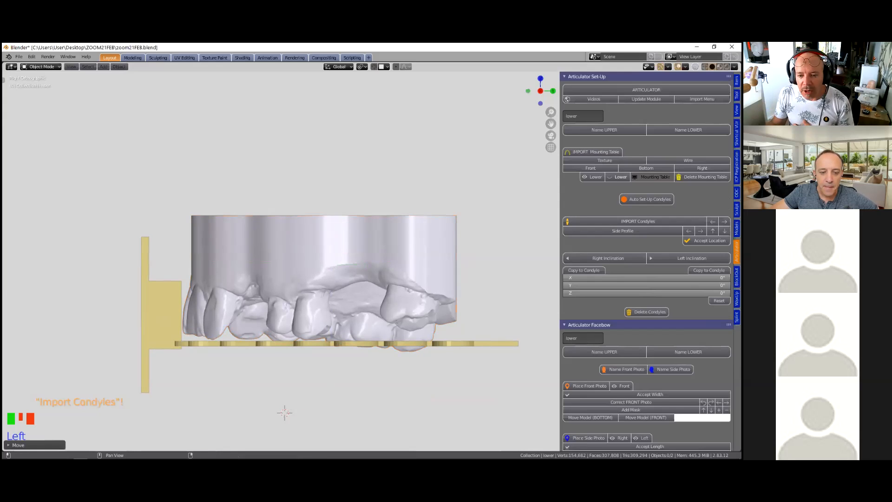
left_click(594, 176)
scroll(417, 247, "down", 2)
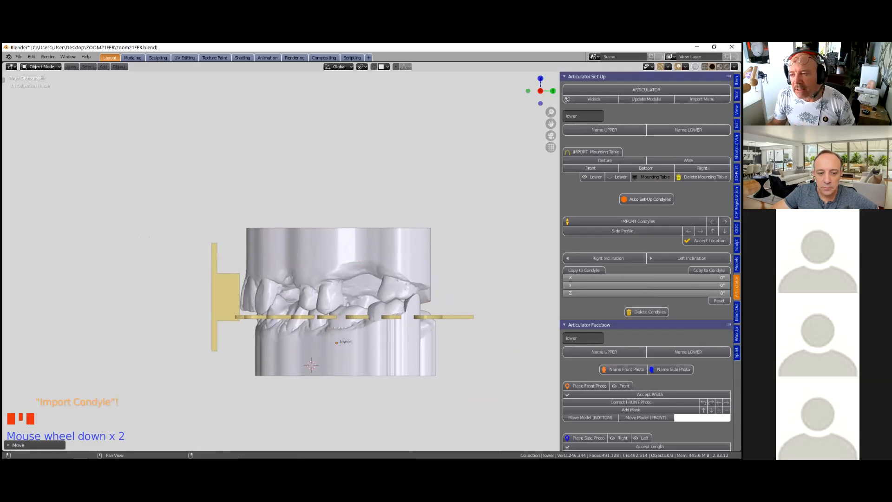
left_click(653, 176)
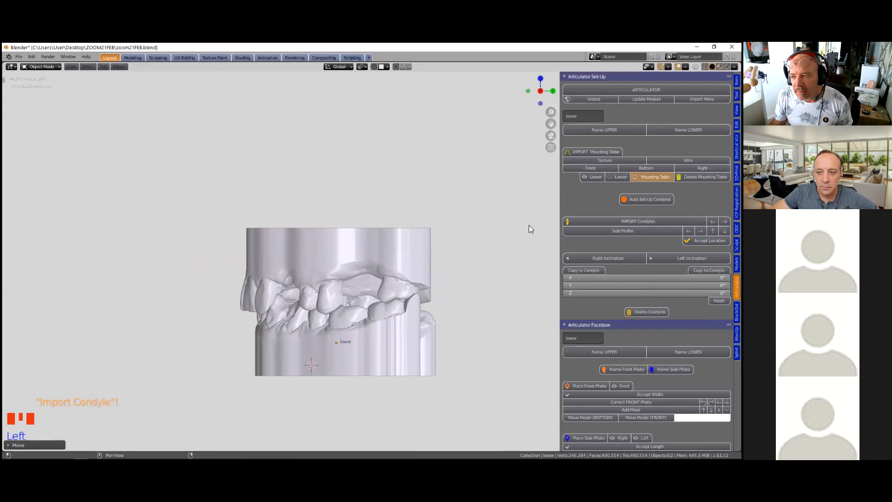
- Import the condyles into the articulator set-up
left_click(576, 223)
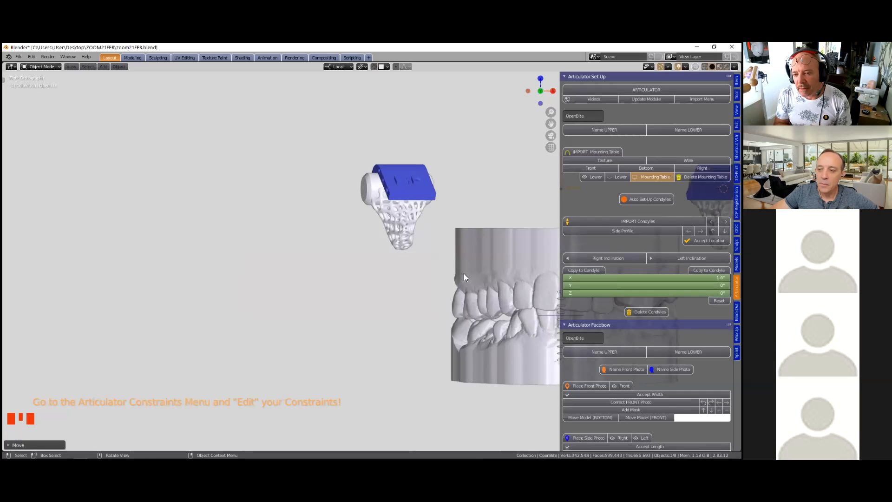
scroll(464, 273, "down", 3)
middle_click_drag(441, 286, 414, 187, "shift")
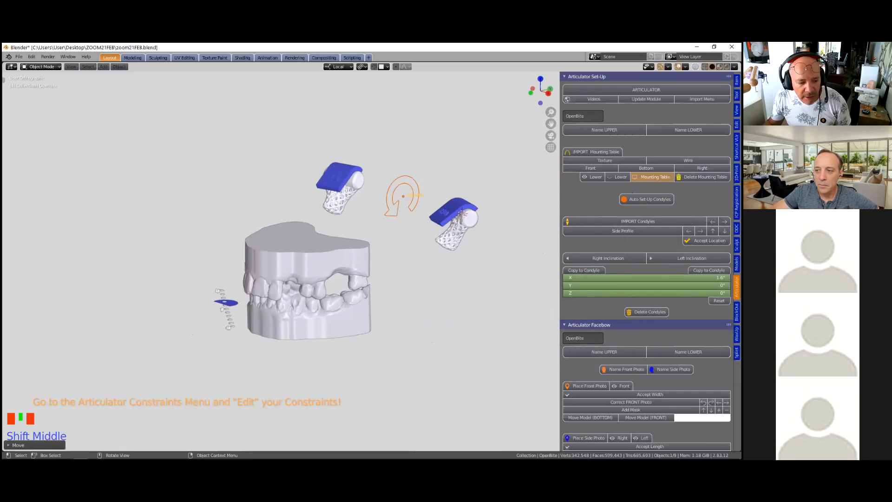
- Split off an area beneath the 3D viewport as a Timeline and scrub it to preview the open-bite movement
left_click_drag(4, 449, 5, 421)
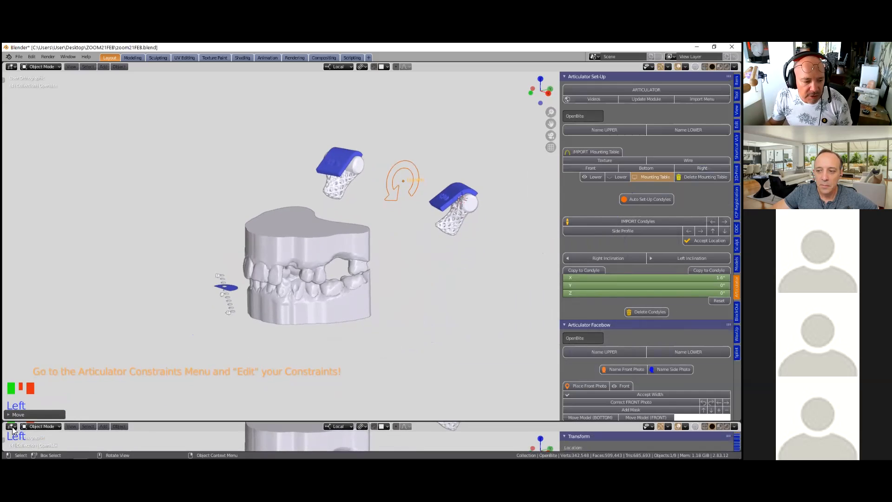
left_click(12, 431)
left_click(59, 424)
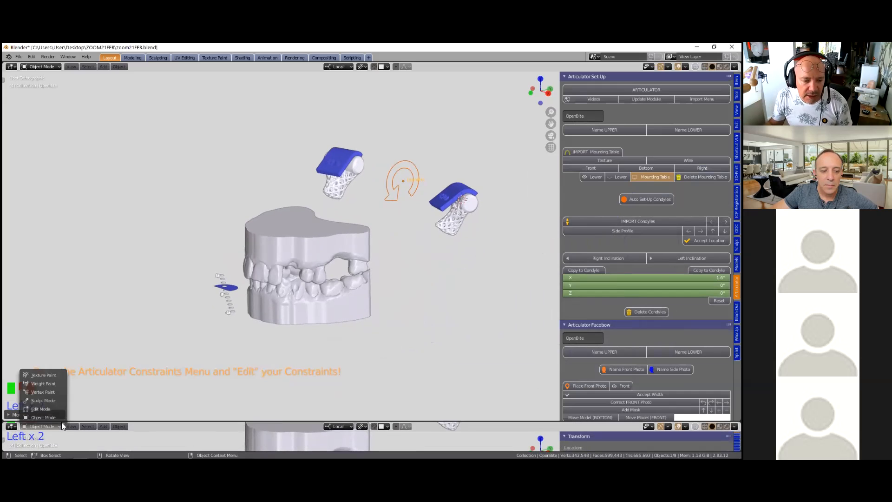
left_click(10, 427)
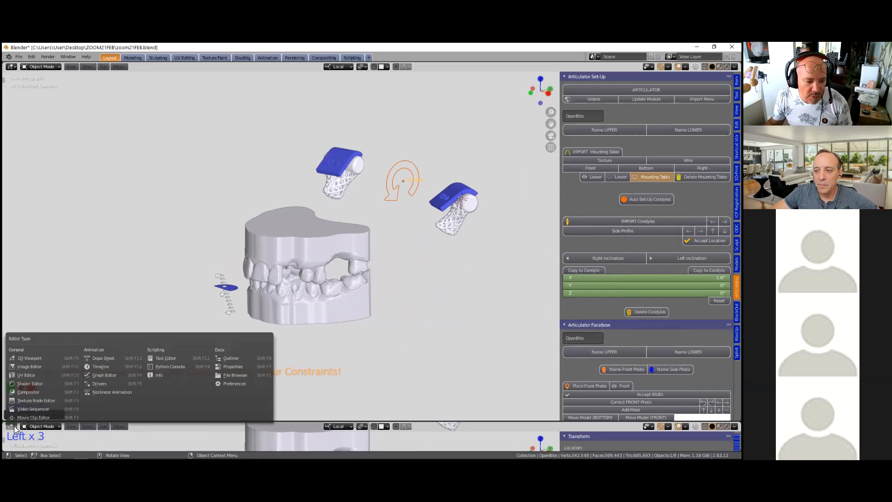
left_click(113, 367)
left_click(462, 435)
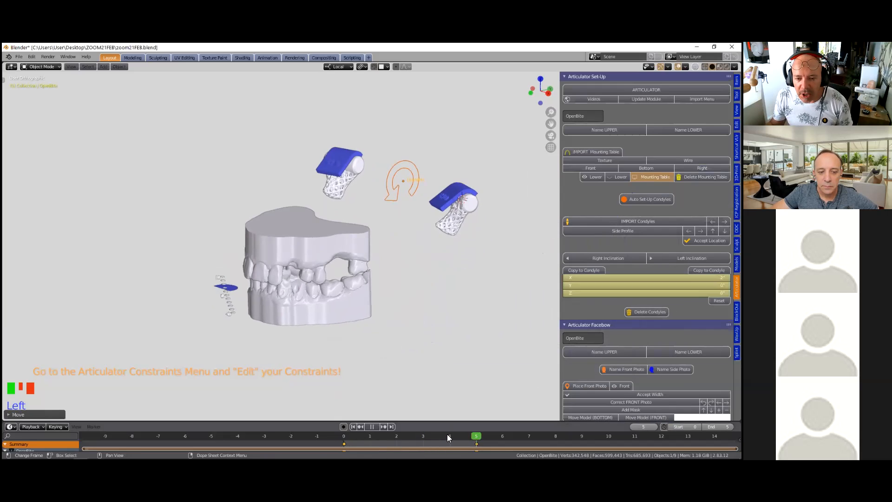
left_click(474, 432)
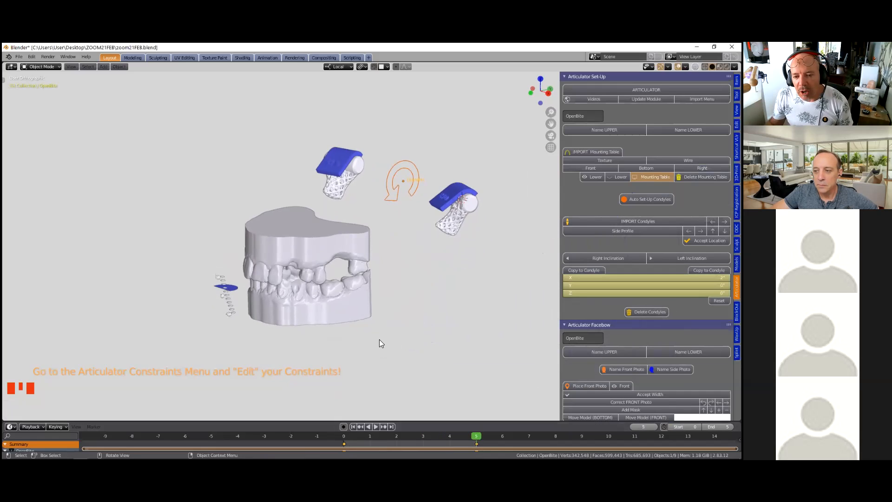
- At frame 5, set the open-bite control's Rotation X to 0° in the articulator constraints and apply the key frame
scroll(379, 338, "up", 2)
middle_click_drag(378, 338, 477, 420)
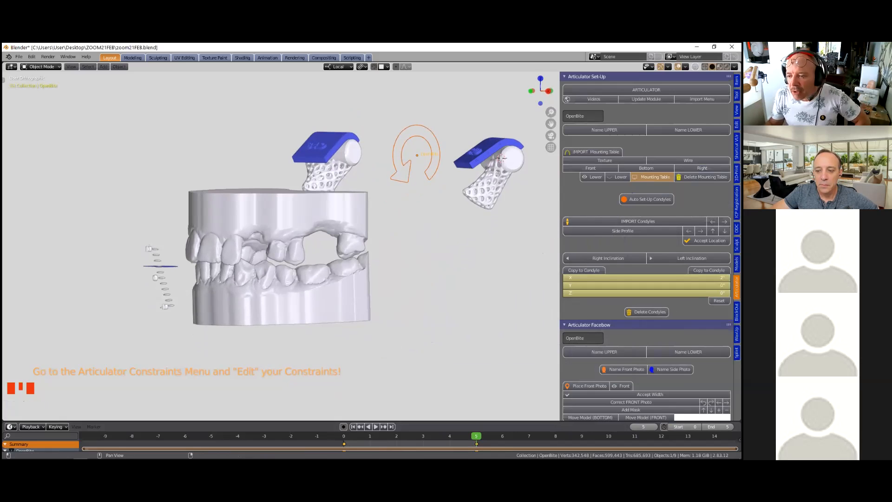
scroll(657, 312, "down", 4)
scroll(657, 312, "down", 20)
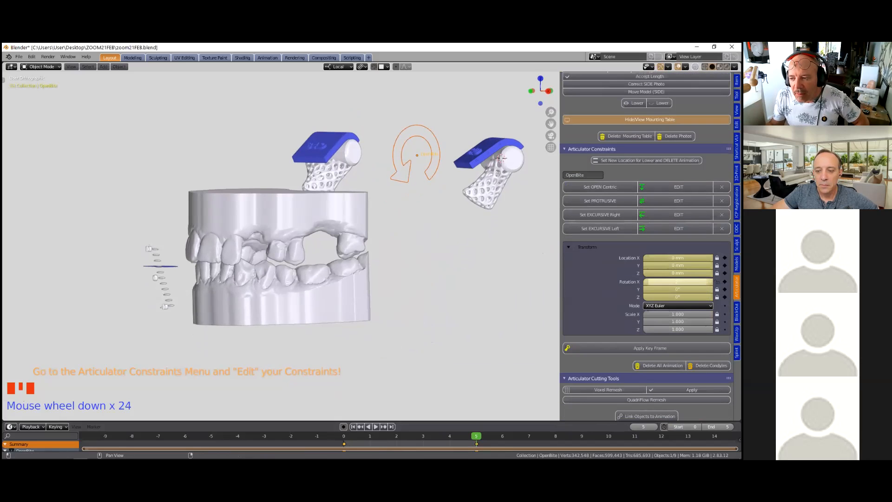
left_click(651, 282)
type("0")
key("Return")
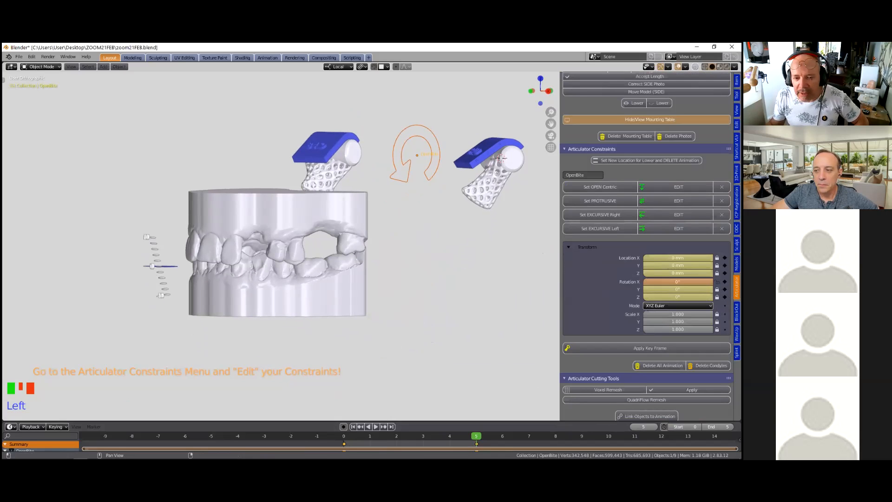
left_click(650, 349)
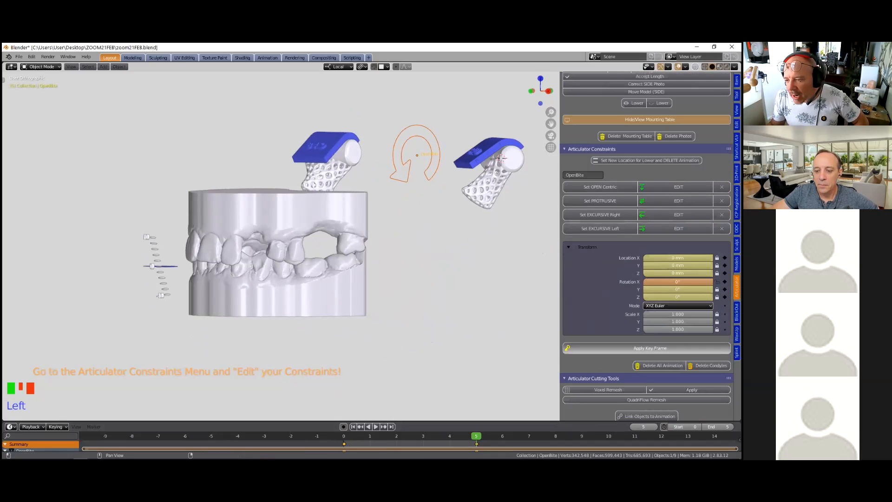
- Scrub through the timeline to check the open-bite movement of the lower model
scroll(479, 360, "down", 2)
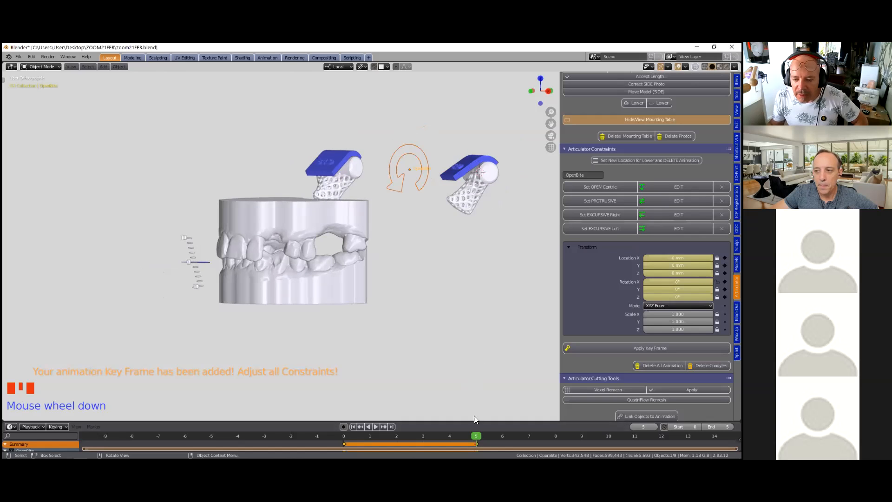
left_click(463, 434)
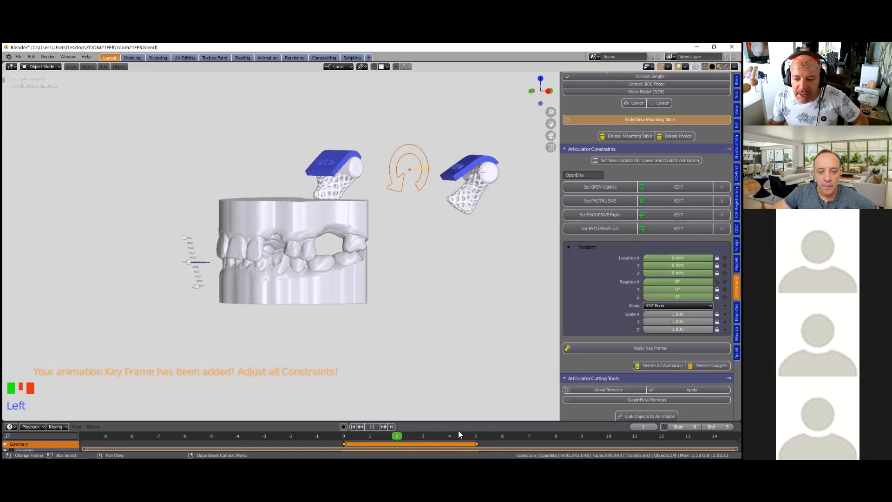
scroll(477, 322, "down", 1)
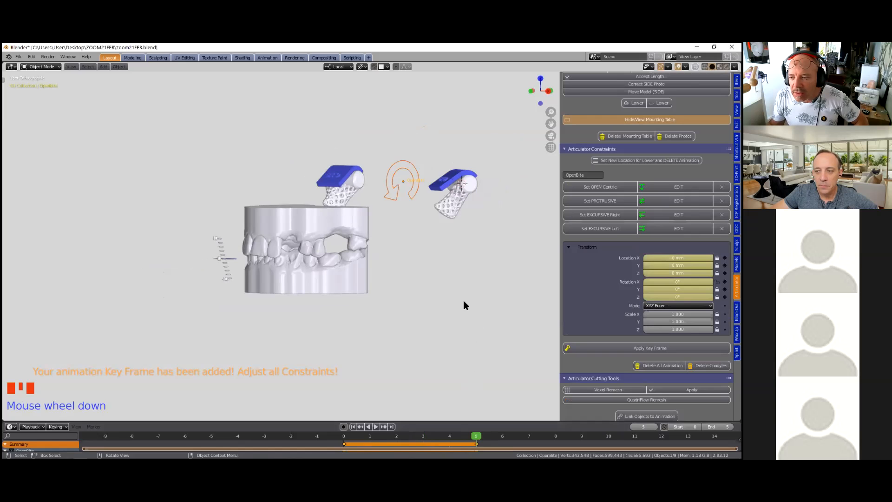
middle_click_drag(463, 303, 464, 306)
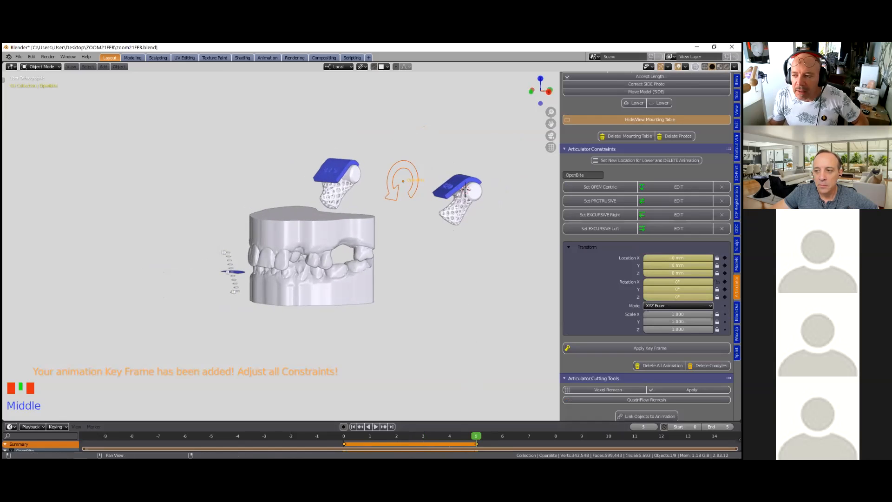
- Edit the protrusive constraint and move its control forward along the condylar path, about -5.9 mm in Y and -3.8 mm in Z
left_click(679, 201)
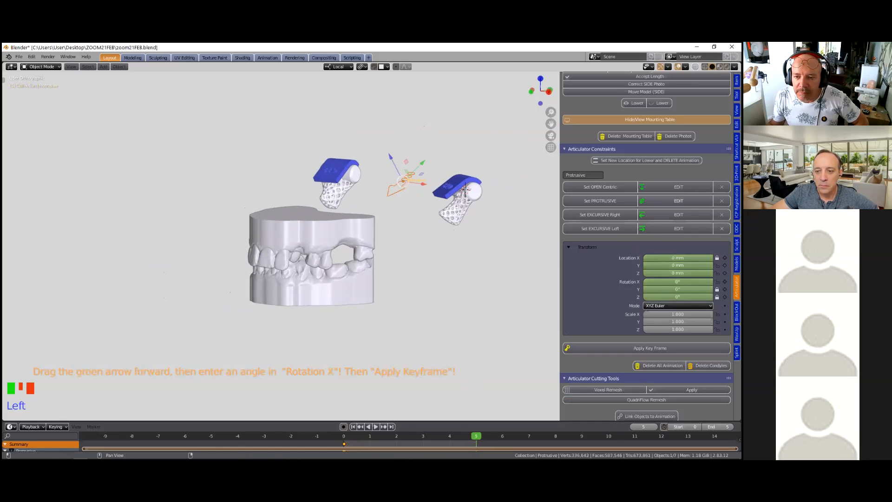
left_click_drag(418, 167, 414, 177)
middle_click_drag(267, 314, 312, 280)
scroll(293, 301, "up", 4)
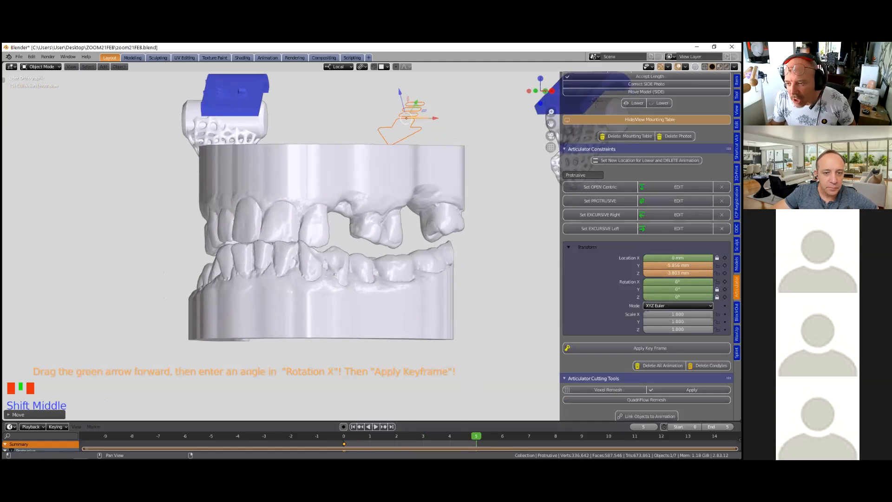
- Set the protrusive control's Rotation X to 0.5° and apply the key frame
left_click_drag(677, 282, 679, 281)
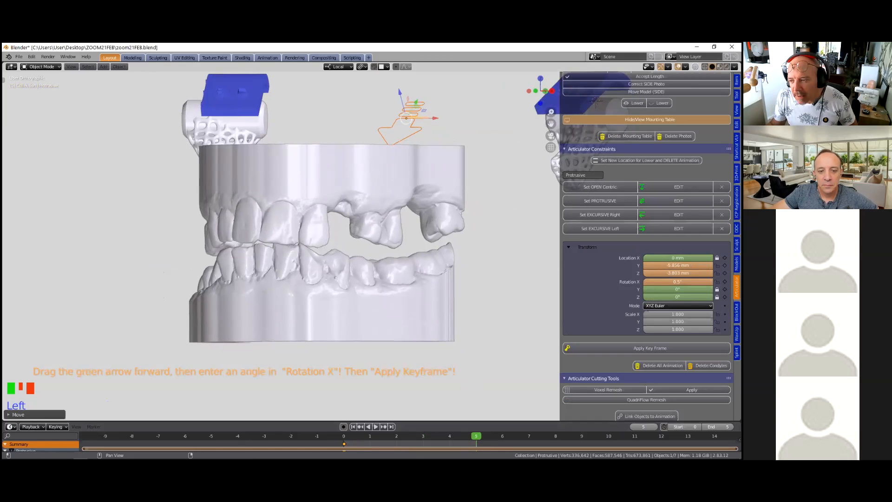
left_click(650, 348)
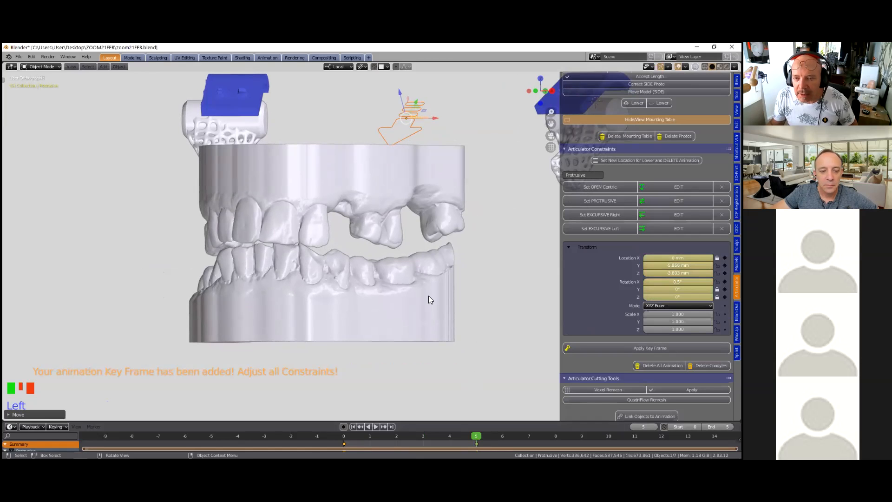
scroll(428, 296, "down", 2)
middle_click_drag(432, 297, 455, 316)
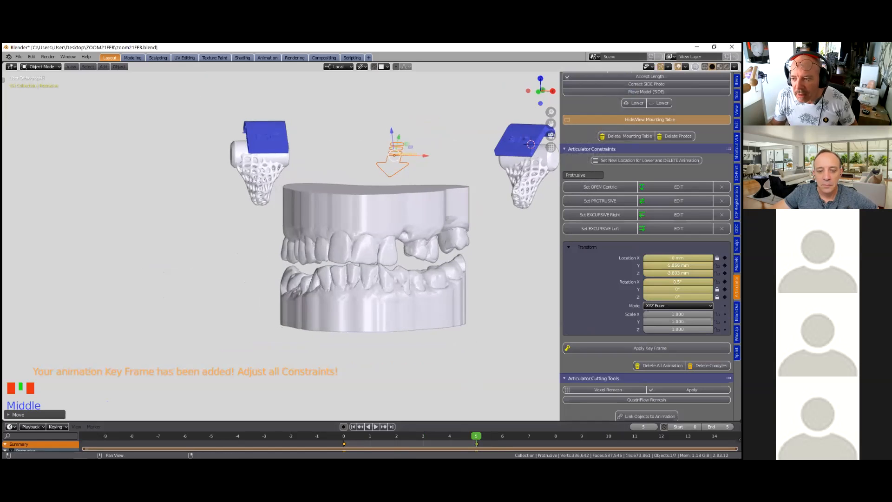
- Edit the right excursive constraint, setting Rotation Z to about -3.7° and Rotation X to 1.6°
left_click(677, 215)
middle_click_drag(370, 296, 298, 260, "shift")
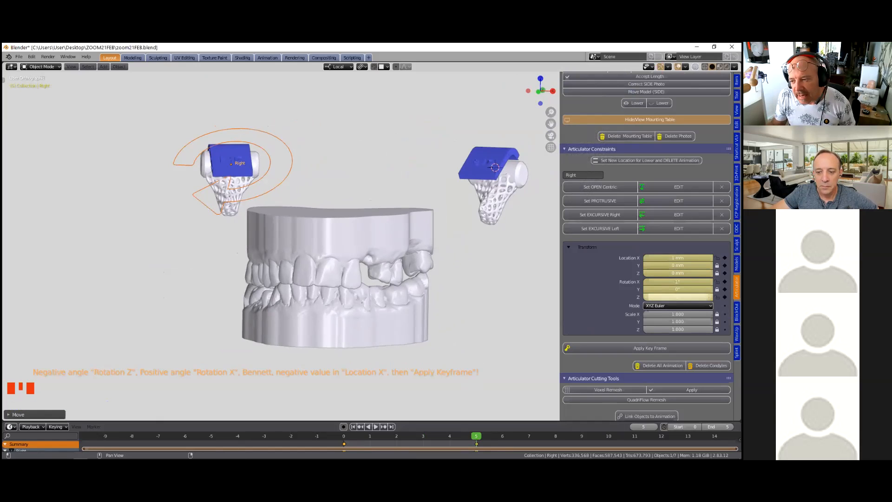
left_click_drag(678, 296, 660, 296)
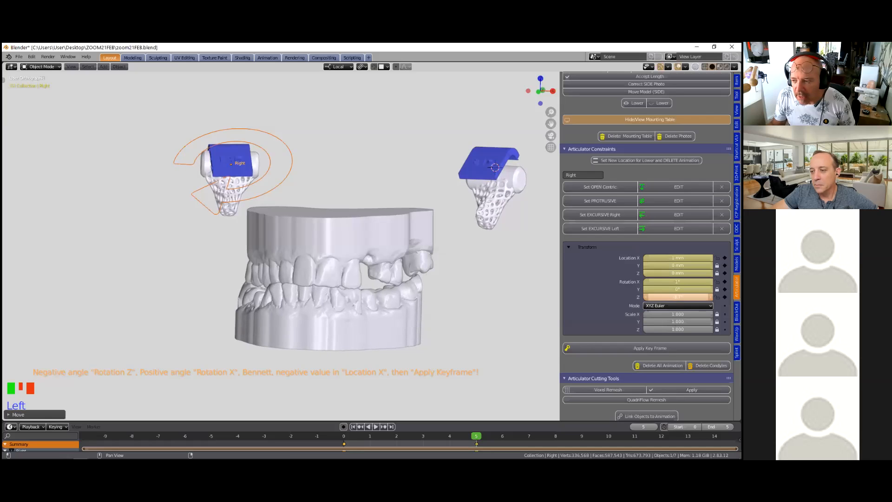
left_click(710, 282)
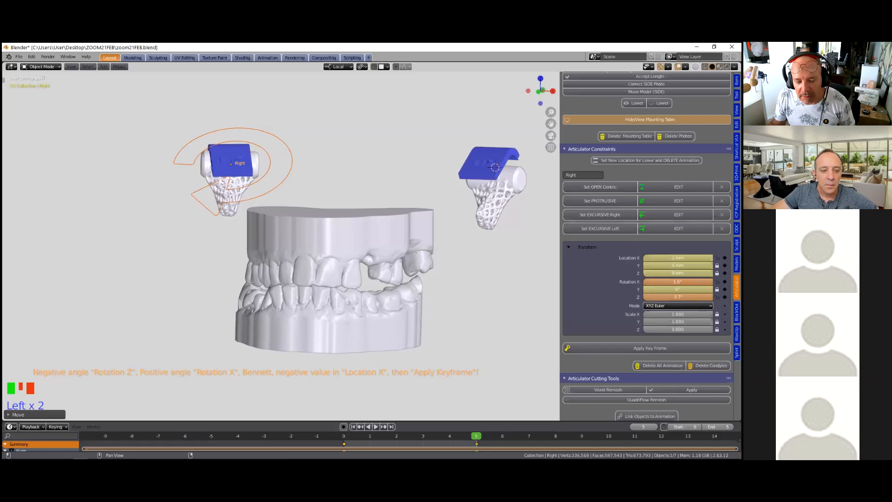
- Set the right excursive control's Rotation Z to -3°, check the canine contact and apply the key frame
middle_click_drag(369, 332, 415, 330)
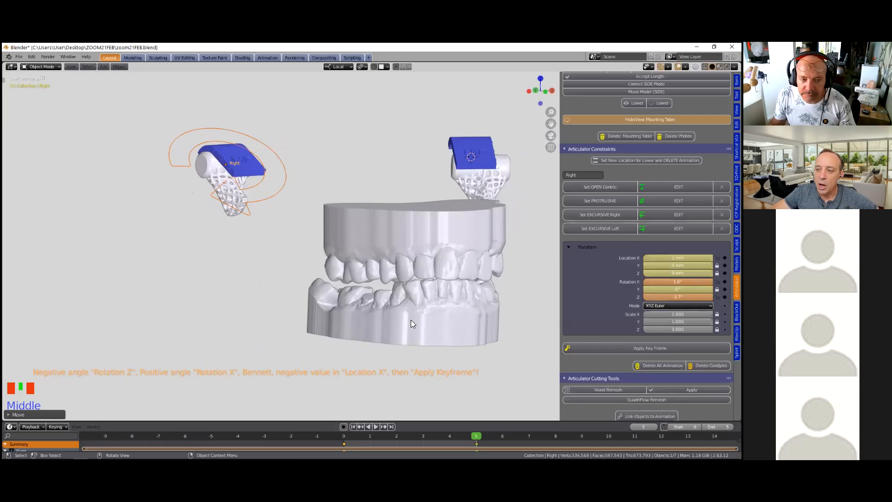
scroll(442, 288, "up", 2)
middle_click_drag(521, 326, 440, 295, "shift")
left_click(710, 297)
scroll(460, 297, "down", 1)
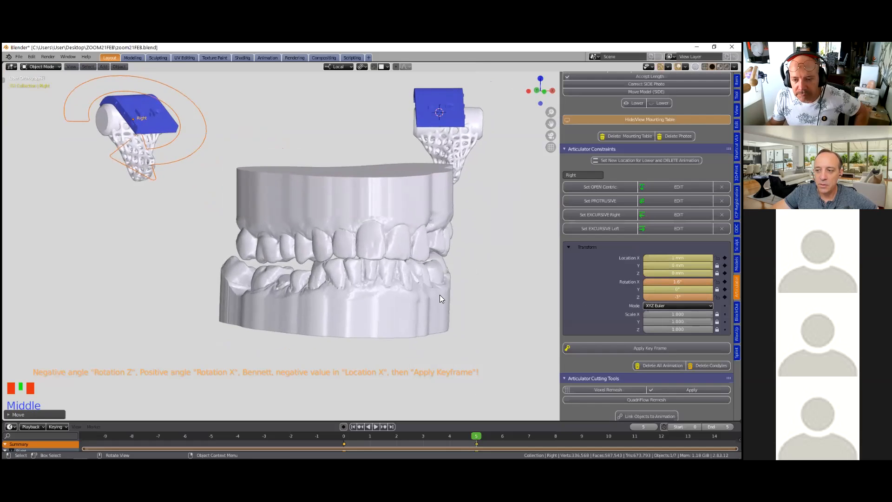
scroll(440, 297, "up", 1)
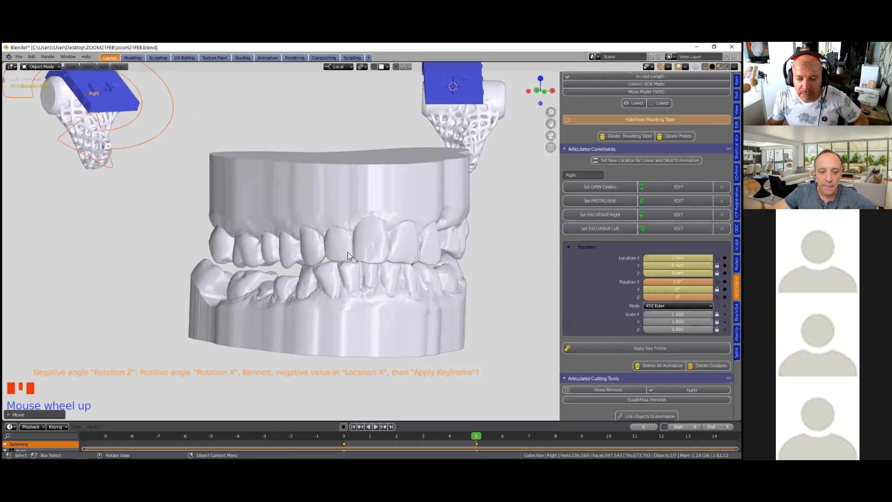
scroll(348, 256, "up", 2)
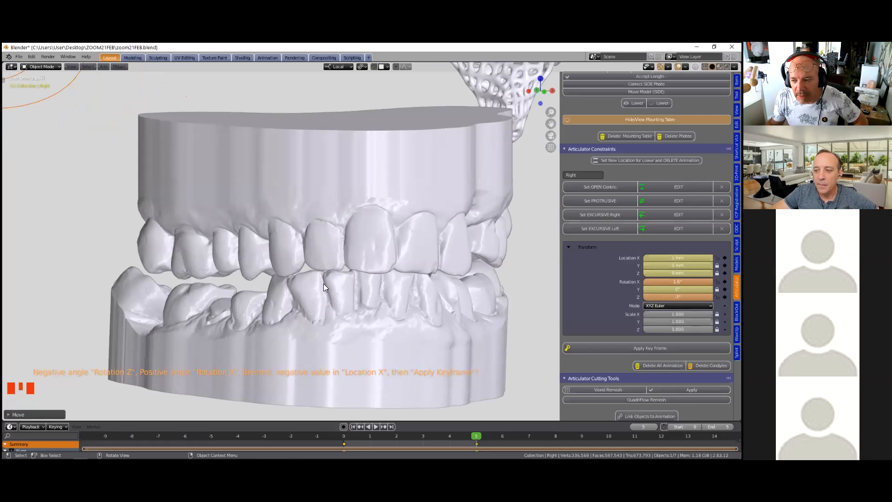
scroll(324, 283, "down", 3)
left_click(655, 349)
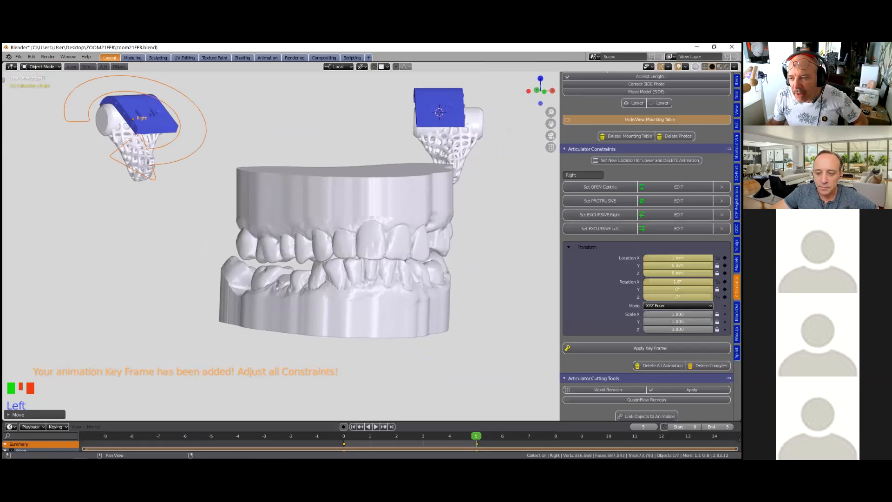
- Edit the left excursive constraint, setting Rotation Z to about 4.3° and Rotation X to 2.5°, and apply the key frame
left_click(679, 228)
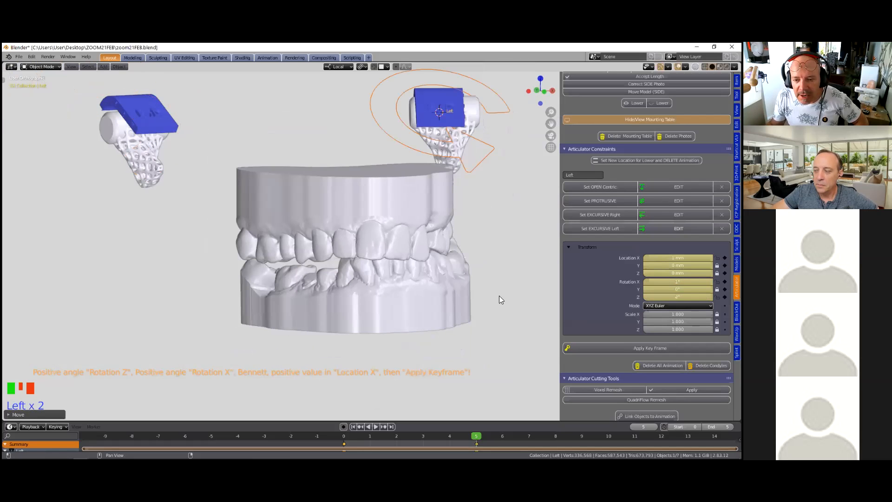
middle_click_drag(451, 301, 447, 303)
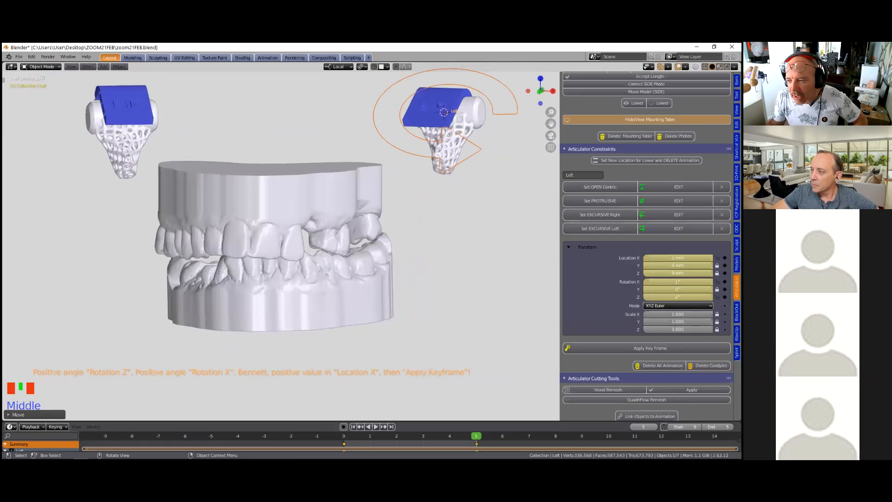
mouse_move(678, 297)
left_mouse_down()
mouse_move(697, 297)
mouse_move(685, 281)
left_mouse_up()
middle_click_drag(431, 295, 430, 295)
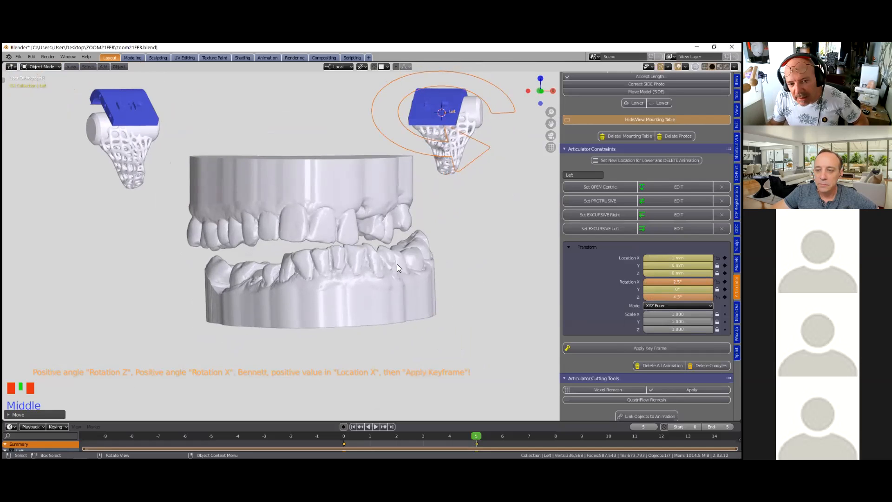
scroll(328, 281, "up", 3)
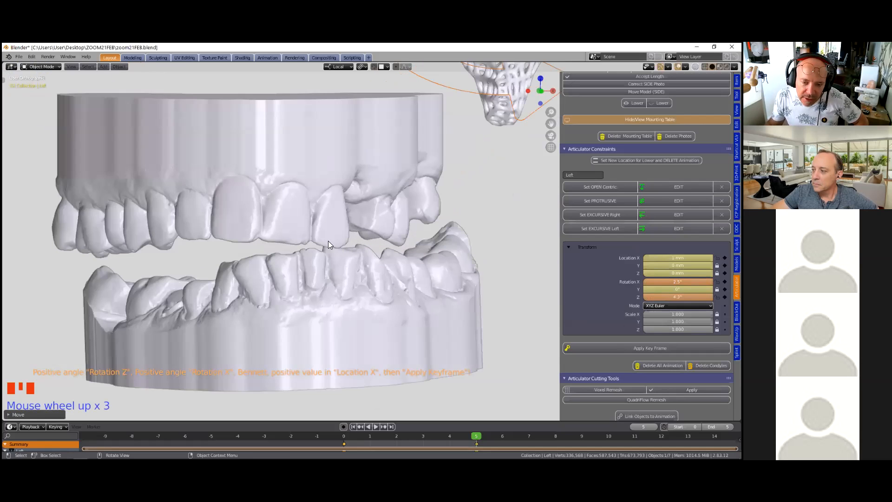
scroll(337, 264, "down", 2)
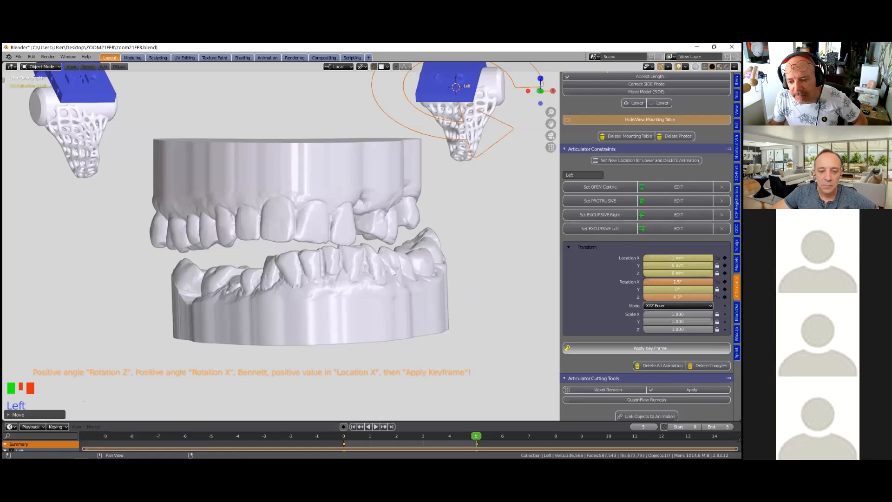
left_click(650, 348)
- Play the right excursive animation from the articulator navigation controls and switch the playback to the left excursive movement
scroll(502, 303, "down", 3)
scroll(646, 279, "down", 2)
scroll(646, 247, "down", 20)
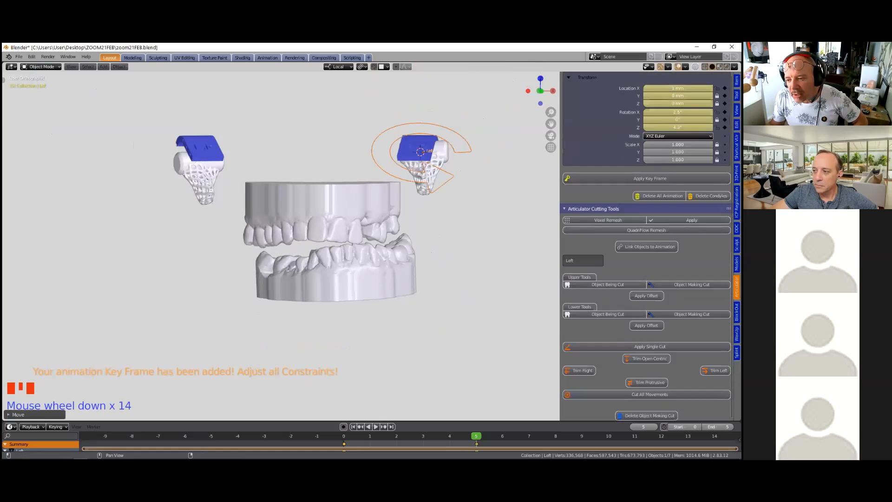
scroll(584, 350, "down", 4)
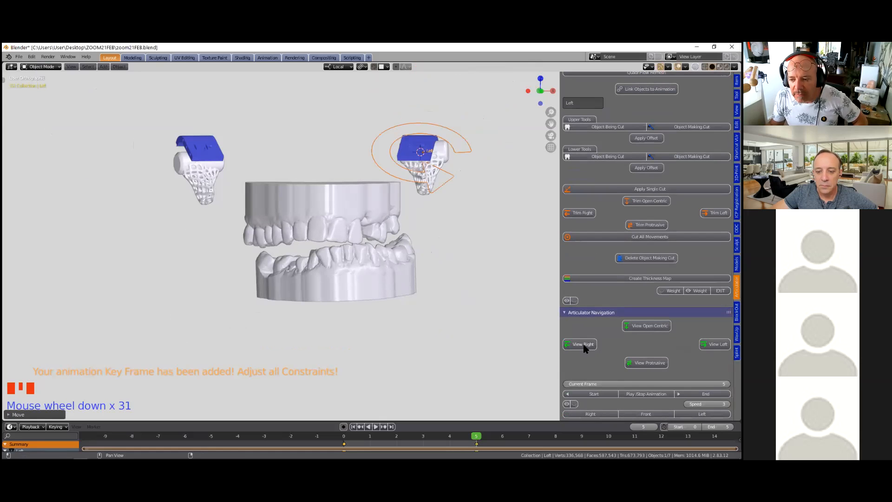
left_click(583, 346)
left_click(646, 394)
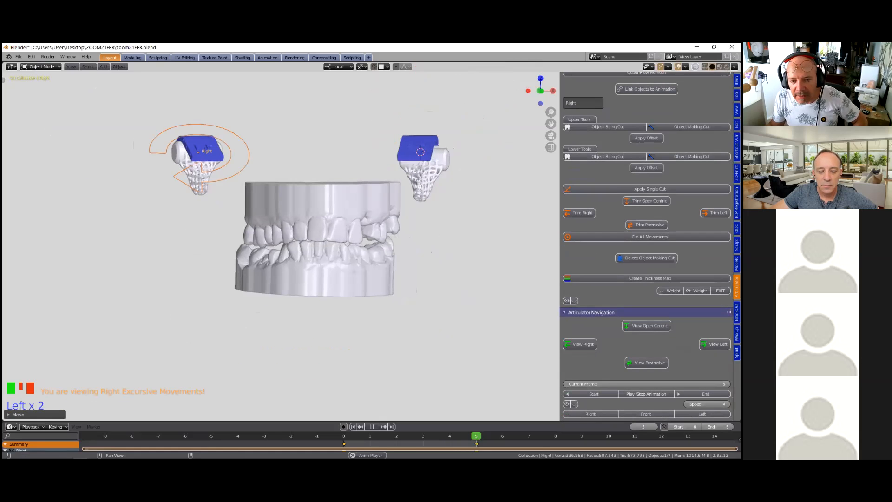
left_click(715, 344)
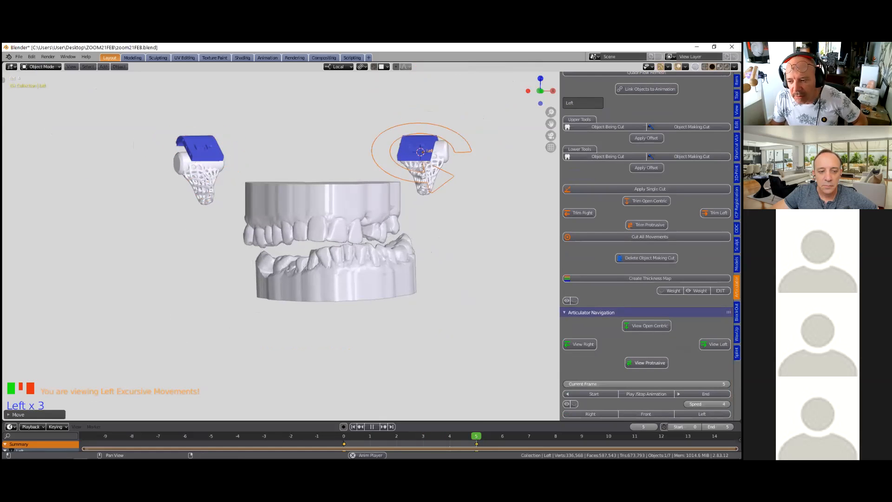
- Play the protrusive movement from the articulator navigation controls, stop the playback and switch to the open centric movement
left_click(646, 363)
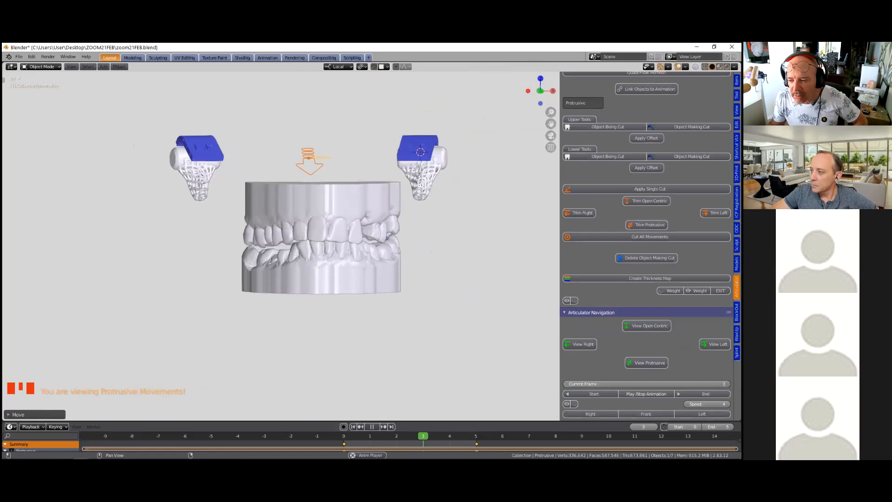
left_click(646, 394)
left_click(375, 426)
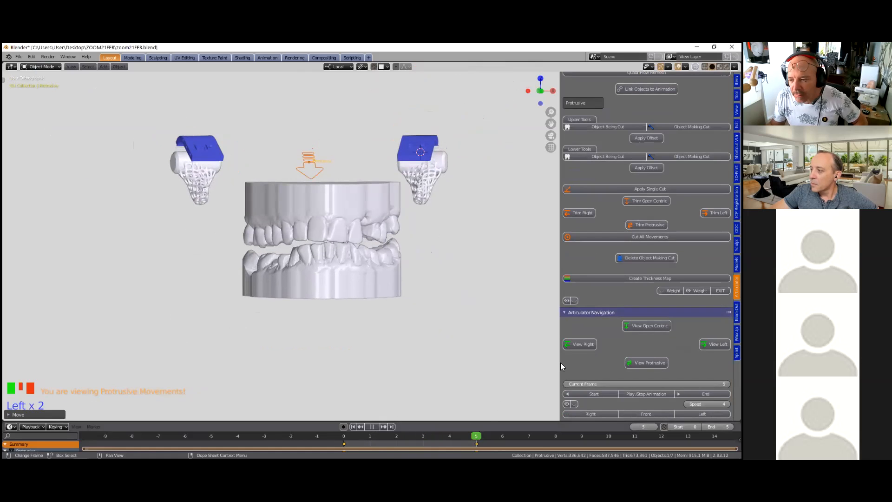
left_click(646, 326)
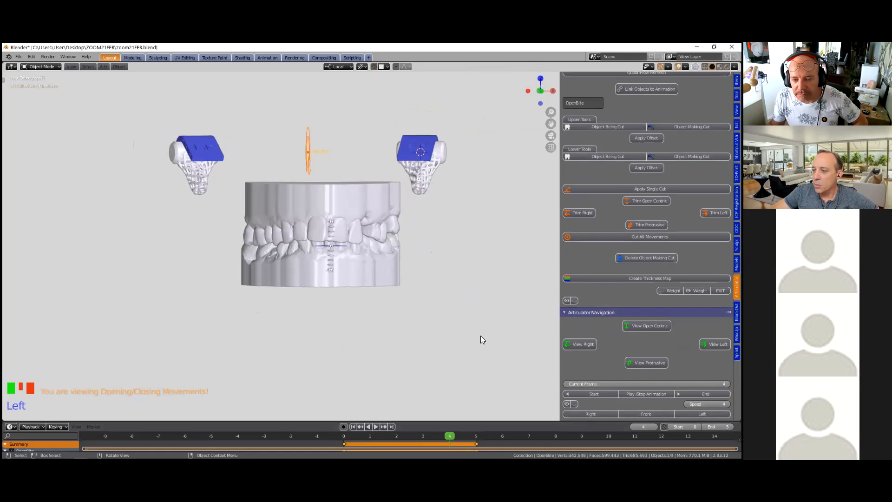
scroll(479, 336, "down", 2)
middle_click_drag(477, 335, 470, 343)
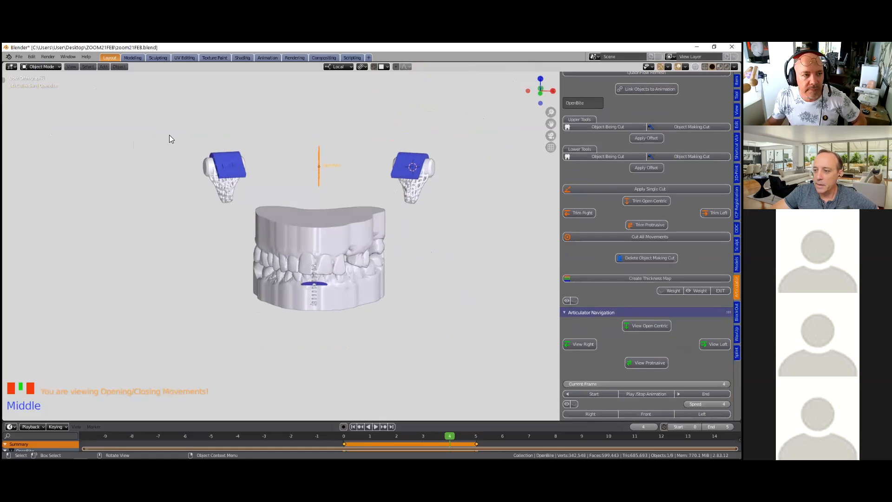
- Save a copy of the scene as 1.blend in the ZOOM21FEB folder
left_click(19, 56)
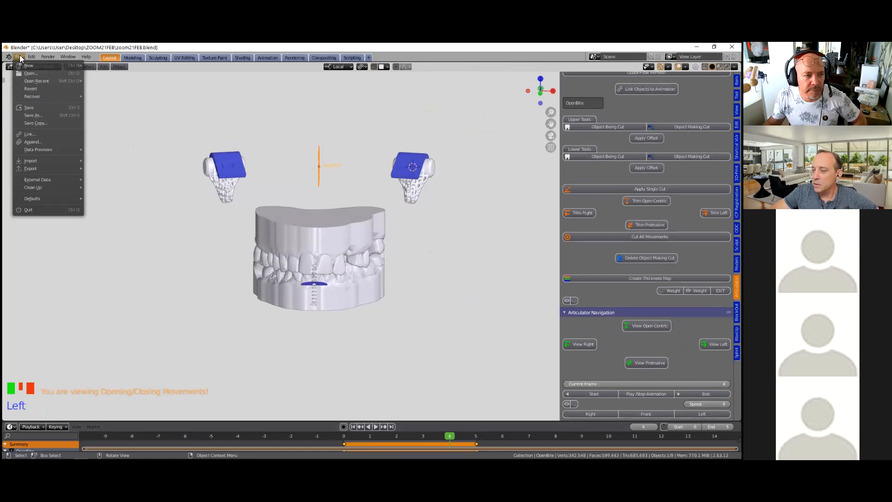
left_click(34, 115)
left_click(257, 371)
type("1")
left_click(525, 375)
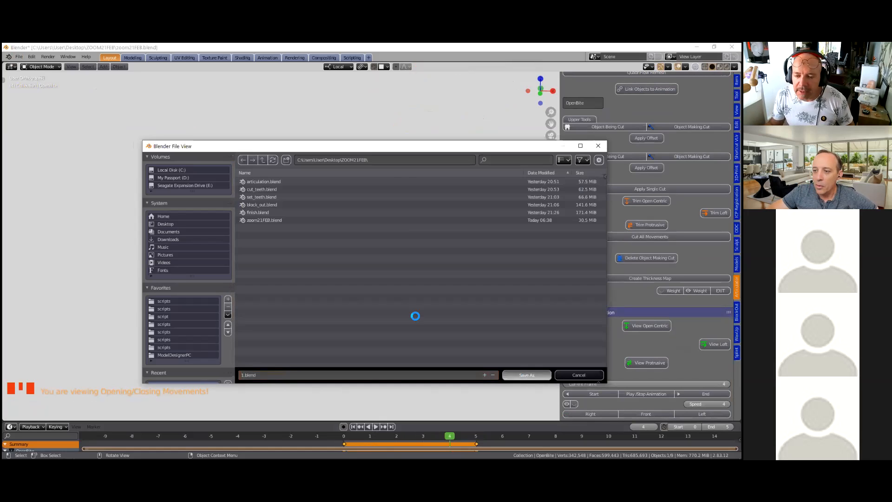
- Hide the articulator elements and the lower model, leaving the upper model's two premolars in close view
middle_click_drag(377, 301, 336, 294)
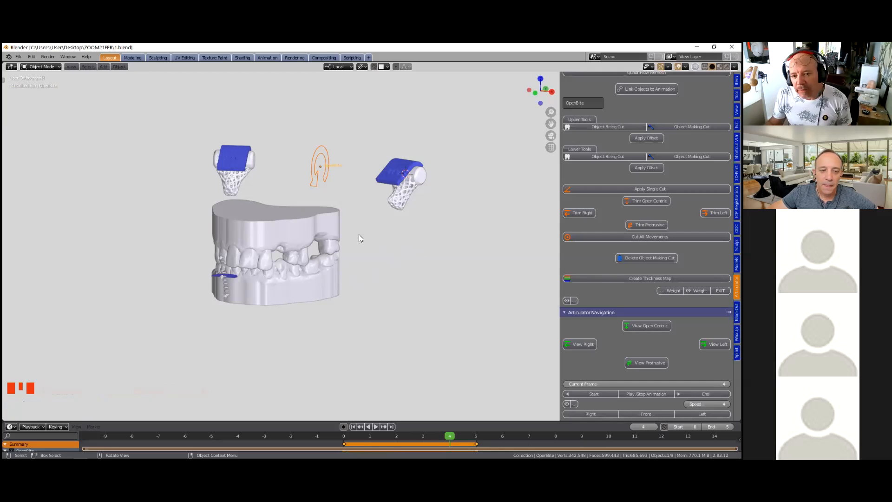
scroll(562, 400, "down", 5)
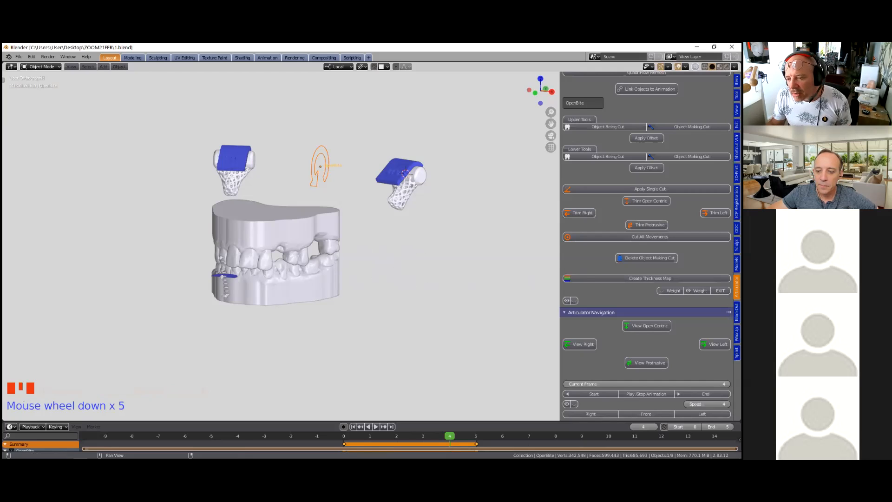
left_click(567, 403)
middle_click_drag(438, 309, 386, 288)
left_click(234, 246)
middle_click_drag(347, 324, 292, 317)
left_click(281, 299)
key("h")
middle_click_drag(346, 324, 292, 279)
scroll(445, 338, "up", 4)
scroll(298, 284, "up", 3)
middle_click_drag(357, 281, 428, 265)
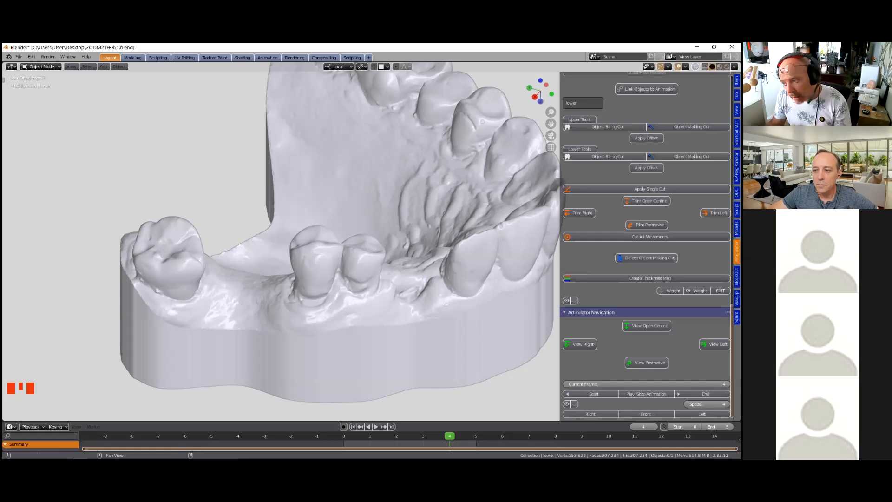
- Select the upper model, place the 3D cursor at the rear premolar's gum margin and start Draw Gum-Line from the WaxUp patient's-teeth tools
left_click(737, 298)
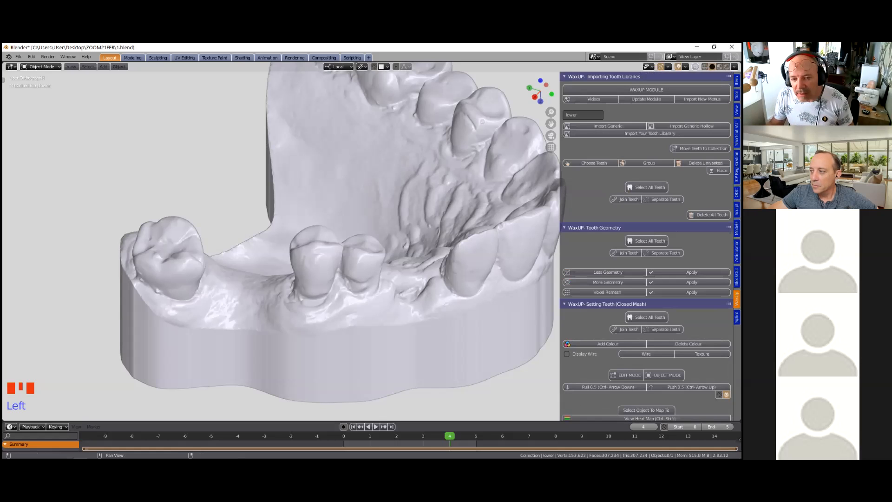
scroll(647, 247, "down", 13)
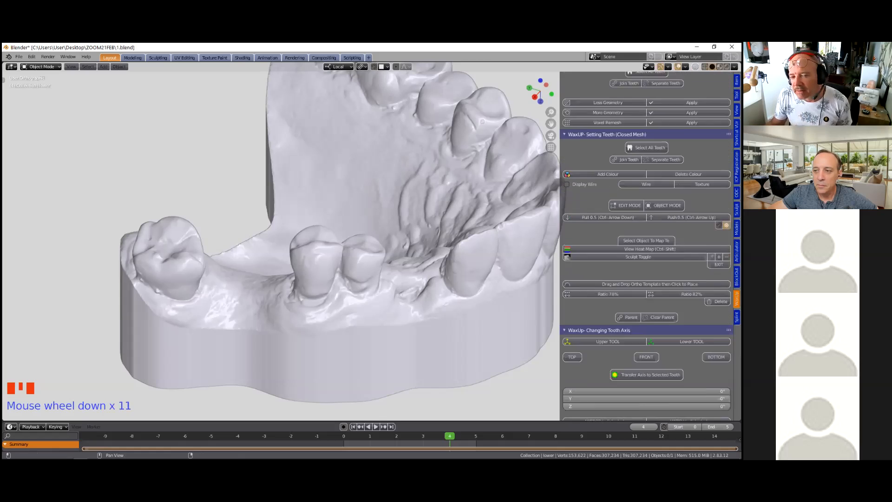
scroll(647, 246, "down", 4)
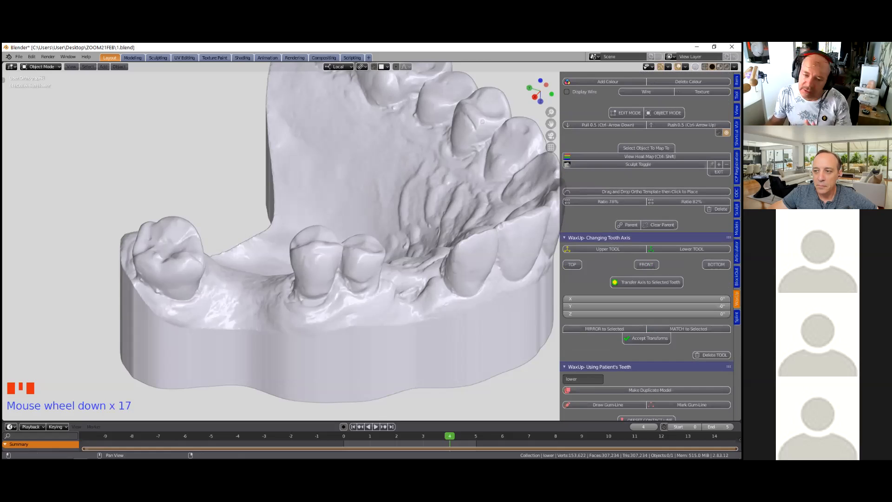
scroll(646, 246, "down", 10)
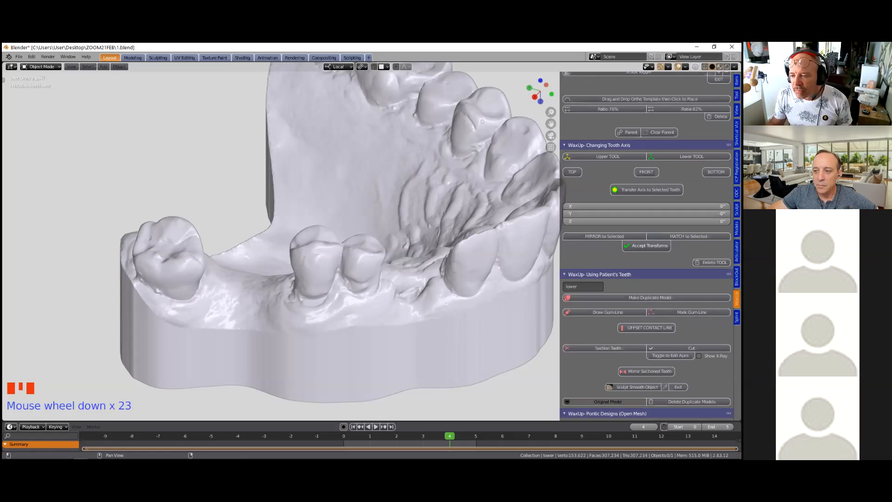
scroll(647, 246, "down", 3)
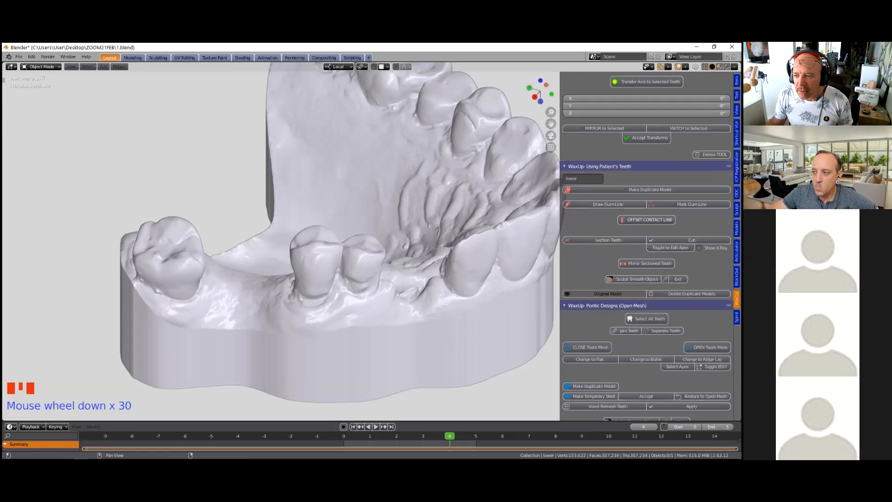
middle_click_drag(456, 208, 299, 309)
left_click(293, 307)
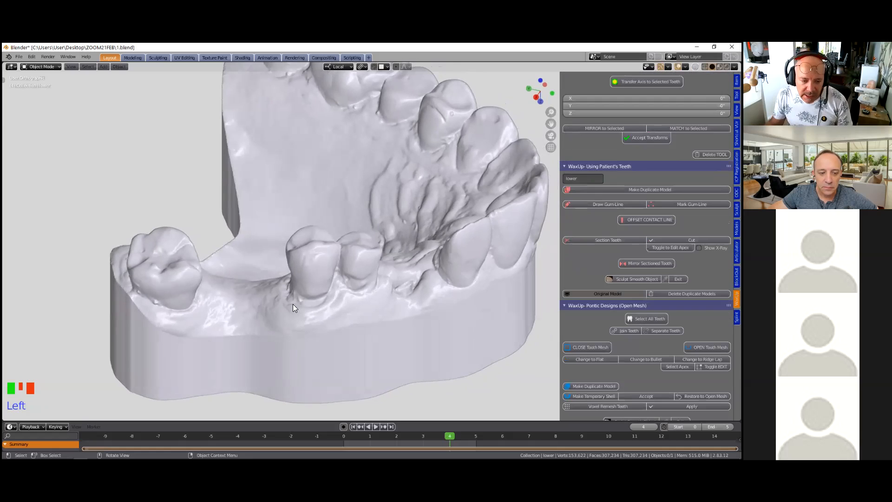
right_click(293, 304, "shift")
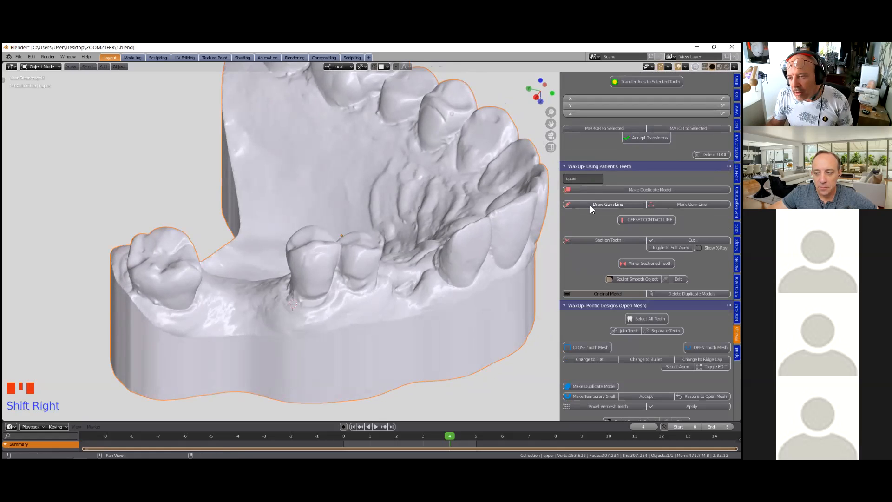
left_click(608, 204)
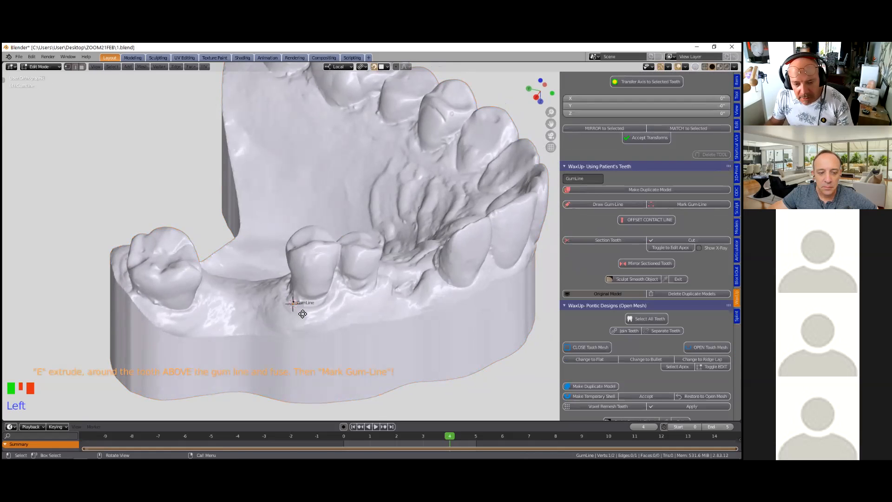
- Extrude the gum line point by point along the outer gum margin of the two premolars
key("g")
left_click(313, 313)
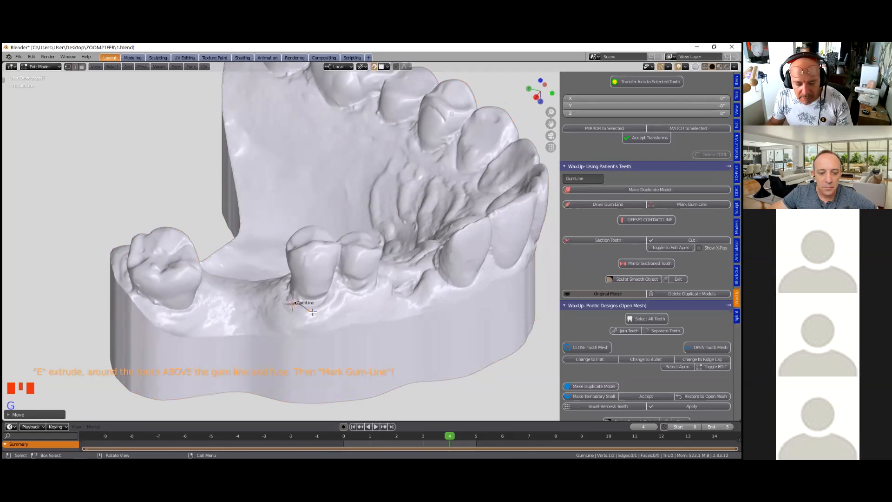
key("e")
left_click(331, 299)
key("e")
left_click(343, 293)
key("e")
left_click(359, 295)
key("e")
left_click(376, 291)
key("e")
left_click(382, 283)
- Continue extruding the gum line around the front premolar and along the inner gum margin, back past the rear premolar
middle_click_drag(384, 284, 325, 273)
key("e")
left_click(420, 292)
key("e")
left_click(438, 289)
key("e")
left_click(326, 271)
key("e")
left_click(335, 264)
key("e")
left_click(345, 270)
key("e")
left_click(357, 279)
left_click(372, 281)
key("e")
left_click(377, 274)
key("e")
left_click(384, 259)
key("e")
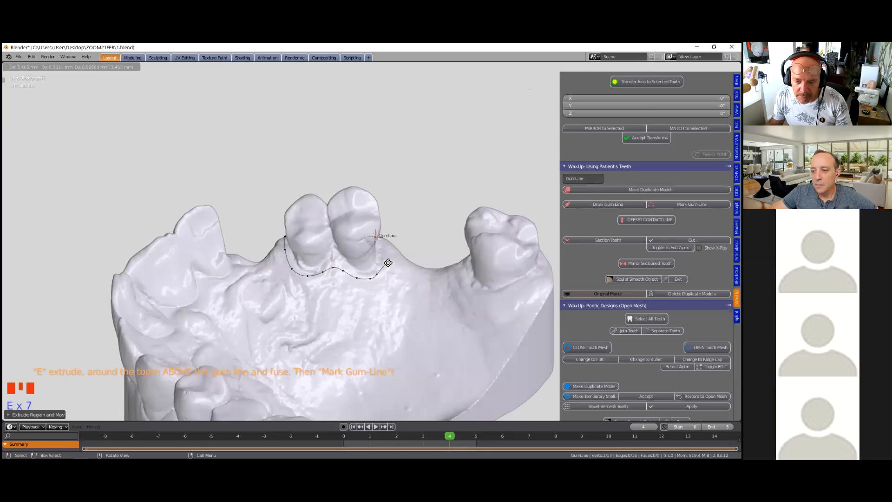
left_click(386, 244)
- Close the gum line by fusing its last point with its starting point beside the rear premolar
middle_click_drag(383, 262, 333, 255)
scroll(390, 234, "up", 3)
middle_click_drag(391, 235, 333, 255, "shift")
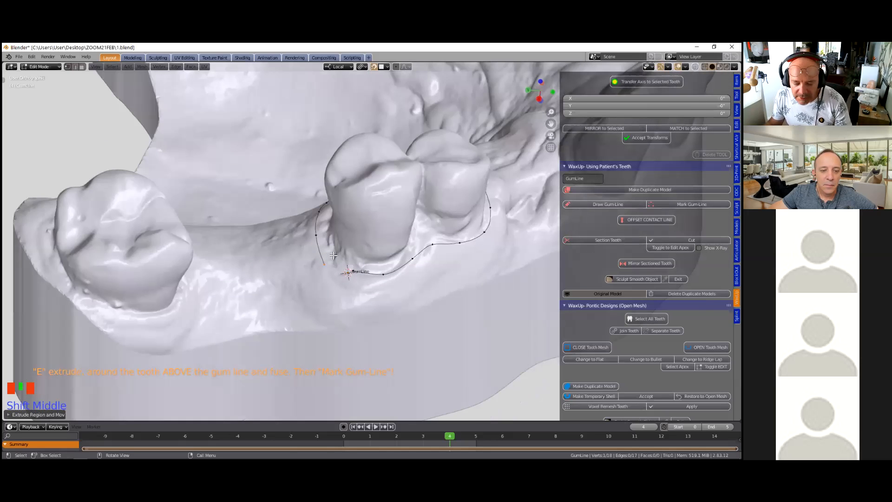
left_click(328, 260)
left_click(353, 269, "shift")
key("f")
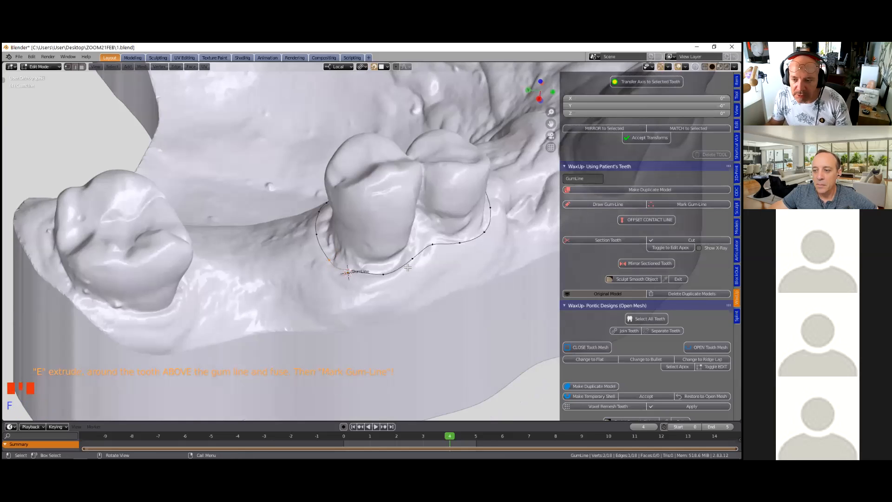
- Check the closed outline around both premolars and apply Mark Gum-Line
scroll(408, 267, "down", 2)
middle_click_drag(404, 258, 327, 272)
scroll(361, 262, "up", 1)
scroll(362, 262, "up", 1)
left_click(682, 204)
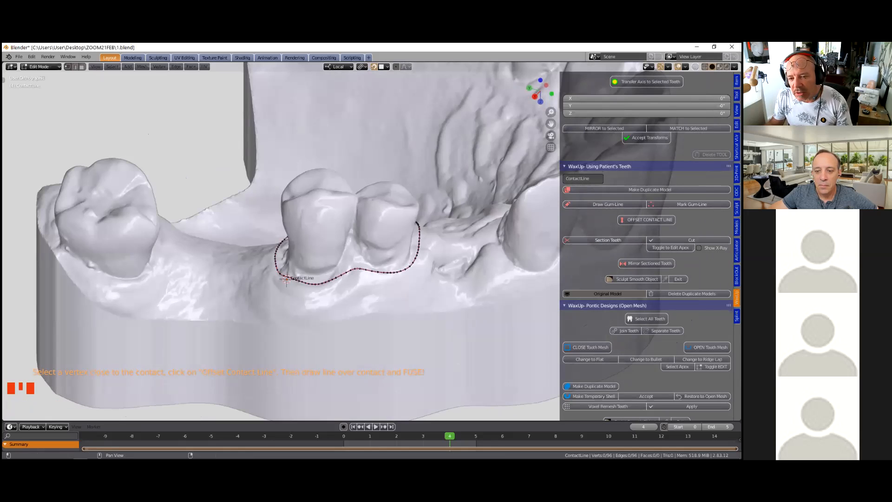
- Generate the Section Teeth cutting tool from the marked line and show the model in X-ray to inspect it from the side
left_click(596, 238)
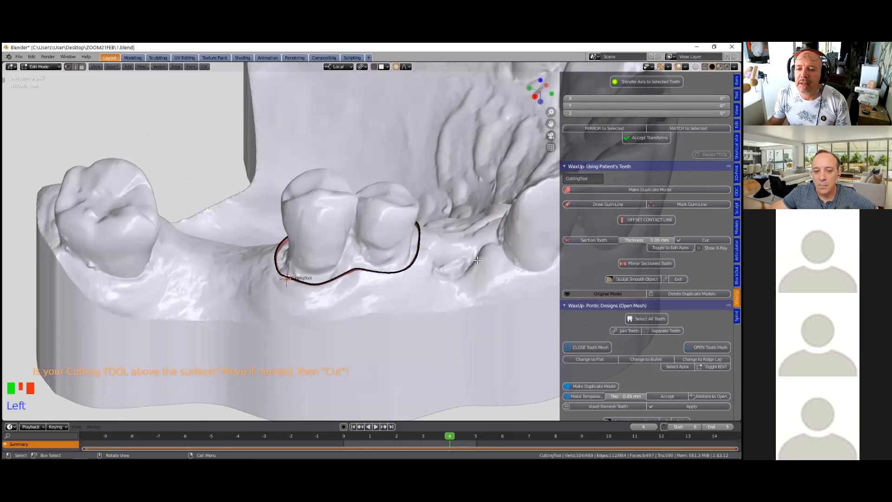
middle_click_drag(477, 255, 509, 245)
left_click(699, 248)
middle_click_drag(437, 255, 415, 269)
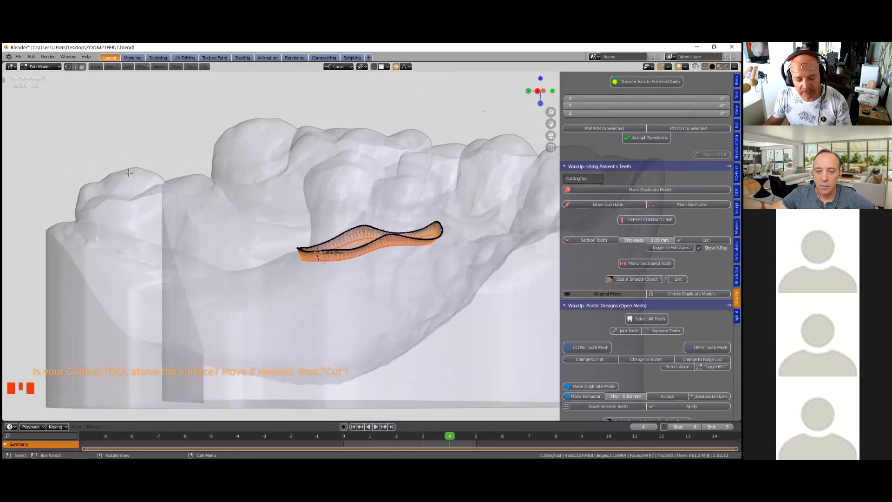
- Use the Move tool to shift the cutting tool slightly along its Z axis
key("t")
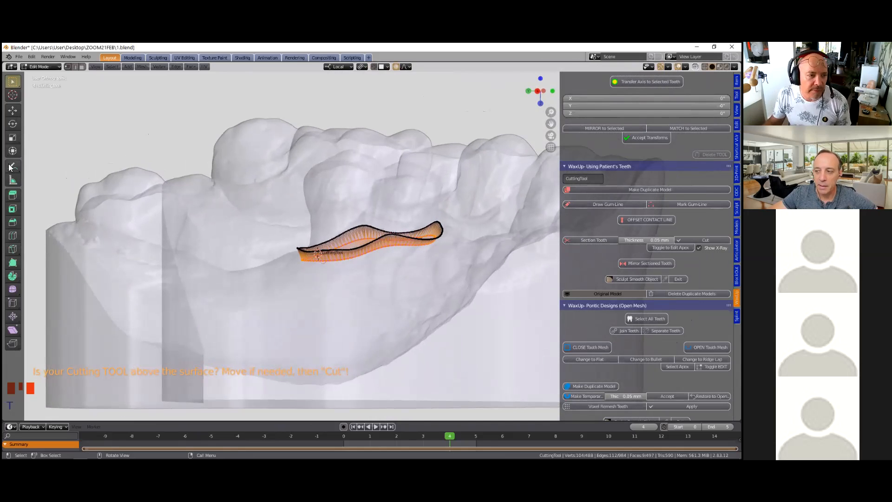
left_click(13, 112)
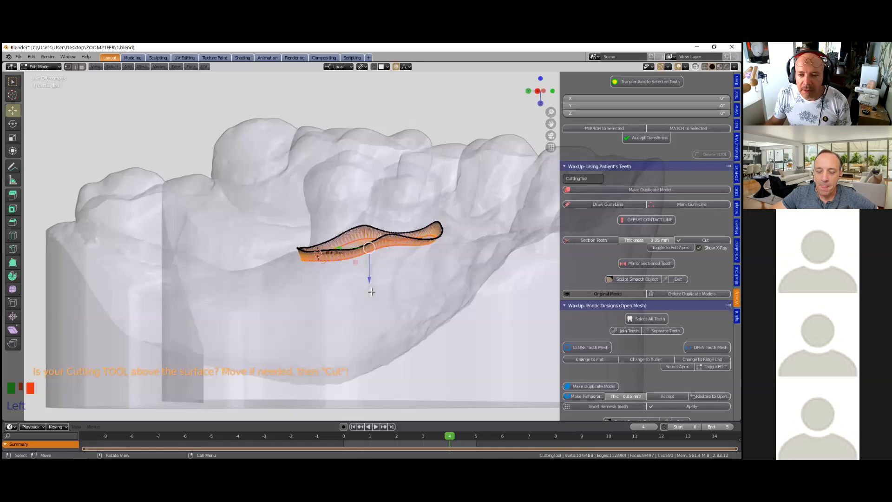
scroll(372, 292, "up", 1)
mouse_move(367, 279)
middle_mouse_down()
mouse_move(388, 255)
mouse_move(369, 278)
middle_mouse_up()
left_click(369, 281)
left_click_drag(369, 281, 374, 290)
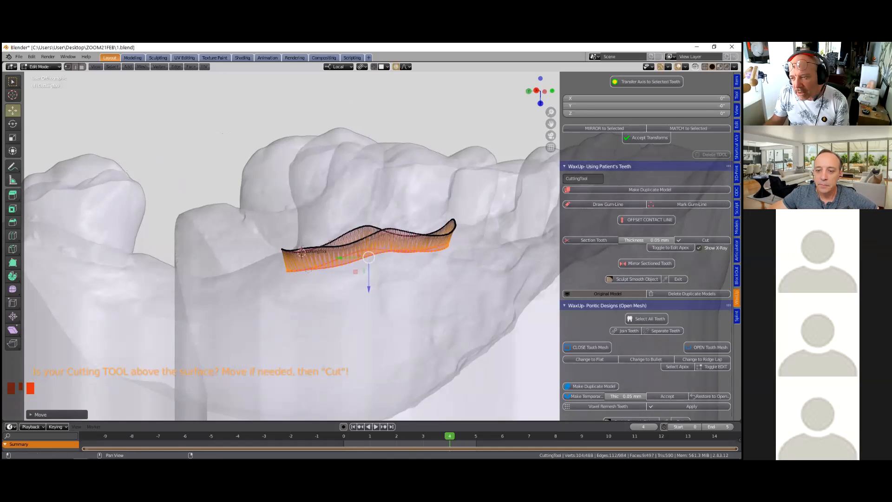
- Cut the two premolars from the upper model and inspect the sectioned teeth as a separate object
left_click(705, 241)
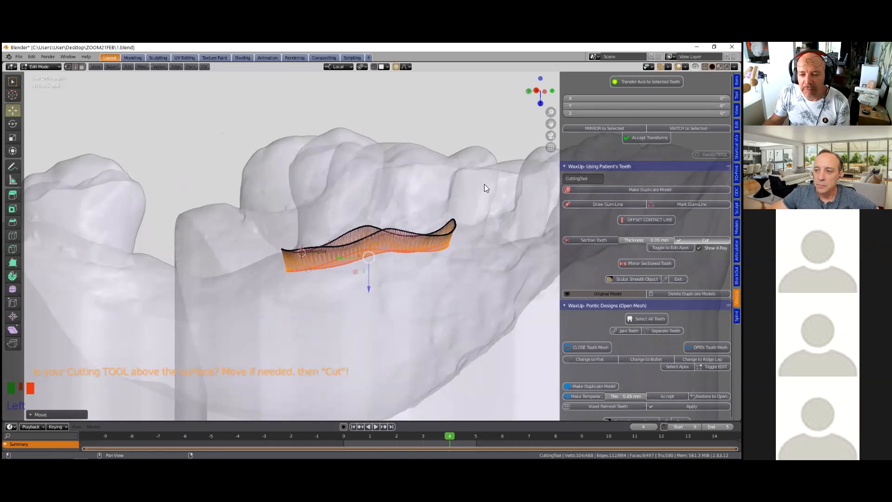
left_click(410, 213)
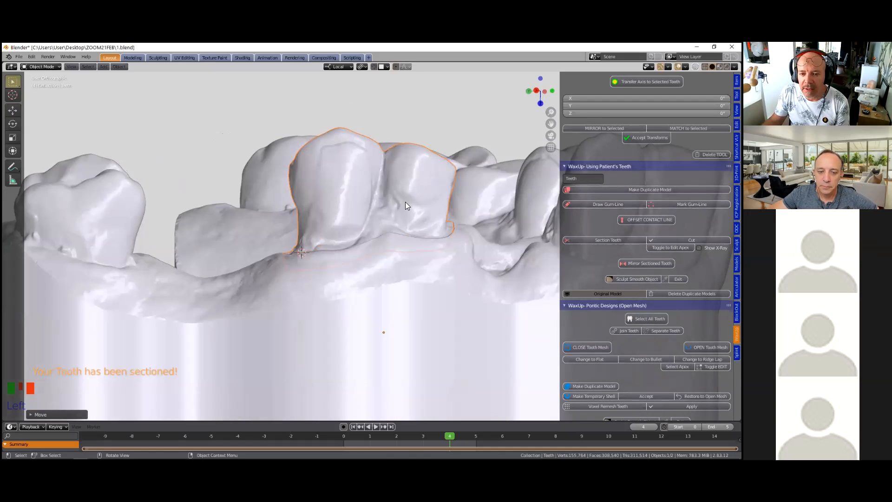
left_click(404, 202)
middle_click_drag(403, 204, 401, 220)
middle_click_drag(328, 237, 326, 259)
left_click(347, 250)
scroll(346, 251, "down", 3)
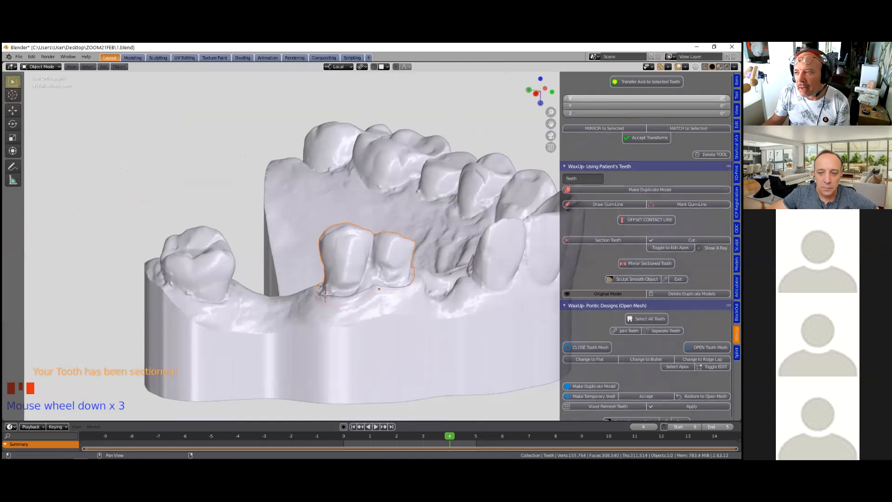
- Split the 3D viewport and turn the new area into an Outliner showing the scene's collections
left_click_drag(740, 64, 604, 68)
left_click(612, 67)
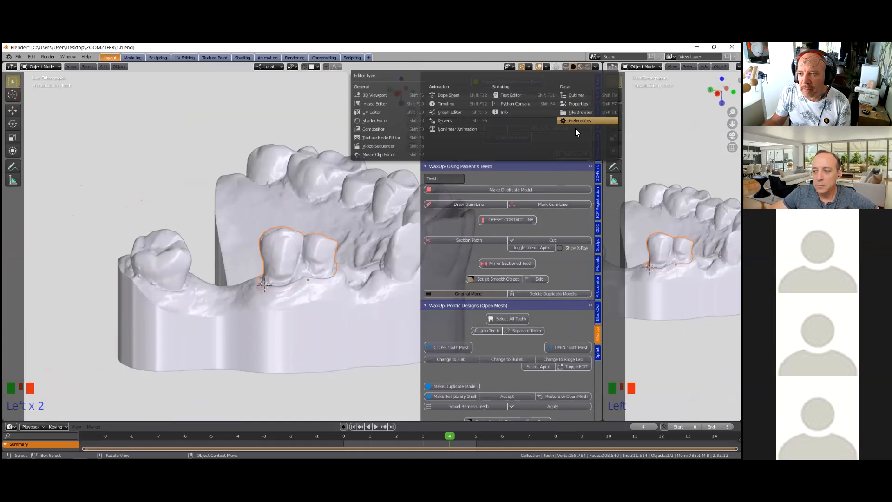
left_click(576, 95)
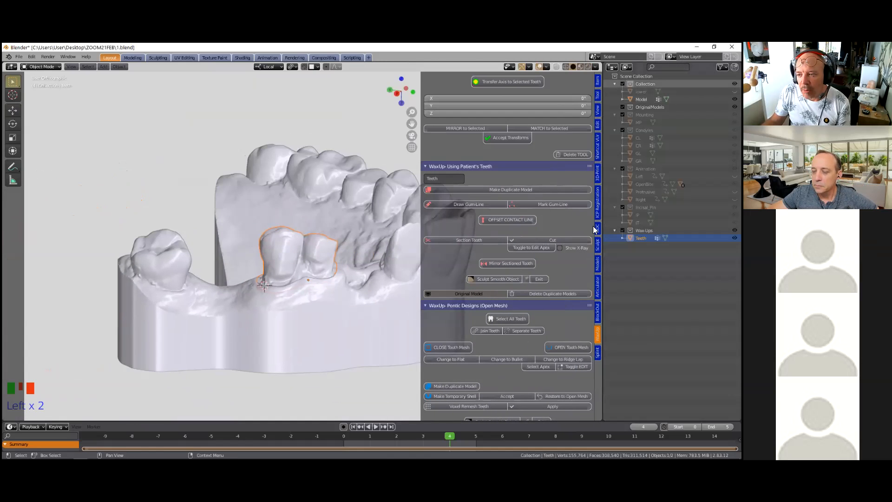
- Move the sectioned premolars object into a new collection named hidden
scroll(274, 256, "up", 1)
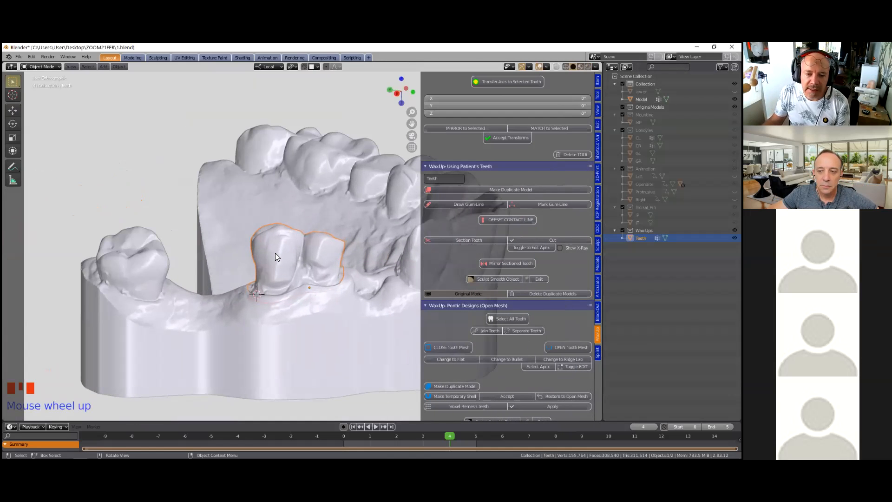
left_click(275, 254)
left_click(276, 254)
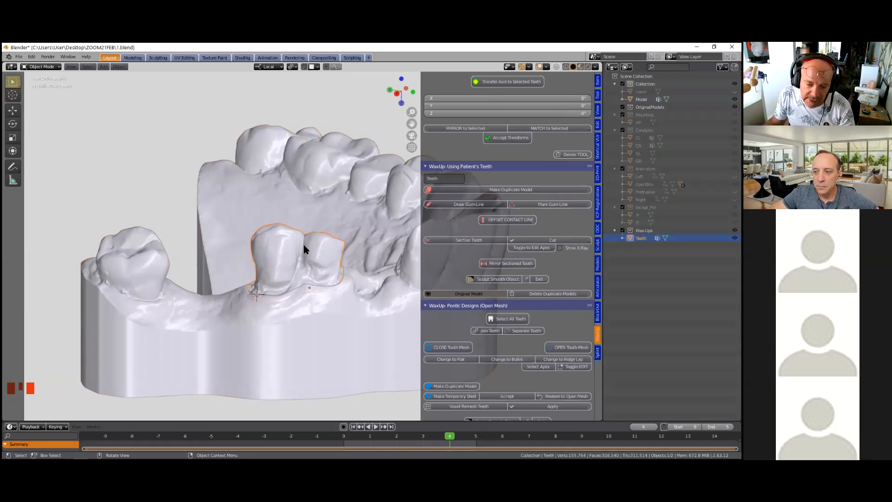
key("m")
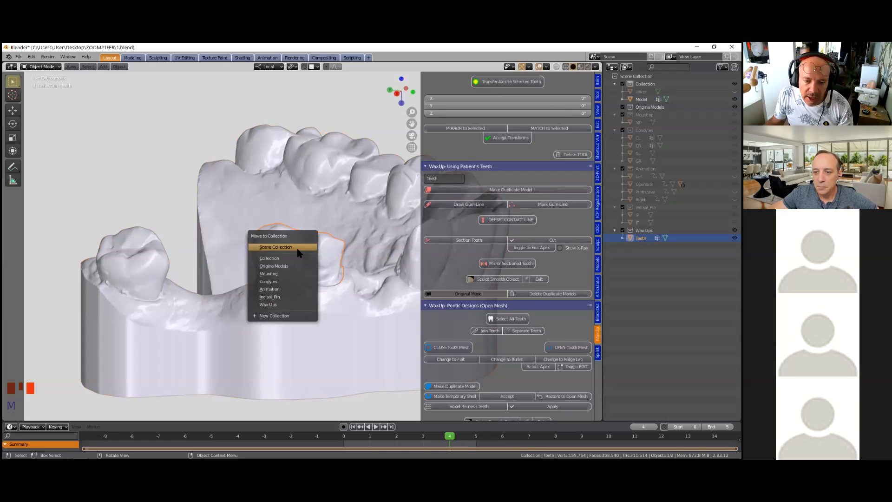
left_click(284, 315)
type("hidden")
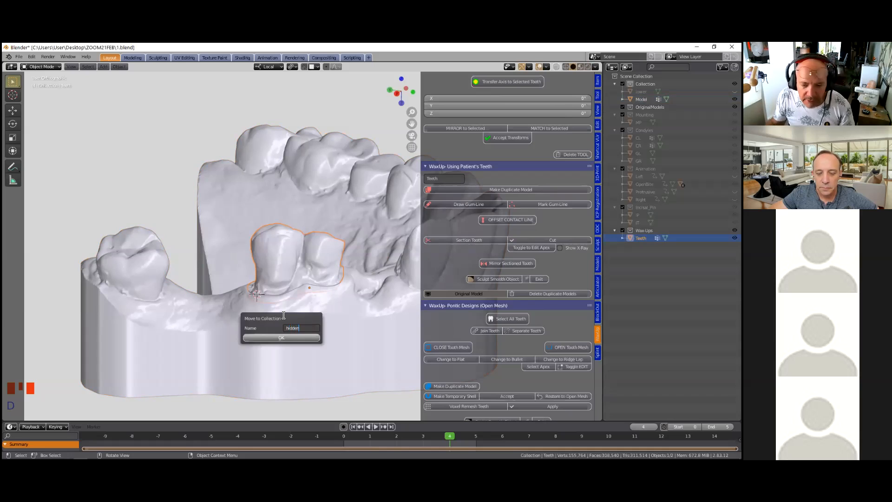
left_click(290, 339)
left_click(291, 339)
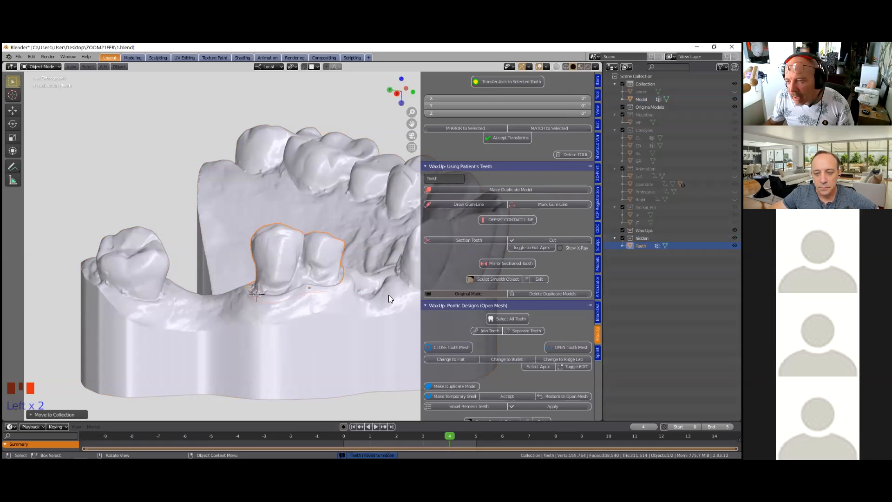
- Add the Selectable and Disable in Viewports restriction toggles to the Outliner
left_click(722, 67)
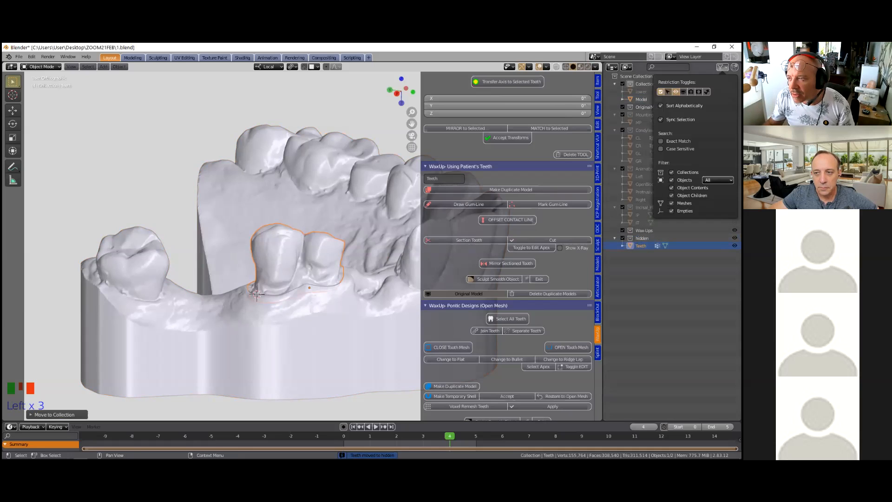
left_click(668, 92)
left_click(683, 92)
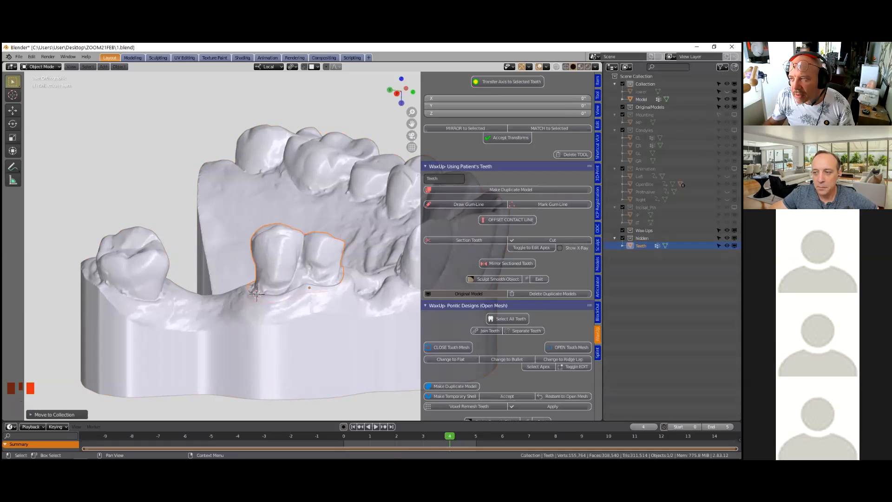
left_click(722, 67)
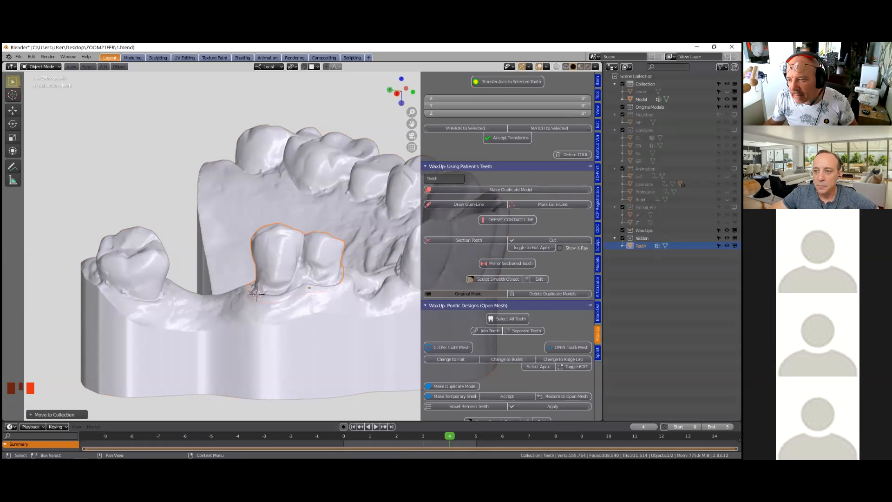
- Deselect the teeth, try the hidden collection's visibility toggles, and leave the collection disabled in the viewport
left_click(664, 274)
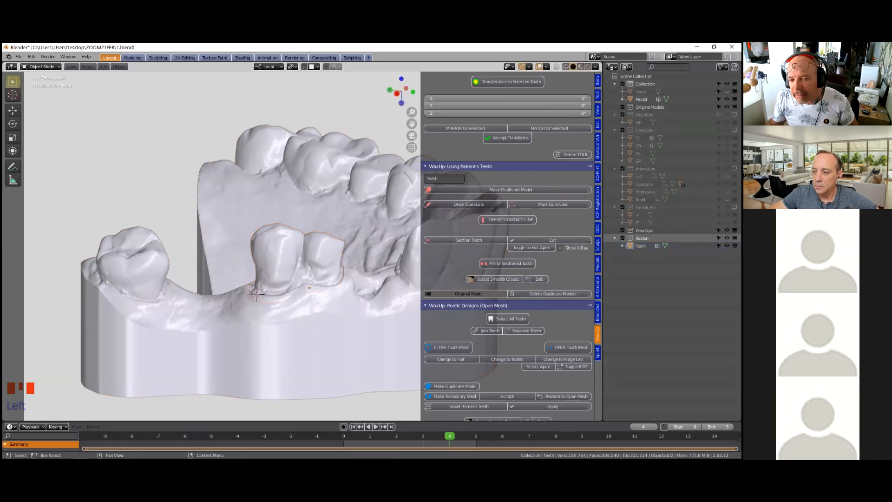
left_click(735, 238)
left_click(735, 238)
left_click(734, 238)
left_click(734, 238)
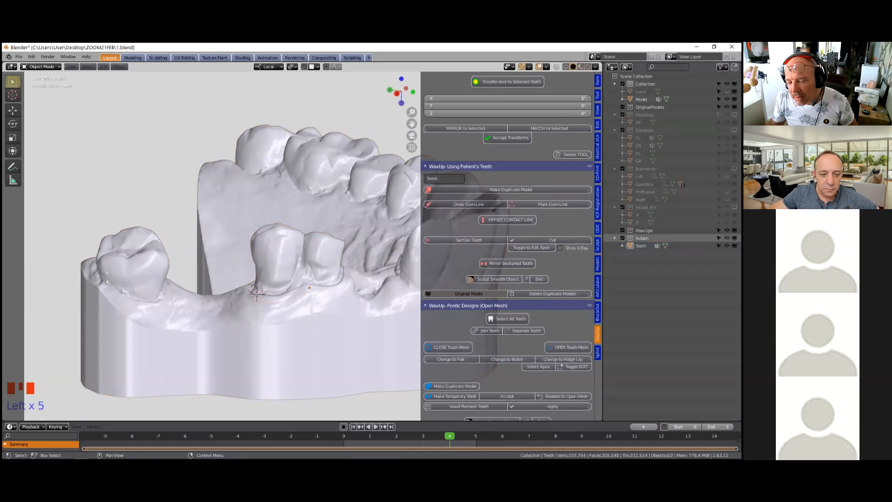
left_click(735, 238)
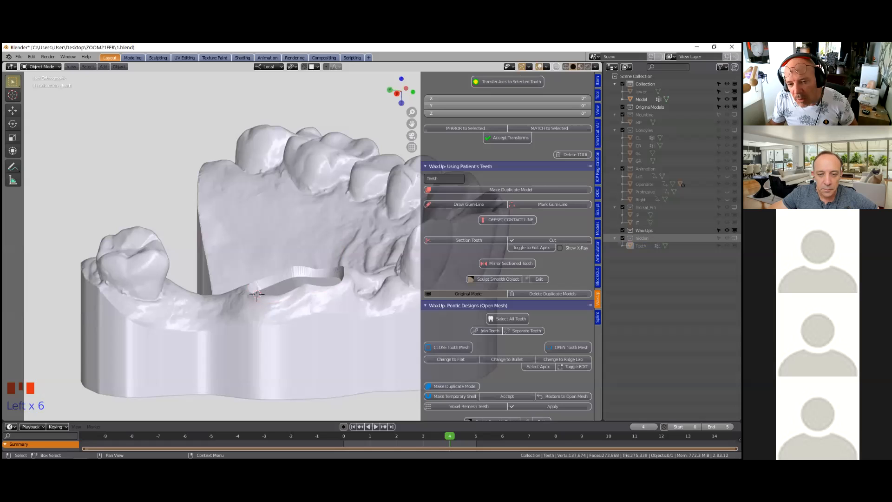
left_click(734, 238)
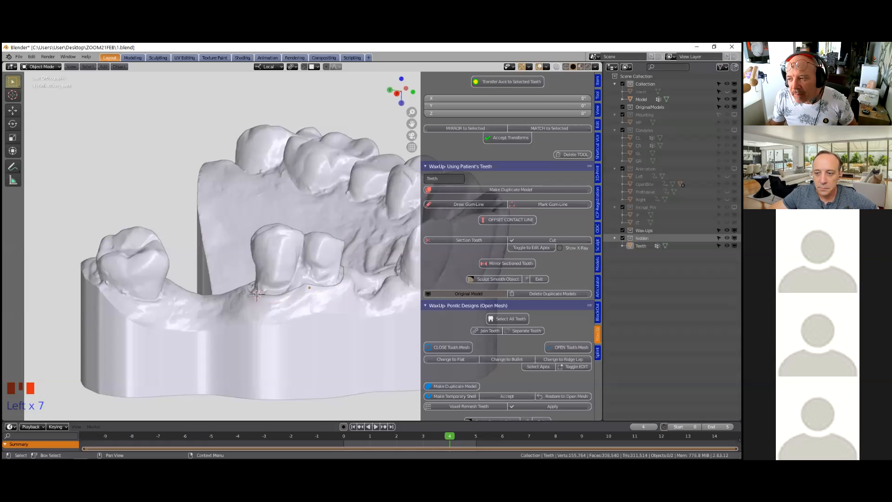
left_click(735, 238)
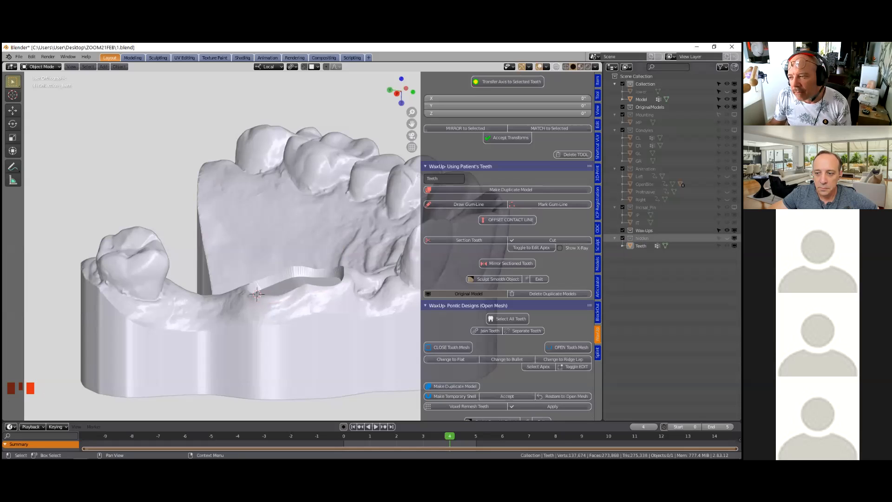
left_click(734, 238)
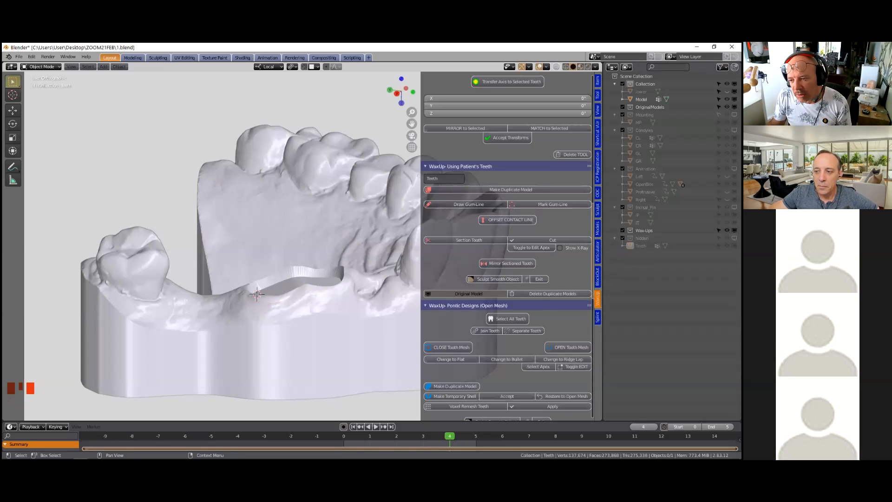
- Narrow the Outliner to enlarge the 3D viewport, and select the upper model with its premolar cavity in close view
left_click_drag(603, 260, 691, 260)
scroll(343, 285, "down", 2)
middle_click_drag(346, 294, 372, 368)
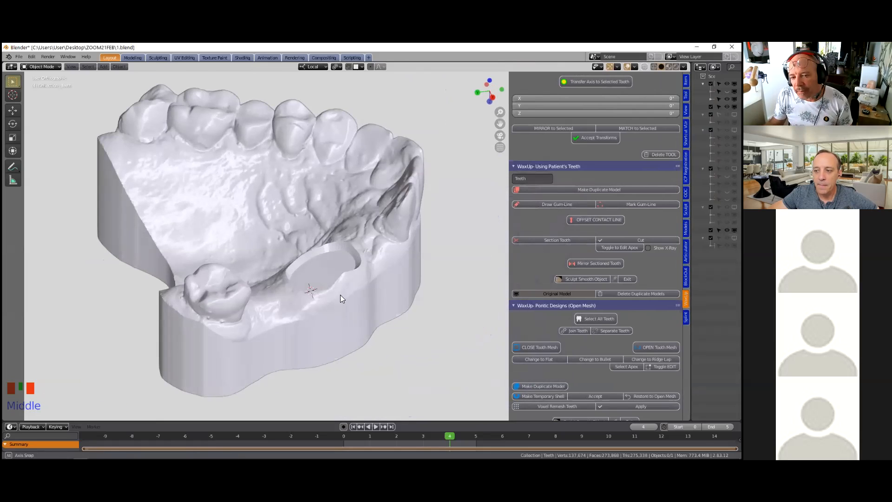
left_click(333, 297)
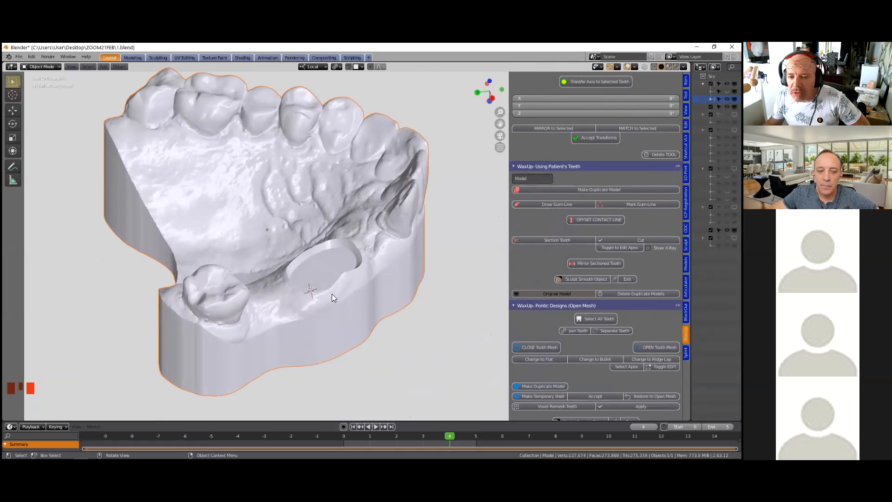
middle_click_drag(341, 278, 265, 285)
scroll(263, 284, "up", 5)
scroll(266, 288, "down", 2)
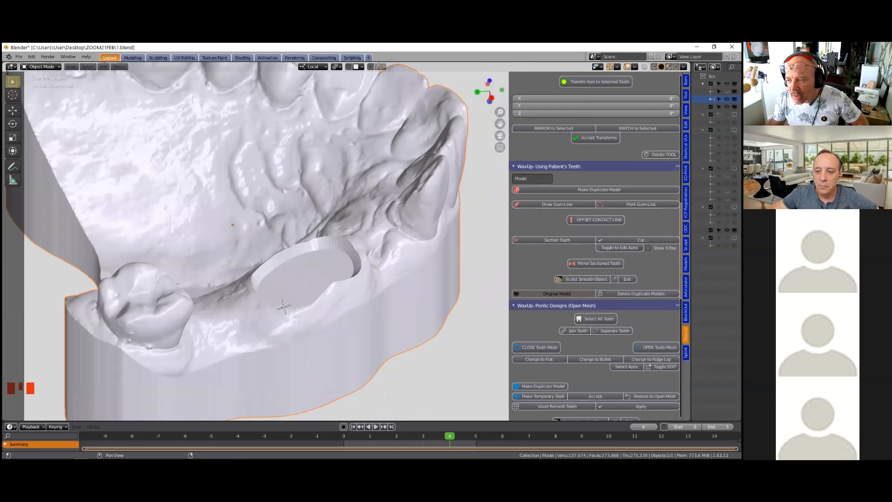
- Show the Models tools with only the Cut, Fill, Patch, Sculpt section expanded
left_click(685, 263)
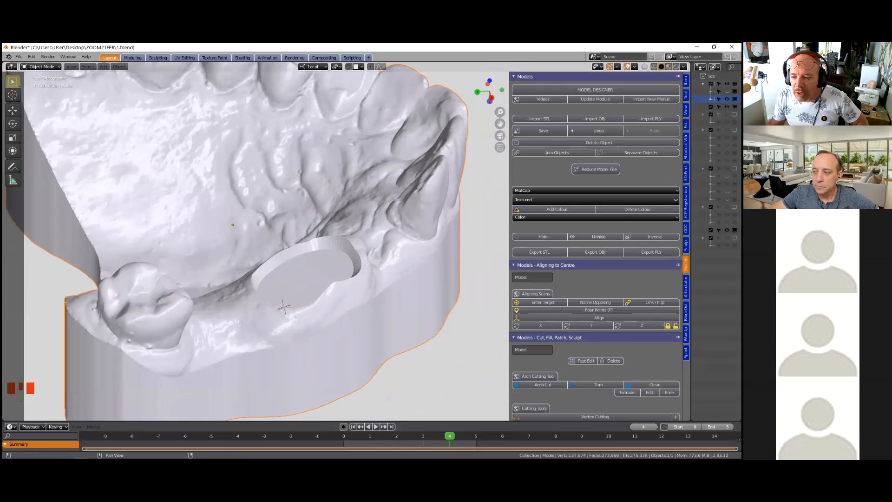
scroll(596, 246, "down", 8)
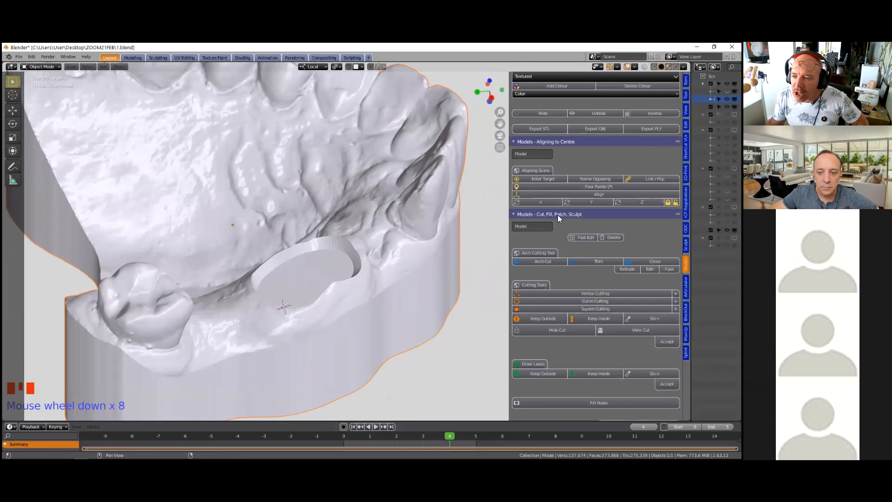
scroll(586, 216, "down", 4)
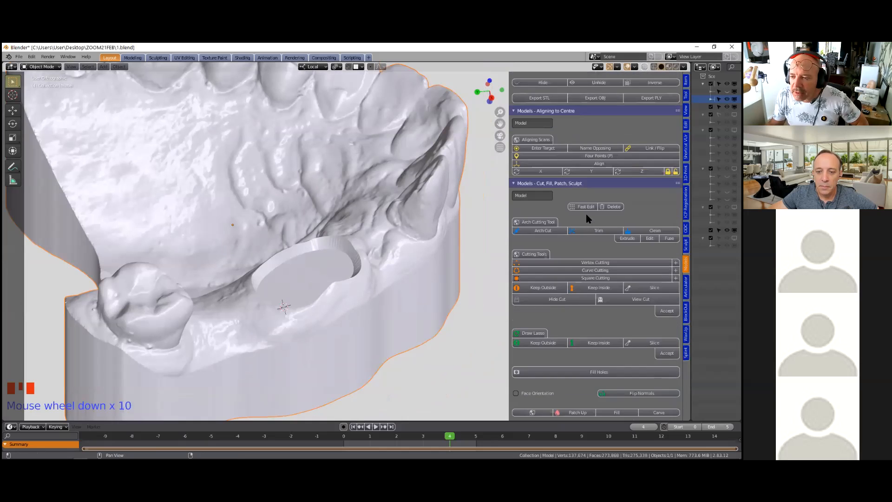
left_click(514, 153)
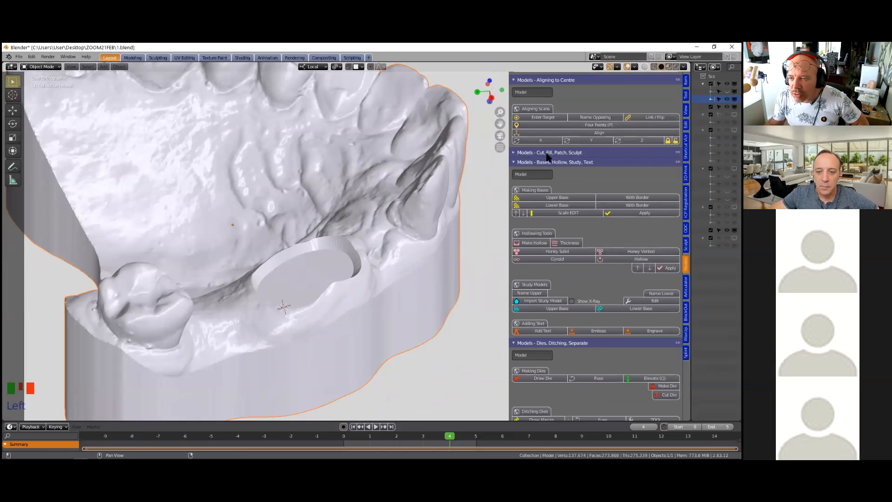
left_click(514, 152)
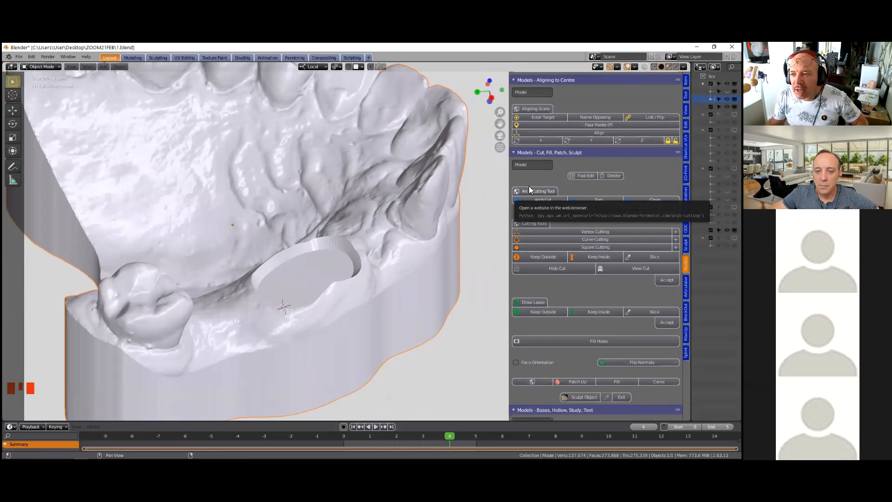
left_click(599, 153, "ctrl")
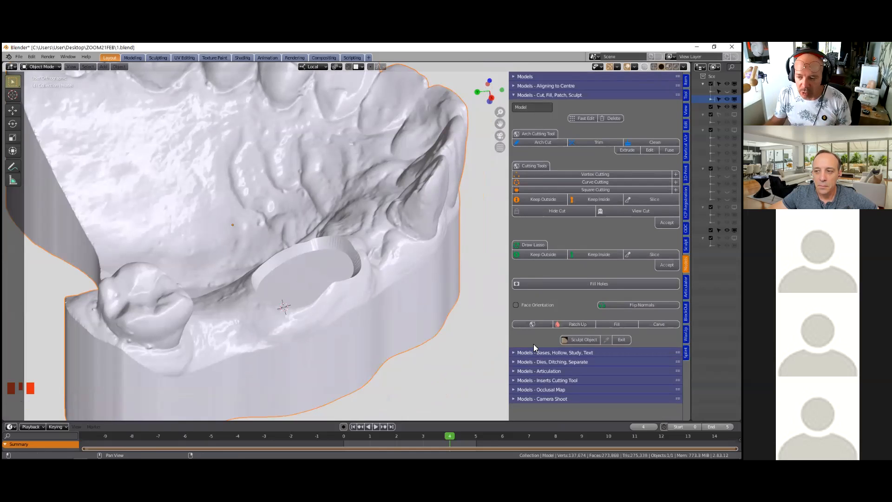
- Smooth the sharp rim and walls of the premolar cavity with Sculpt Object, and return to Object Mode
left_click(581, 339)
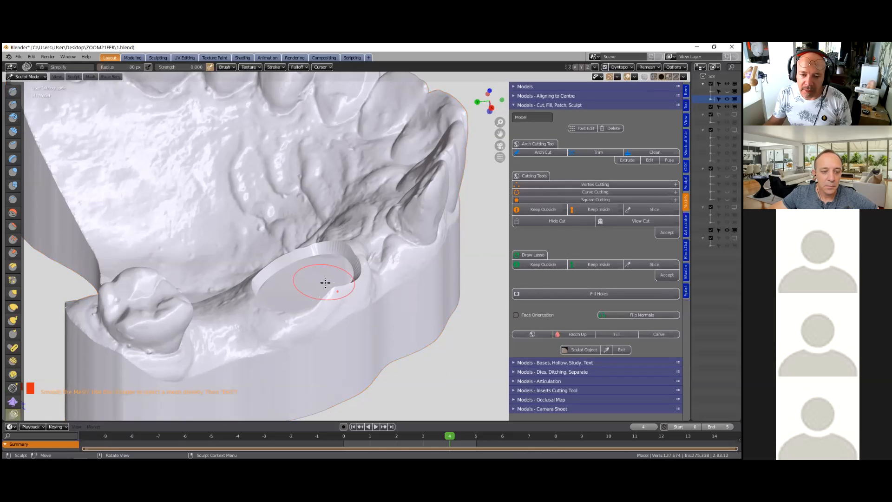
scroll(325, 283, "up", 3)
mouse_move(291, 313)
left_mouse_down()
mouse_move(313, 305)
mouse_move(307, 293)
mouse_move(369, 300)
mouse_move(359, 318)
mouse_move(326, 309)
left_mouse_up()
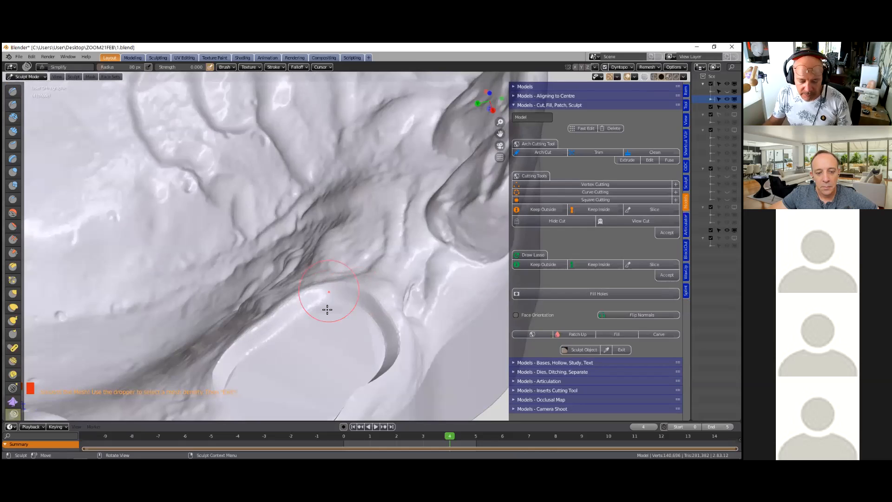
scroll(328, 309, "down", 2)
middle_click_drag(328, 308, 361, 245, "shift")
middle_click_drag(283, 301, 330, 298, "shift")
mouse_move(330, 299)
left_mouse_down()
mouse_move(381, 287)
mouse_move(339, 303)
left_mouse_up()
mouse_move(339, 303)
middle_mouse_down()
mouse_move(434, 315)
mouse_move(346, 265)
middle_mouse_up()
mouse_move(273, 201)
left_mouse_down()
mouse_move(242, 252)
mouse_move(339, 239)
mouse_move(345, 302)
mouse_move(325, 313)
mouse_move(229, 281)
mouse_move(341, 260)
mouse_move(233, 237)
mouse_move(355, 306)
mouse_move(248, 235)
mouse_move(278, 291)
mouse_move(363, 300)
mouse_move(239, 211)
mouse_move(290, 211)
mouse_move(295, 283)
mouse_move(309, 299)
left_mouse_up()
mouse_move(308, 299)
middle_mouse_down()
mouse_move(259, 300)
mouse_move(304, 288)
mouse_move(335, 298)
middle_mouse_up()
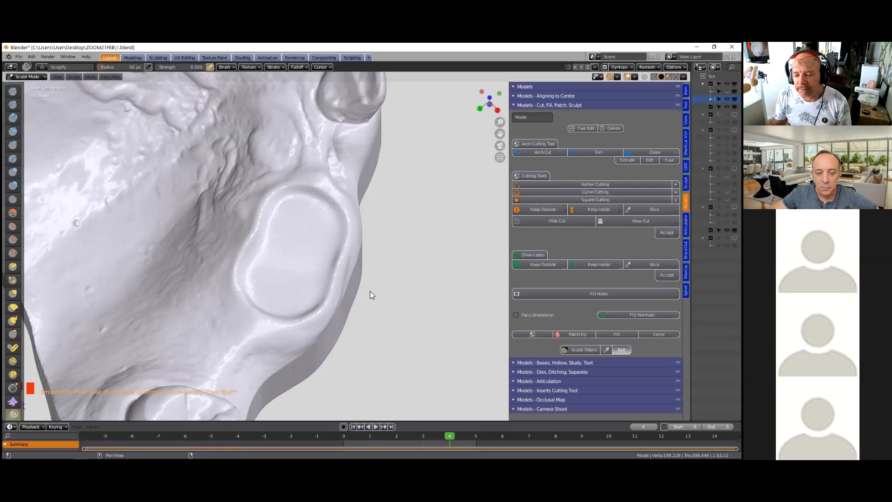
scroll(367, 294, "down", 3)
scroll(365, 294, "down", 1)
middle_click_drag(359, 282, 234, 198)
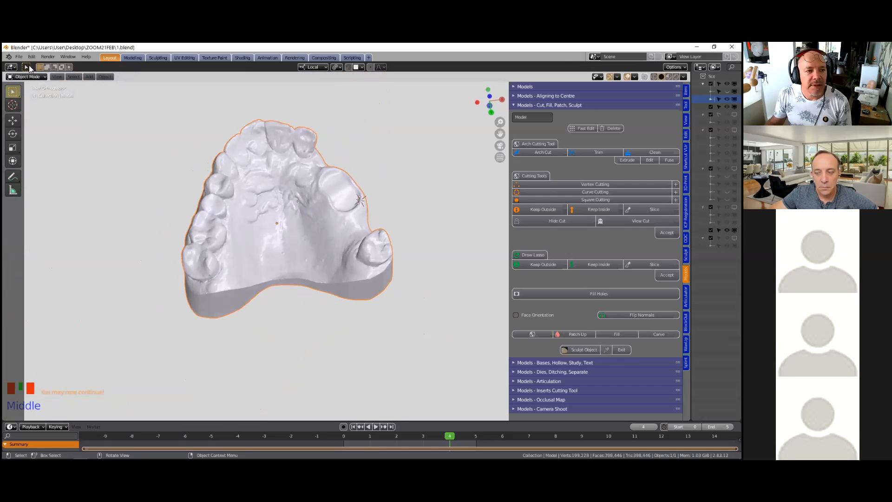
- Save the blend file under its current name
left_click(19, 56)
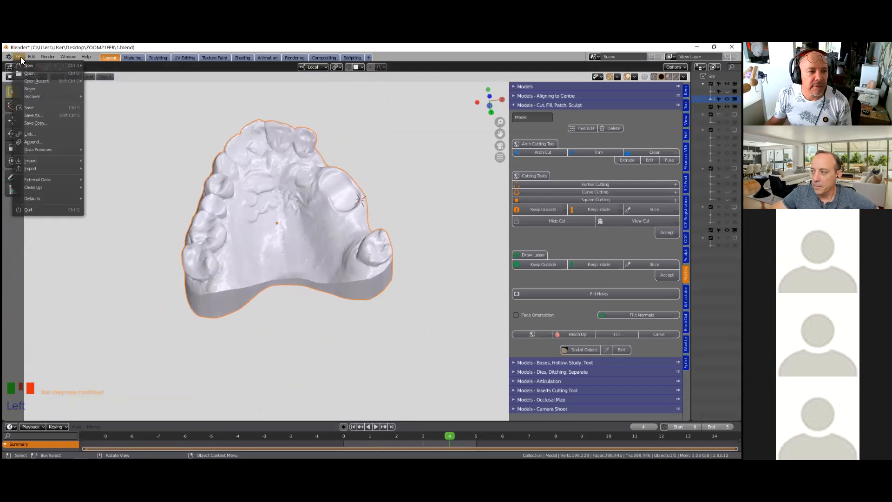
left_click(29, 108)
middle_click_drag(336, 238, 358, 291)
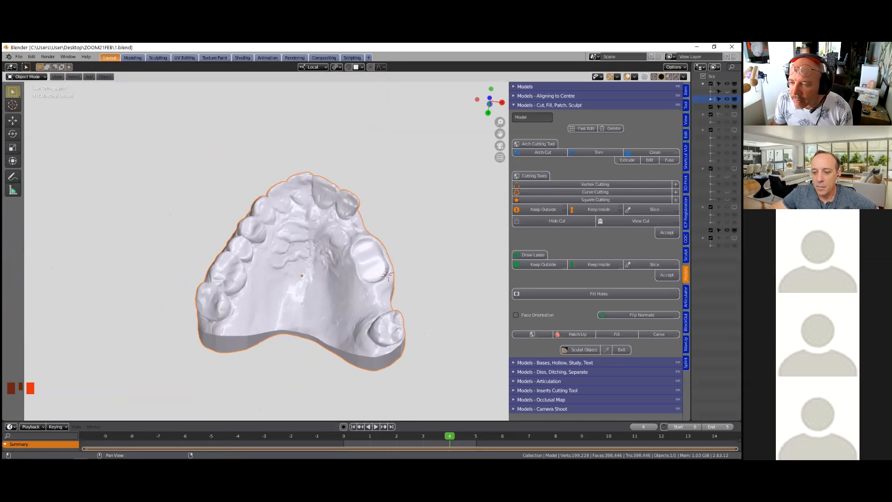
- Import the Generic Hollow tooth library with the WaxUp tools and view the teeth and the model from the side
left_click(686, 343)
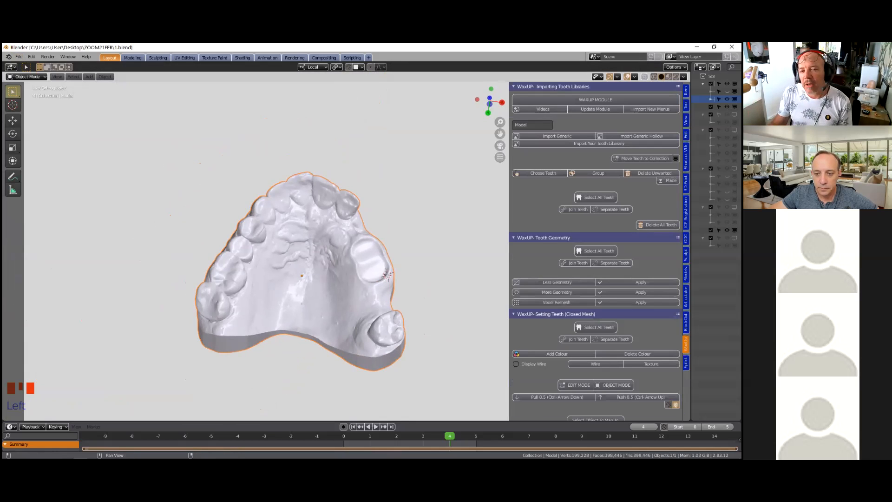
left_click_drag(691, 344, 702, 344)
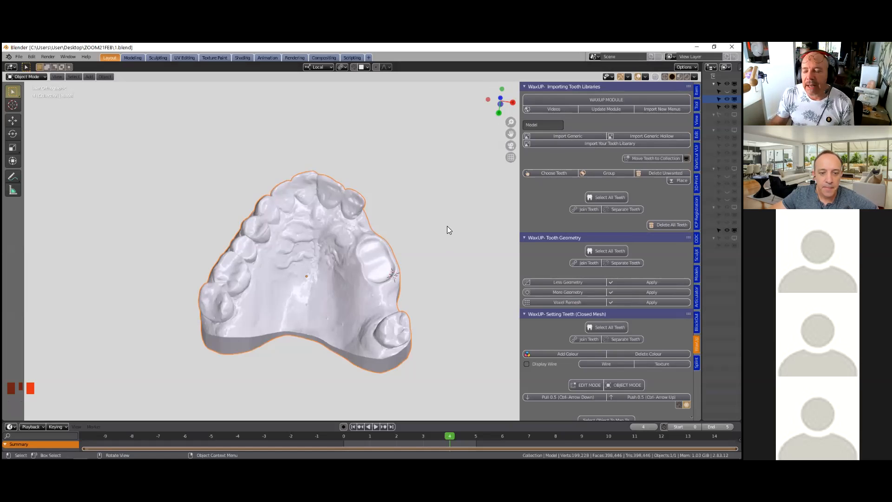
middle_click_drag(372, 210, 377, 280)
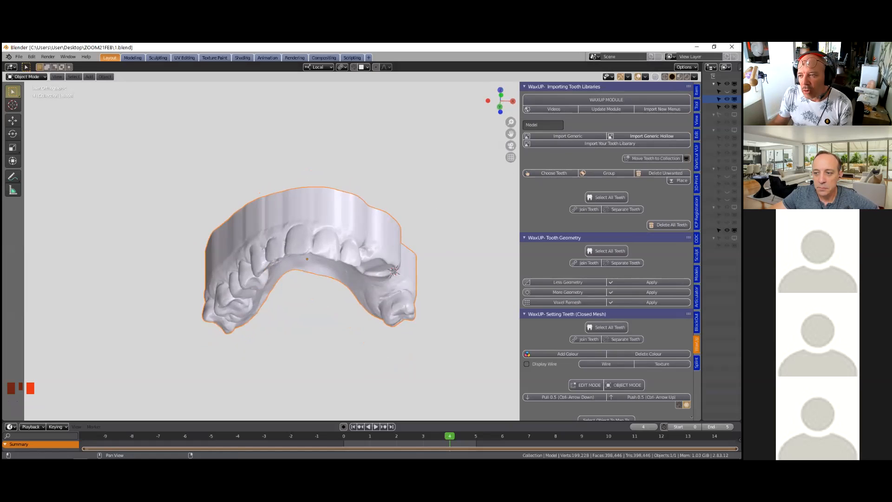
left_click(649, 137)
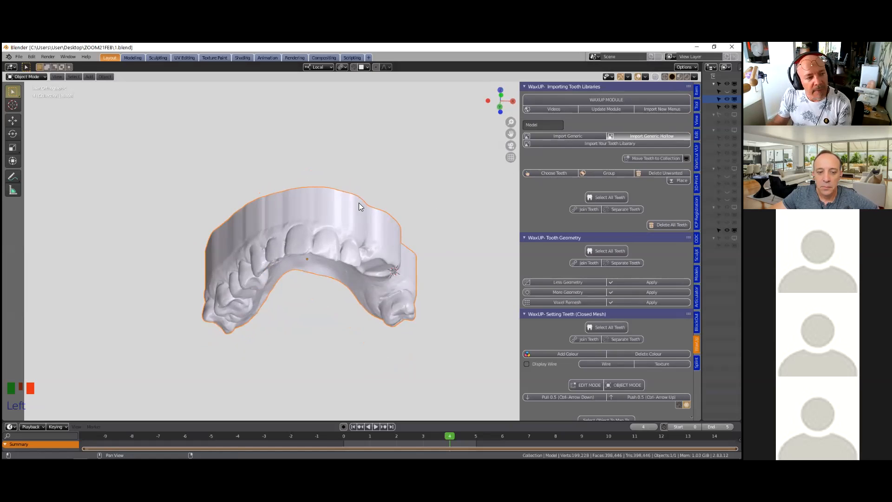
middle_click_drag(359, 204, 310, 207)
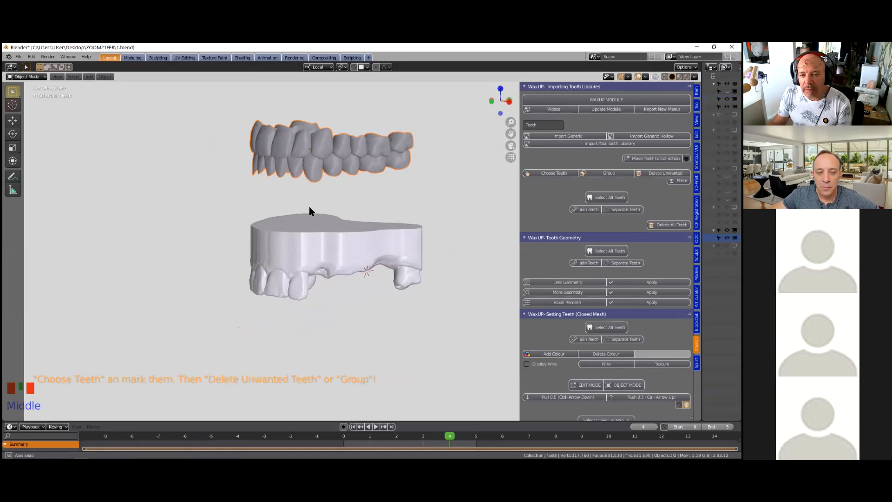
middle_click_drag(337, 179, 330, 224, "shift")
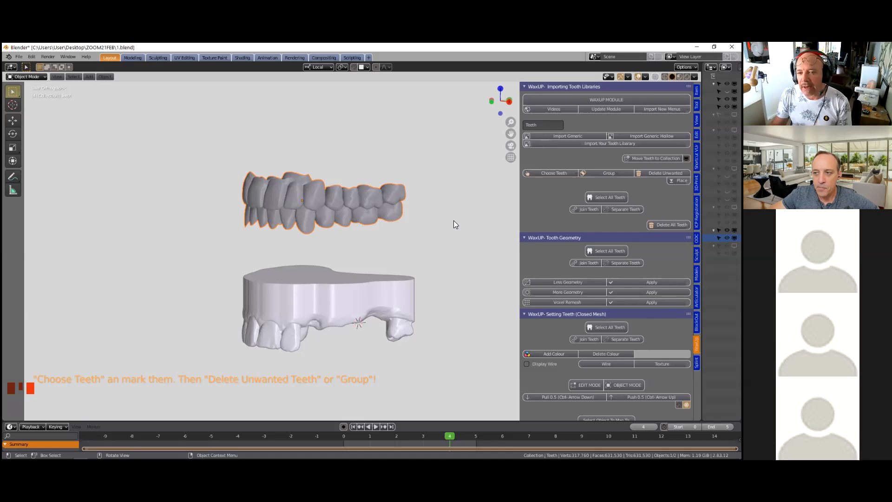
- Mark the upper canine, both premolars and the first molar with Choose Teeth, and delete the unwanted library teeth
middle_click_drag(389, 214, 402, 216)
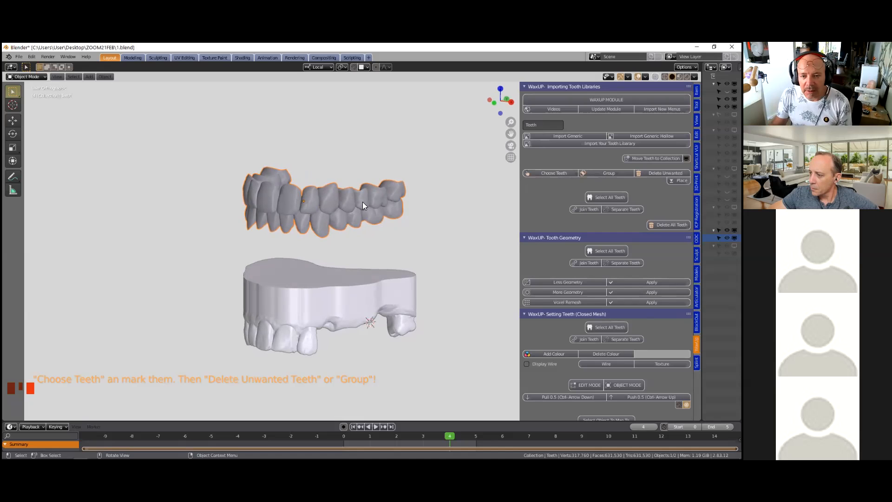
left_click(554, 174)
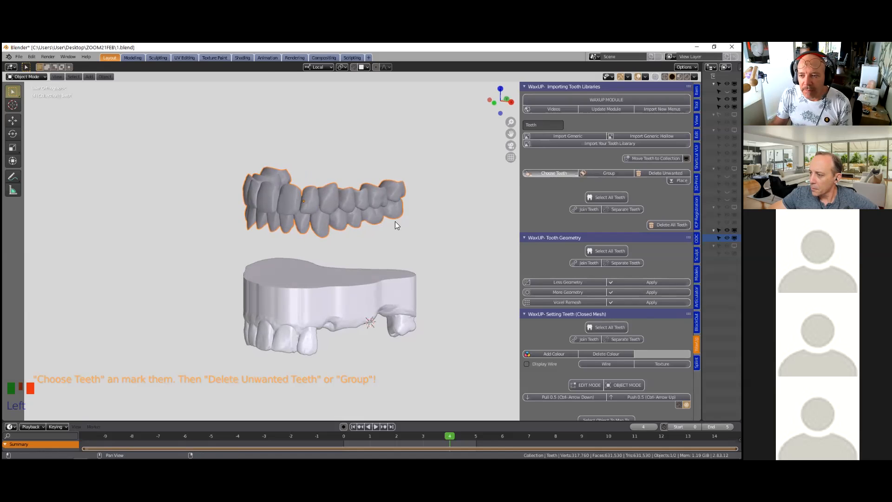
middle_click_drag(381, 216, 344, 205)
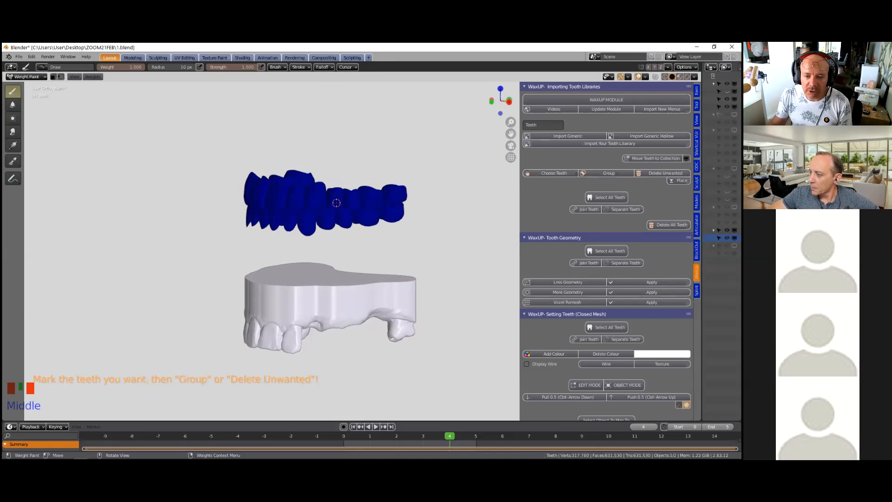
left_click(318, 195)
left_click(337, 198)
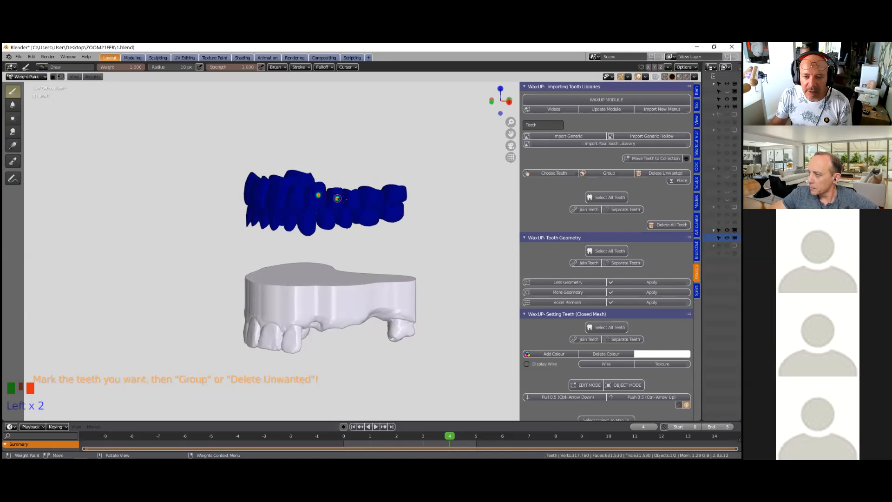
left_click(354, 197)
left_click(369, 197)
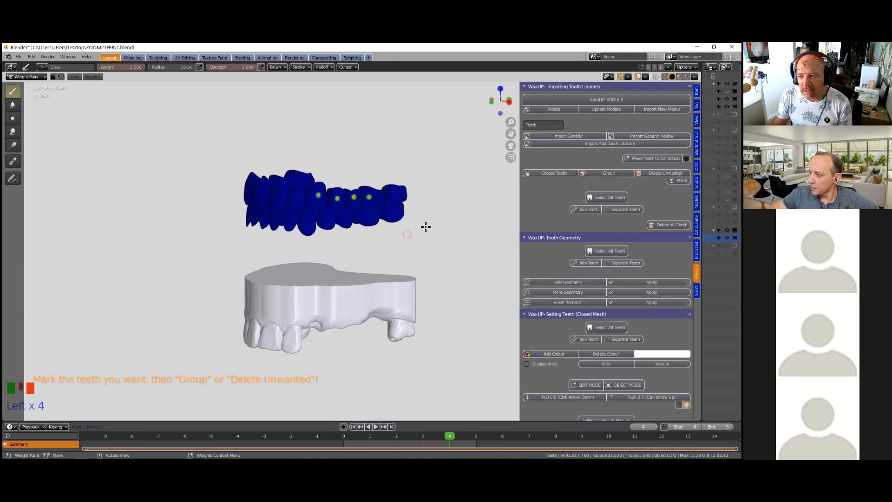
left_click(664, 174)
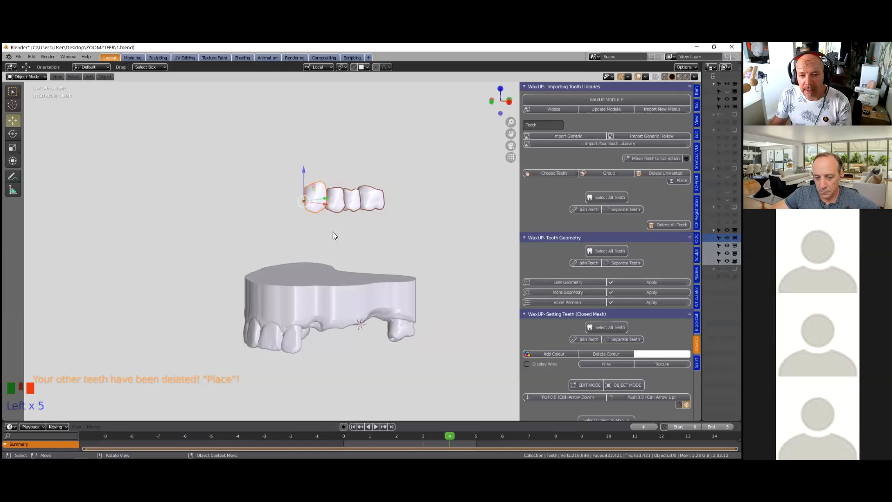
- Lower the four library teeth vertically to the gap in the upper model and show the arch from the bottom
left_click_drag(304, 170, 324, 310)
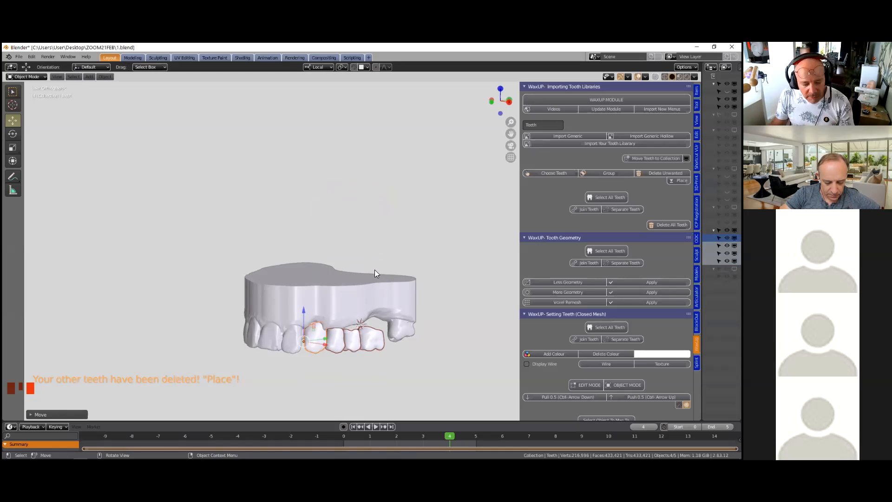
key("grave")
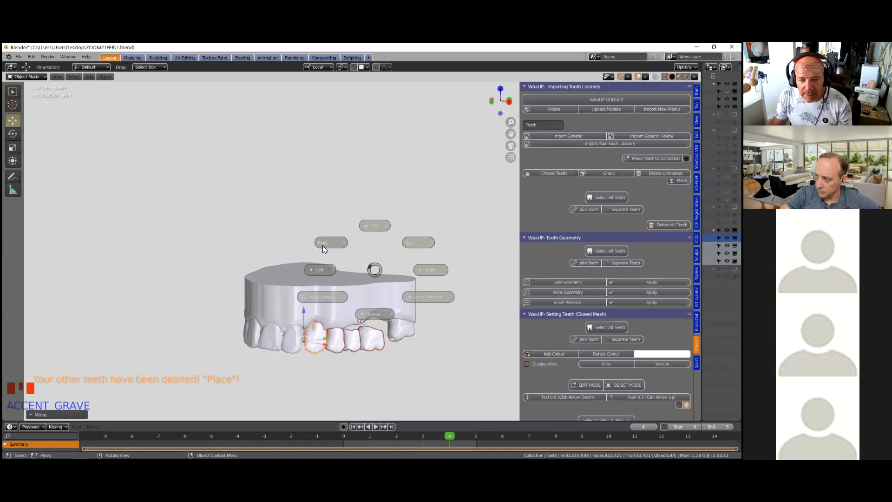
left_click(381, 314)
middle_click_drag(360, 325, 388, 234, "shift")
scroll(387, 234, "up", 1)
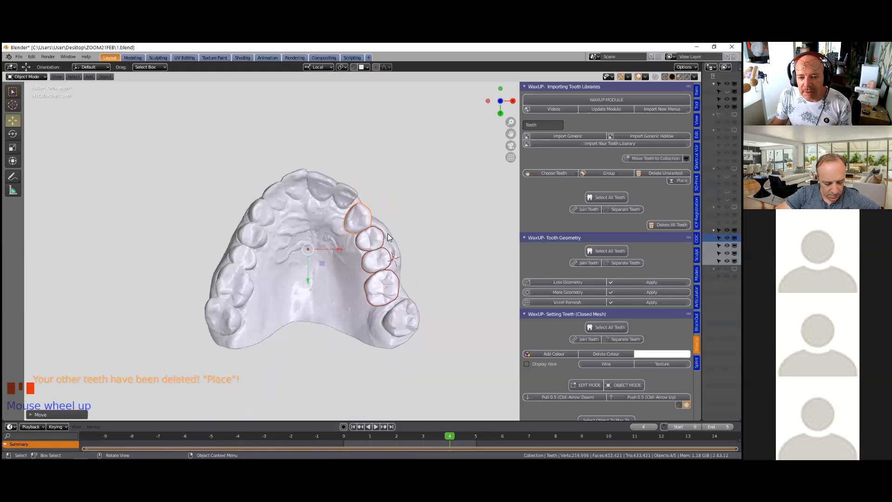
scroll(388, 233, "up", 2)
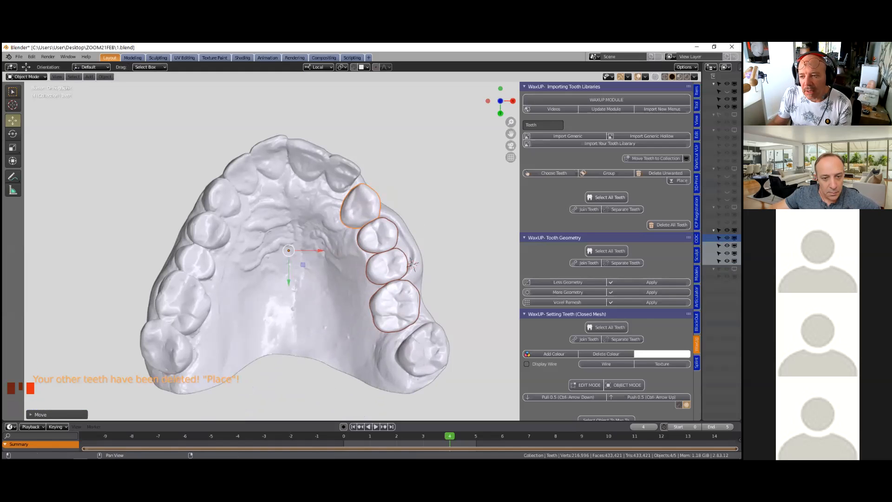
- Select all the library teeth and rotate them together in the occlusal view to follow the arch curve
left_click(599, 197)
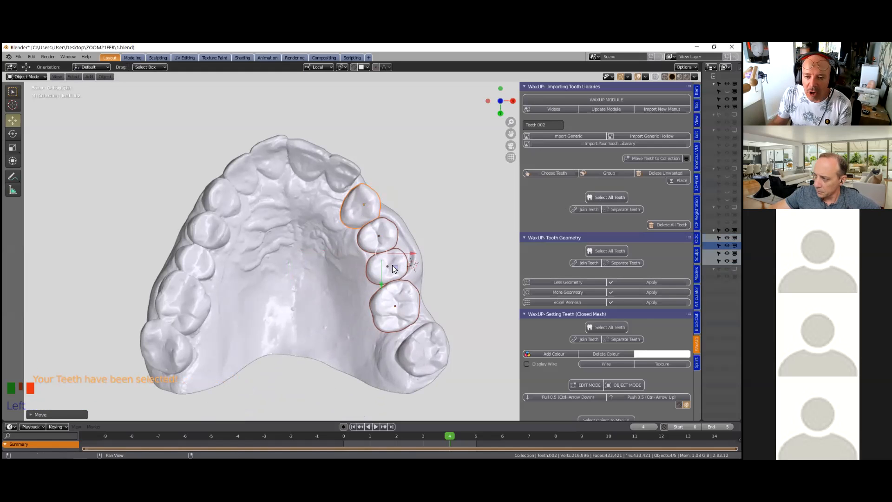
scroll(379, 181, "up", 2)
scroll(379, 185, "up", 1)
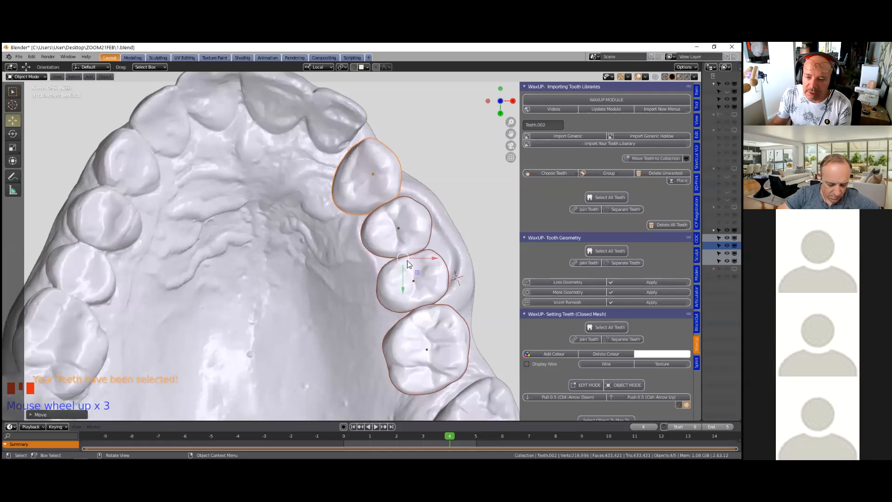
scroll(426, 327, "down", 3)
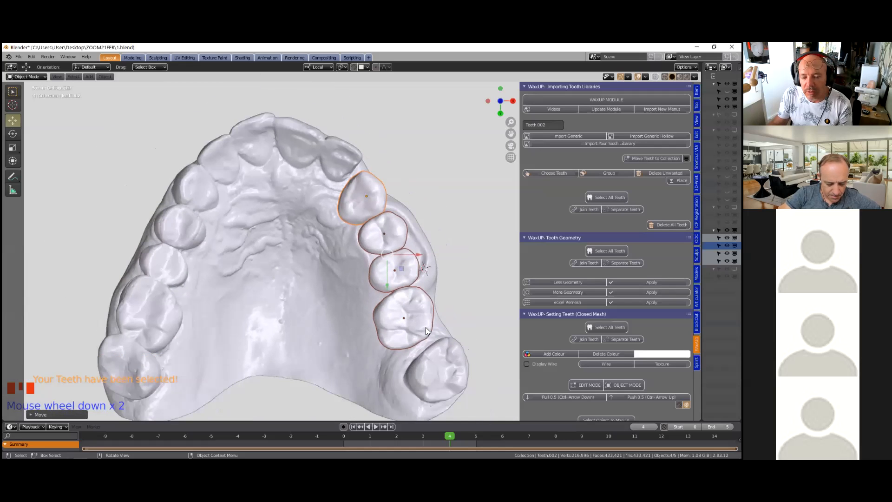
key("r")
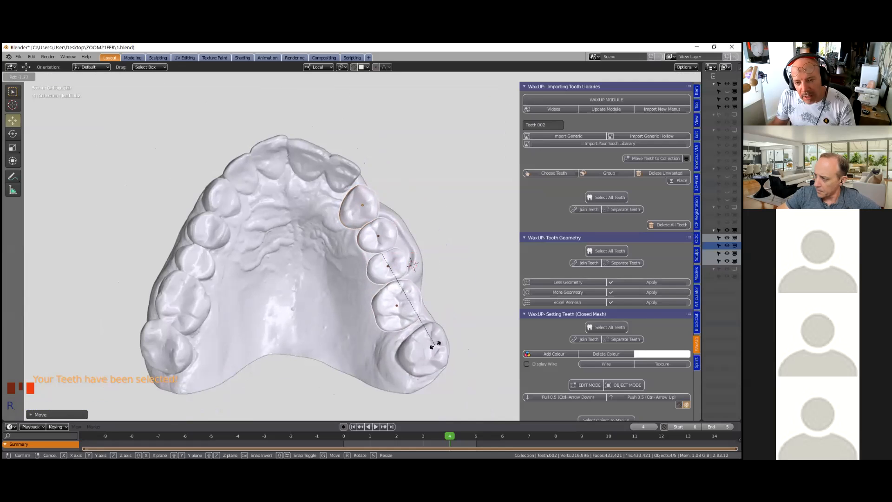
left_click(440, 342)
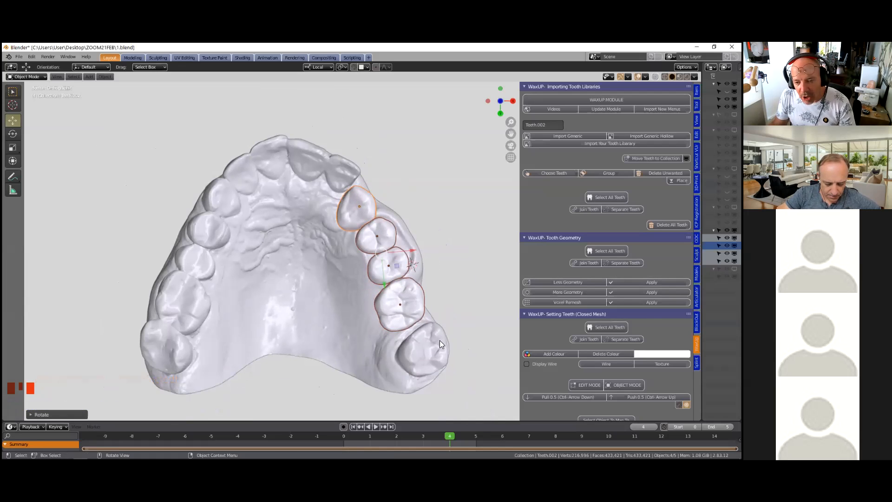
key("r")
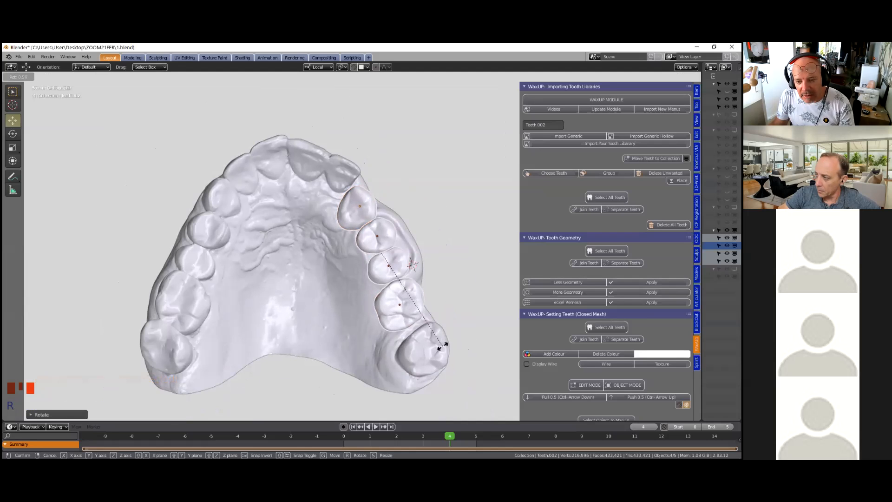
left_click(438, 323)
- Scale the four selected teeth and shift them outward to fill the gap between the lateral incisor and the last molar
key("s")
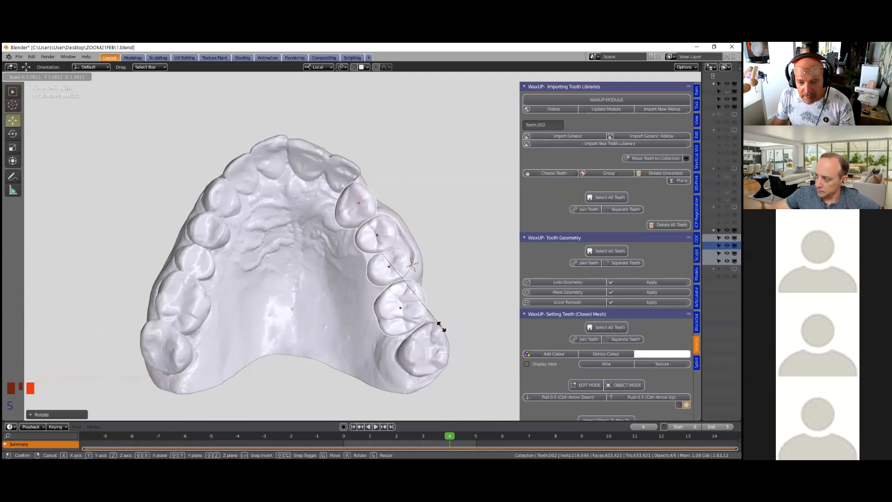
left_click(422, 316)
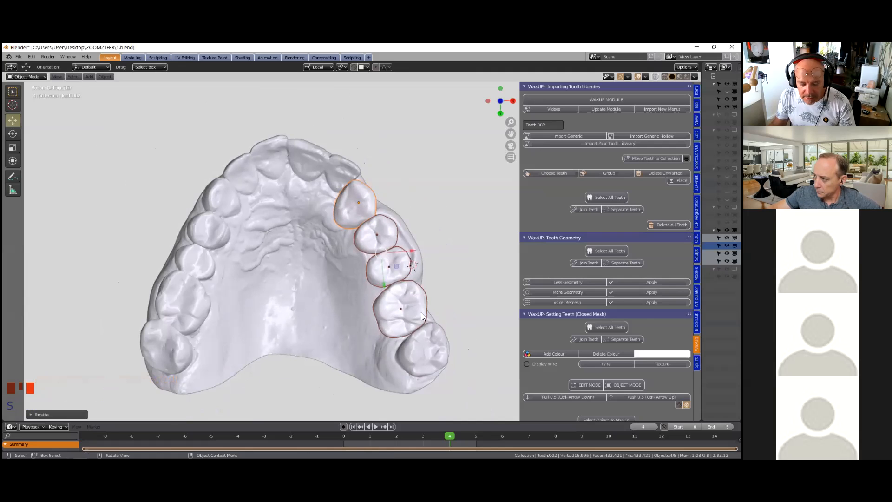
key("g")
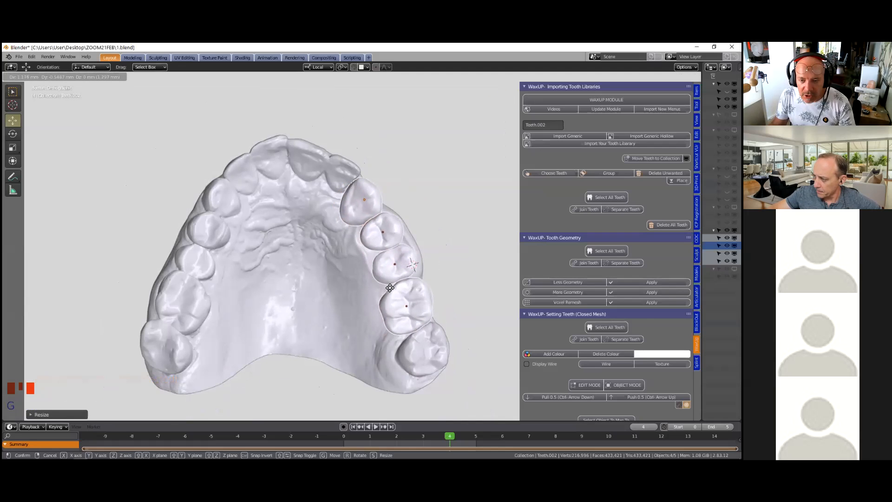
left_click(390, 288)
key("s")
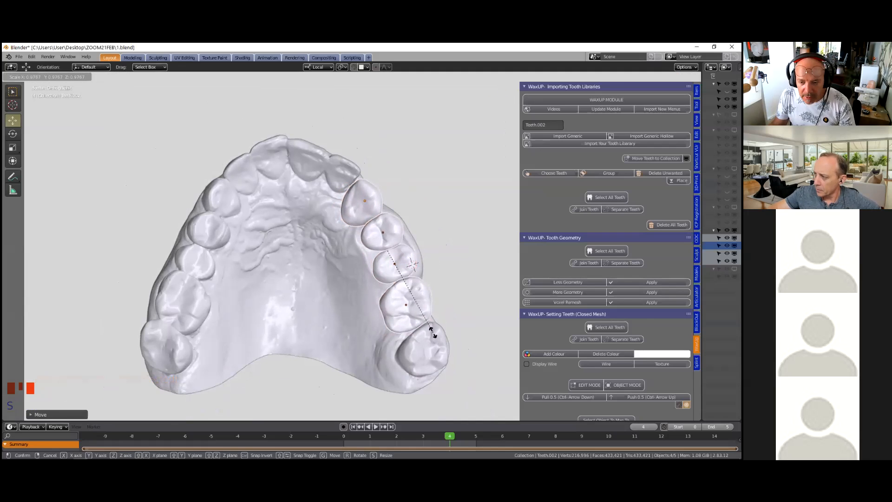
left_click(433, 333)
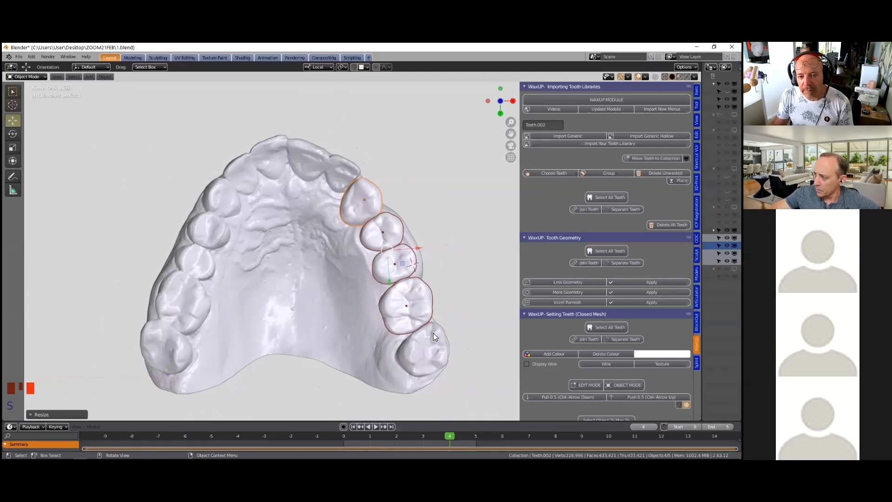
- Tilt the four library teeth in the side view and raise them slightly towards the gum of the upper model
middle_click_drag(292, 281, 335, 307)
scroll(333, 312, "up", 3)
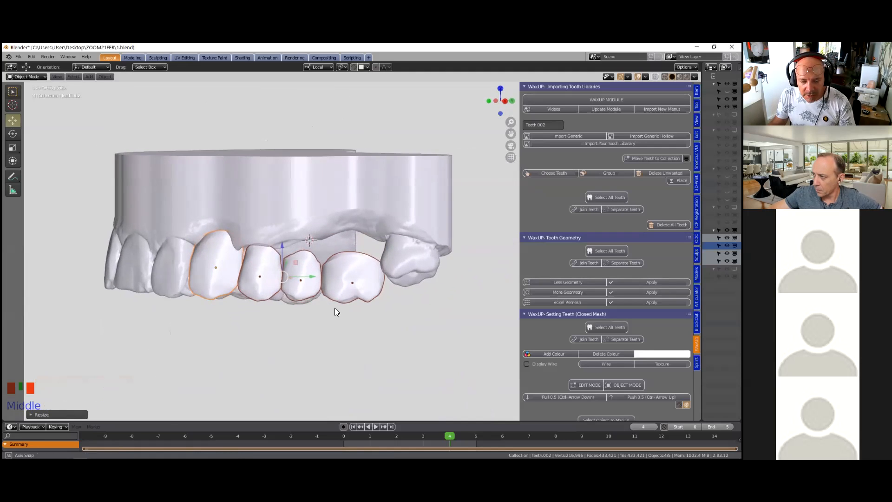
key("r")
left_click(382, 302)
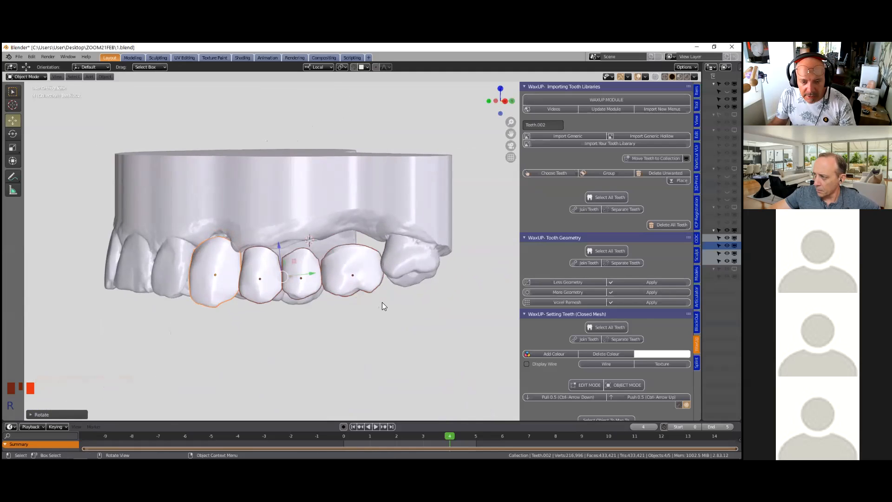
left_click_drag(279, 250, 280, 245)
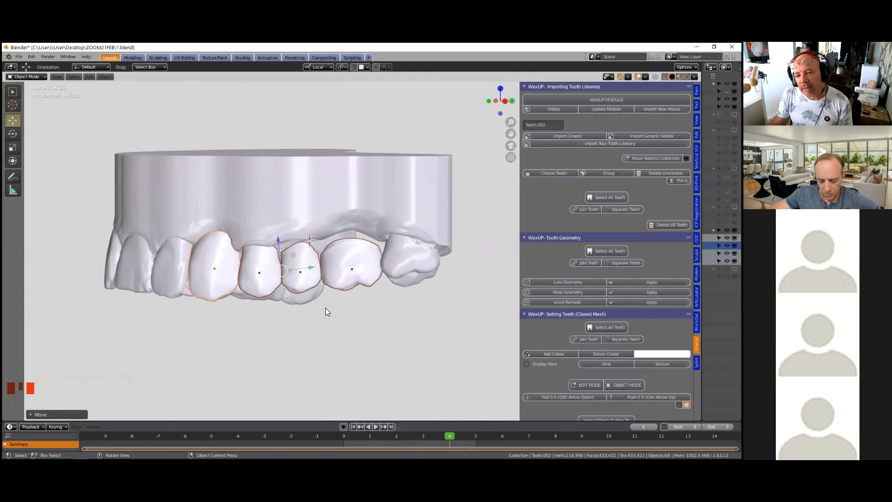
scroll(325, 312, "down", 2)
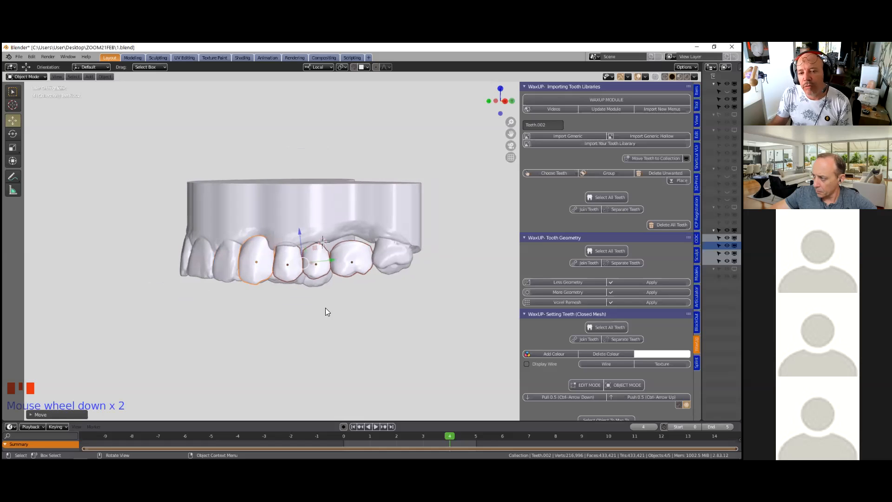
middle_click_drag(322, 310, 353, 311)
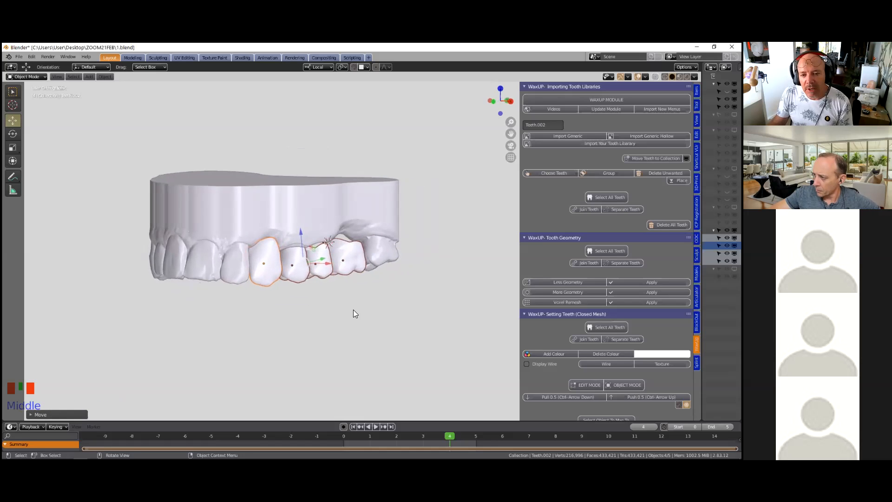
- Select the upper model and give it a light blue colour with the Models tools, leaving the library teeth white
left_click(322, 209)
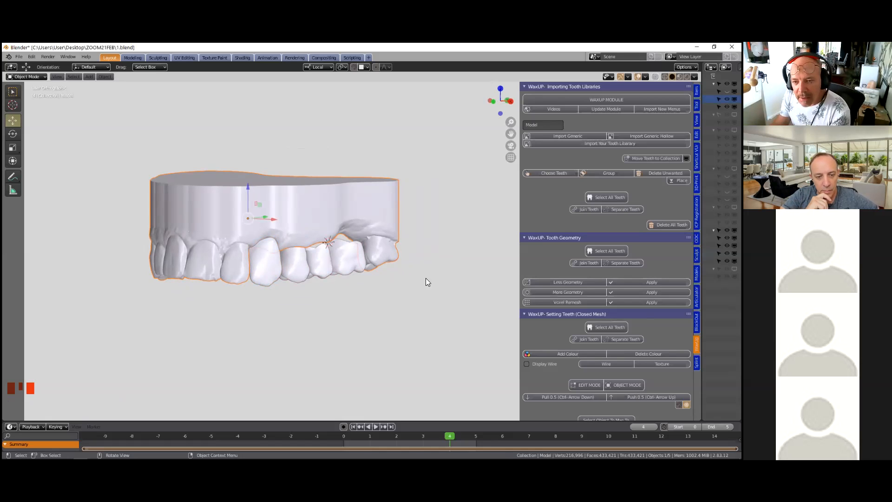
scroll(606, 278, "down", 4)
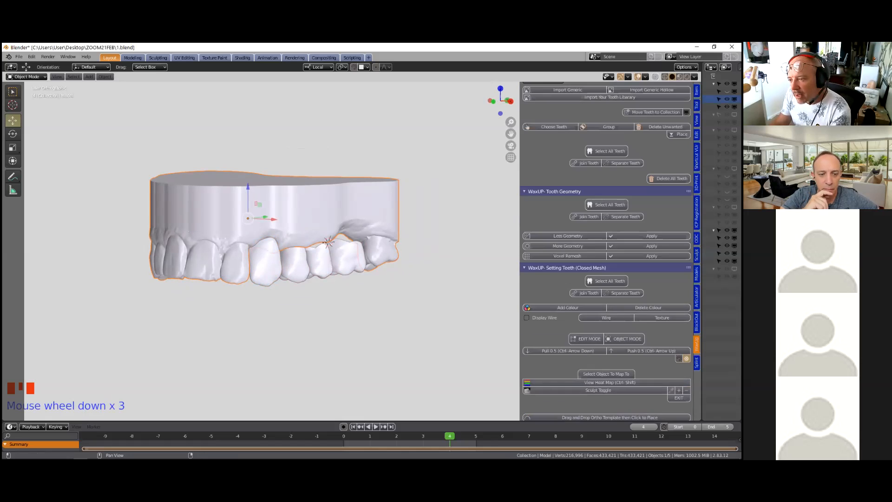
scroll(606, 279, "up", 4)
scroll(607, 279, "up", 5)
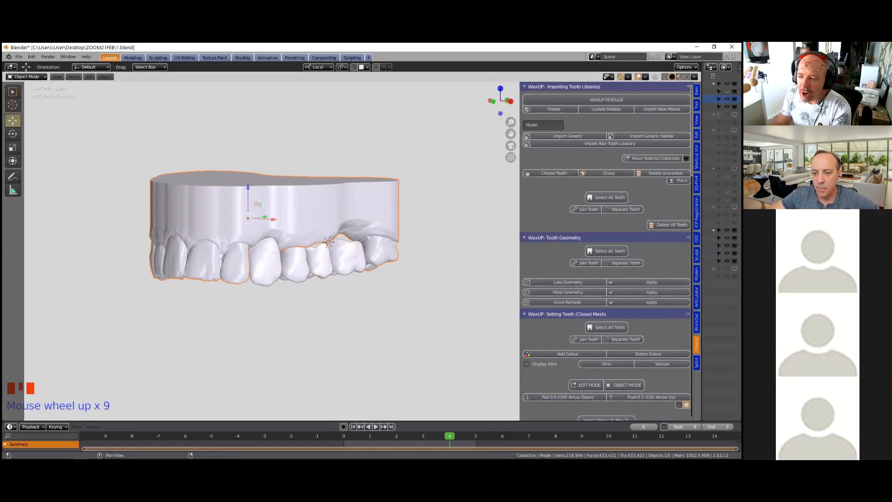
left_click(696, 274)
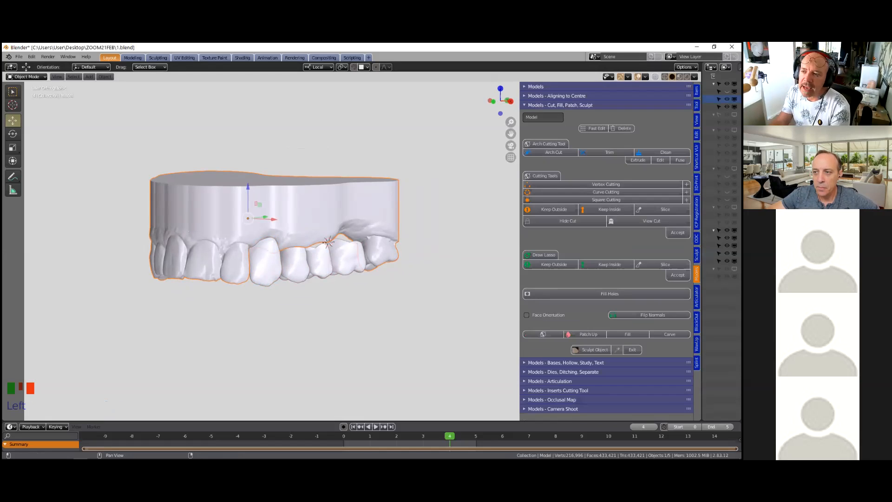
scroll(527, 294, "down", 4)
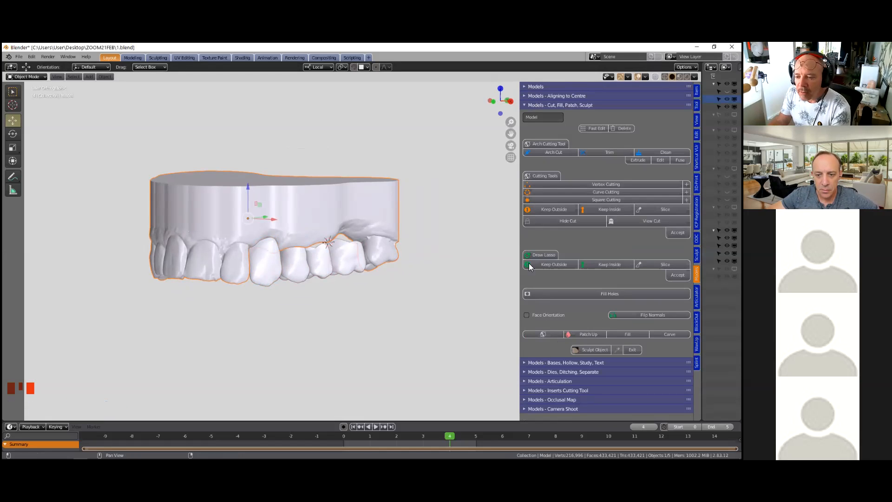
left_click(525, 85)
left_click(570, 220)
left_click(662, 220)
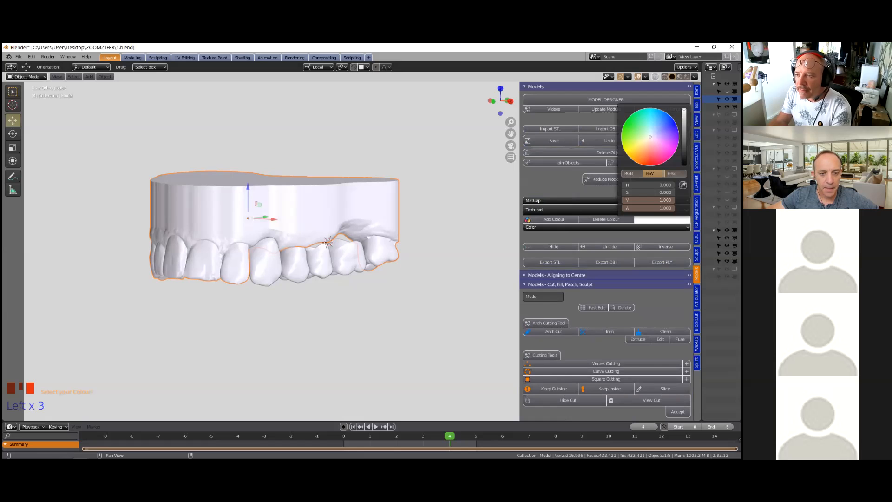
left_click(657, 131)
left_click(441, 282)
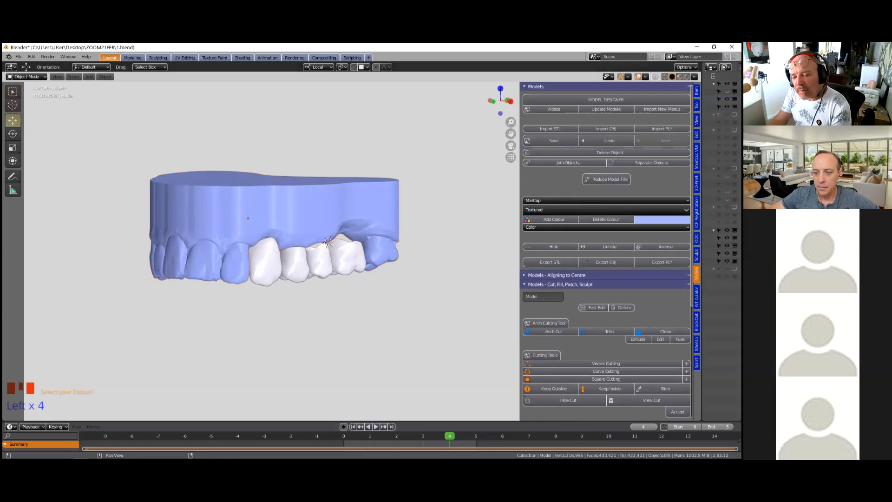
left_click(366, 312)
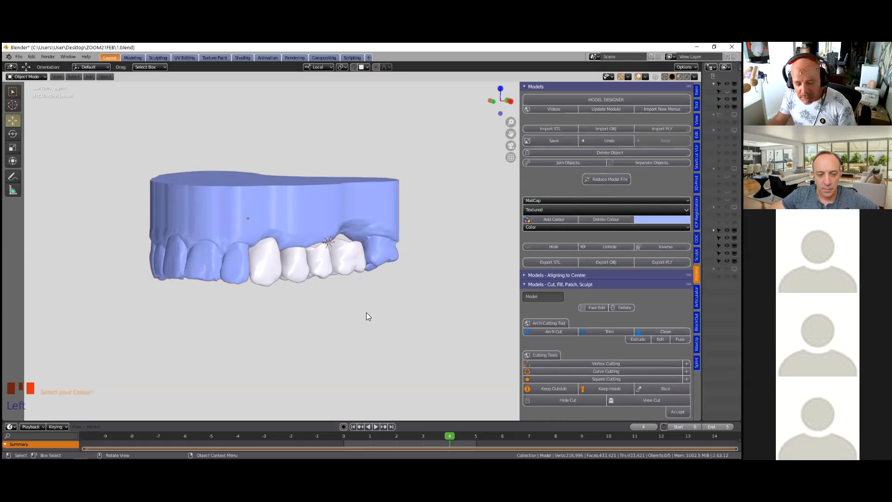
- Unhide the hidden lower model and select the library canine for individual adjustment
key("alt+h")
middle_click_drag(357, 307, 461, 274)
scroll(316, 311, "up", 3)
left_click(255, 224)
middle_click_drag(303, 261, 315, 259)
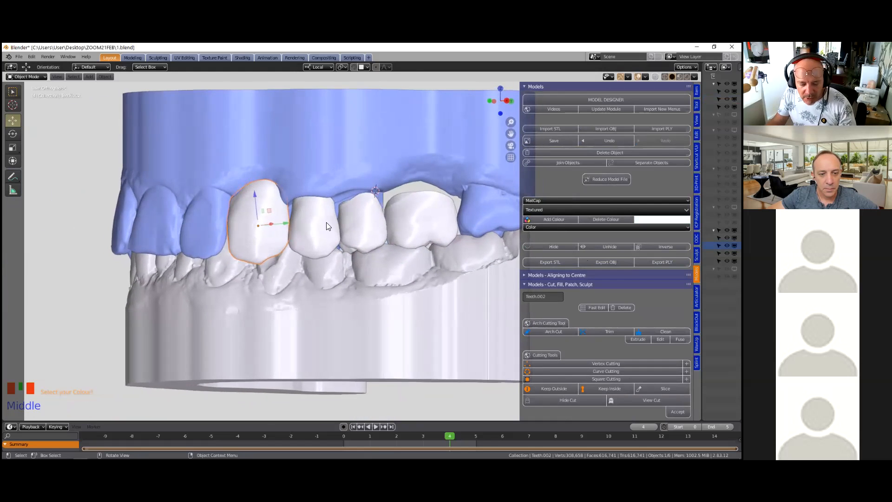
- Rotate the library canine slightly in the side view, and tilt the second premolar to line up with its neighbours
key("r")
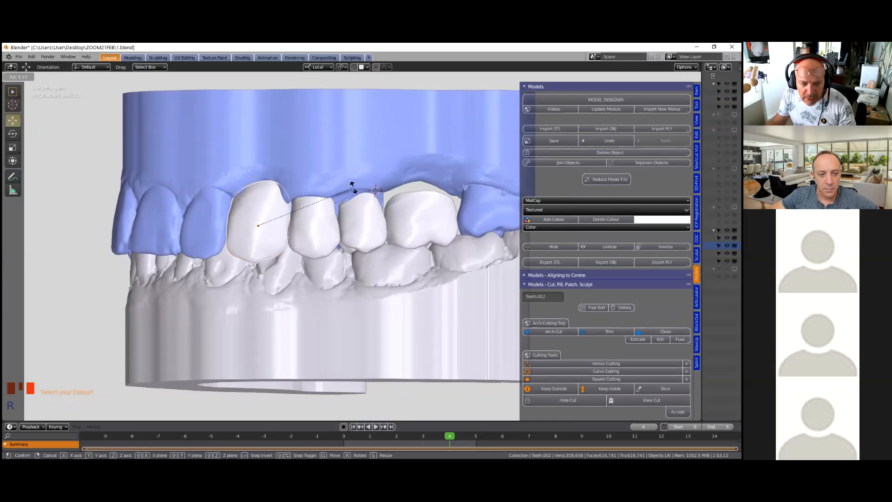
left_click(344, 198)
left_click(343, 204)
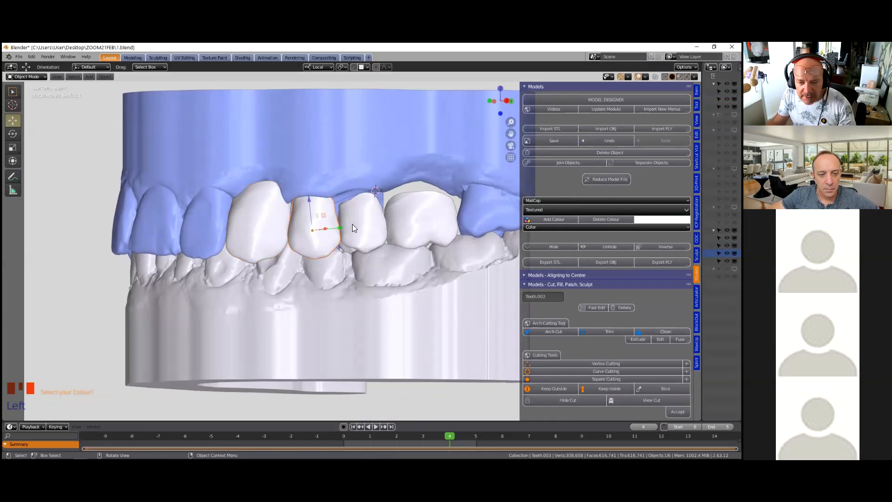
left_click(379, 224)
middle_click_drag(385, 227, 377, 228)
key("r")
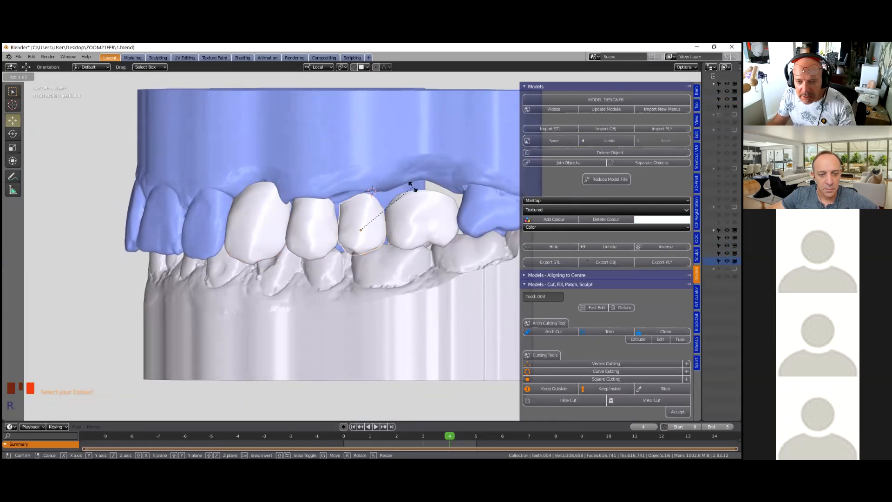
left_click(415, 187)
- Select the library molar and rotate it slightly in the side view to follow the bite
left_click(421, 209)
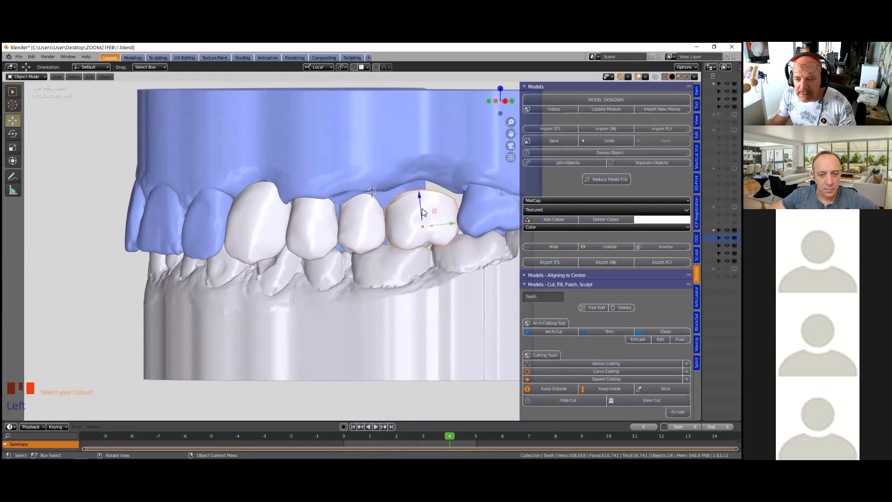
key("r")
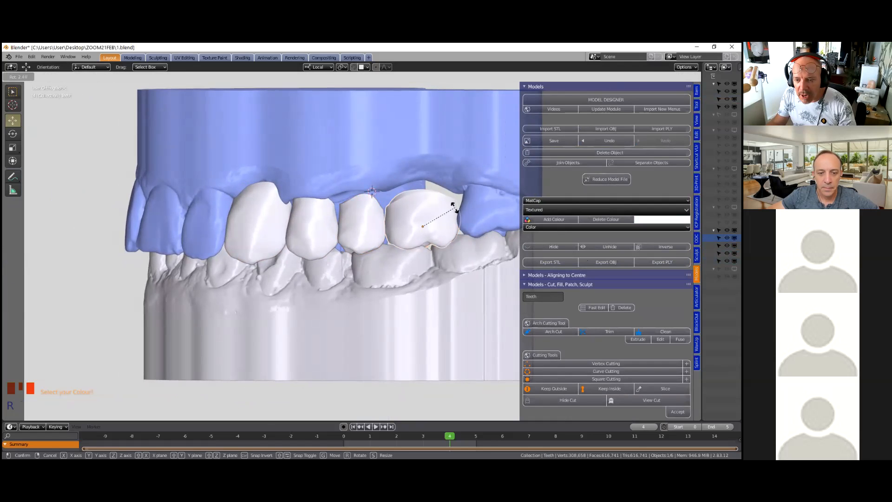
left_click(400, 214)
mouse_move(393, 212)
middle_mouse_down()
mouse_move(415, 225)
mouse_move(409, 210)
mouse_move(382, 204)
middle_mouse_up()
scroll(421, 218, "up", 2)
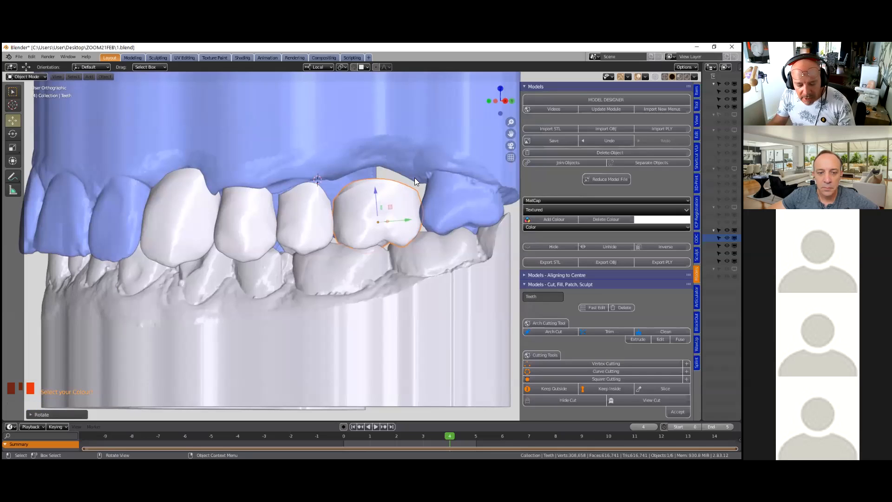
- Lengthen the library molar along its local Z axis and raise it about 0.6 mm towards the gum
key("s")
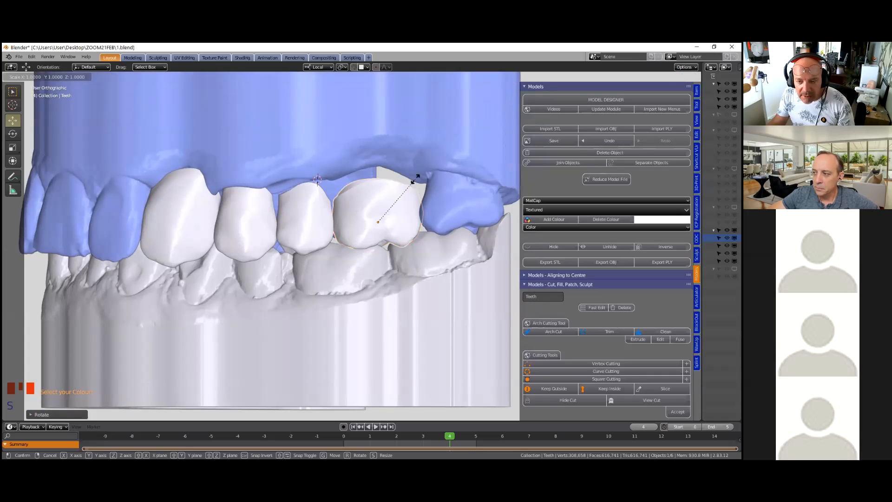
key("z")
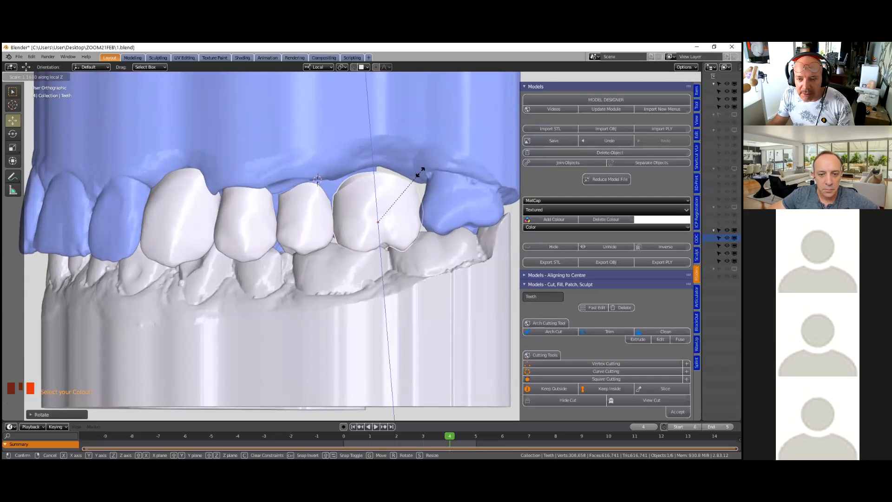
left_click(419, 174)
key("g")
key("z")
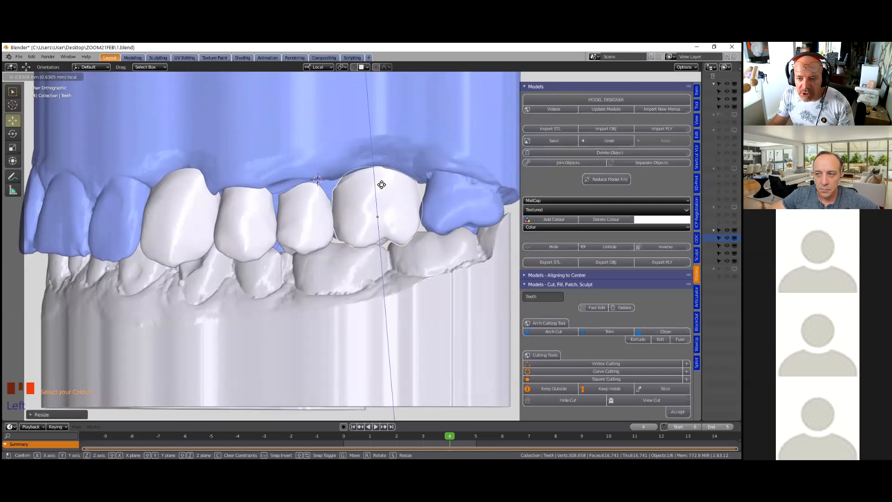
left_click(379, 183)
- Rotate the second premolar slightly and lengthen it along its local Z axis towards the gum
left_click(311, 208)
middle_click(360, 204)
key("r")
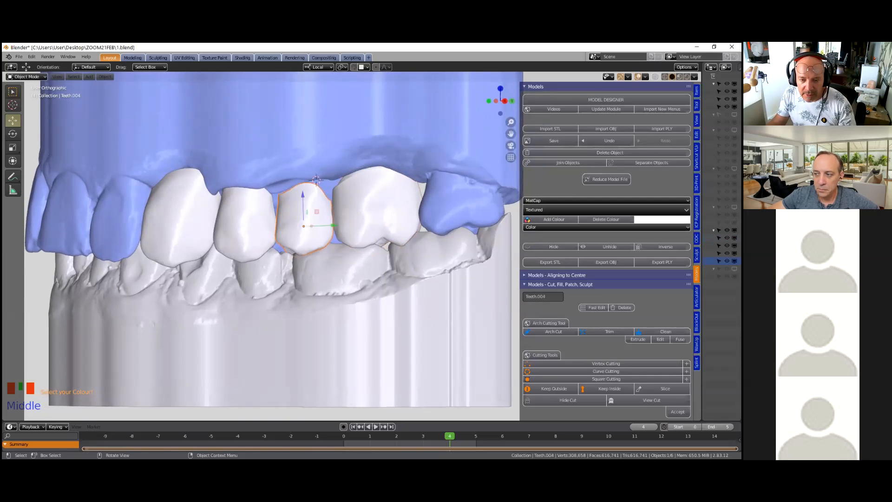
left_click(387, 192)
key("s")
key("z")
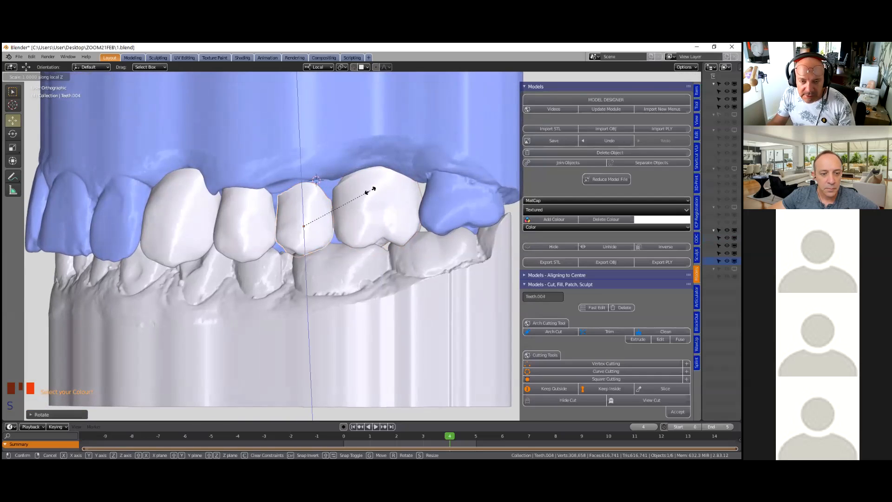
left_click(377, 190)
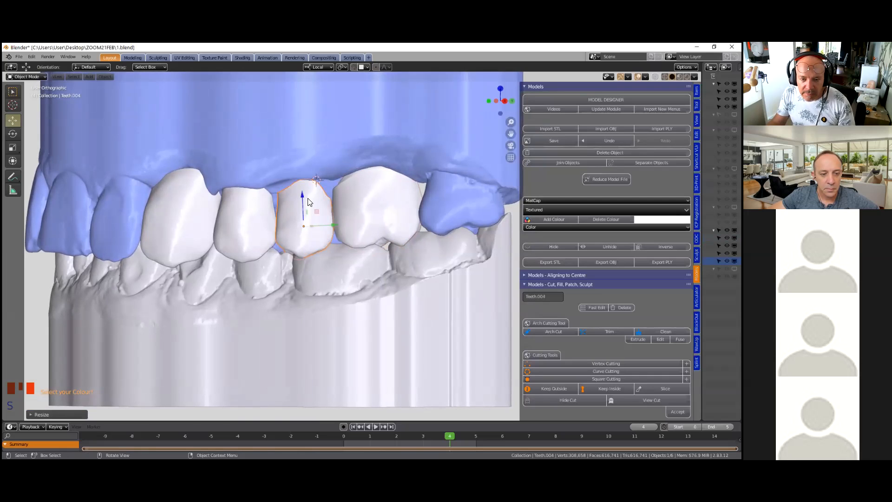
- Stretch the library molar a little more along its local Z axis so it meets the gum
left_click(261, 215)
middle_click_drag(273, 226, 298, 222)
left_click(436, 189)
key("s")
key("z")
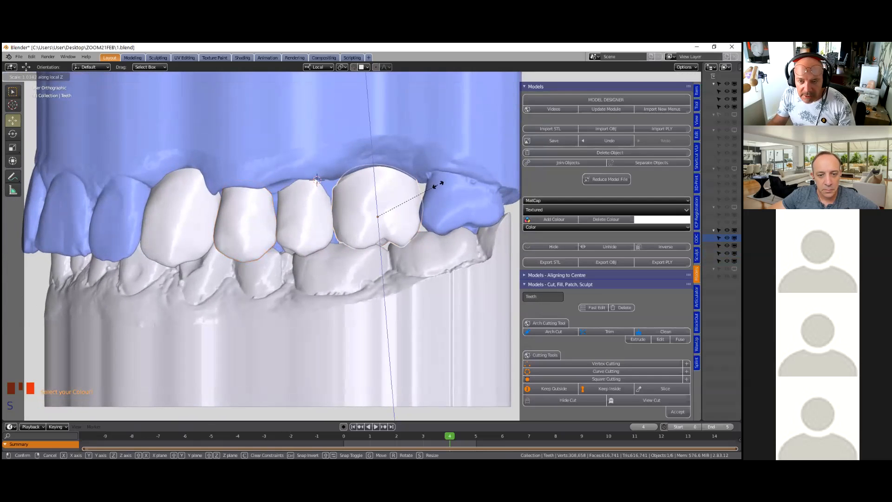
left_click(439, 184)
- Select the library canine and raise it slightly towards the gum in the front view
middle_click_drag(388, 222, 367, 244)
left_click(373, 247)
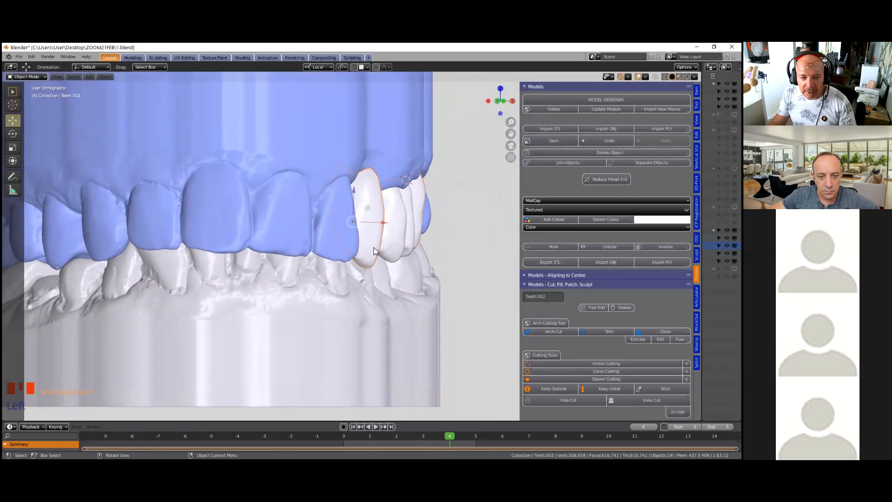
scroll(399, 269, "down", 2)
key("grave")
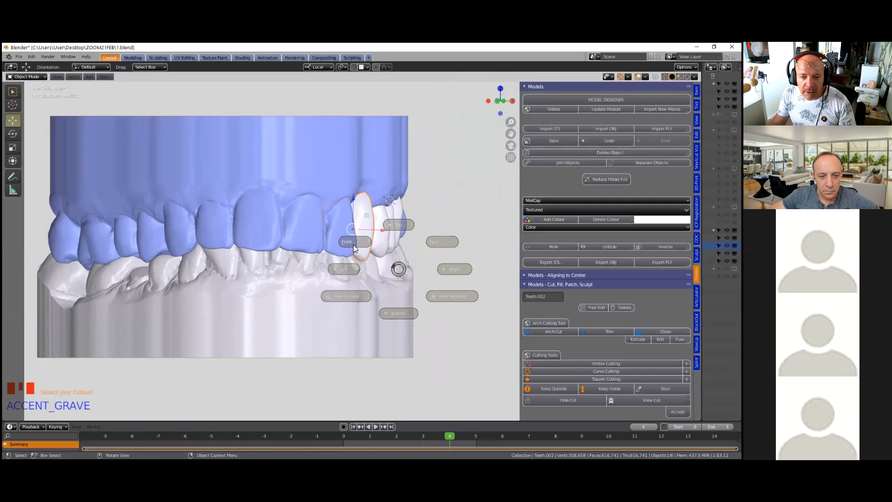
left_click(353, 244)
middle_click_drag(354, 245, 371, 246, "shift")
left_click(371, 201)
left_click_drag(371, 202, 373, 198)
- Rotate the first premolar slightly in the front view and raise it a little
left_click(424, 216)
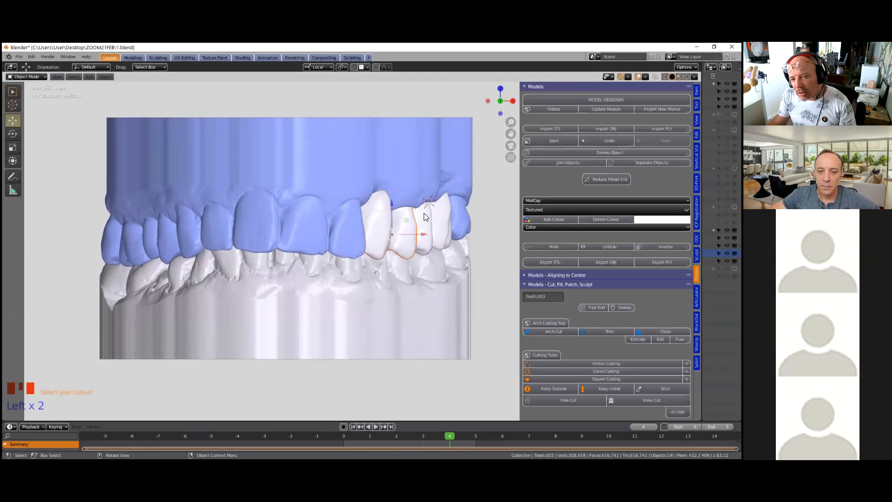
key("r")
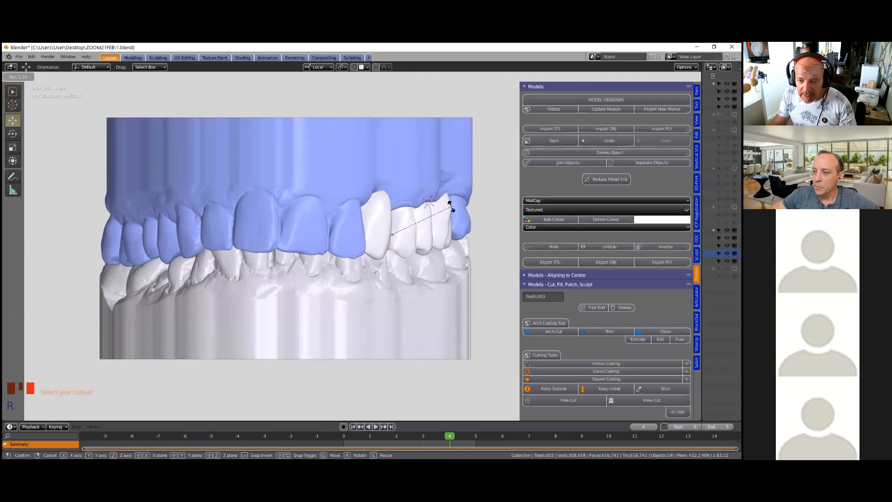
left_click(451, 206)
left_click_drag(392, 205, 393, 203)
left_click(426, 213)
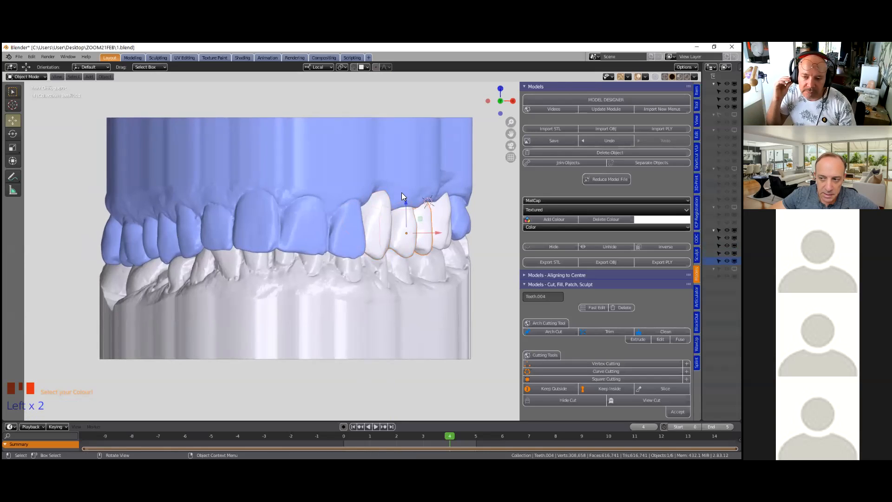
scroll(437, 241, "down", 1)
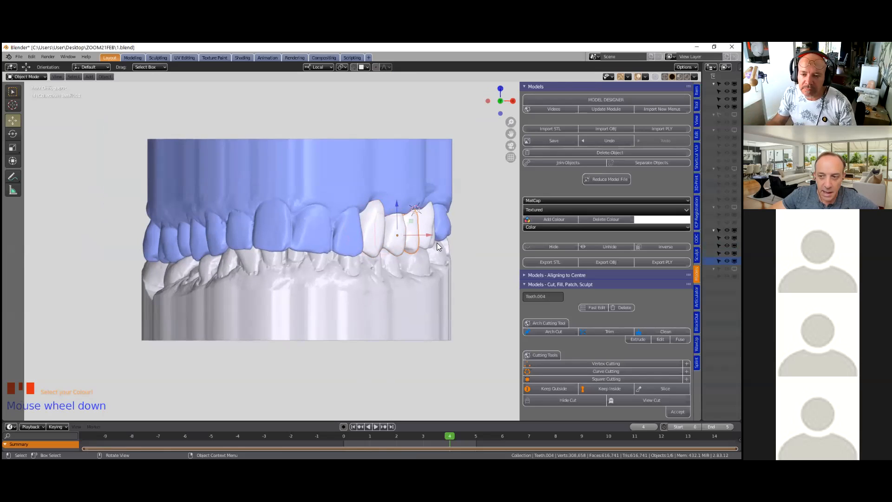
middle_click_drag(435, 253, 366, 251)
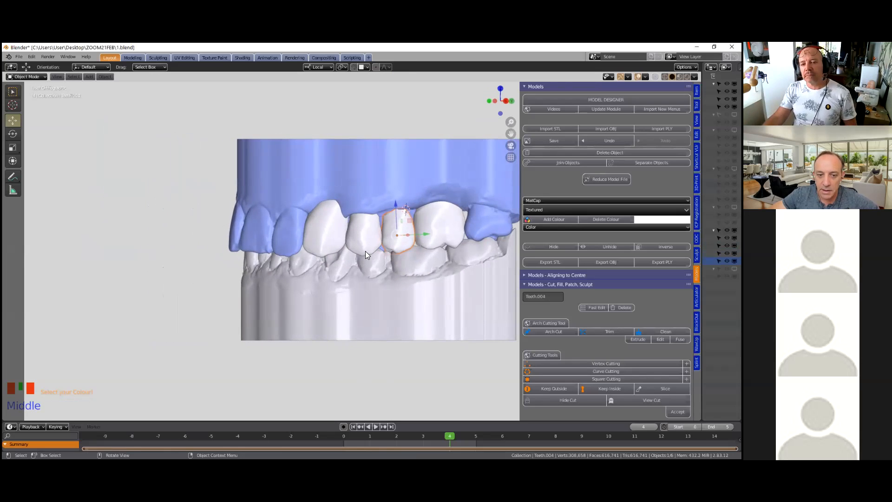
mouse_move(361, 251)
middle_mouse_down()
mouse_move(378, 234)
mouse_move(425, 255)
mouse_move(363, 249)
mouse_move(374, 255)
middle_mouse_up()
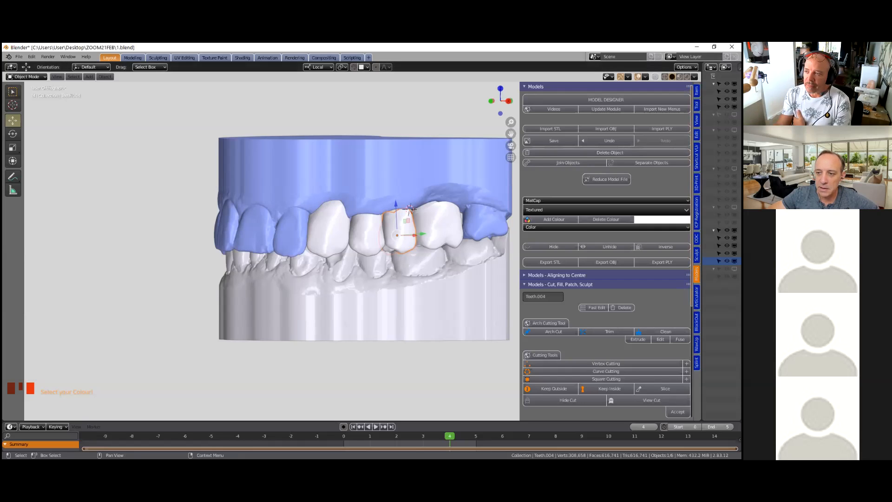
- Split the 3D viewport into two side-by-side views and hide the sidebar in the new view
left_click_drag(700, 65, 441, 113)
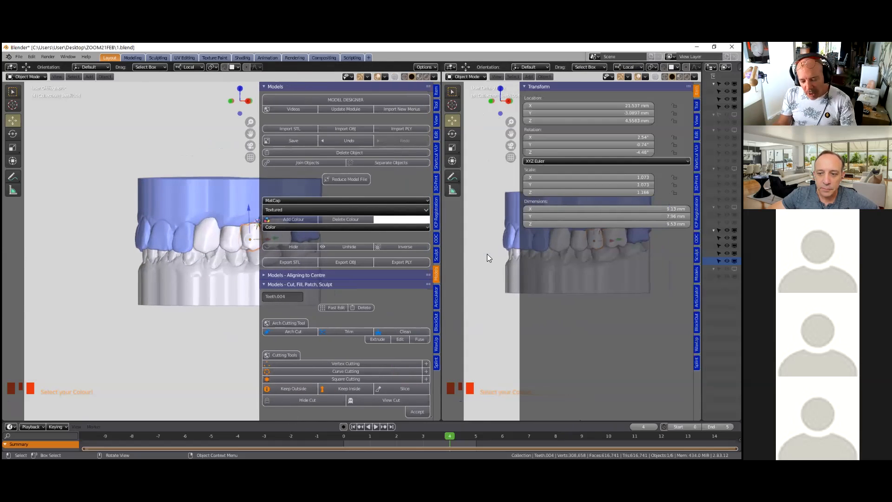
key("n")
middle_click(548, 300)
- Hide the lower model and show the upper arch from the occlusal side in the second view
left_click(561, 290)
key("h")
middle_click_drag(552, 299, 594, 216)
middle_click_drag(581, 249, 583, 144, "shift")
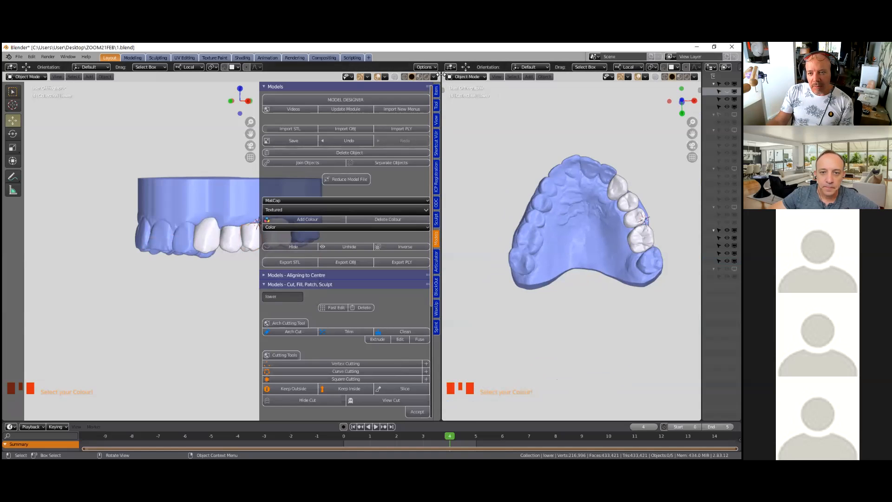
- Return to a single 3D viewport with its sidebar hidden, and widen the Outliner to show the object names
left_click(178, 141)
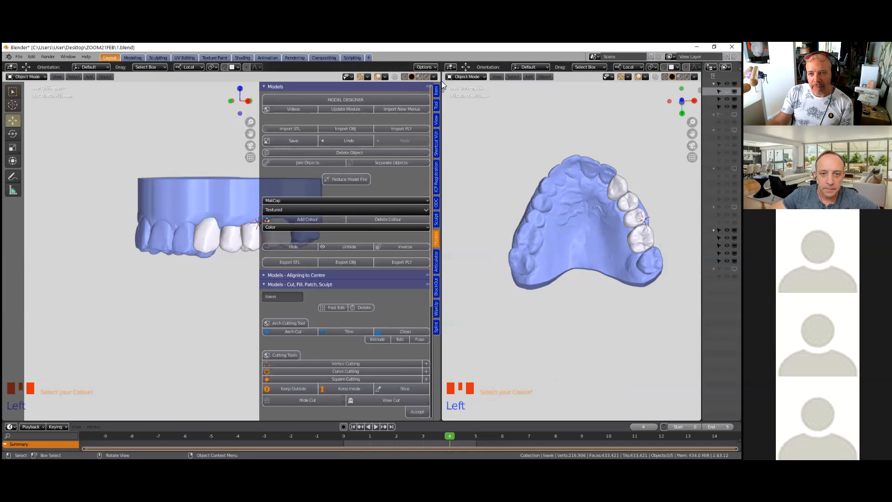
left_click_drag(442, 85, 546, 80)
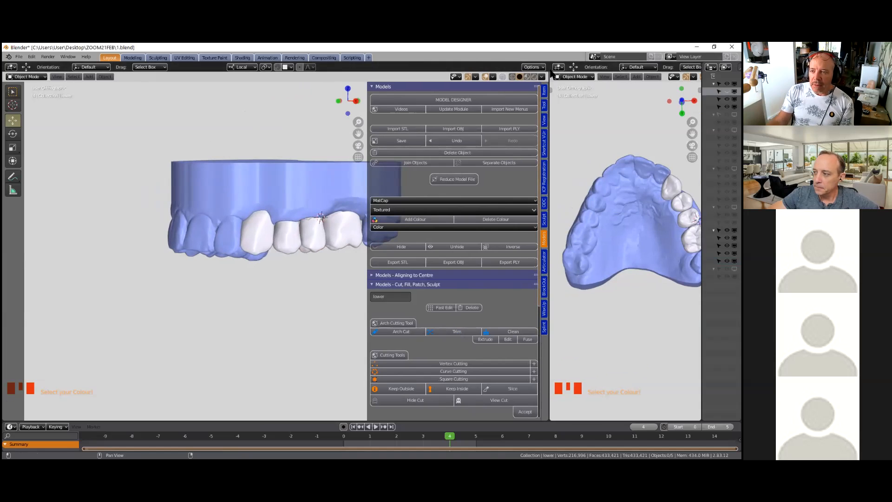
left_click(550, 78)
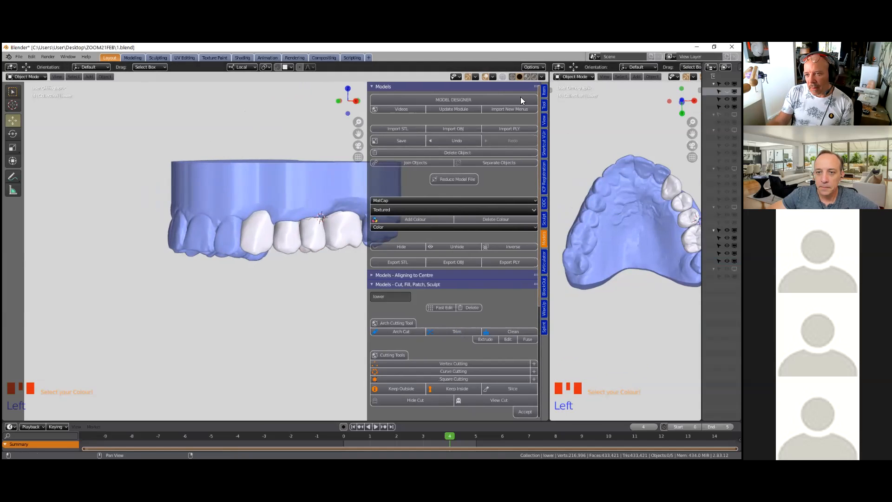
key("n")
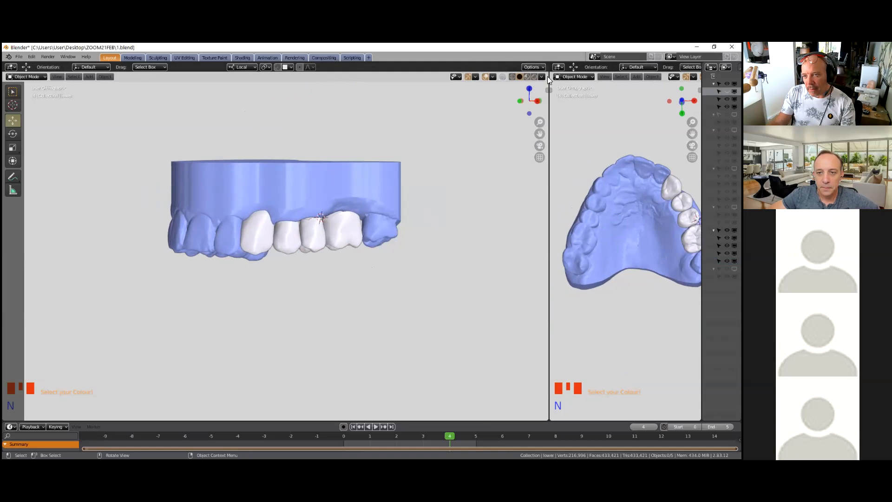
left_click_drag(703, 64, 614, 193)
left_click_drag(549, 215, 636, 214)
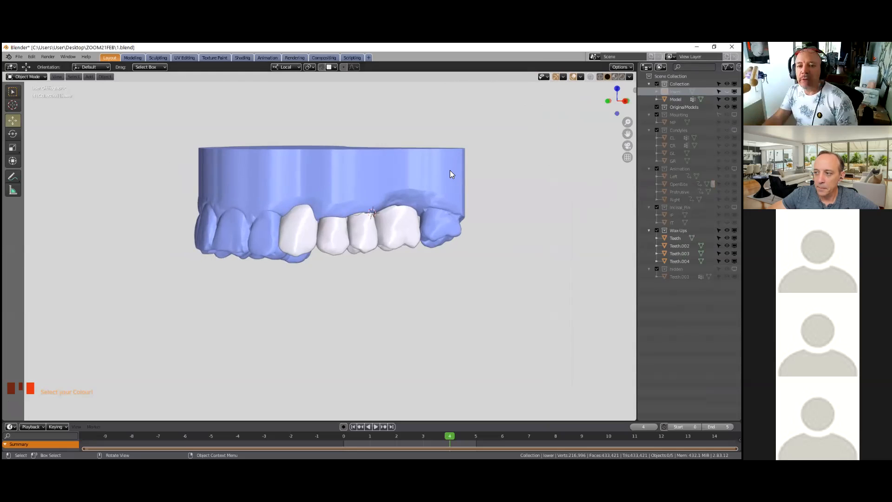
- Check the waxed-up teeth from the side and front, and open the Splint module tools in the sidebar
mouse_move(321, 273)
middle_mouse_down()
mouse_move(379, 275)
mouse_move(315, 278)
middle_mouse_up()
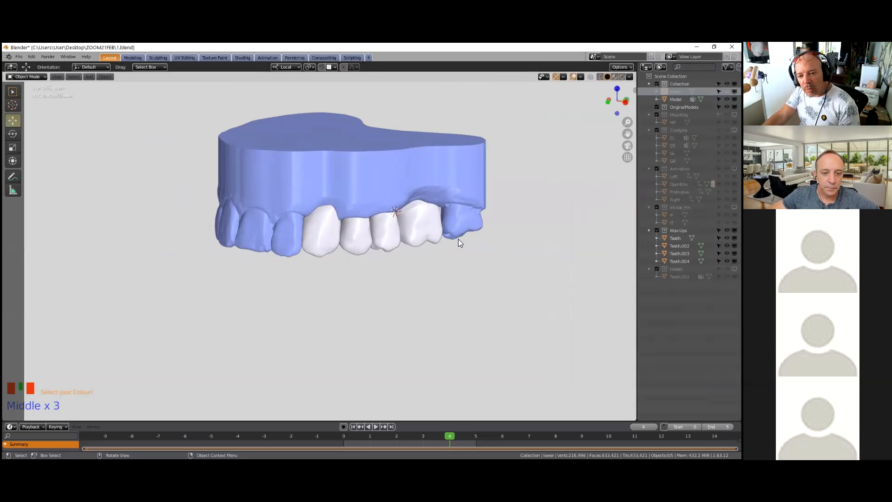
scroll(458, 239, "up", 2)
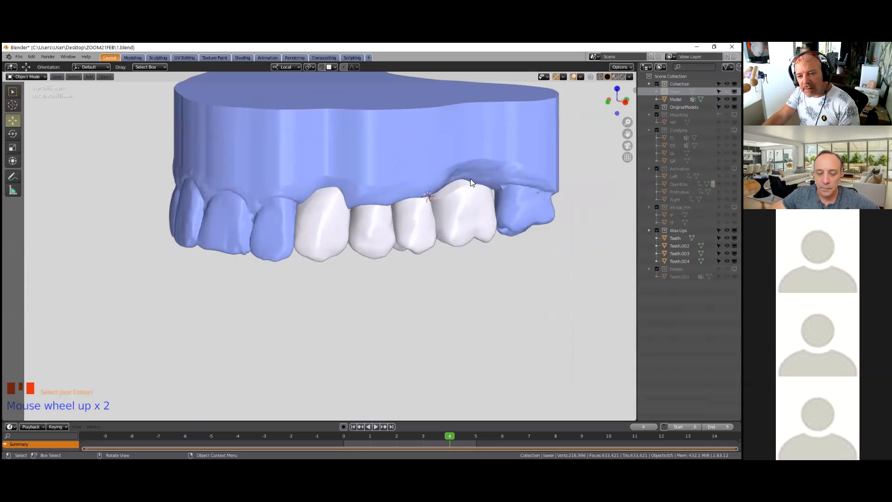
middle_click_drag(467, 207, 478, 204)
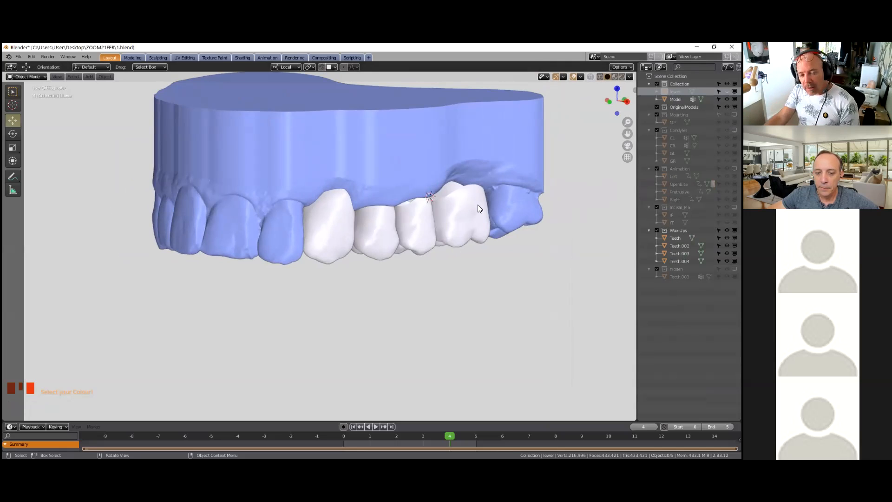
scroll(435, 262, "down", 2)
middle_click_drag(434, 264, 464, 267)
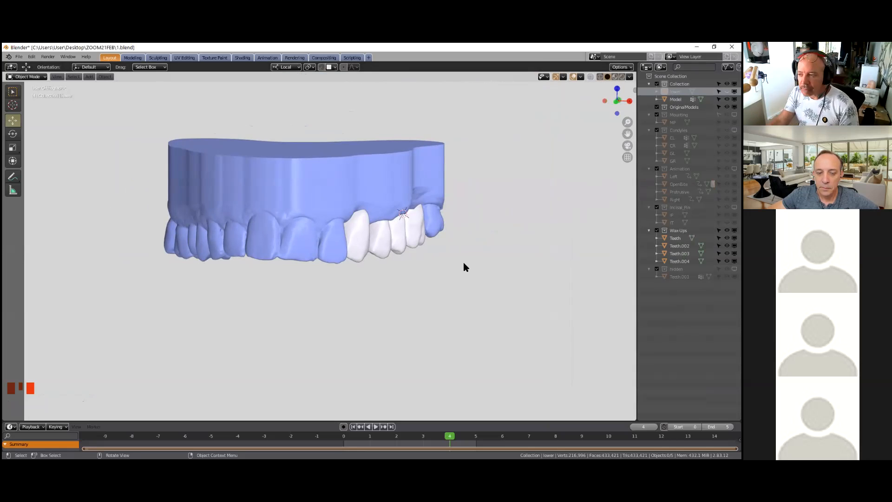
left_click(527, 240)
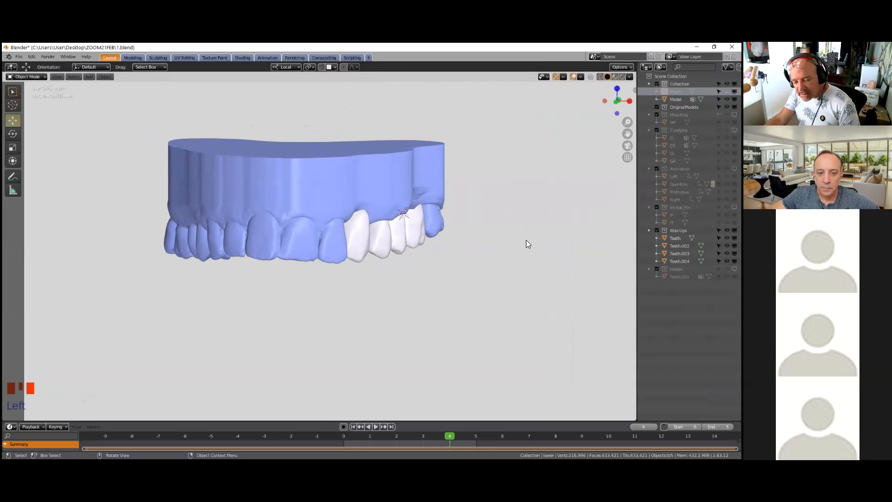
key("n")
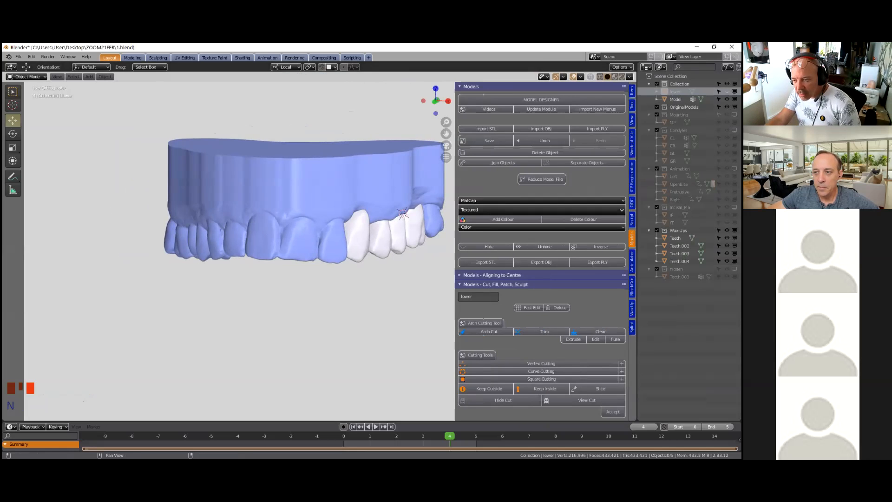
left_click(632, 327)
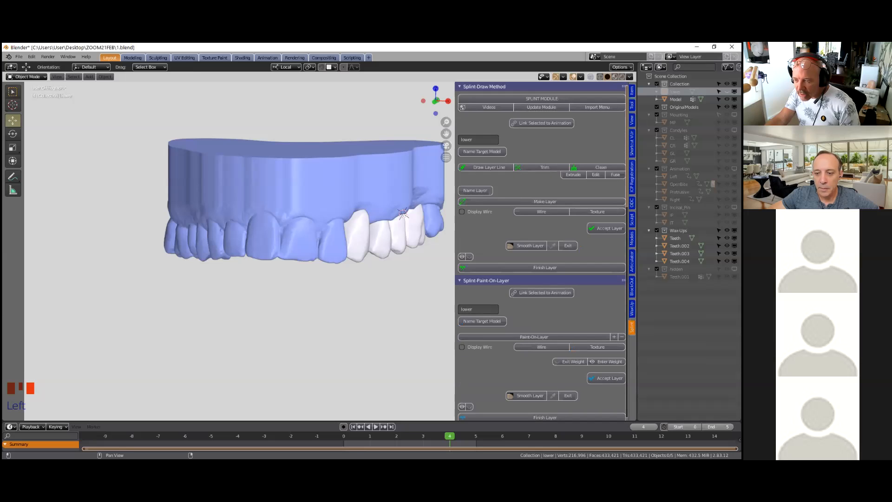
- Resize the Outliner so its object names can be read, and turn the upper model to show the waxed-up side
left_click_drag(637, 321, 720, 320)
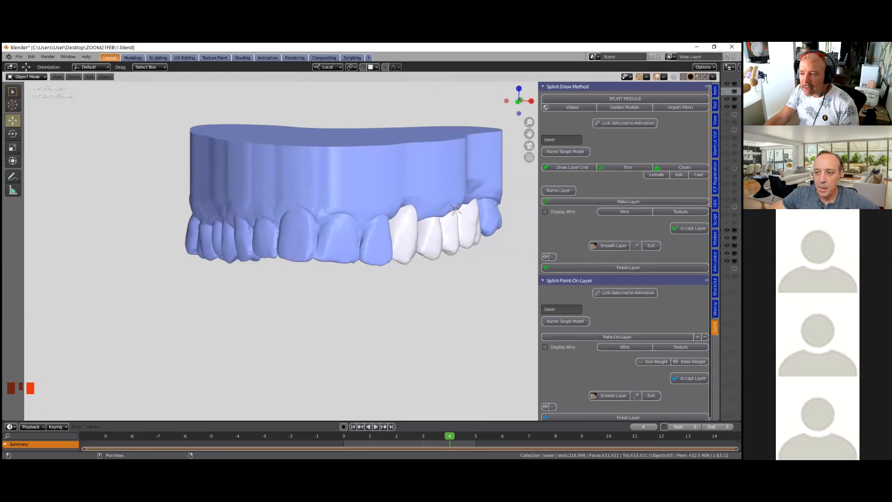
left_click_drag(722, 320, 693, 321)
middle_click_drag(442, 264, 307, 292)
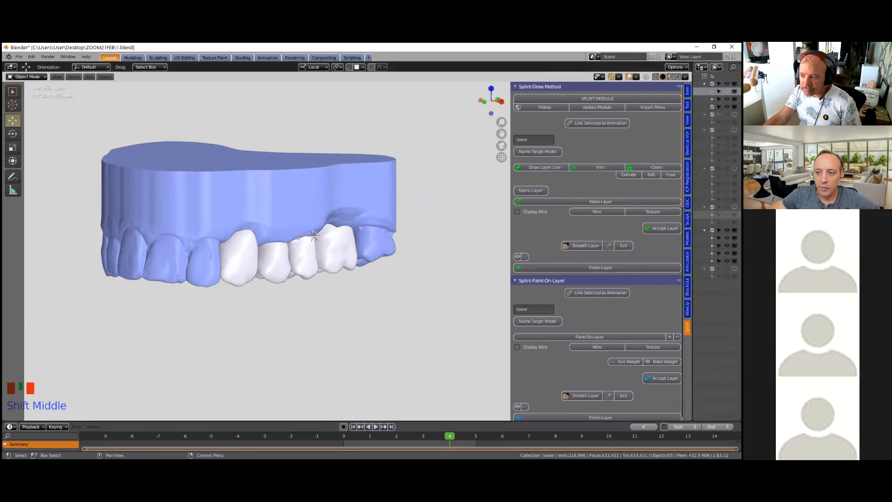
left_click_drag(692, 215, 664, 214)
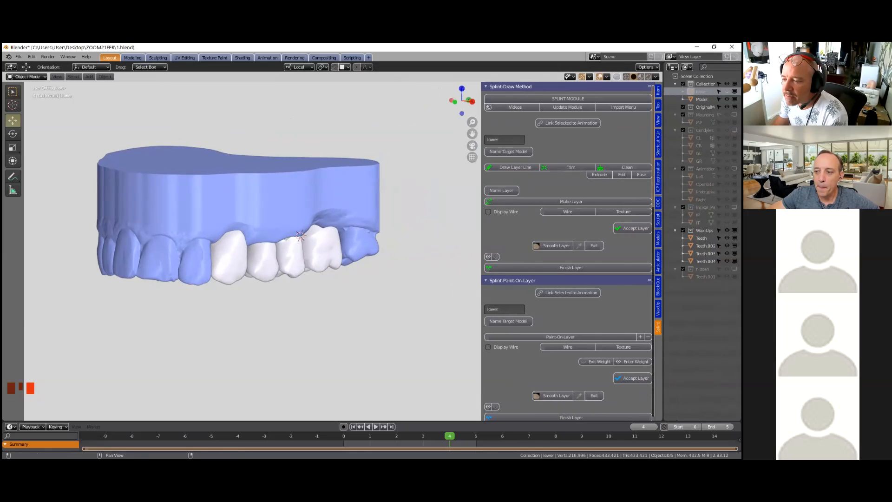
- Open the BlockOut module tools and name the blue arch model as the upper
left_click(658, 287)
left_click(239, 203)
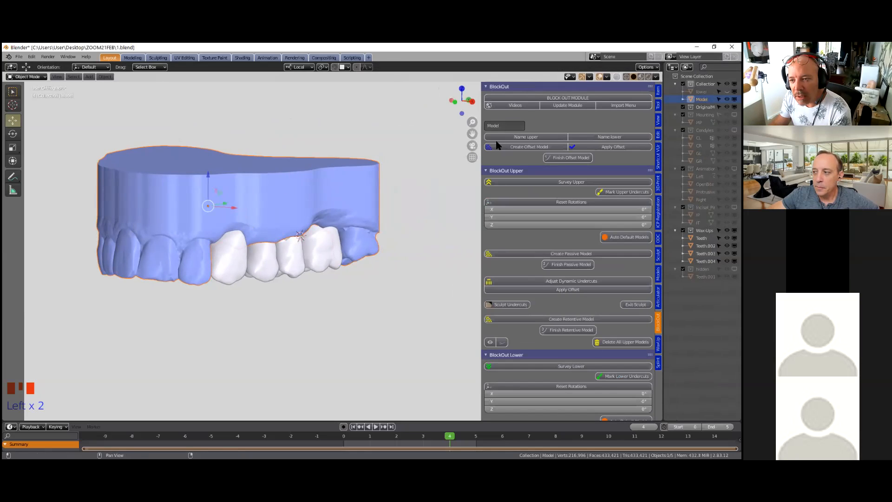
left_click(520, 136)
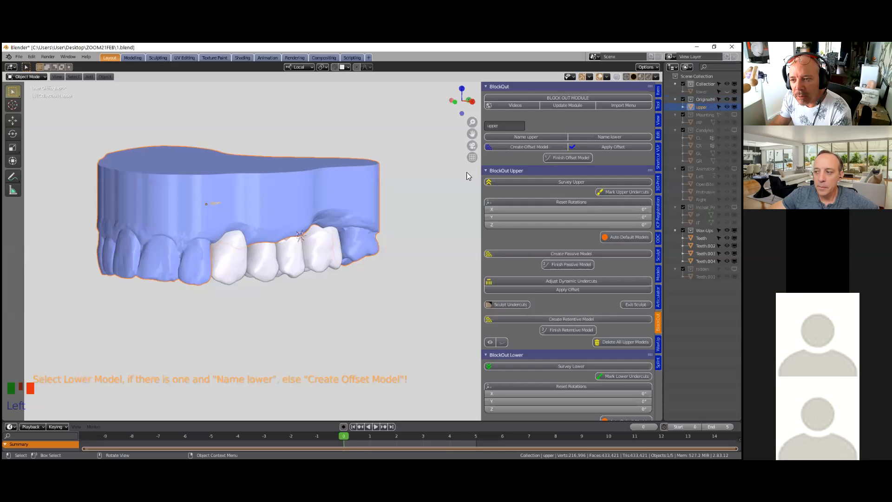
- Create an offset model of the upper with a 0.2 mm offset, apply it and finish it with a 0.2 mm voxel size
left_click(523, 146)
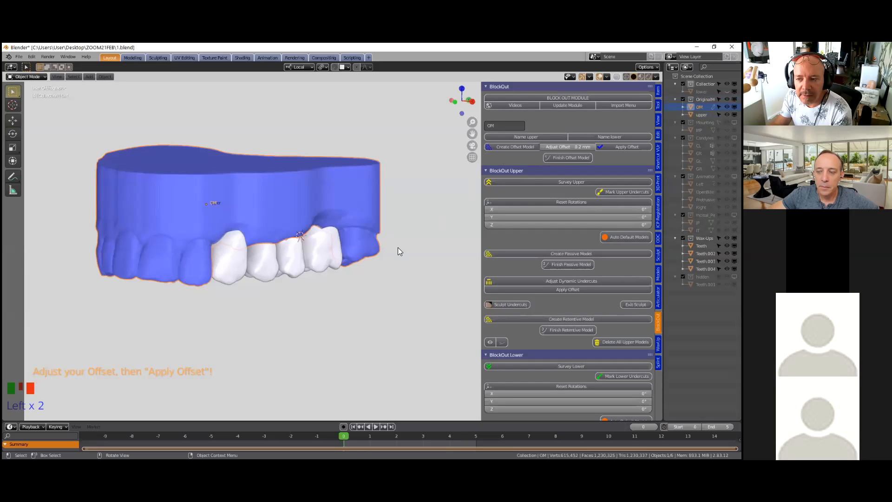
left_click_drag(663, 222, 701, 223)
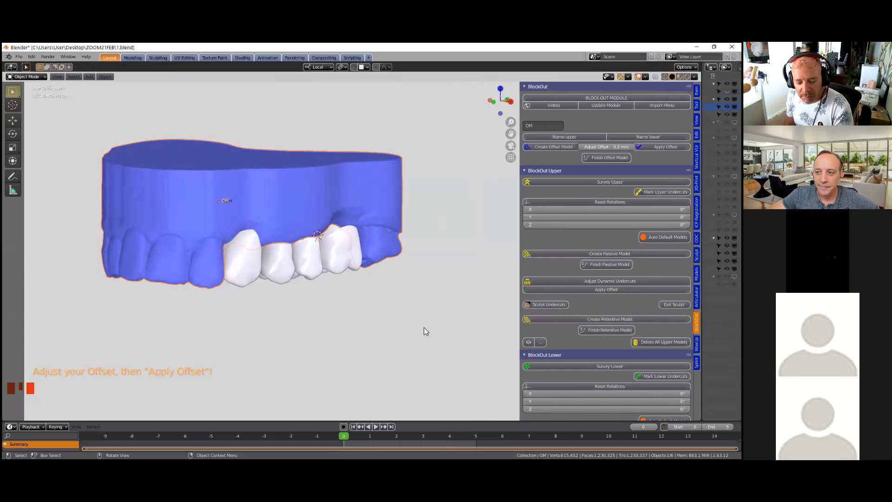
key("t")
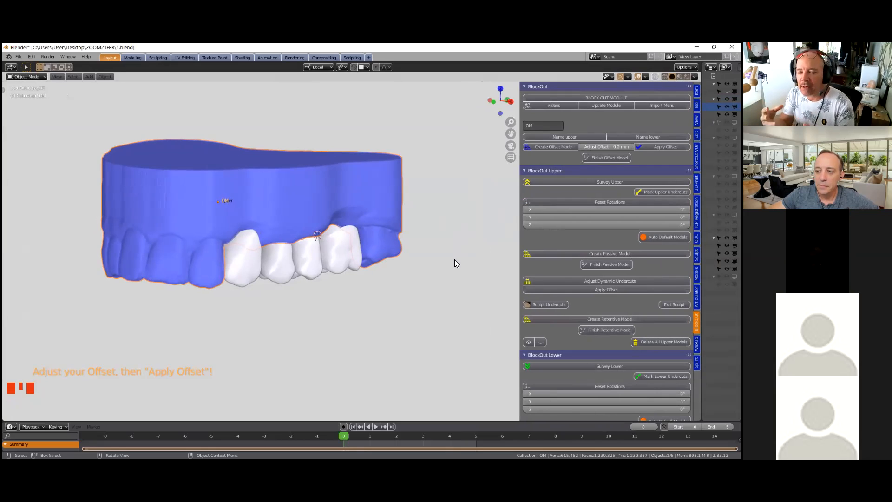
left_click(665, 147)
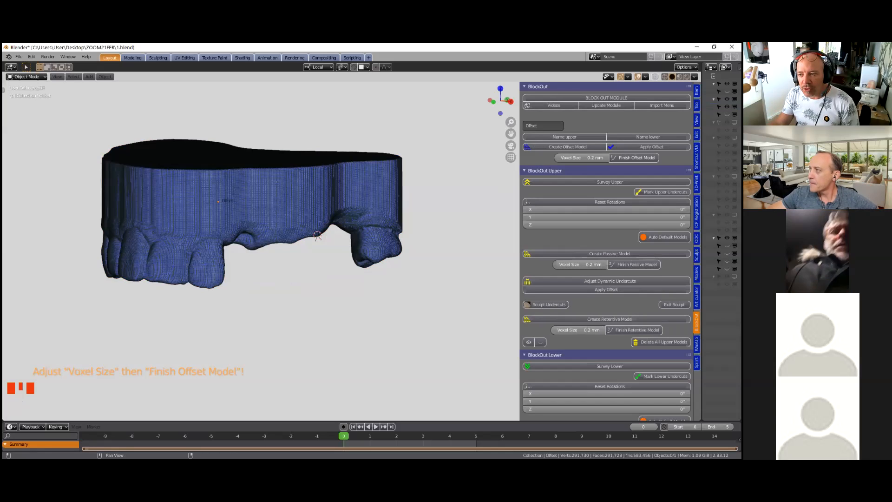
left_click(637, 158)
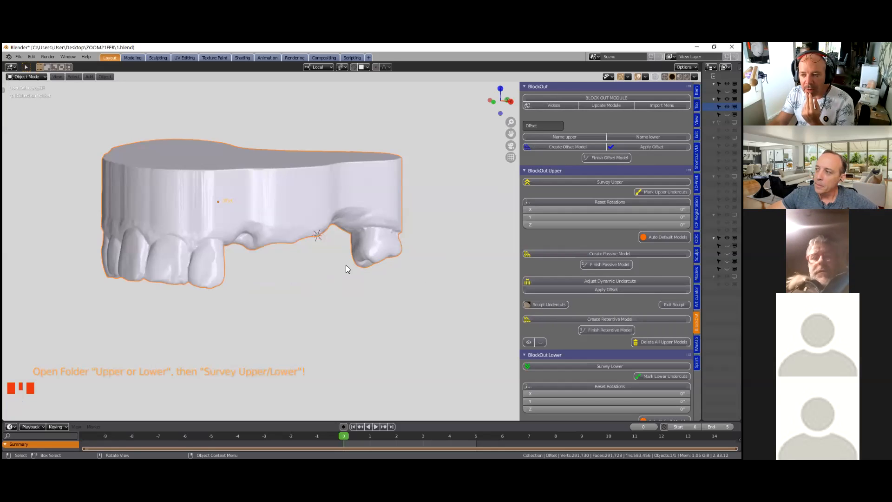
- Survey the upper offset model and tilt it slightly with trackball rotation to set the path of insertion
left_click(581, 181)
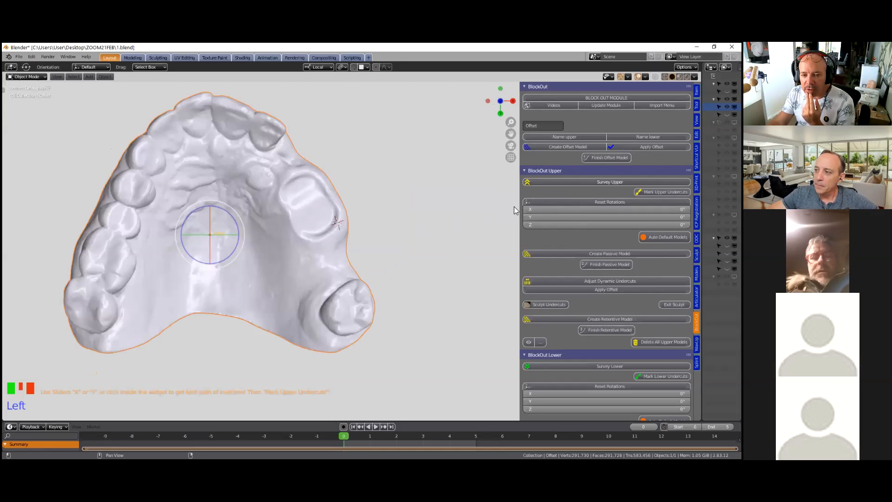
scroll(362, 237, "down", 2)
scroll(362, 238, "down", 1)
left_click(264, 232)
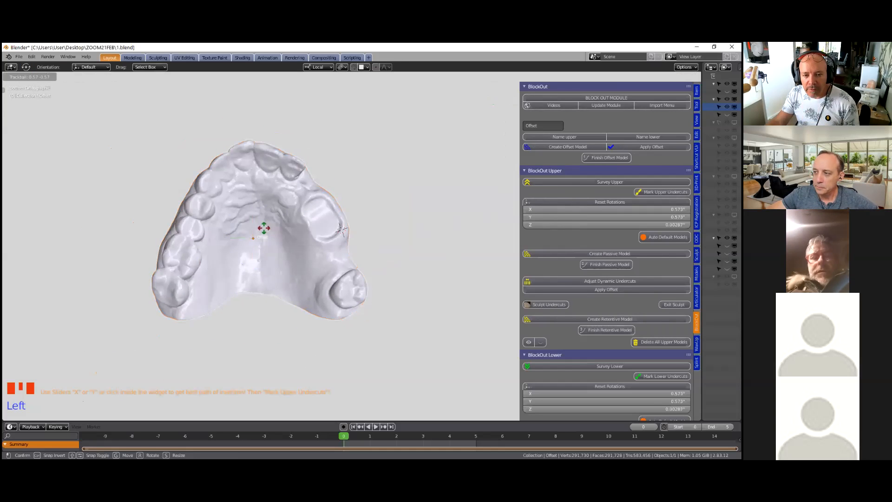
left_click_drag(262, 231, 260, 228)
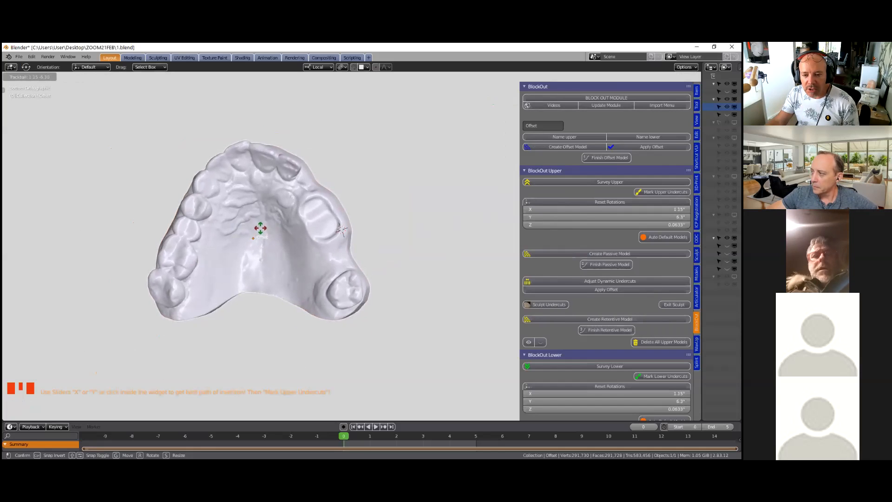
left_click(260, 228)
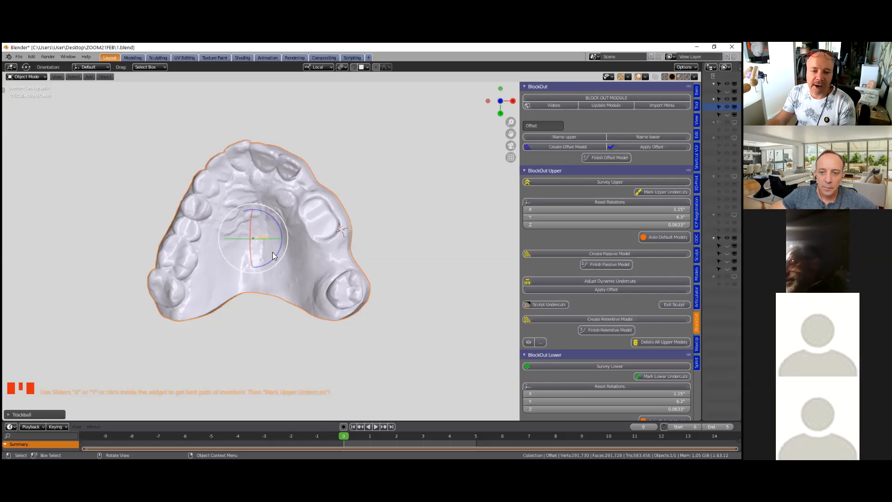
mouse_move(262, 223)
left_mouse_down()
mouse_move(265, 193)
mouse_move(267, 225)
left_mouse_up()
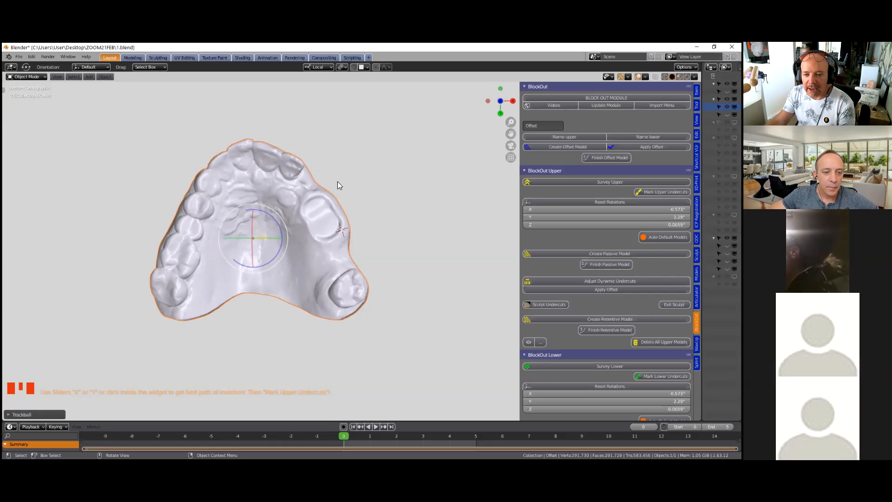
scroll(371, 261, "up", 2)
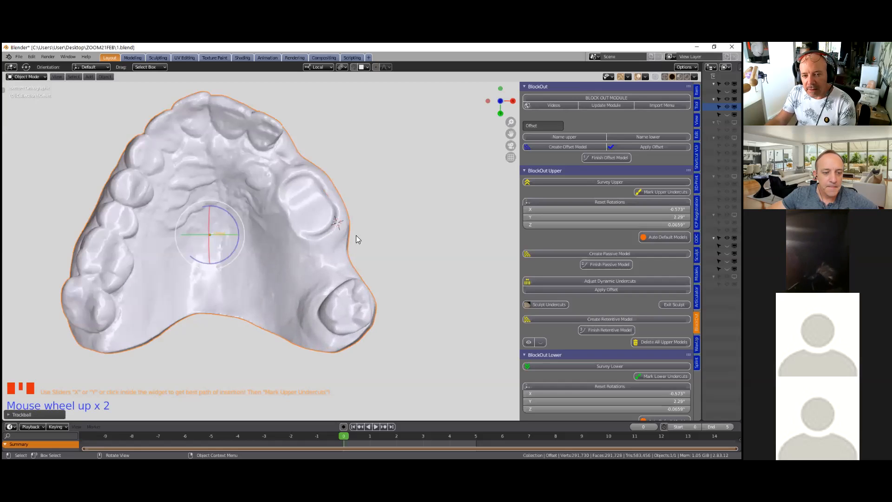
scroll(386, 283, "down", 1)
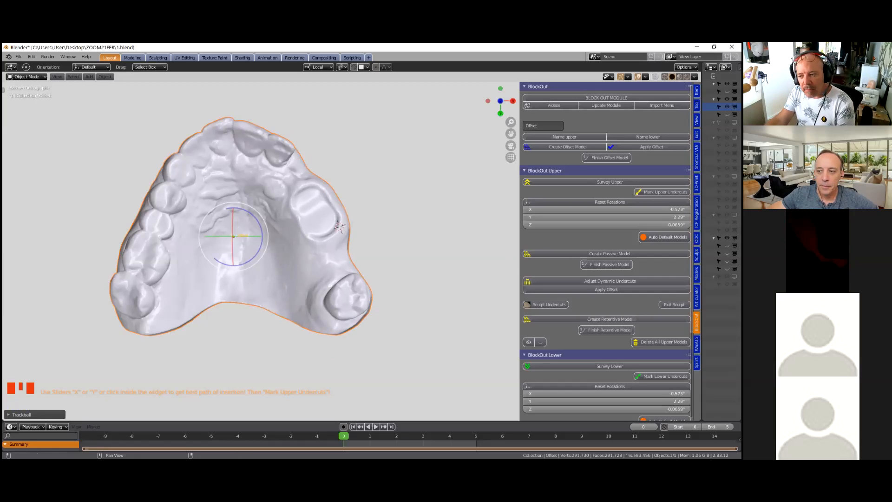
- Create the passive model from the surveyed upper and finish it with a 0.2 mm voxel size
left_click_drag(521, 236, 506, 237)
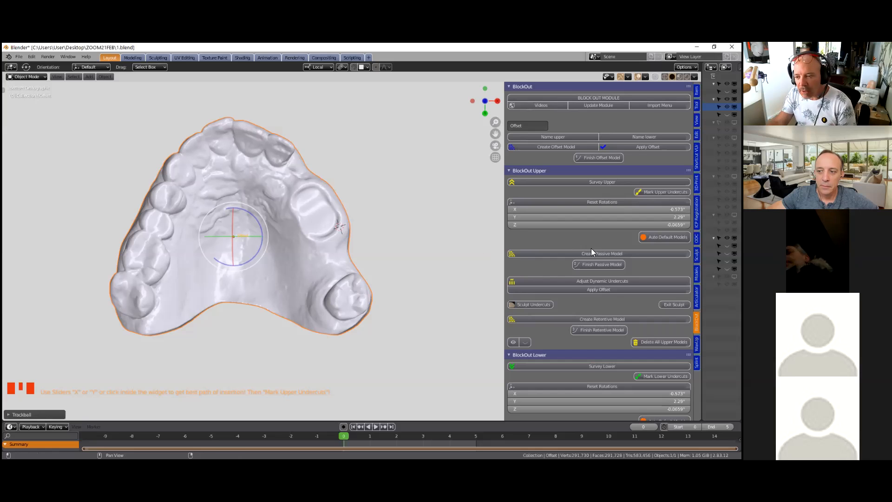
left_click(569, 254)
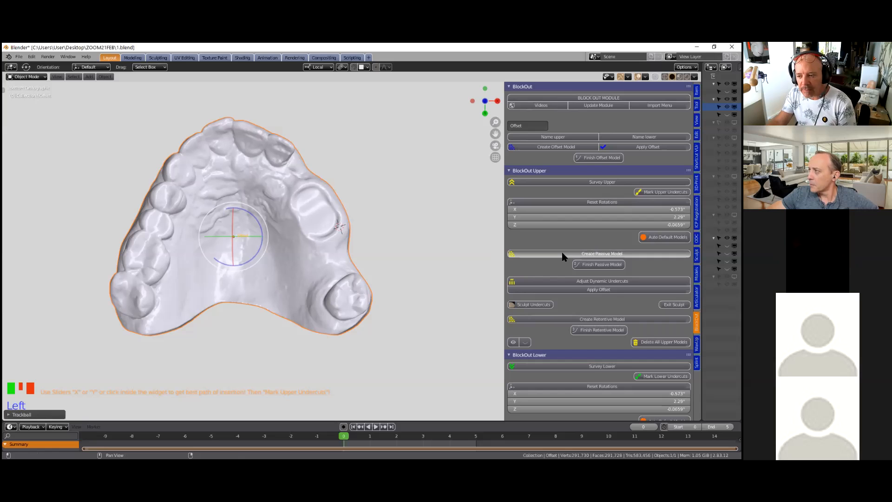
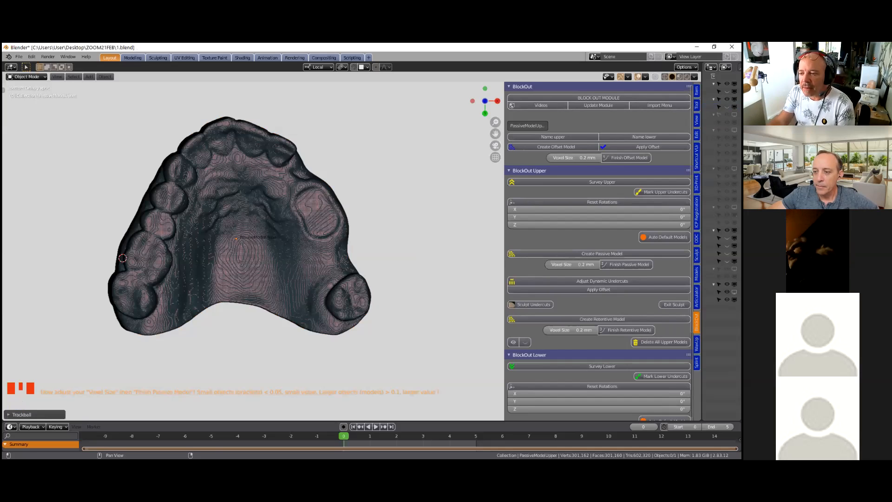
left_click(627, 265)
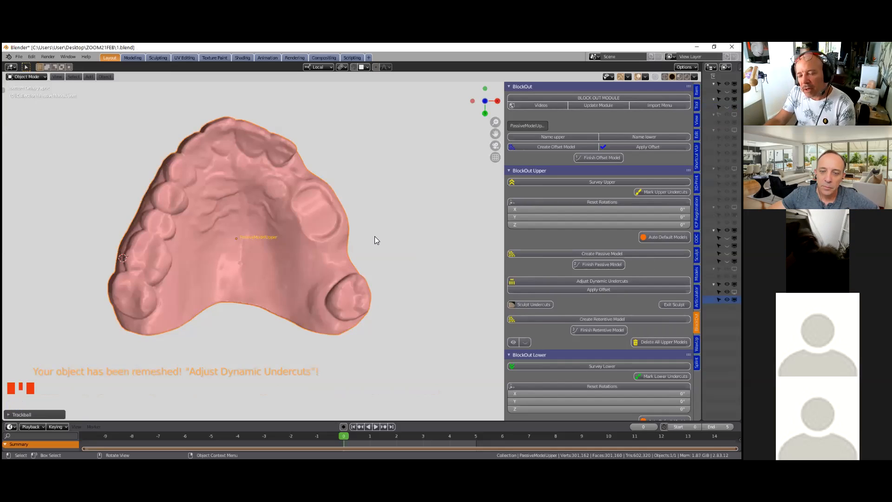
- Generate the dynamic undercut model for the upper and inspect the blocked-out areas around the teeth
scroll(377, 240, "down", 1)
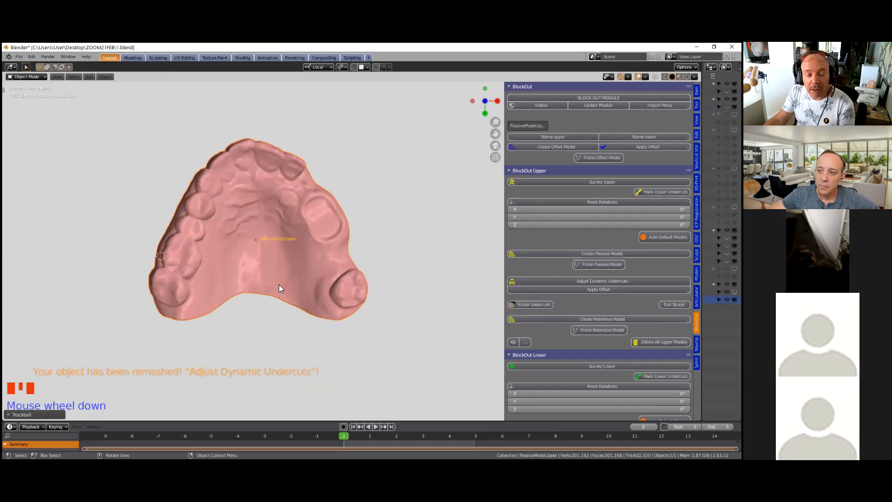
mouse_move(272, 287)
middle_mouse_down()
mouse_move(294, 272)
mouse_move(280, 212)
mouse_move(168, 206)
mouse_move(144, 257)
mouse_move(147, 288)
mouse_move(137, 237)
mouse_move(254, 245)
mouse_move(270, 287)
middle_mouse_up()
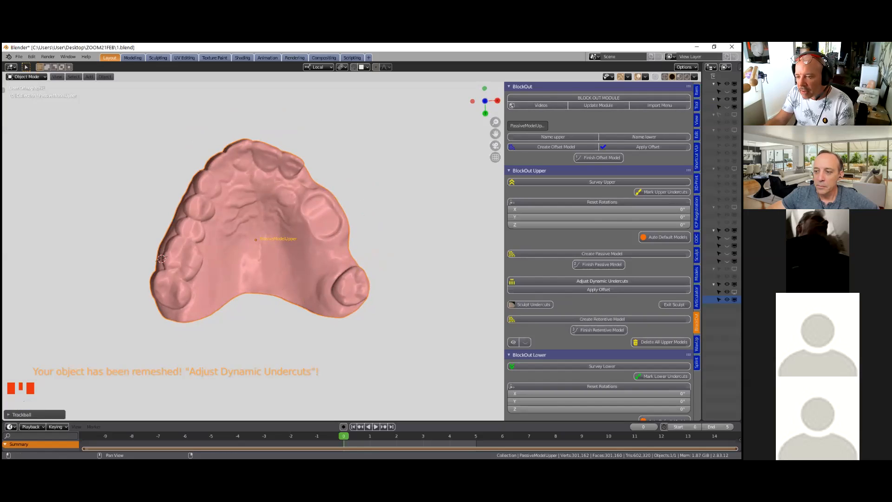
left_click(602, 281)
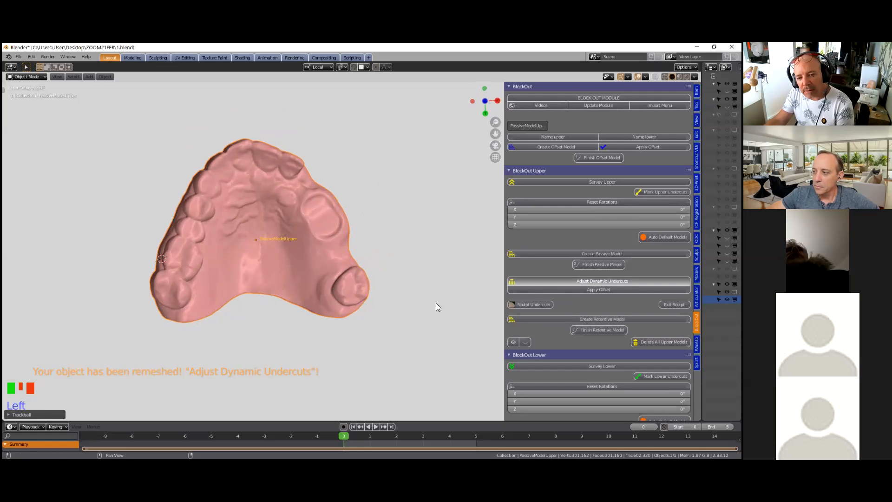
mouse_move(389, 300)
middle_mouse_down()
mouse_move(407, 245)
mouse_move(323, 234)
mouse_move(309, 273)
mouse_move(377, 306)
middle_mouse_up()
scroll(307, 274, "up", 3)
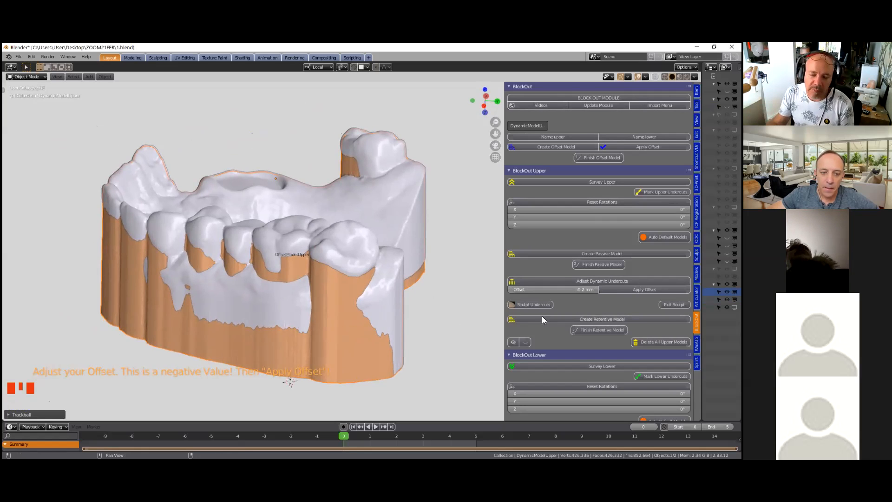
middle_click_drag(341, 320, 501, 326)
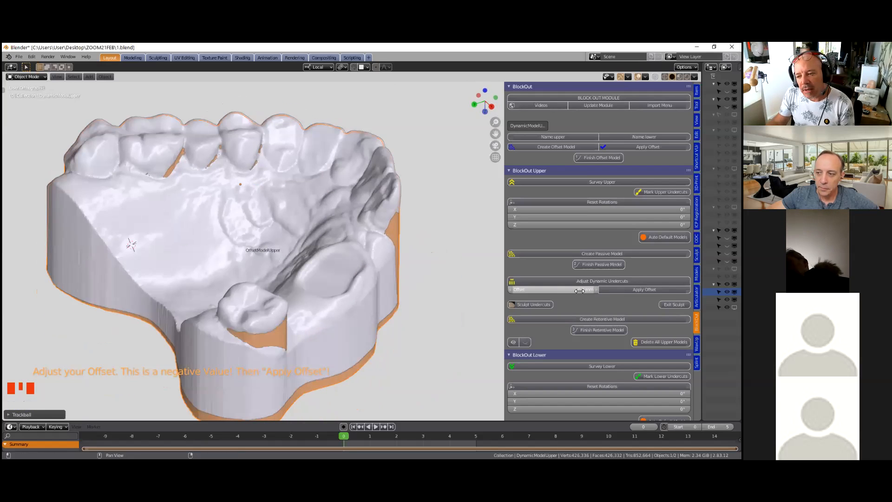
middle_click_drag(390, 285, 548, 288)
- Try a dynamic undercut offset of -0.5 mm and check the exposed undercuts from both sides of the arch
left_click(550, 290)
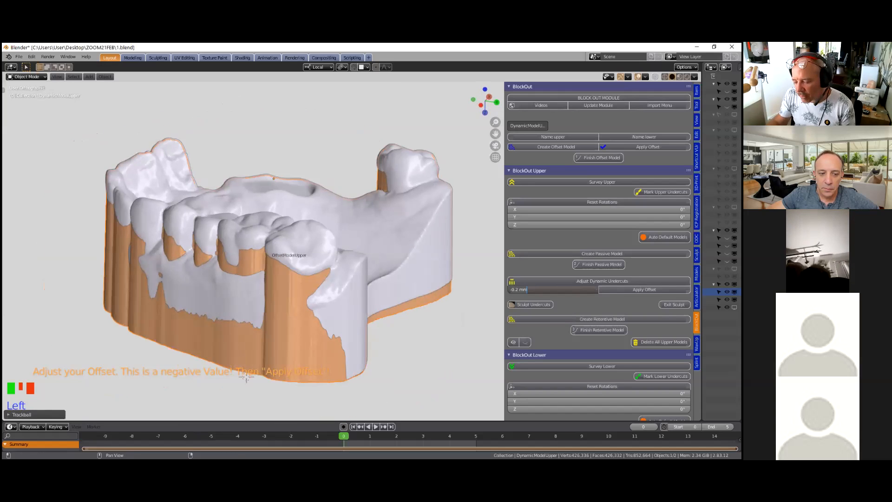
key("BackSpace")
type("-0.5")
key("Return")
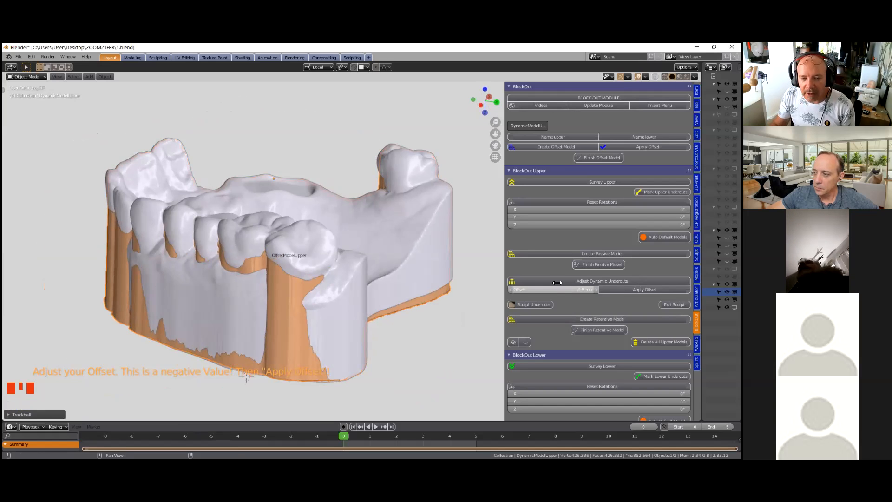
scroll(280, 273, "up", 3)
middle_click_drag(278, 275, 242, 215)
scroll(278, 267, "down", 3)
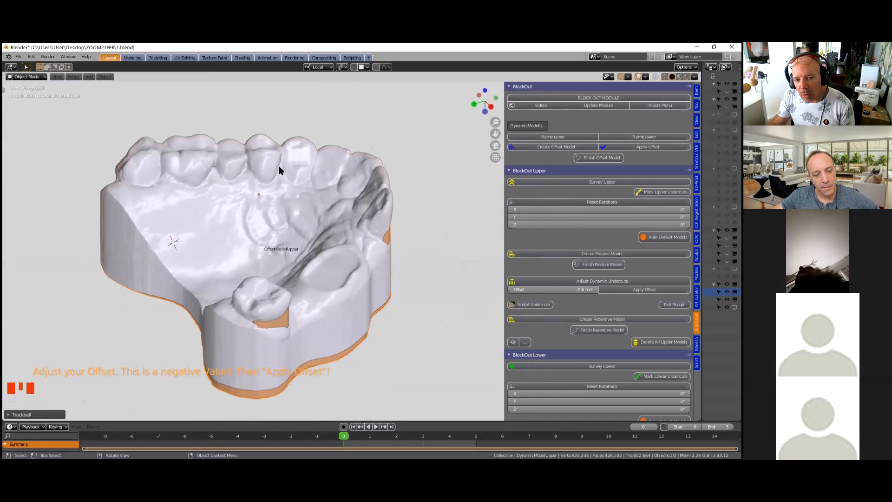
middle_click_drag(247, 254, 297, 251)
- Set the dynamic undercut offset to -0.2 mm, check it along the back teeth and apply the offset
left_click(567, 289)
key("BackSpace")
type("-0")
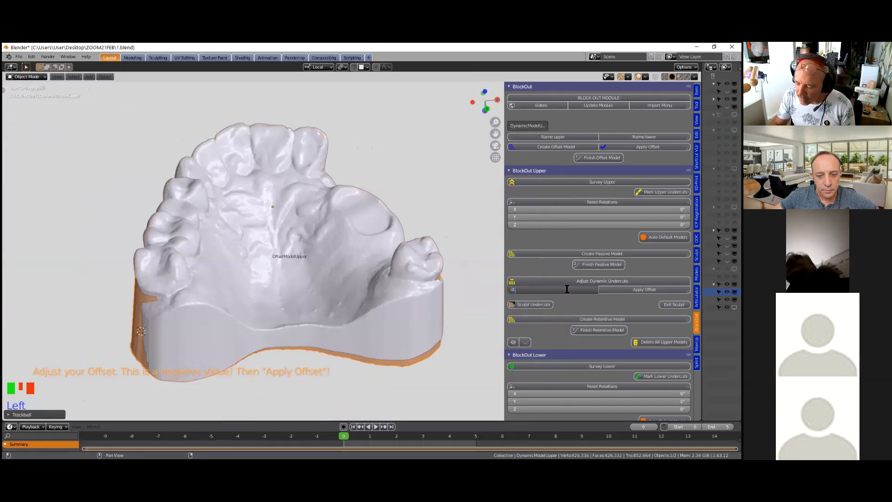
type(".2")
key("Return")
middle_click_drag(256, 270, 267, 377)
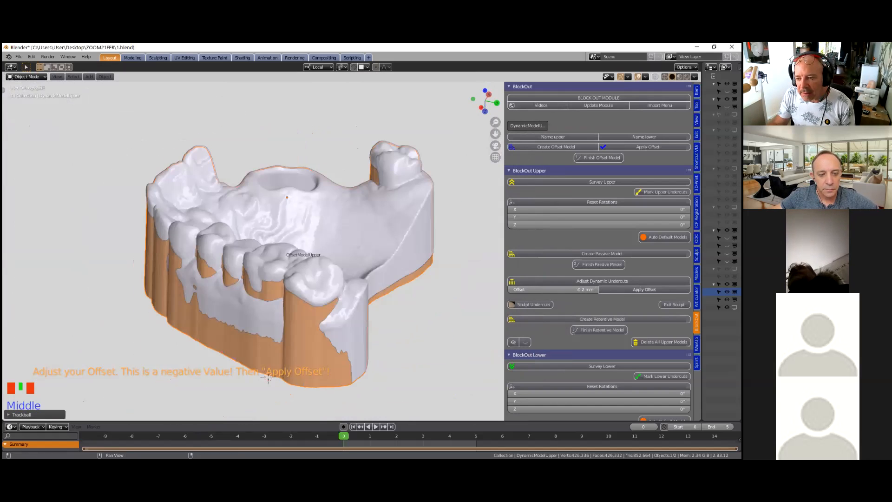
left_click(636, 289)
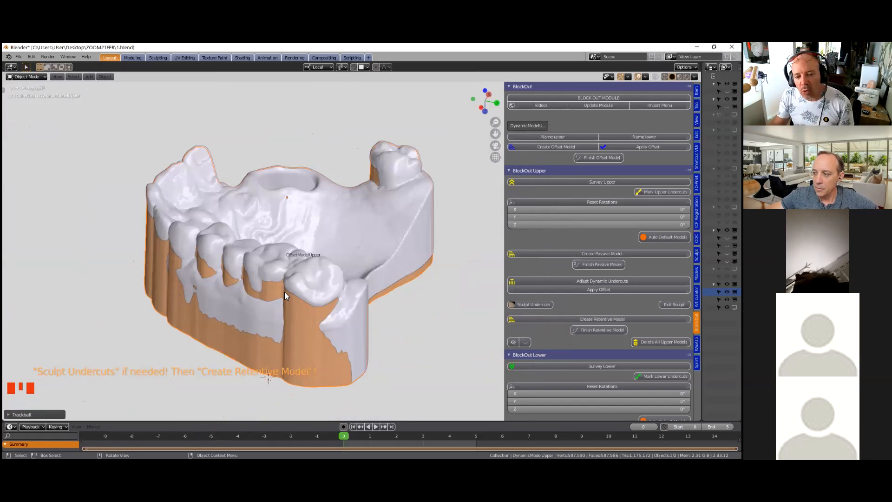
- Start sculpting the undercuts of the dynamic upper model and add block-out material around the front teeth on the palatal side
middle_click_drag(283, 293, 357, 275)
scroll(312, 290, "up", 2)
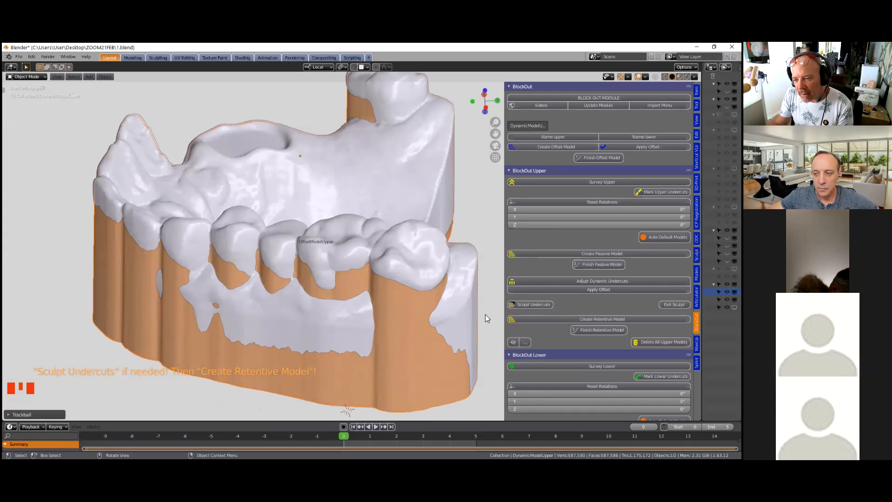
left_click(530, 305)
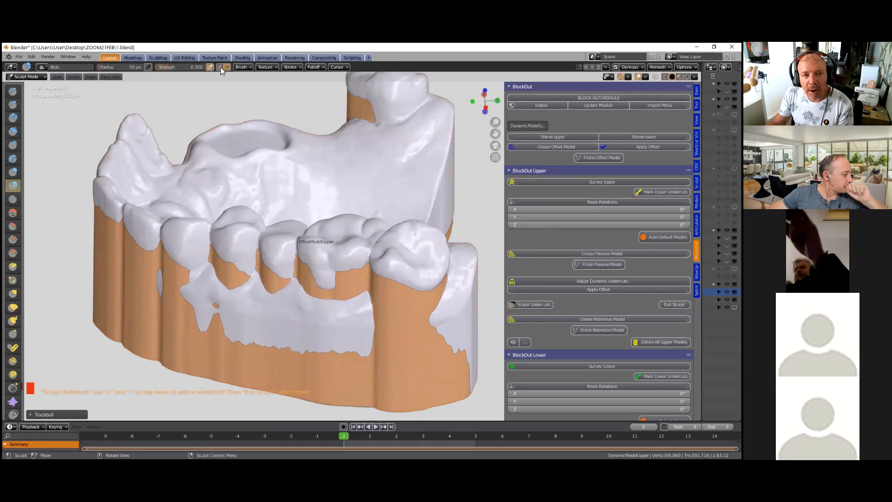
scroll(461, 314, "up", 3)
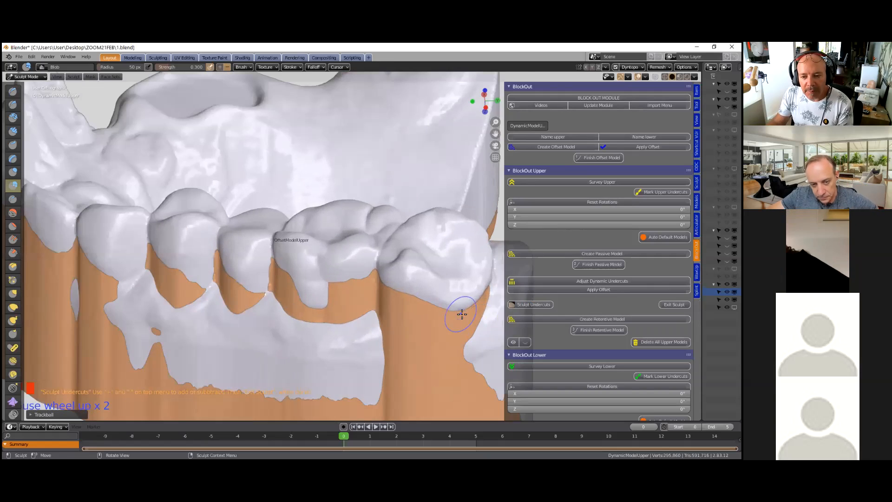
scroll(451, 307, "down", 3)
middle_click_drag(392, 302, 418, 293)
scroll(394, 289, "up", 2)
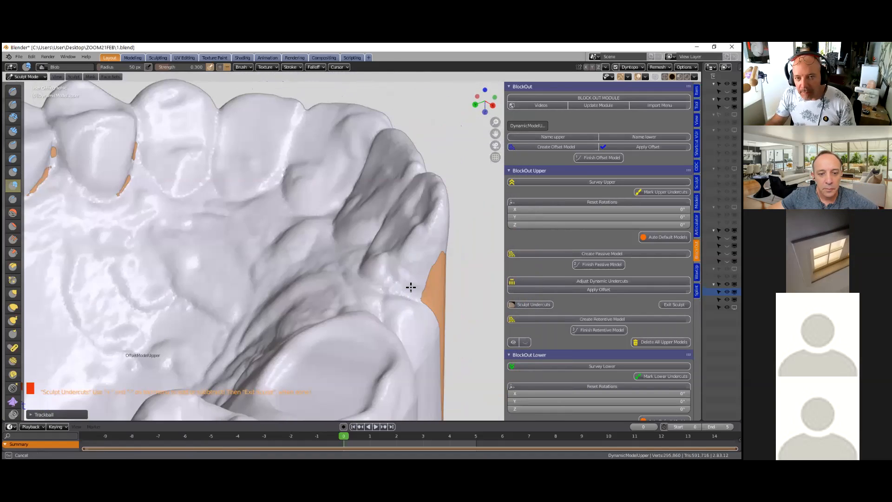
left_click(221, 66)
mouse_move(410, 281)
left_mouse_down()
mouse_move(399, 297)
mouse_move(388, 293)
mouse_move(403, 290)
mouse_move(356, 295)
left_mouse_up()
- Switch the sculpt brush to subtract and trim the block-out along the palatal side of the back teeth
scroll(327, 250, "down", 2)
middle_click_drag(327, 250, 255, 70)
left_click(228, 67)
mouse_move(332, 228)
left_mouse_down()
mouse_move(339, 239)
mouse_move(312, 271)
mouse_move(255, 255)
left_mouse_up()
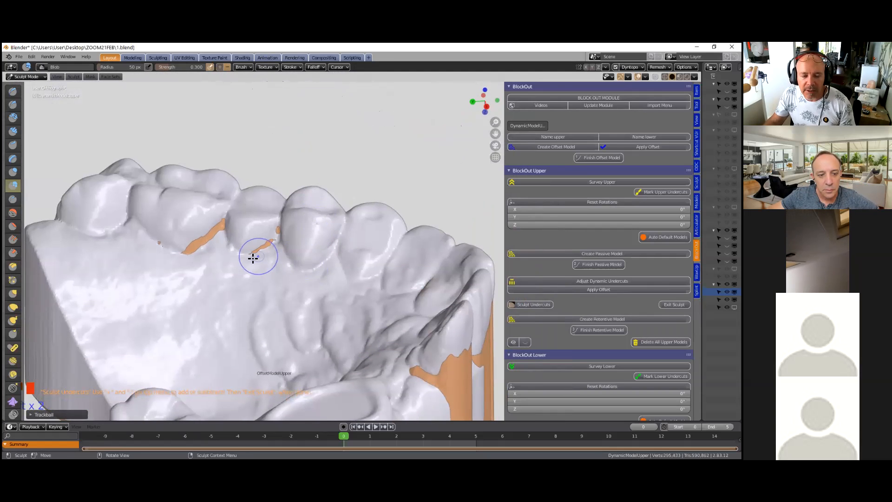
- Sculpt away block-out material along the last molar's outer gum line and exit undercut sculpting
scroll(255, 255, "down", 3)
mouse_move(245, 255)
middle_mouse_down()
mouse_move(381, 261)
mouse_move(428, 249)
mouse_move(270, 254)
middle_mouse_up()
scroll(427, 256, "up", 2)
scroll(427, 258, "up", 1)
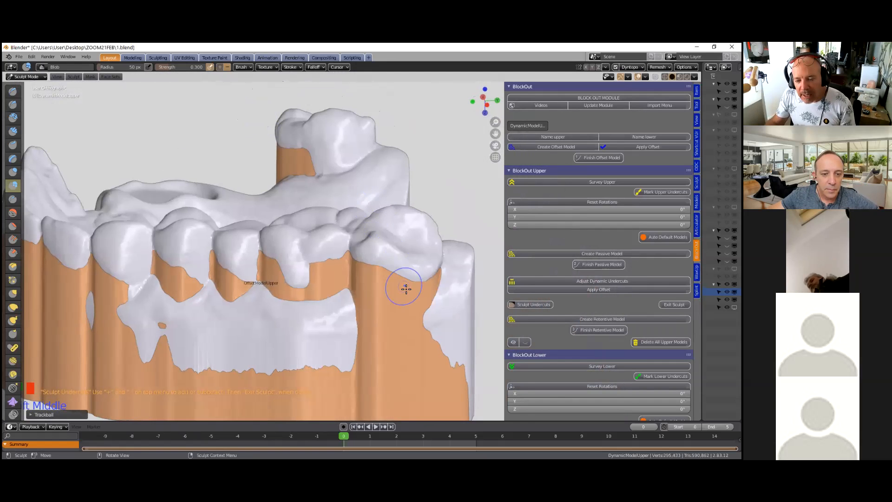
scroll(405, 285, "up", 2)
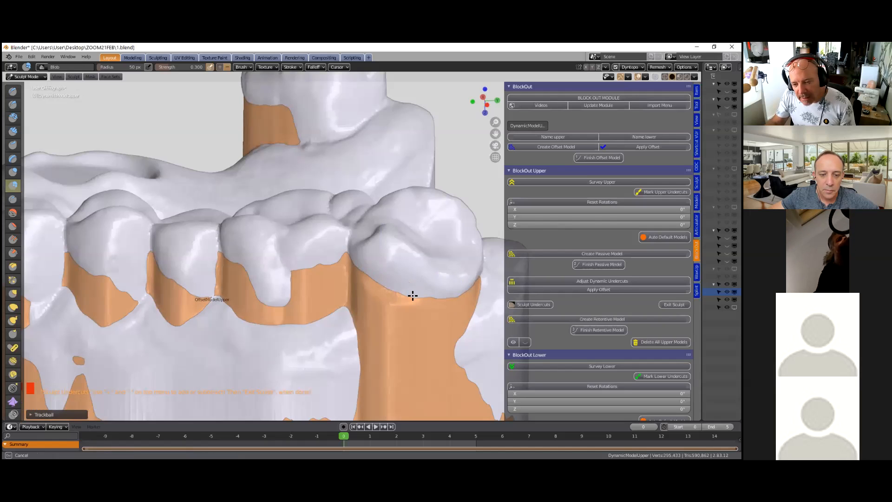
mouse_move(409, 299)
left_mouse_down()
mouse_move(418, 289)
mouse_move(414, 299)
mouse_move(427, 298)
left_mouse_up()
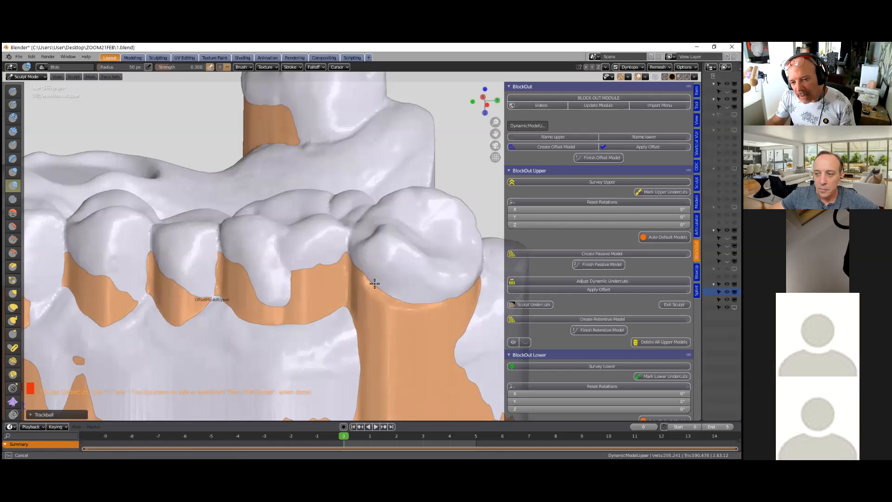
left_click_drag(371, 272, 392, 269)
scroll(397, 265, "down", 1)
middle_click_drag(397, 265, 380, 275)
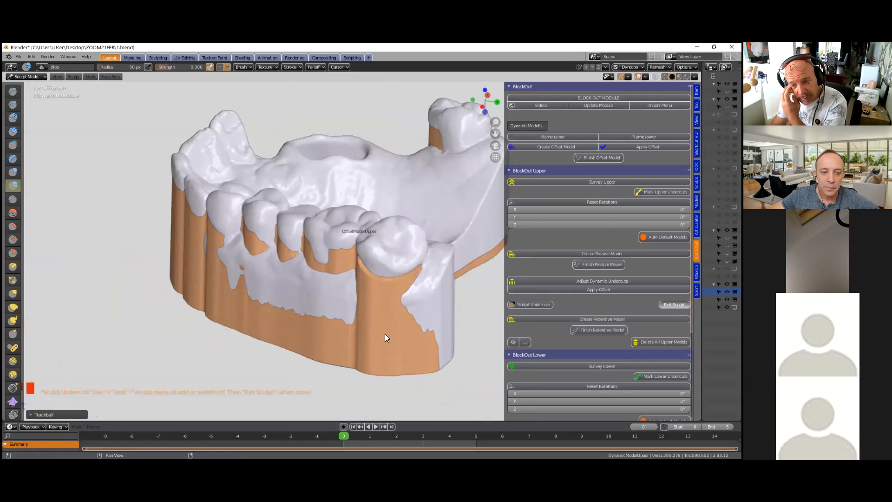
middle_click_drag(369, 325, 339, 336, "shift")
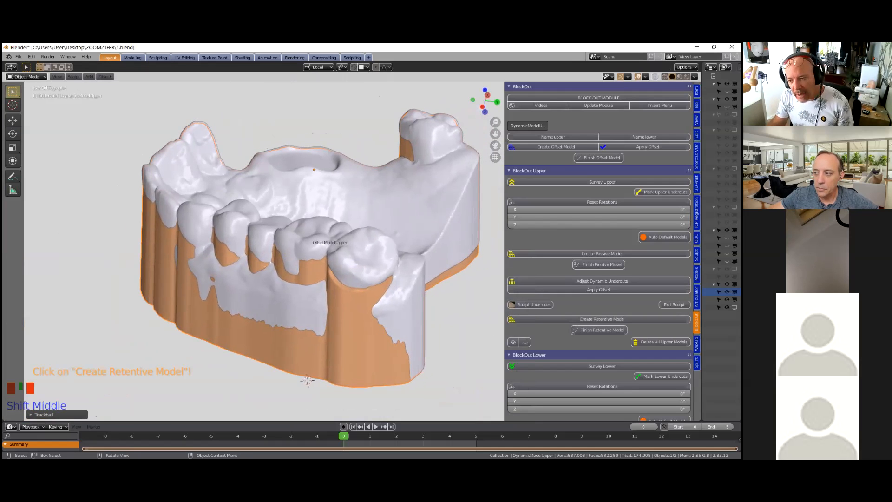
- Create the retentive model for the upper and finish it with a 0.2 mm voxel size
left_click(602, 319)
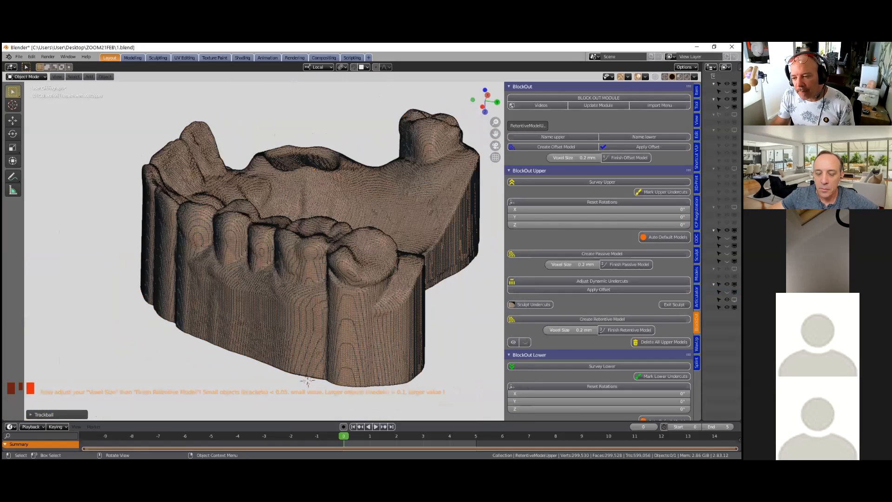
left_click(626, 330)
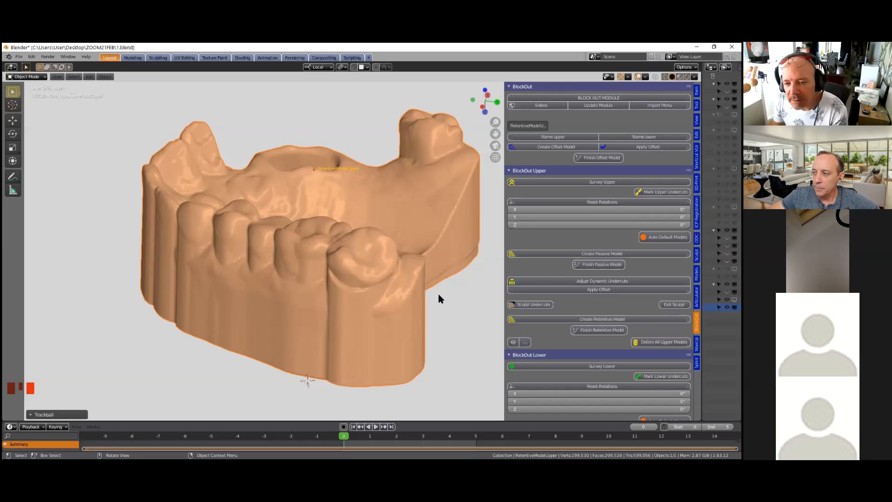
middle_click_drag(453, 330, 388, 351)
scroll(387, 351, "down", 2)
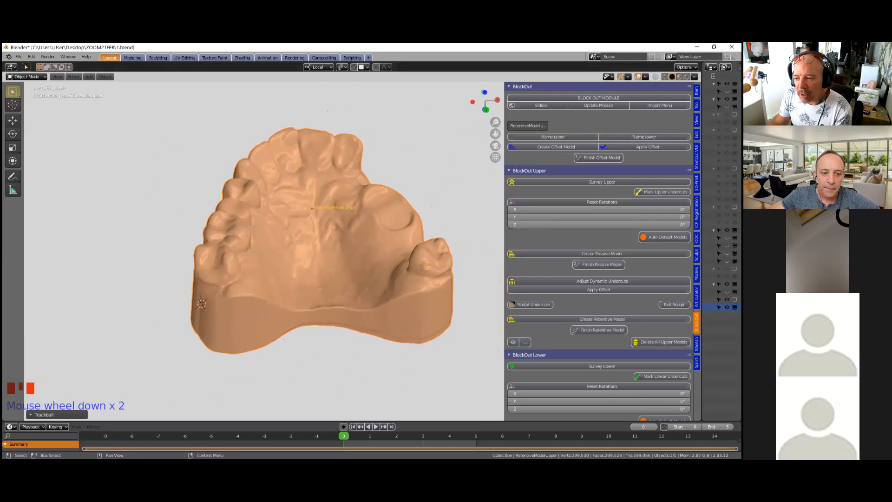
- Switch to the Splint module, widen its panel slightly and name the retentive upper model as the target model
left_click(696, 363)
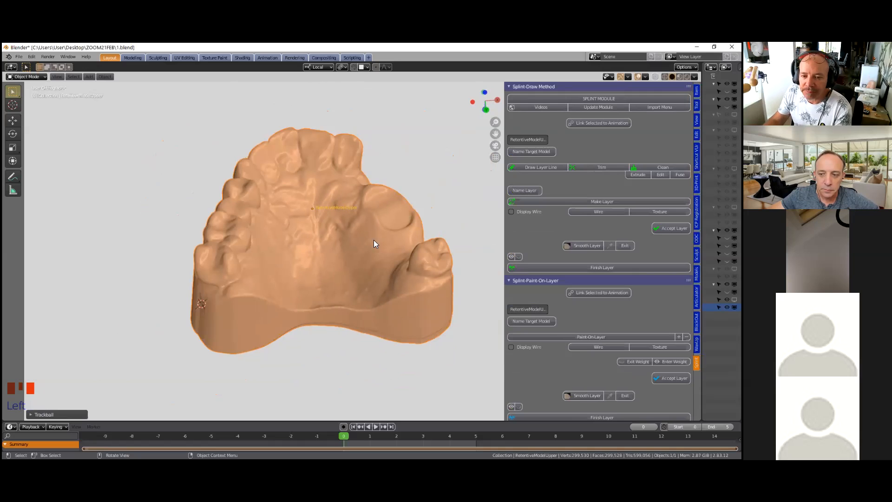
left_click(332, 267)
middle_click_drag(331, 267, 328, 288)
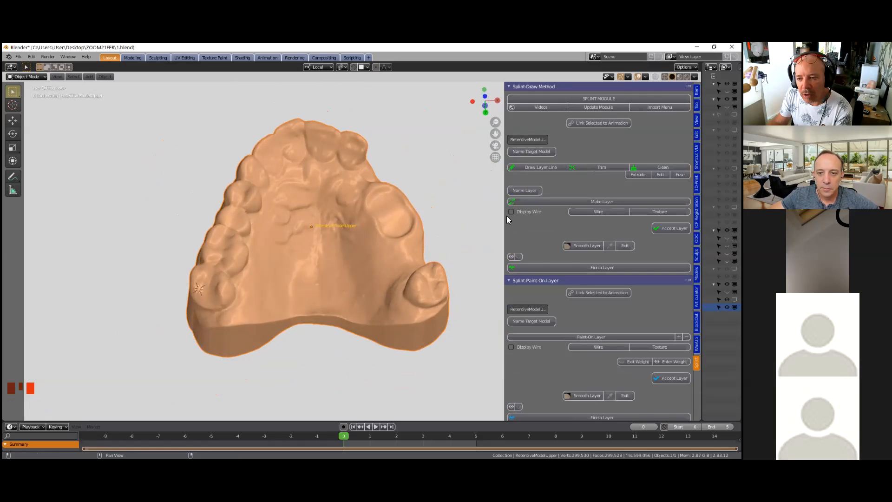
left_click_drag(503, 218, 497, 209)
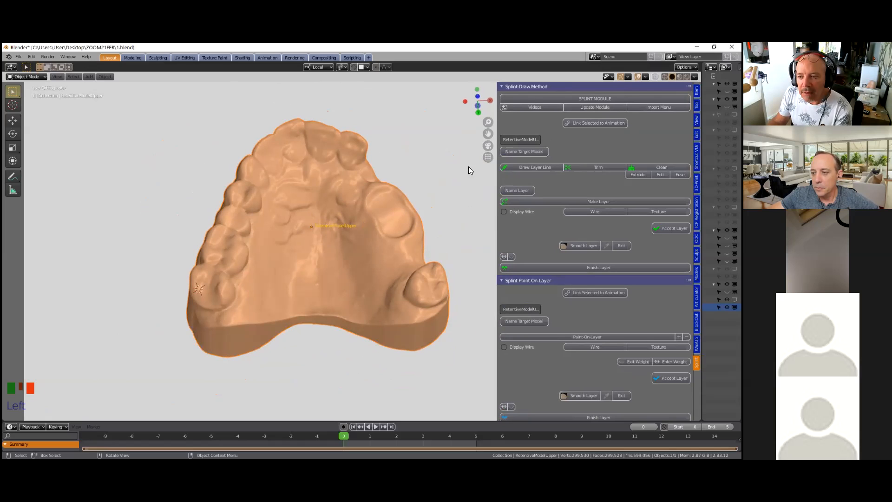
left_click(525, 152)
middle_click_drag(396, 244, 396, 239)
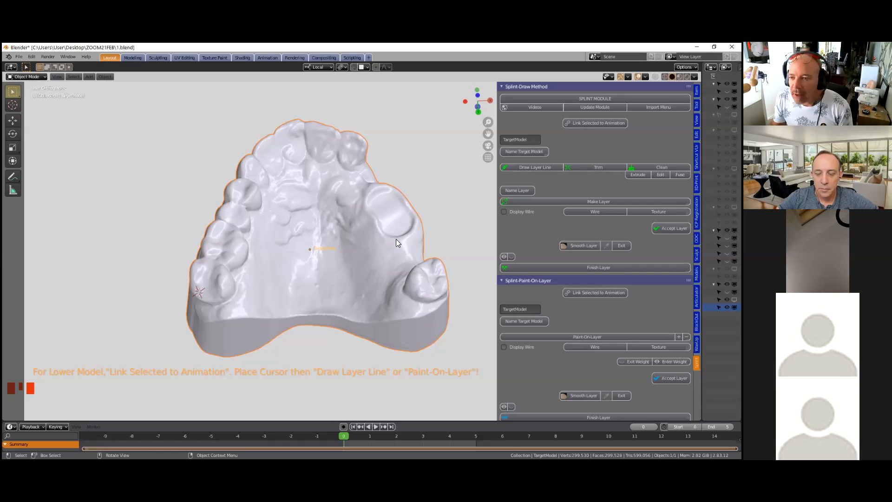
- Paint a layer strip along the toothless ridge with Paint-On-Layer and set the layer thickness to 2 mm
scroll(538, 251, "down", 4)
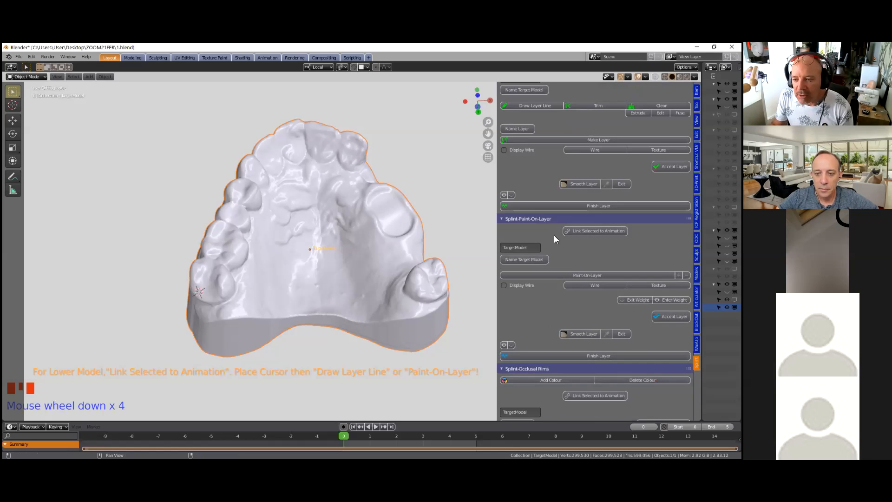
scroll(554, 236, "down", 4)
left_click(587, 214)
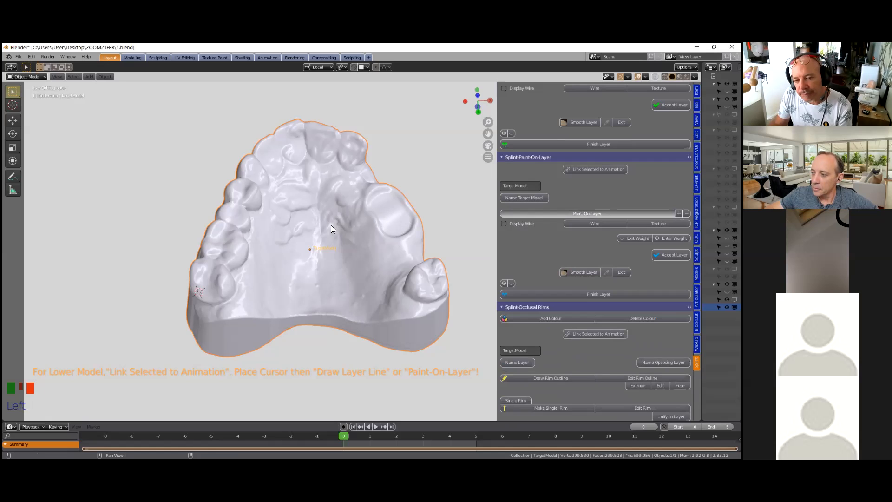
left_click_drag(348, 179, 386, 247)
middle_click_drag(327, 251, 301, 263)
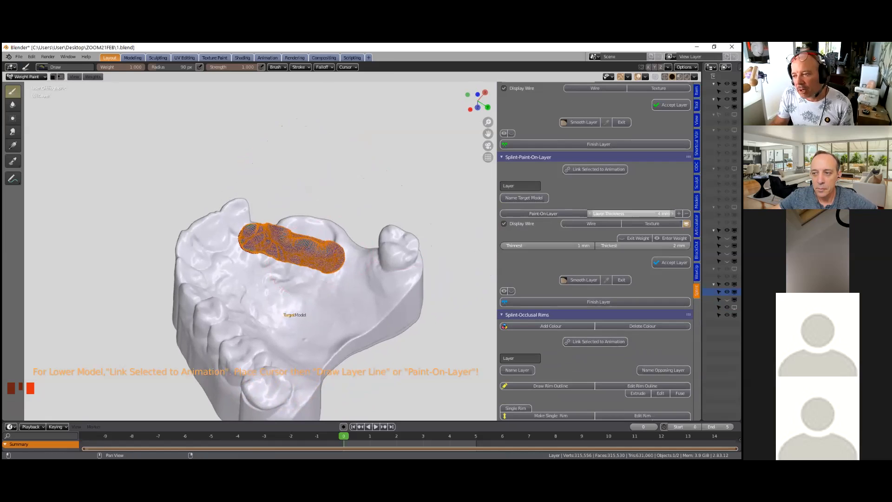
left_click(609, 213)
type("2")
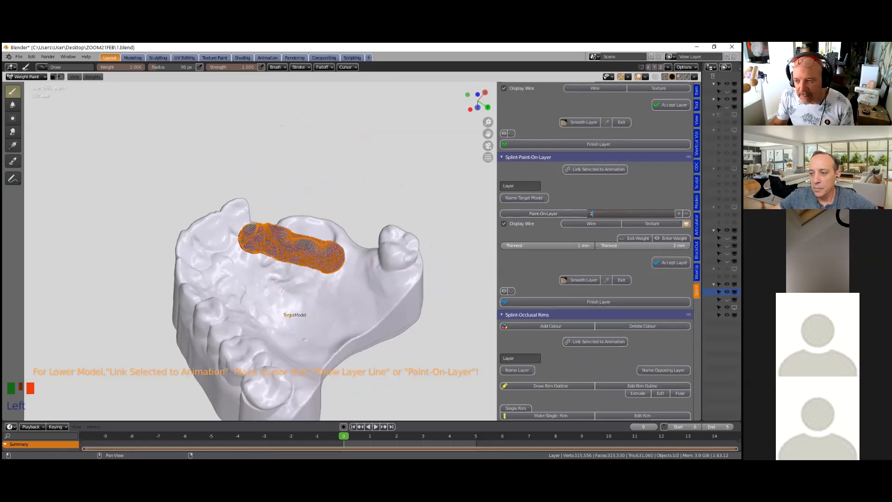
key("Return")
scroll(299, 268, "up", 2)
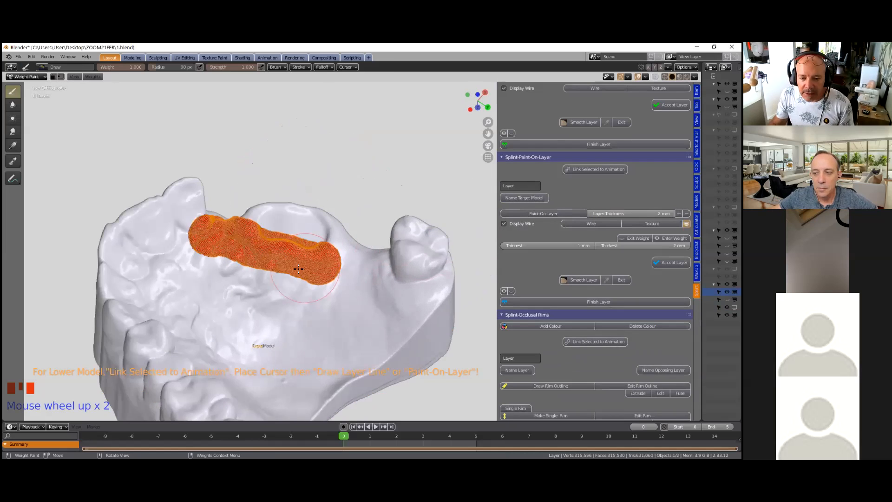
- Extend the painted layer over the whole toothless ridge and its outer side, from the front tooth to the last molar
mouse_move(360, 279)
left_mouse_down()
mouse_move(396, 297)
mouse_move(387, 262)
mouse_move(246, 217)
mouse_move(184, 217)
left_mouse_up()
mouse_move(263, 290)
middle_mouse_down()
mouse_move(153, 259)
mouse_move(258, 253)
mouse_move(247, 248)
mouse_move(255, 228)
mouse_move(237, 215)
middle_mouse_up()
mouse_move(271, 211)
left_mouse_down()
mouse_move(257, 266)
mouse_move(325, 281)
mouse_move(259, 273)
left_mouse_up()
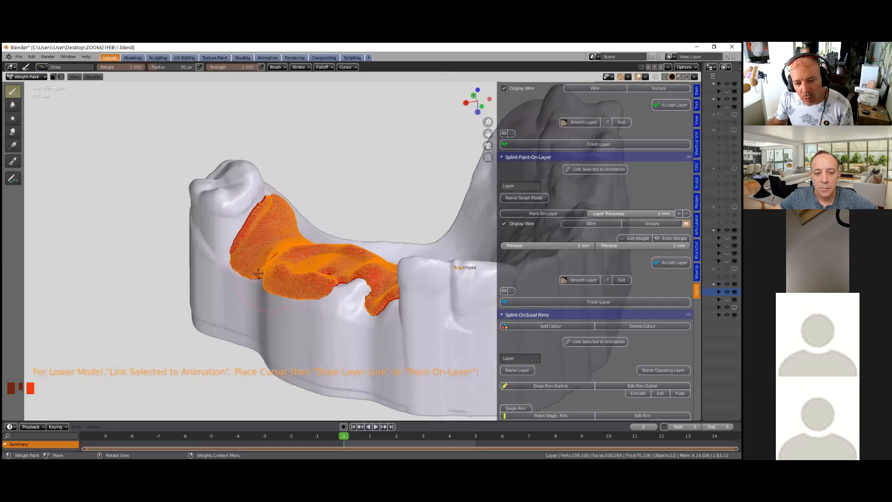
middle_click_drag(263, 272, 325, 264)
mouse_move(328, 265)
left_mouse_down()
mouse_move(369, 259)
mouse_move(411, 272)
mouse_move(432, 264)
mouse_move(409, 280)
mouse_move(371, 284)
mouse_move(236, 272)
mouse_move(308, 289)
mouse_move(428, 279)
left_mouse_up()
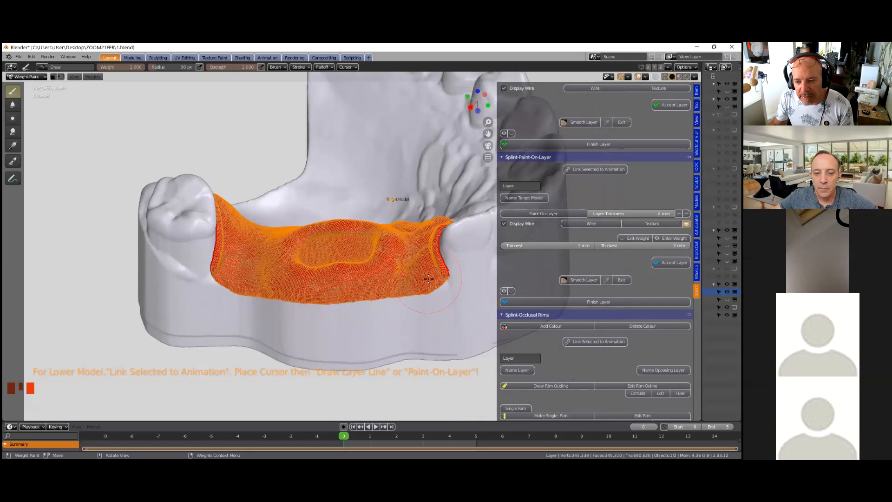
middle_click_drag(486, 285, 492, 287)
mouse_move(295, 283)
middle_mouse_down()
mouse_move(325, 223)
mouse_move(298, 290)
middle_mouse_up()
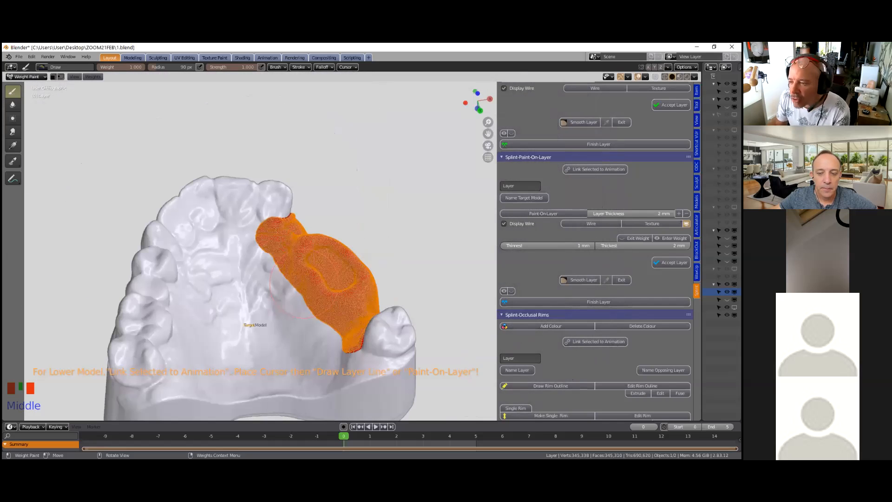
- Unhide the wax-up teeth Teeth, Teeth.002, Teeth.003 and Teeth.004 and check how they sit on the painted layer
left_click_drag(702, 241, 578, 238)
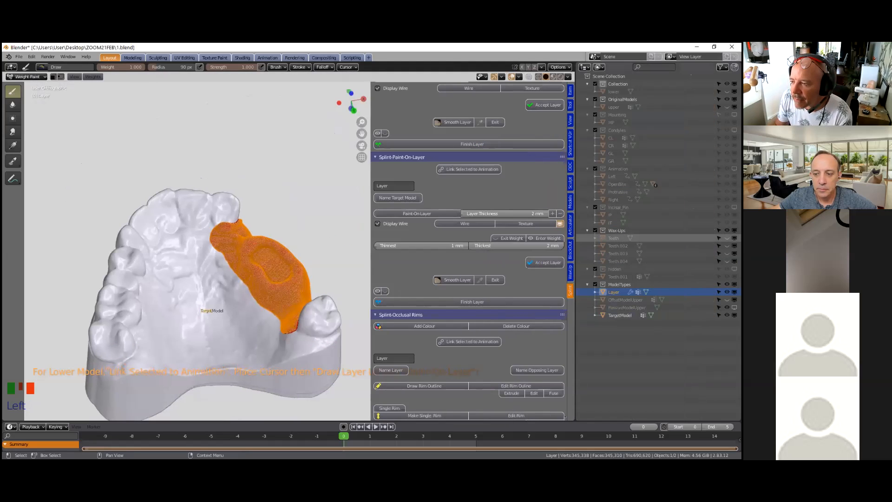
left_click(727, 238)
left_click(727, 245)
left_click(727, 254)
left_click(727, 261)
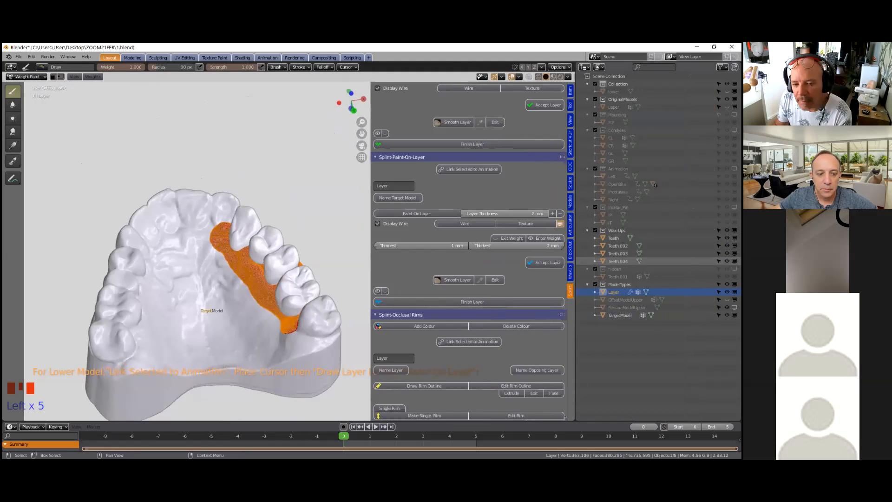
middle_click_drag(295, 278, 207, 244)
scroll(193, 265, "up", 3)
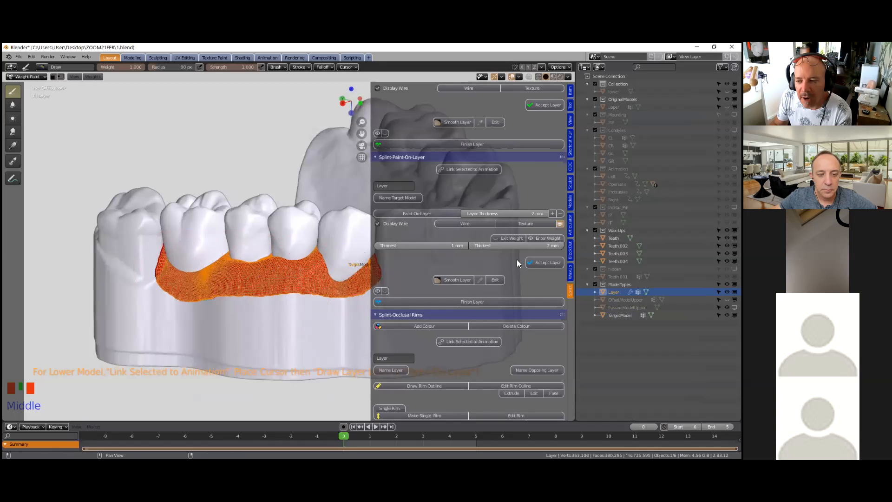
left_click_drag(575, 248, 643, 248)
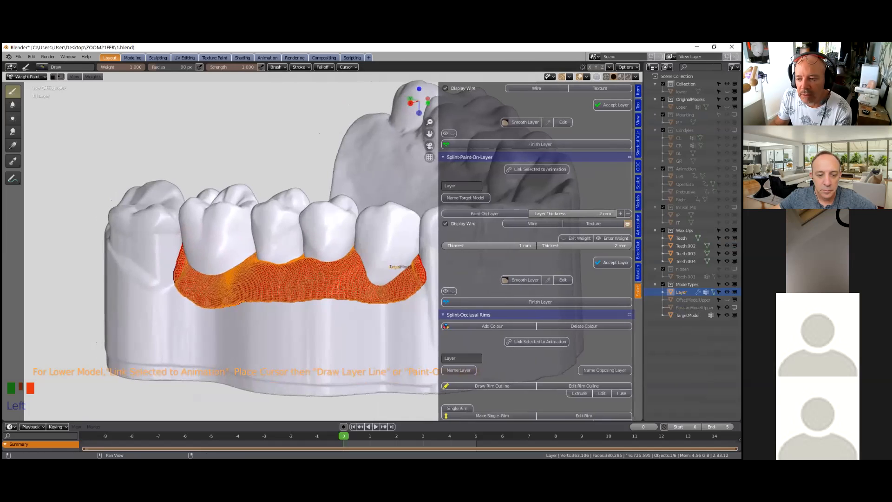
- Accept the painted layer, set its voxel size to 0.3 mm and finish the layer
left_click(599, 263)
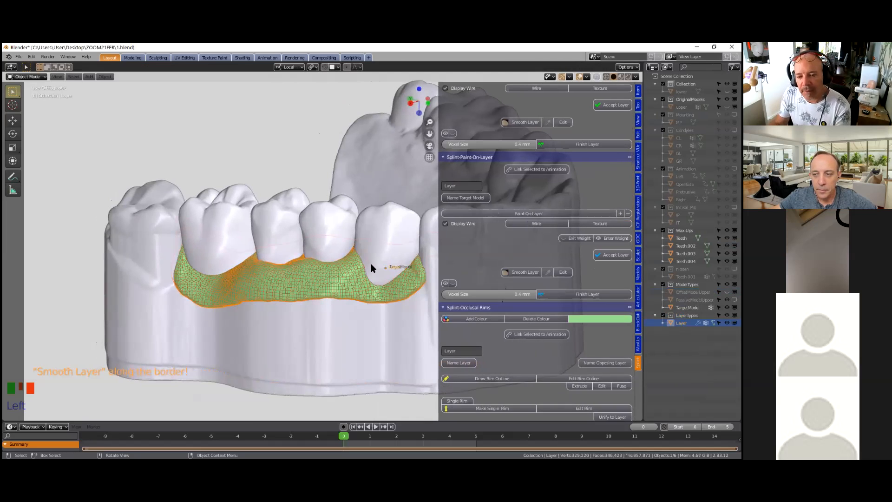
middle_click_drag(330, 277, 360, 298)
left_click(479, 295)
type("0.3")
key("Return")
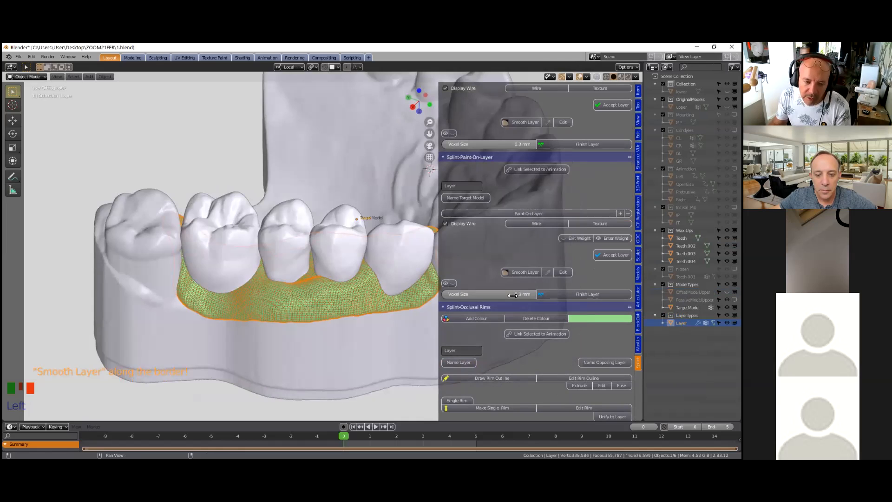
left_click(579, 294)
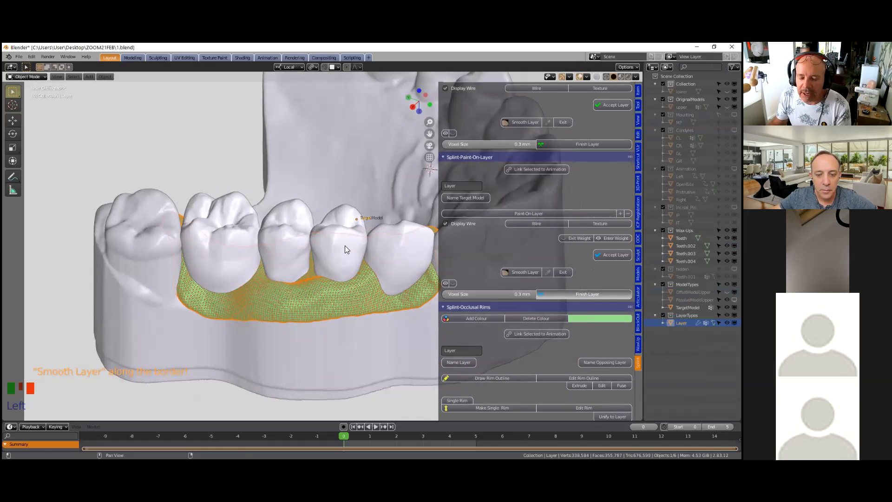
scroll(293, 271, "down", 2)
scroll(293, 275, "down", 2)
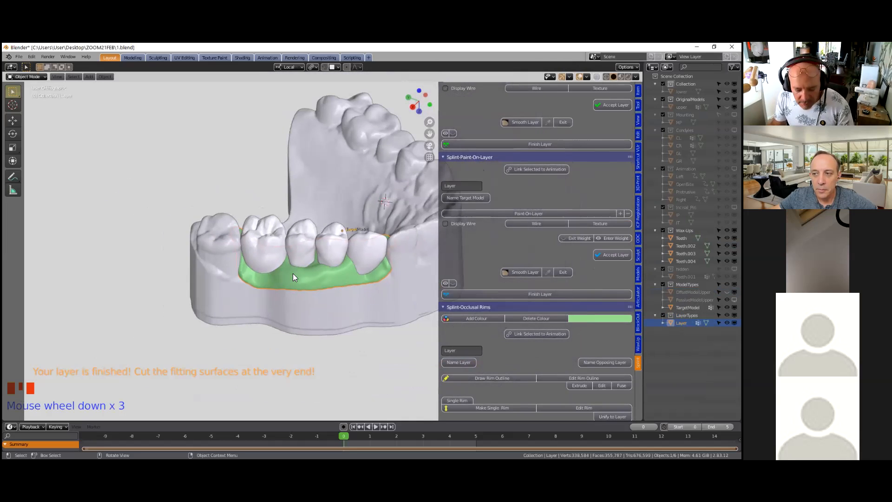
- Move the finished layer into a new collection named "cutter"
key("m")
left_click(288, 274)
left_click_drag(322, 290, 289, 289)
type("cutter")
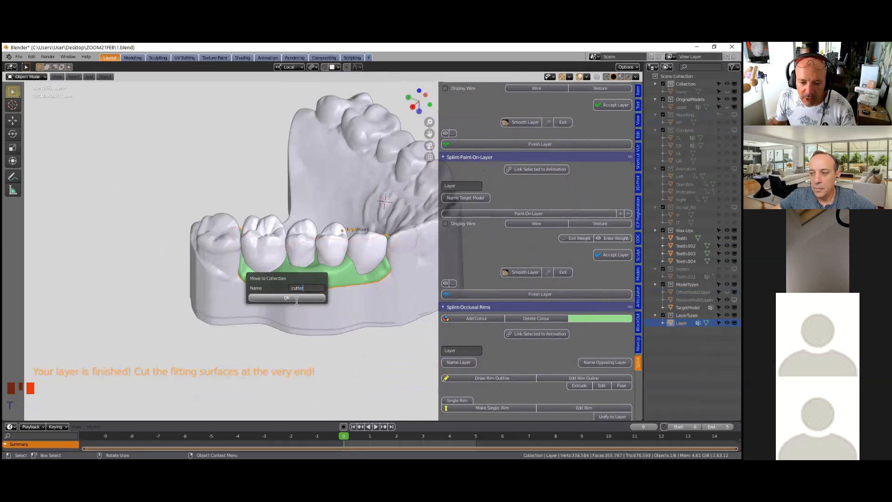
left_click(295, 298)
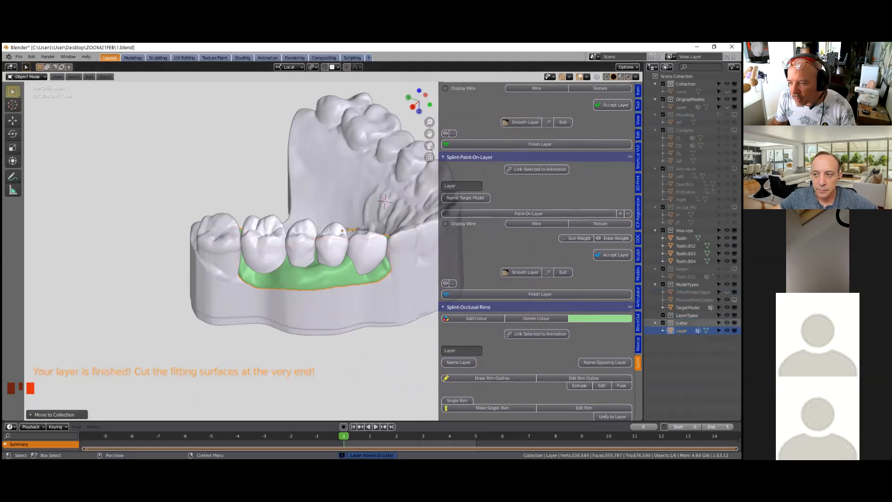
- Hide the cutter collection and the wax-up teeth Teeth, Teeth.002, Teeth.003 and Teeth.004, leaving only the target model displayed
left_click(735, 323)
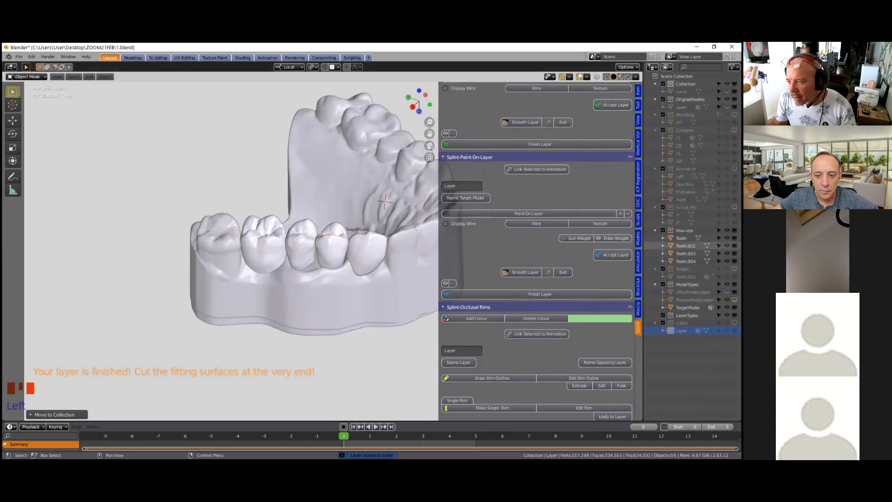
left_click(727, 238)
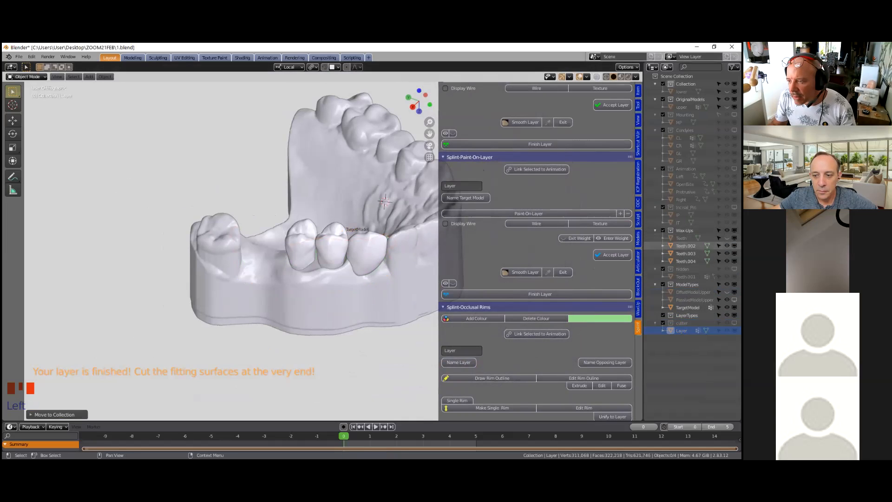
left_click(727, 246)
left_click(727, 253)
left_click(728, 261)
scroll(206, 267, "down", 2)
middle_click_drag(205, 267, 288, 267)
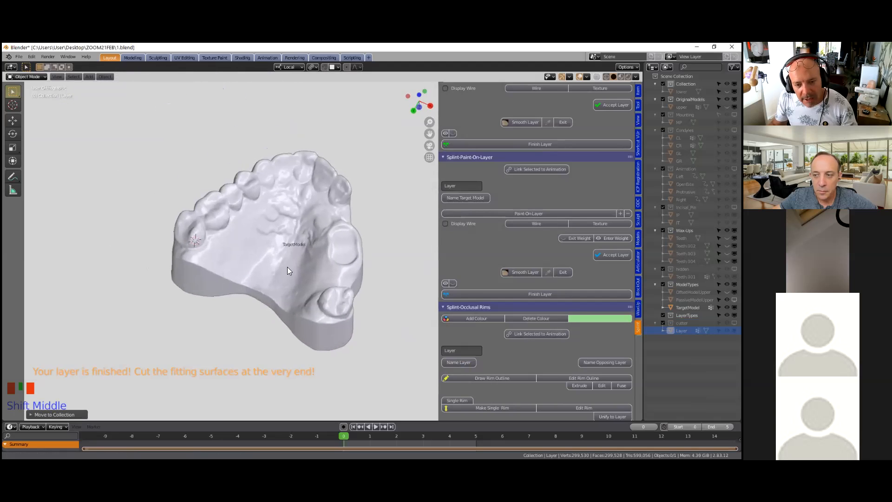
- Select the target model and start a new Paint-On-Layer on it, with the palate in view
left_click(243, 232)
scroll(242, 232, "up", 3)
middle_click_drag(247, 235, 186, 314)
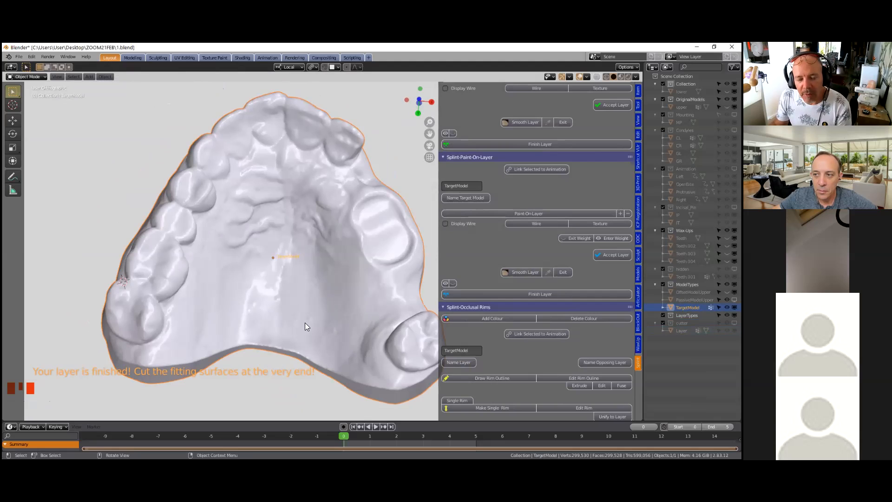
scroll(305, 323, "down", 2)
middle_click_drag(291, 295, 288, 265)
middle_click_drag(224, 270, 230, 283)
scroll(501, 219, "up", 2)
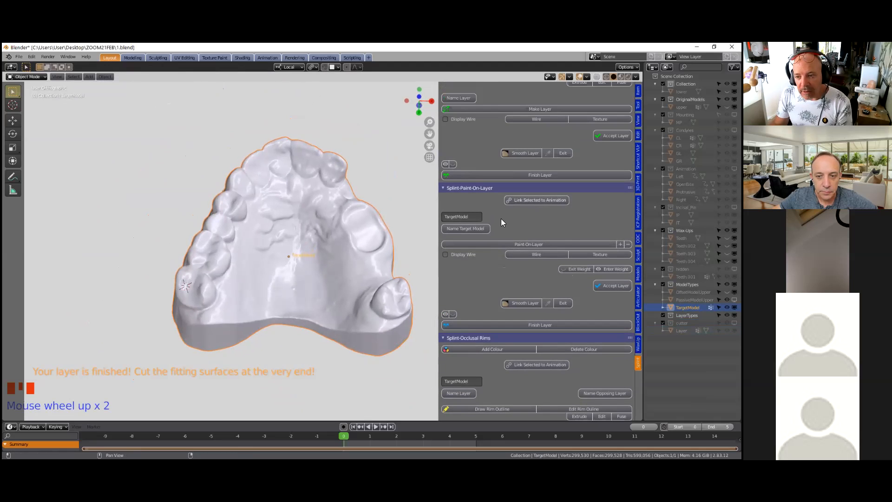
left_click(465, 243)
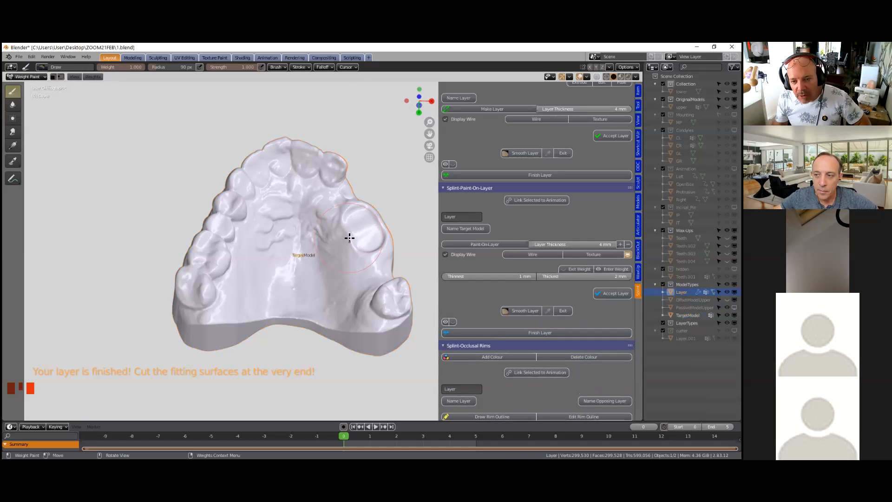
- Paint the new layer over the palate in a band along the inner side of the teeth, around the front to the toothless ridge
middle_click_drag(333, 236, 197, 209)
mouse_move(197, 208)
left_mouse_down()
mouse_move(296, 189)
mouse_move(250, 193)
mouse_move(357, 204)
left_mouse_up()
mouse_move(271, 282)
middle_mouse_down()
mouse_move(302, 277)
mouse_move(388, 222)
middle_mouse_up()
left_click_drag(326, 157, 347, 168)
mouse_move(388, 222)
left_mouse_down()
mouse_move(327, 181)
mouse_move(311, 186)
mouse_move(303, 212)
mouse_move(299, 201)
mouse_move(305, 225)
mouse_move(281, 253)
left_mouse_up()
middle_click_drag(326, 226, 295, 239, "shift")
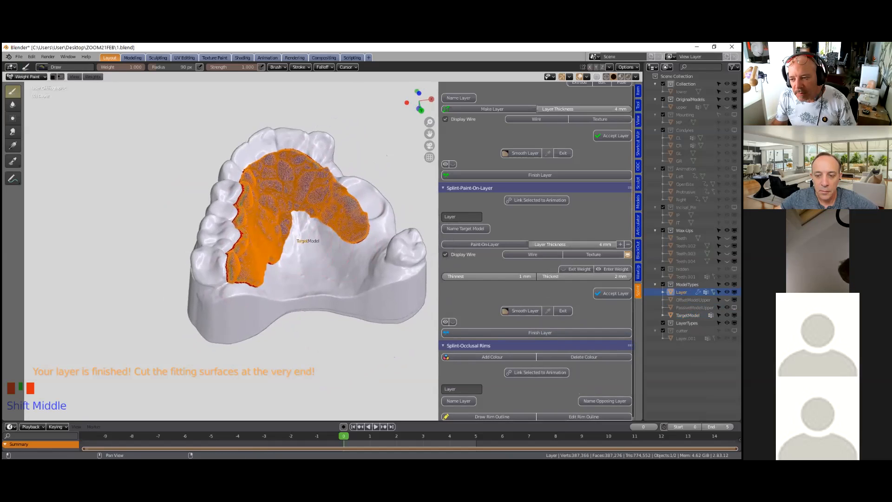
- Switch off the layer's thickness preview and paint the layer across the palate to the isolated back molar
left_click(628, 255)
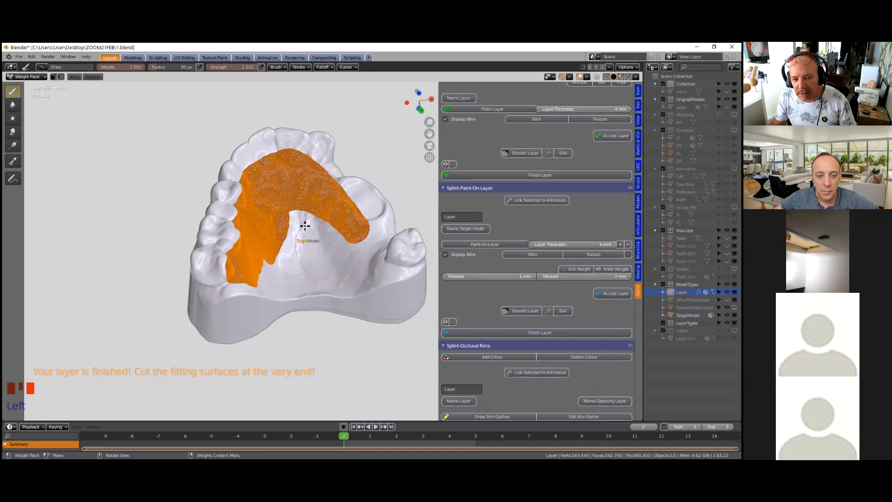
mouse_move(301, 225)
left_mouse_down()
mouse_move(339, 255)
mouse_move(323, 226)
mouse_move(260, 275)
mouse_move(356, 269)
left_mouse_up()
middle_click_drag(297, 256, 267, 303)
mouse_move(322, 240)
left_mouse_down()
mouse_move(360, 198)
mouse_move(370, 205)
mouse_move(320, 224)
mouse_move(266, 226)
left_mouse_up()
middle_click_drag(235, 212, 207, 198)
middle_click_drag(274, 240, 228, 231)
scroll(267, 236, "up", 2)
middle_click_drag(284, 239, 285, 267)
left_click(328, 251)
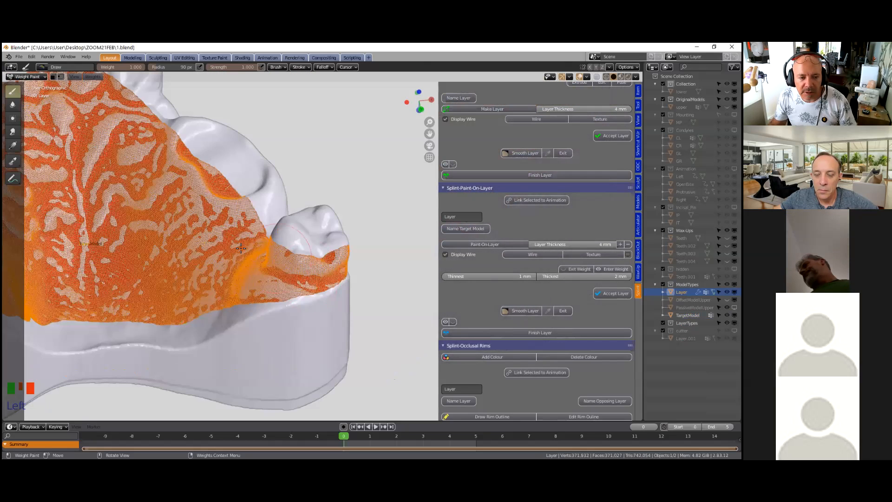
- Extend the painted layer around the back of the last molar on the fully toothed side
scroll(241, 249, "down", 4)
middle_click_drag(241, 249, 347, 219)
mouse_move(200, 285)
middle_mouse_down("shift")
mouse_move(283, 255)
mouse_move(283, 238)
mouse_move(224, 226)
mouse_move(201, 247)
middle_mouse_up("shift")
scroll(237, 233, "up", 3)
left_click_drag(200, 247, 154, 256)
mouse_move(185, 265)
middle_mouse_down()
mouse_move(152, 256)
mouse_move(179, 265)
mouse_move(247, 226)
middle_mouse_up()
left_click(205, 252)
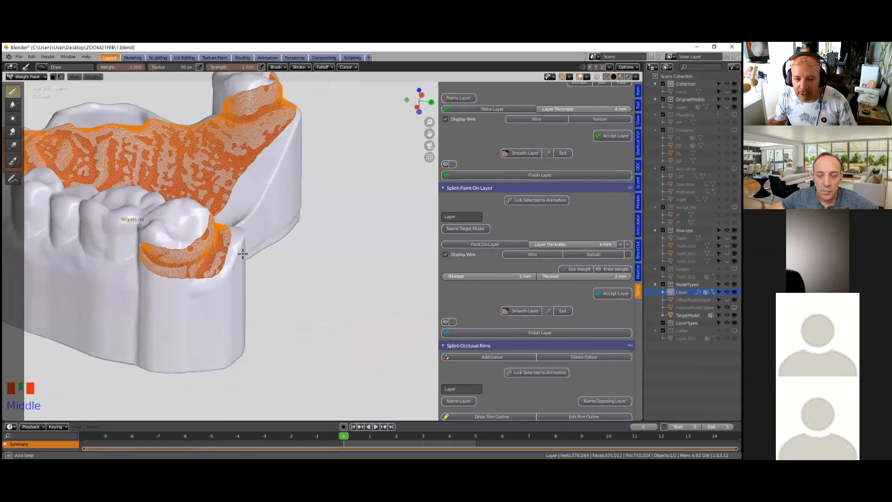
- Paint the layer around the isolated back molar and along the adjoining toothless ridge
scroll(253, 276, "down", 2)
mouse_move(237, 269)
middle_mouse_down()
mouse_move(253, 276)
mouse_move(284, 265)
middle_mouse_up()
left_click_drag(285, 273, 389, 273)
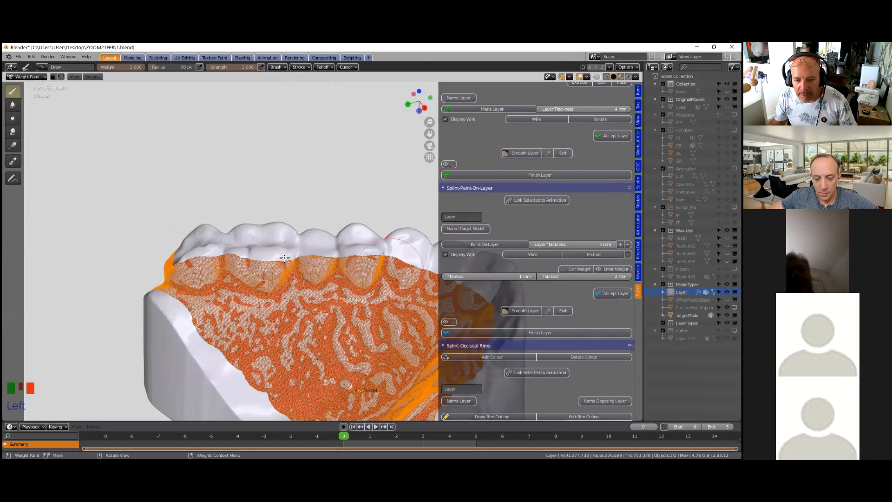
scroll(284, 257, "down", 3)
middle_click_drag(285, 258, 361, 266)
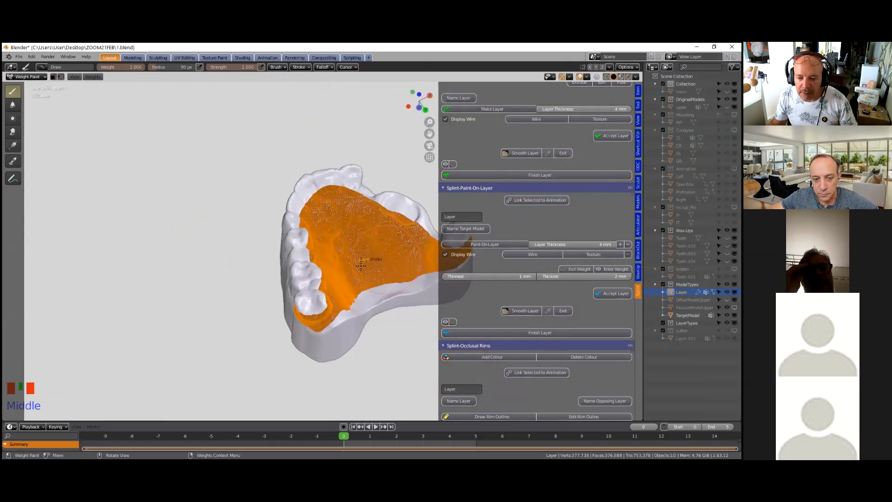
scroll(360, 265, "up", 2)
mouse_move(273, 238)
middle_mouse_down()
mouse_move(229, 229)
mouse_move(235, 238)
mouse_move(240, 212)
middle_mouse_up()
middle_click_drag(205, 245, 210, 196, "shift")
middle_click_drag(207, 221, 166, 232)
mouse_move(165, 231)
left_mouse_down()
mouse_move(163, 260)
mouse_move(229, 277)
mouse_move(235, 263)
mouse_move(203, 261)
mouse_move(229, 271)
left_mouse_up()
middle_click_drag(257, 281, 324, 269)
mouse_move(272, 250)
middle_mouse_down()
mouse_move(328, 265)
mouse_move(270, 257)
middle_mouse_up()
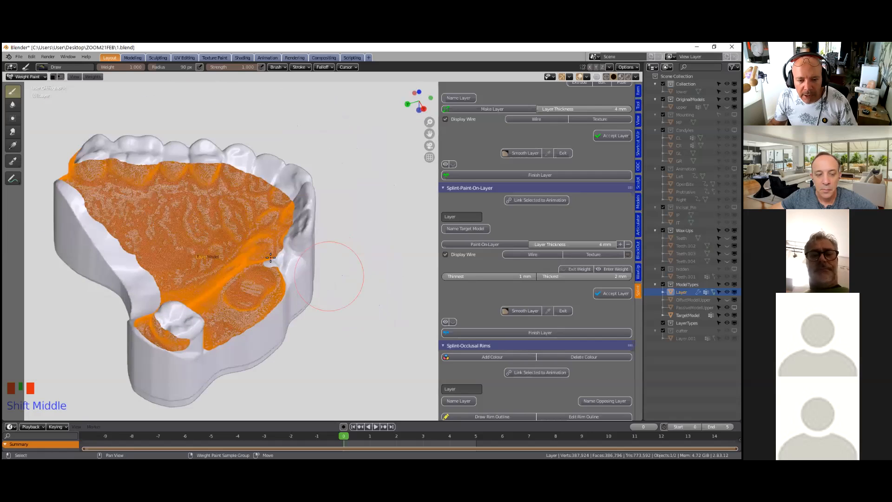
- Extend the painted layer over the outer side of the toothless ridge at its front end
scroll(277, 275, "up", 2)
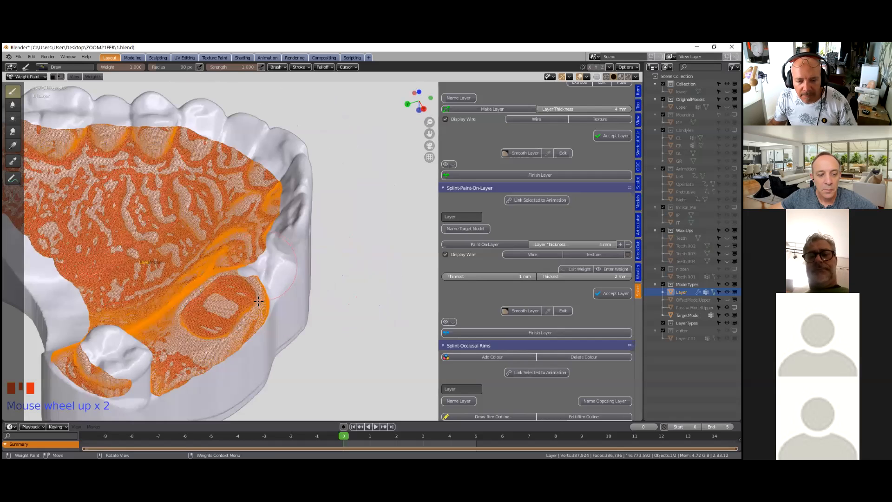
mouse_move(263, 282)
left_mouse_down()
mouse_move(245, 269)
mouse_move(294, 255)
left_mouse_up()
middle_click_drag(295, 264, 260, 254)
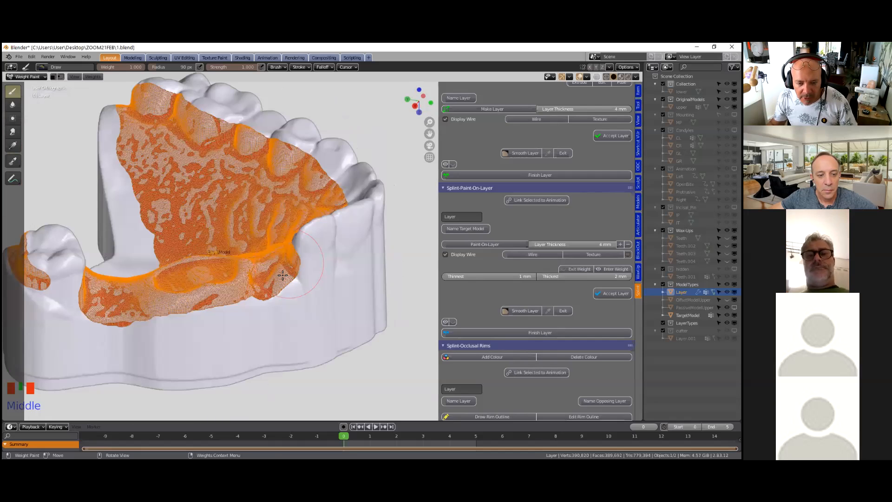
left_click_drag(292, 266, 270, 280)
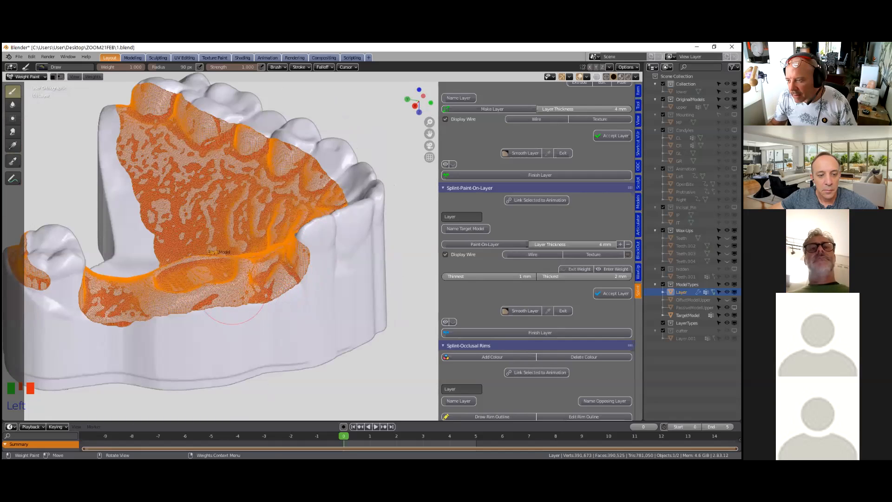
- Unhide the wax-up teeth Teeth, Teeth.002, Teeth.003 and Teeth.004 on the model
left_click(727, 238)
left_click(728, 246)
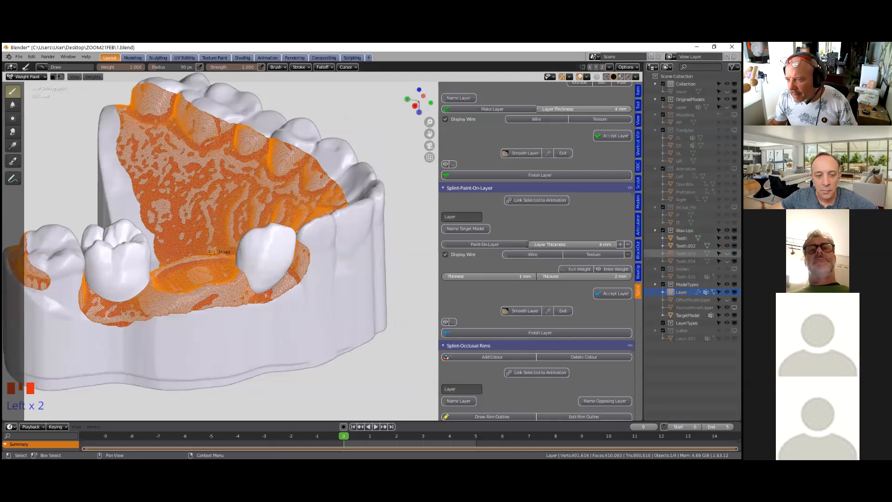
middle_click_drag(256, 230, 299, 237)
middle_click_drag(247, 225, 260, 246)
middle_click_drag(334, 258, 359, 179)
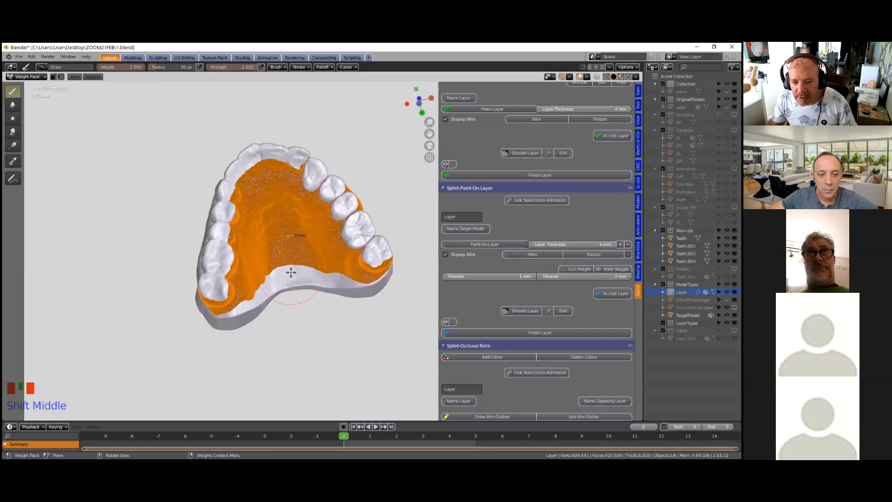
- Even out the painted layer's rear edge across the palate, using the subtract brush to erase the excess
scroll(291, 273, "up", 2)
scroll(250, 266, "up", 1)
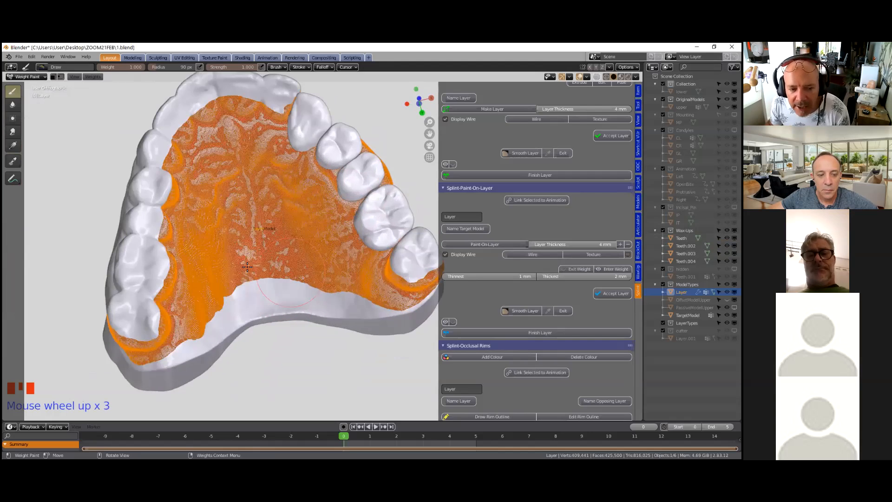
middle_click_drag(247, 266, 241, 262)
mouse_move(249, 277)
left_mouse_down()
mouse_move(237, 294)
mouse_move(250, 284)
left_mouse_up()
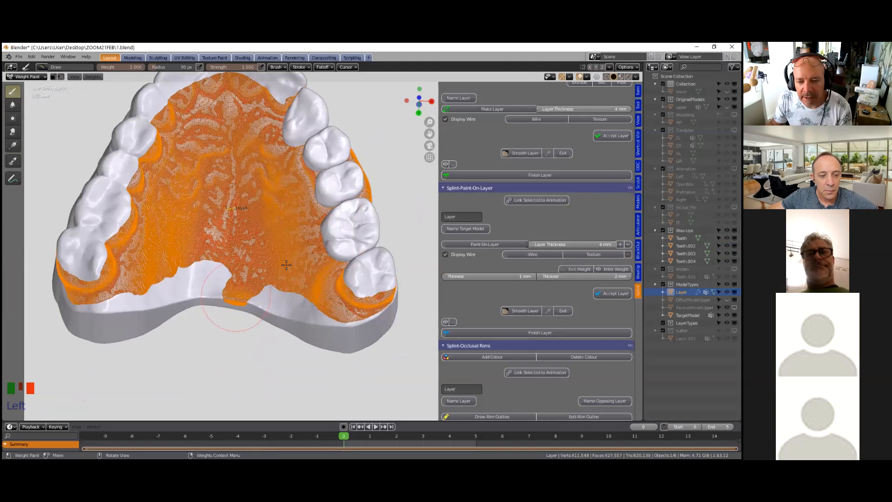
left_click(628, 245)
middle_click_drag(252, 311, 241, 300)
mouse_move(241, 300)
left_mouse_down()
mouse_move(241, 287)
mouse_move(255, 283)
left_mouse_up()
mouse_move(252, 286)
middle_mouse_down()
mouse_move(263, 294)
mouse_move(255, 286)
middle_mouse_up()
mouse_move(255, 286)
left_mouse_down()
mouse_move(199, 279)
mouse_move(143, 298)
left_mouse_up()
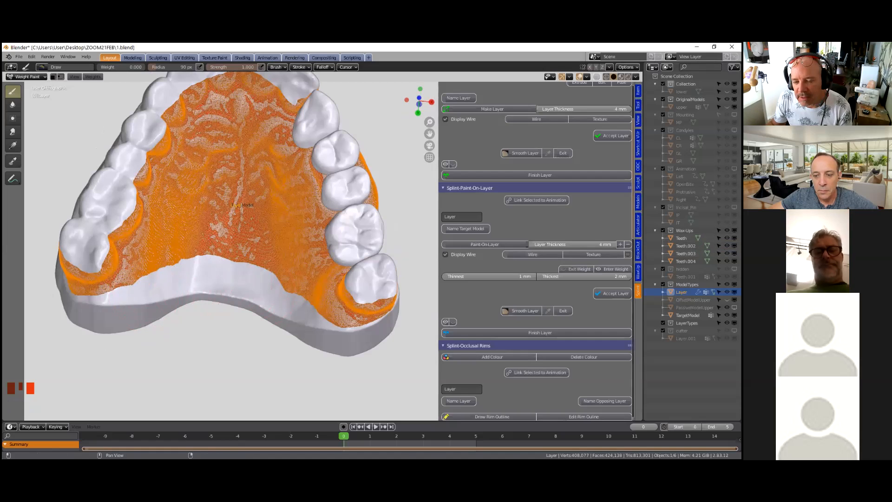
- Switch the layer's thickness preview back on and accept the painted layer
left_click(313, 269)
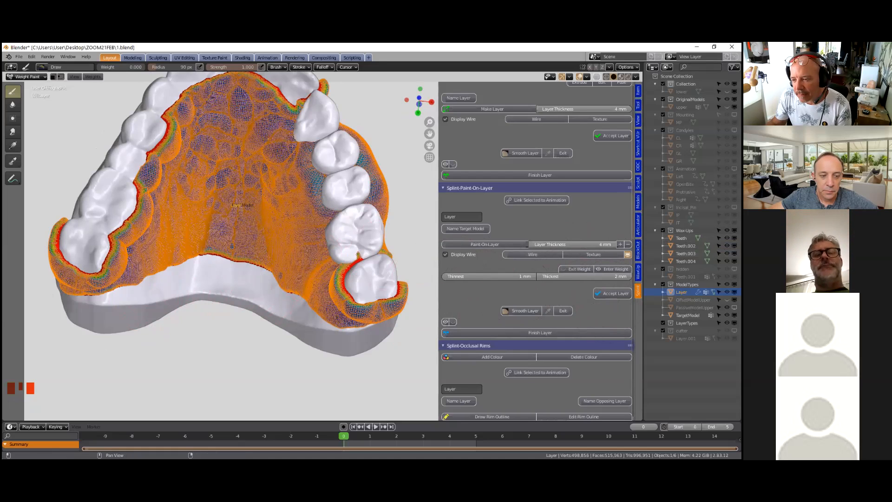
left_click(612, 294)
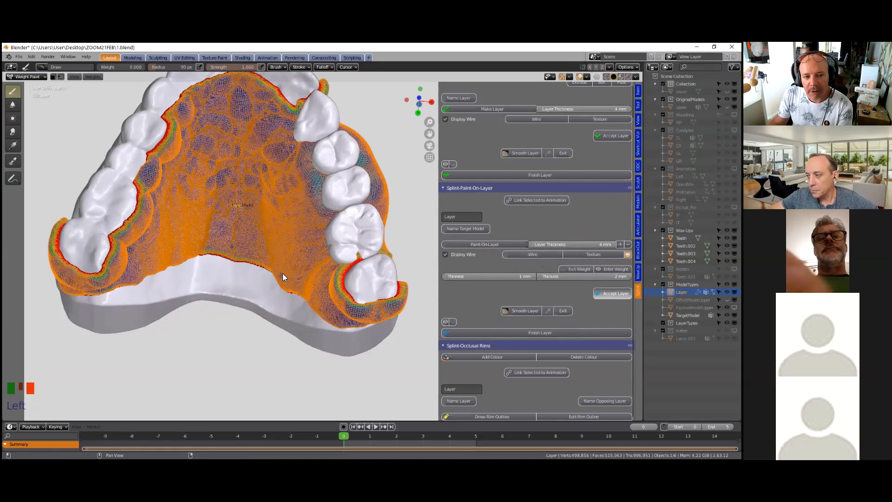
- Smooth the accepted layer along its borders with Smooth Layer, including around the back molars, and exit smoothing
scroll(305, 251, "down", 3)
middle_click_drag(304, 253, 337, 255)
scroll(317, 255, "up", 2)
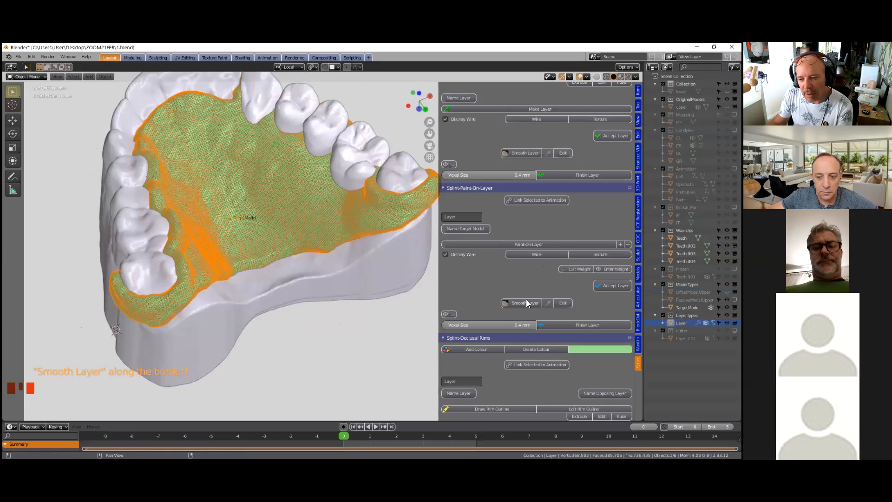
left_click(520, 304)
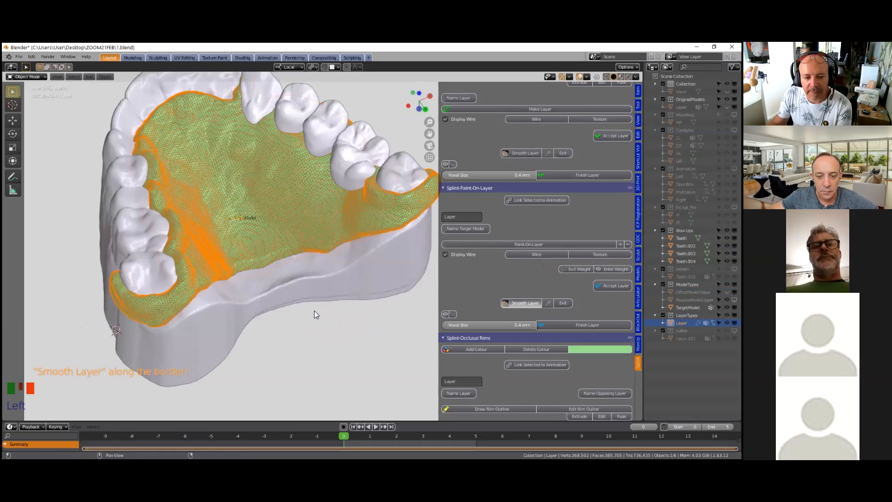
mouse_move(116, 285)
left_mouse_down()
mouse_move(121, 299)
mouse_move(227, 279)
mouse_move(254, 265)
left_mouse_up()
scroll(283, 276, "down", 3)
middle_click_drag(247, 275, 395, 287)
mouse_move(395, 288)
left_mouse_down()
mouse_move(219, 243)
mouse_move(233, 246)
mouse_move(340, 198)
mouse_move(330, 217)
left_mouse_up()
middle_click_drag(331, 218, 209, 175)
mouse_move(319, 257)
left_mouse_down()
mouse_move(269, 269)
mouse_move(207, 262)
mouse_move(209, 239)
mouse_move(316, 263)
left_mouse_up()
mouse_move(316, 263)
middle_mouse_down()
mouse_move(309, 278)
mouse_move(323, 280)
mouse_move(314, 289)
mouse_move(329, 284)
middle_mouse_up()
mouse_move(153, 316)
left_mouse_down()
mouse_move(260, 309)
mouse_move(200, 268)
mouse_move(185, 229)
mouse_move(197, 251)
mouse_move(144, 309)
mouse_move(122, 286)
left_mouse_up()
middle_click_drag(123, 284, 228, 279)
mouse_move(230, 291)
left_mouse_down()
mouse_move(250, 314)
mouse_move(254, 302)
left_mouse_up()
mouse_move(254, 302)
middle_mouse_down()
mouse_move(202, 320)
mouse_move(246, 303)
middle_mouse_up()
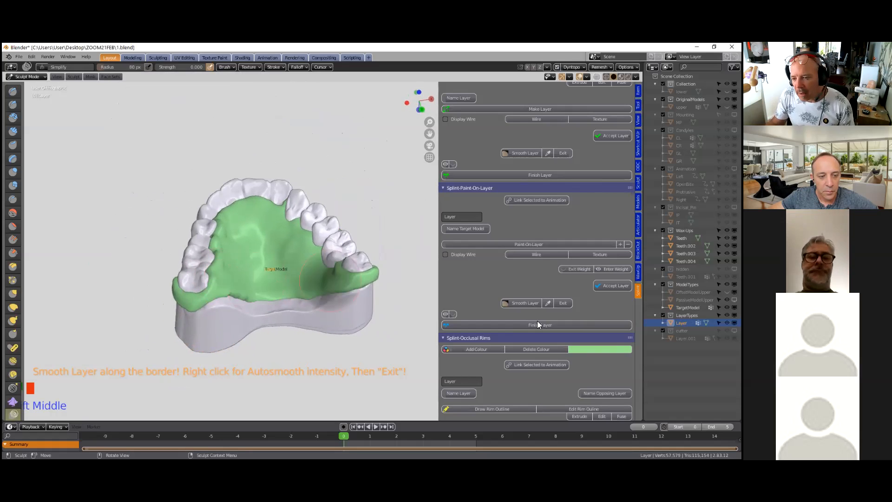
left_click(563, 303)
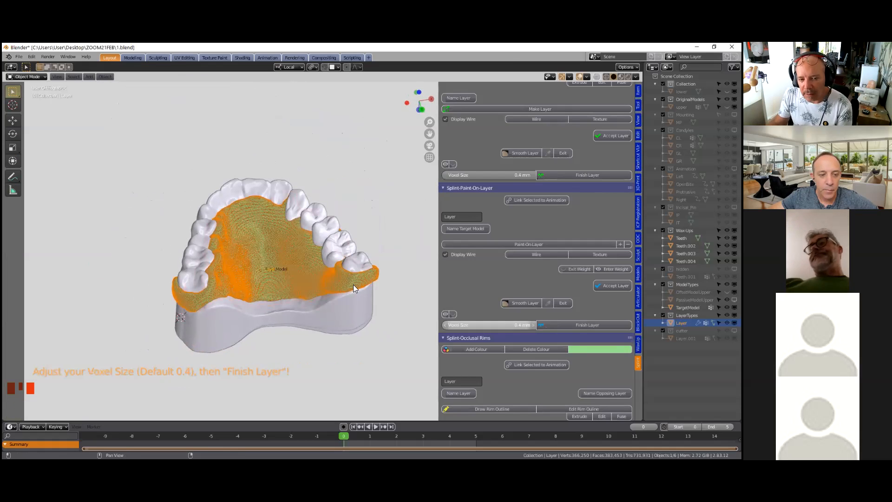
- Set the paint-on layer's voxel size to 0.3 mm and finish the layer
middle_click_drag(251, 286, 366, 341)
scroll(366, 341, "up", 2)
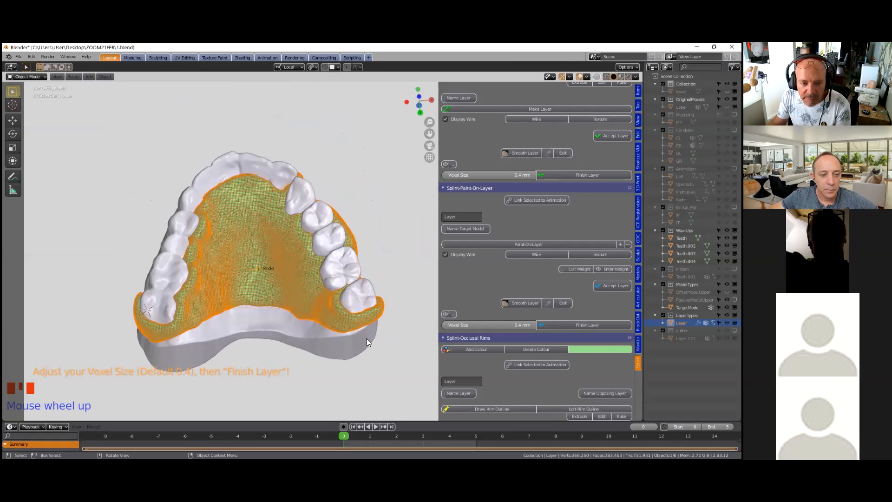
scroll(488, 325, "down", 2)
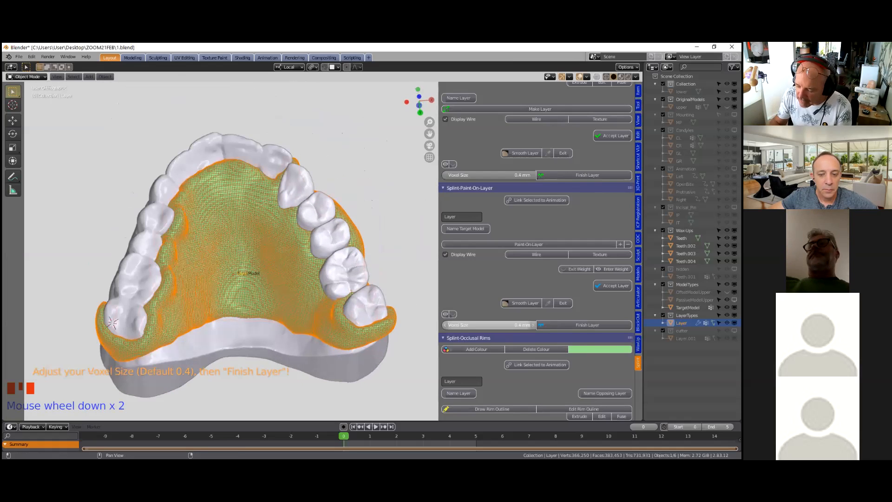
left_click_drag(499, 324, 487, 324)
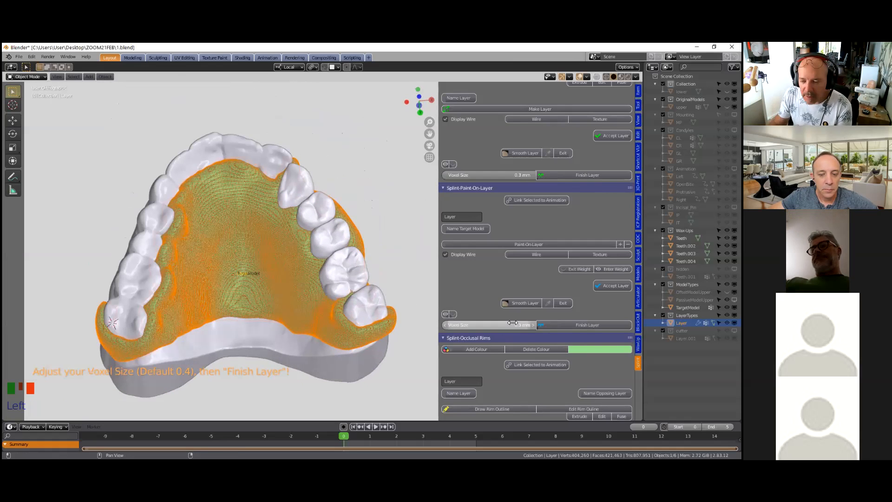
left_click(596, 325)
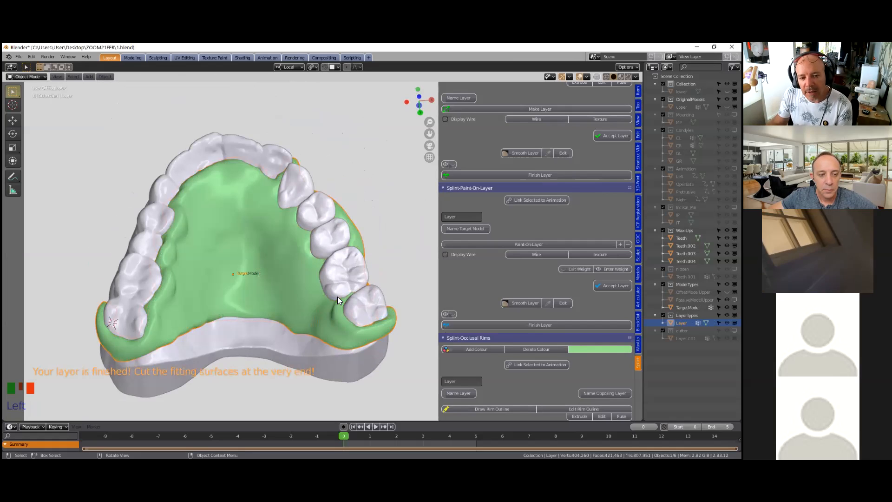
- Change the finished layer's colour to pink
left_click(584, 352)
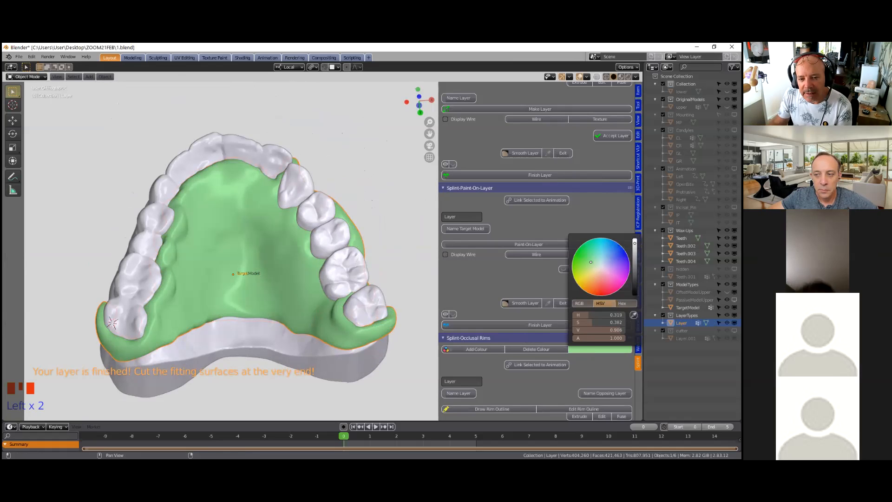
left_click_drag(591, 262, 603, 279)
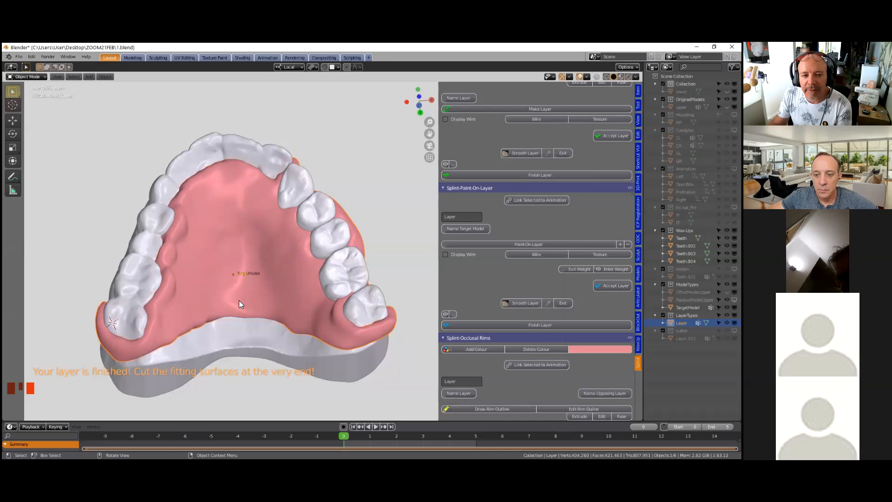
- Examine the finished layer from the palatal and outer sides, especially its fit around the wax-up teeth
scroll(240, 300, "down", 2)
middle_click_drag(240, 300, 316, 362)
scroll(198, 309, "up", 3)
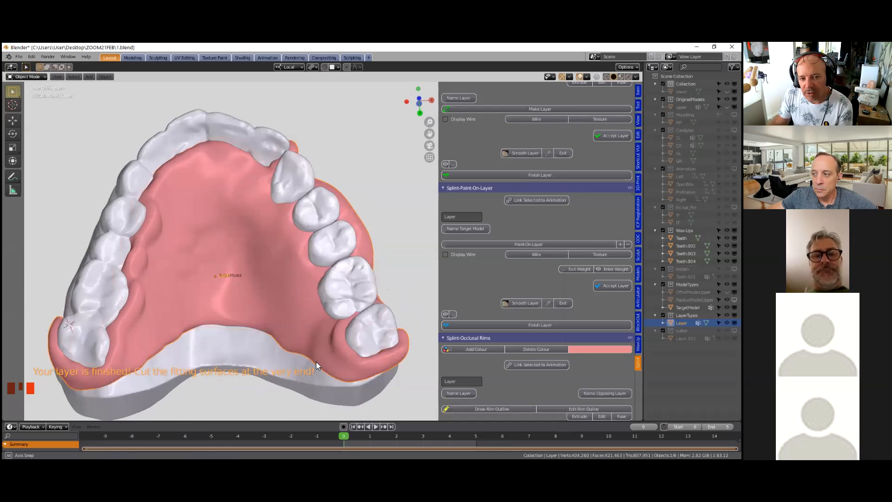
scroll(223, 241, "down", 1)
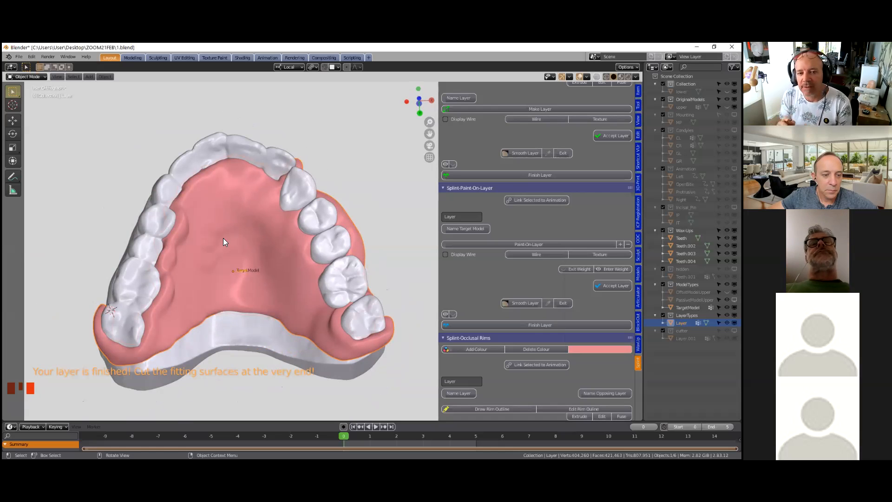
scroll(223, 238, "down", 3)
middle_click_drag(216, 247, 304, 309)
scroll(349, 282, "up", 5)
scroll(389, 263, "up", 4)
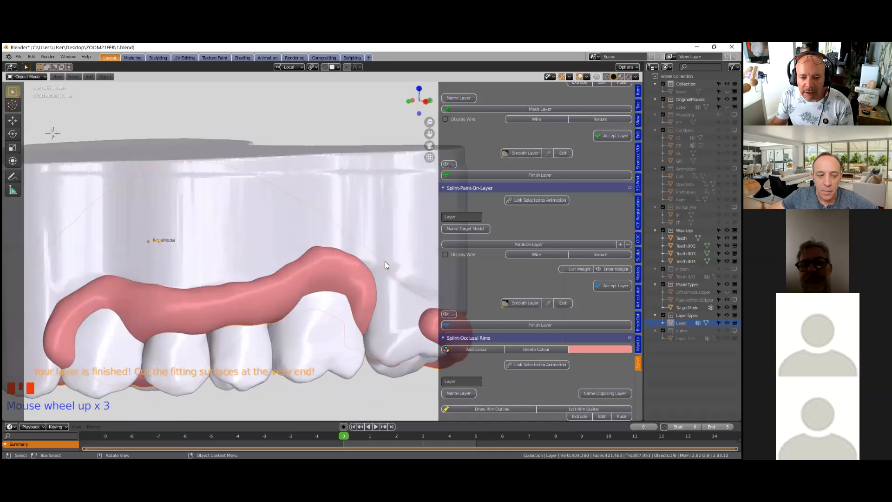
scroll(356, 296, "down", 2)
scroll(302, 314, "down", 2)
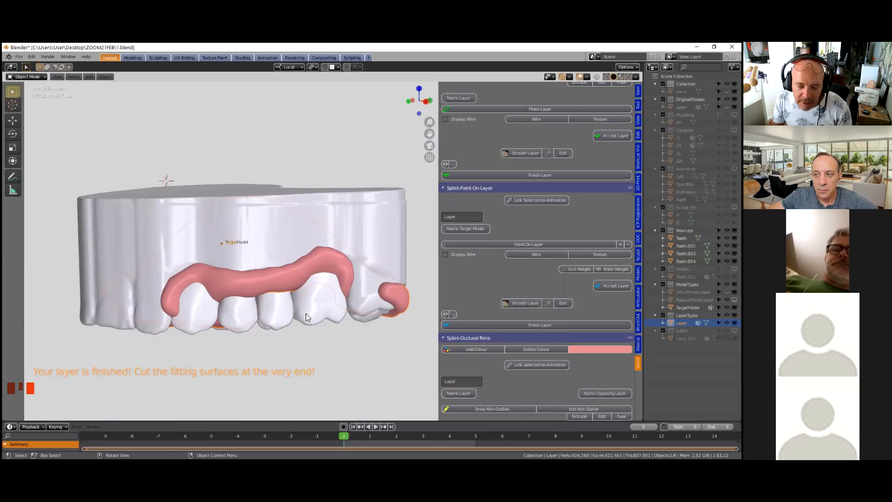
scroll(305, 319, "up", 4)
middle_click_drag(305, 334, 311, 297)
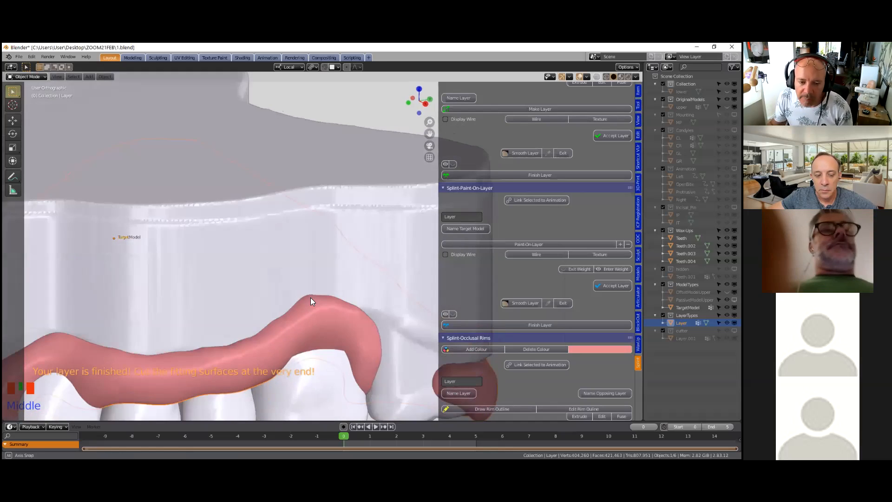
scroll(289, 256, "down", 5)
scroll(321, 259, "up", 2)
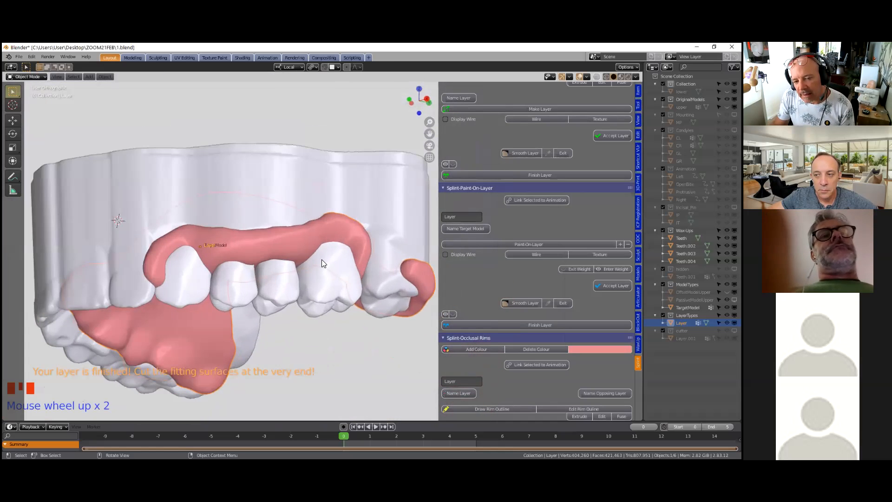
scroll(318, 261, "down", 2)
mouse_move(317, 261)
middle_mouse_down()
mouse_move(332, 202)
mouse_move(319, 266)
middle_mouse_up()
scroll(328, 288, "up", 1)
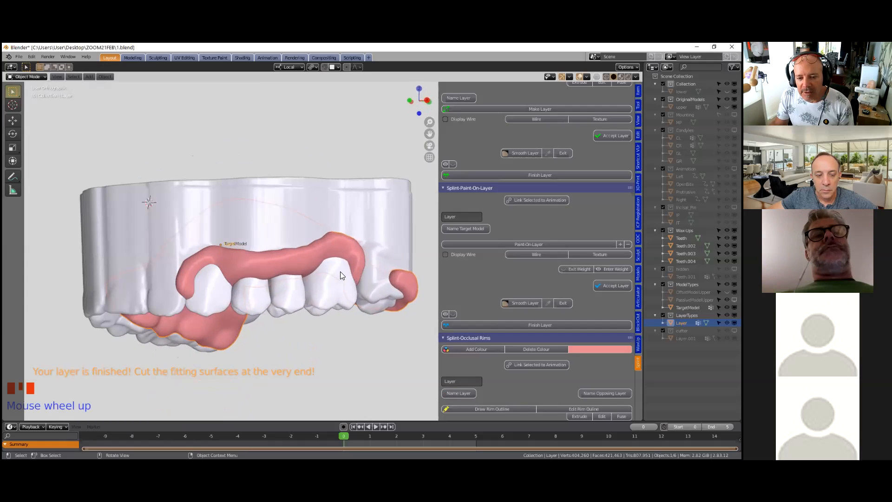
- Select the wax-up molar named Teeth and open the WaxUP tools
left_click(339, 269)
middle_click_drag(339, 269, 313, 273)
scroll(311, 277, "up", 3)
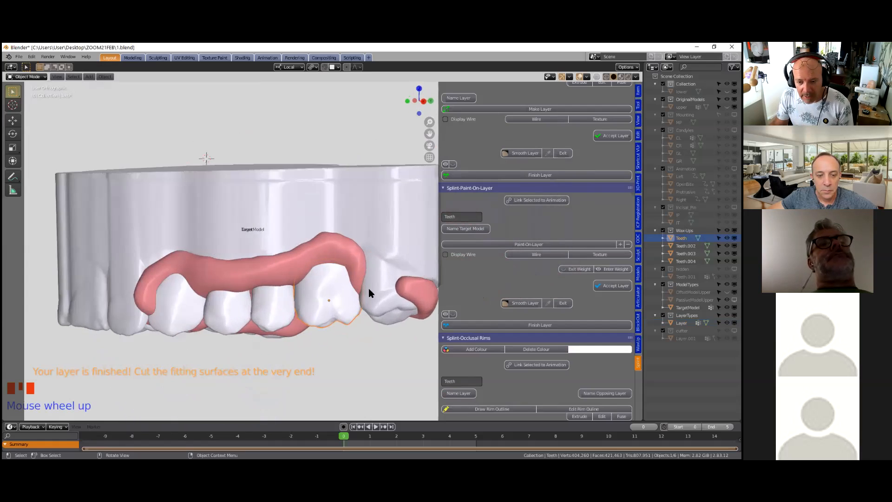
scroll(321, 285, "down", 4)
middle_click_drag(321, 284, 389, 182)
left_click(638, 344)
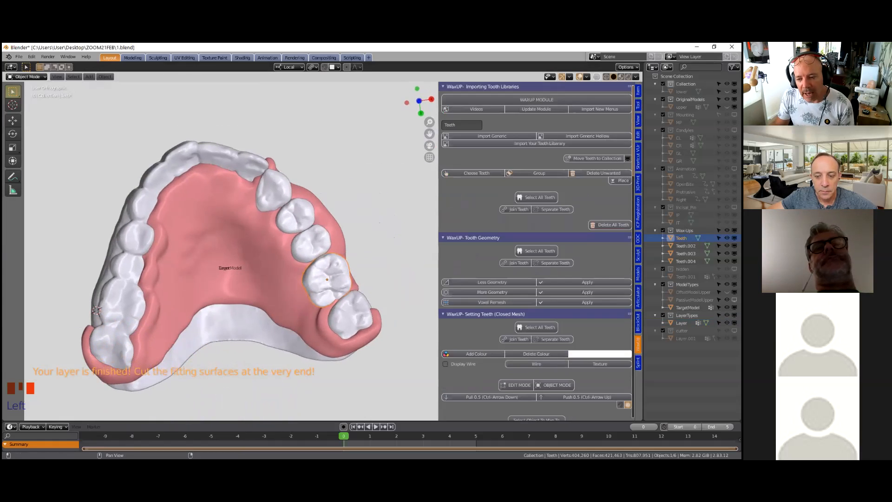
- Hide the pink denture layer and the TargetModel, leaving only the wax-up teeth in view
scroll(300, 259, "down", 2)
middle_click_drag(300, 259, 276, 264)
scroll(289, 315, "up", 2)
left_click(276, 265)
key("h")
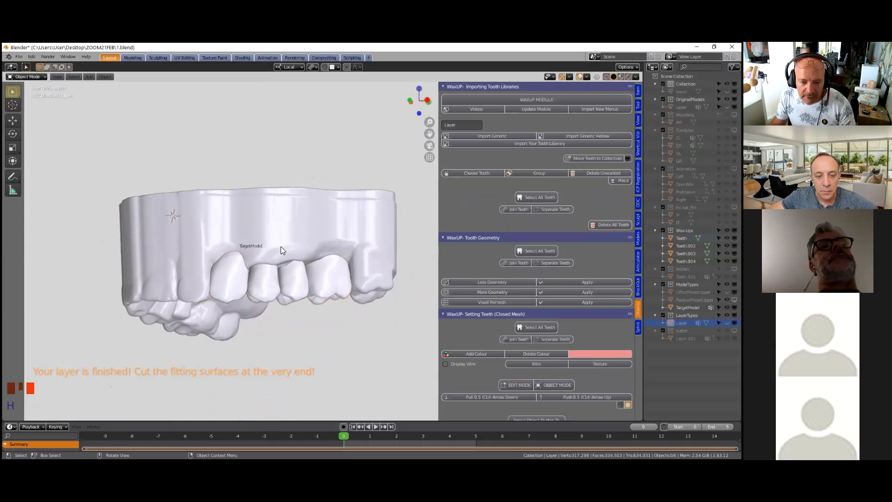
left_click(281, 250)
key("h")
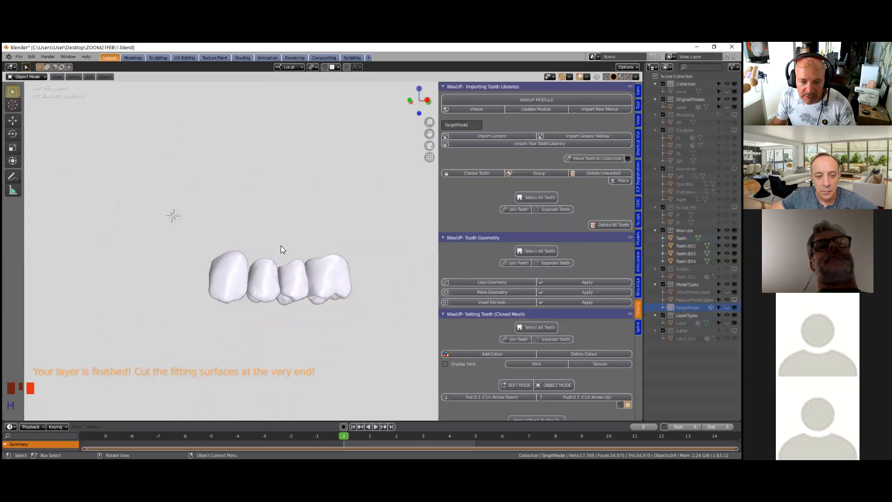
- Select the wax-up molar named Teeth and create a gum around it with the Gum Design tools
left_click(331, 279)
middle_click_drag(331, 279, 309, 279)
scroll(305, 284, "up", 5)
scroll(319, 325, "down", 3)
middle_click_drag(319, 325, 320, 237)
middle_click_drag(292, 287, 282, 291)
scroll(588, 340, "down", 9)
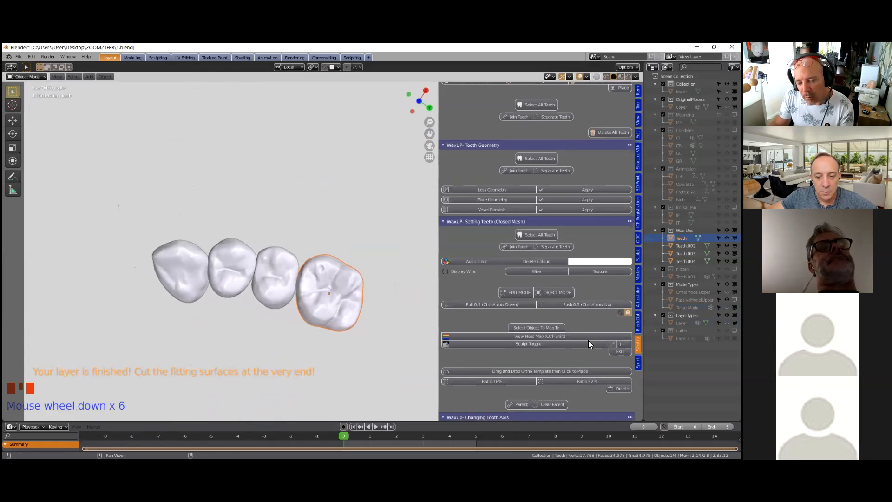
scroll(589, 341, "down", 20)
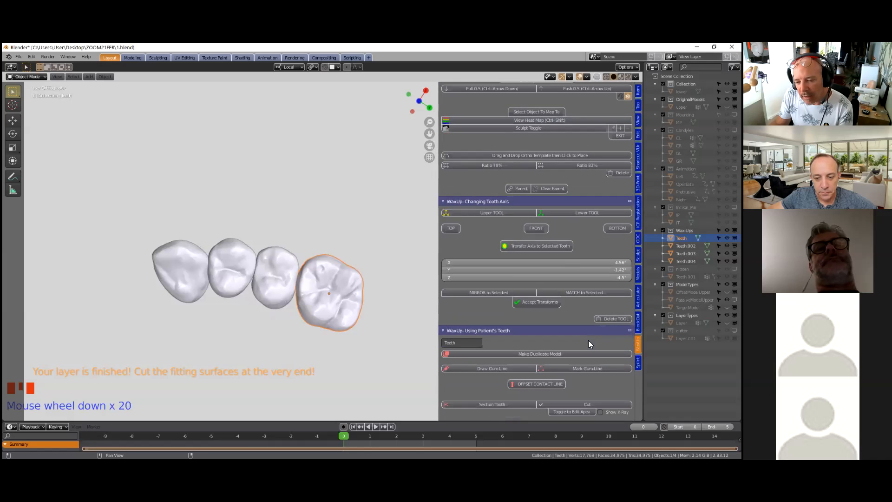
scroll(588, 341, "down", 8)
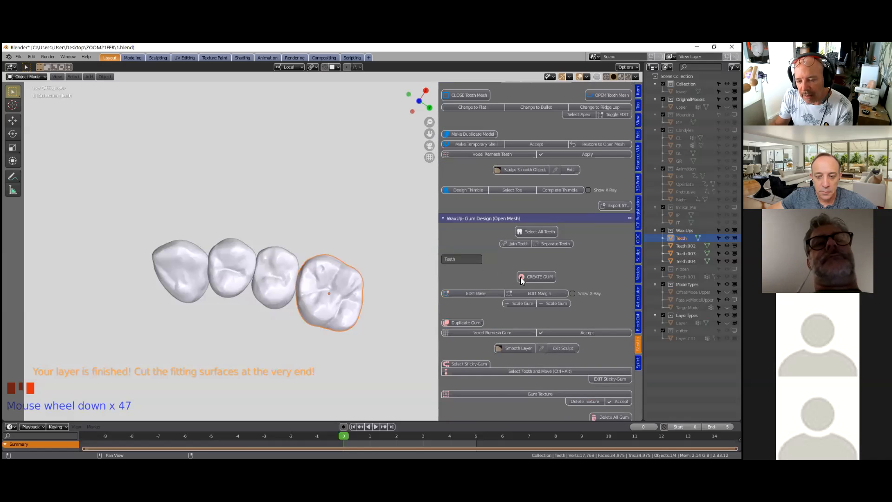
left_click(551, 278)
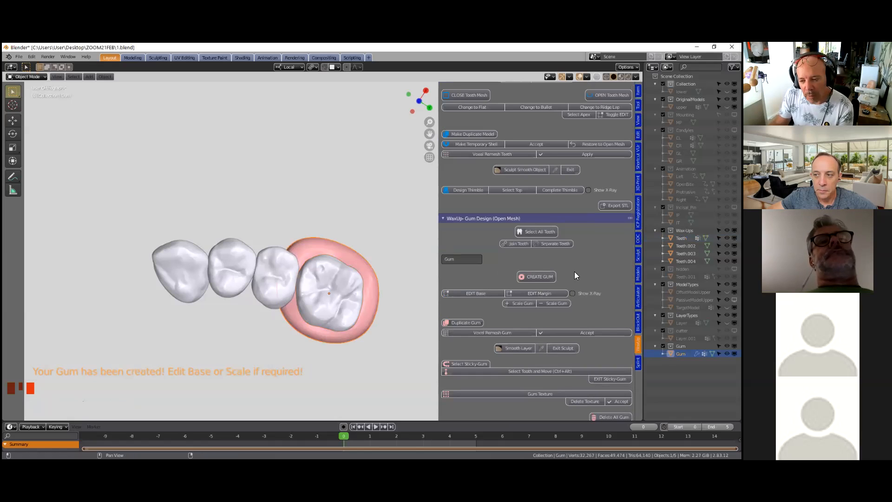
- Scale the molar's gum down so it fits more closely around the tooth
middle_click_drag(355, 283, 287, 388)
scroll(340, 359, "up", 3)
scroll(341, 359, "down", 3)
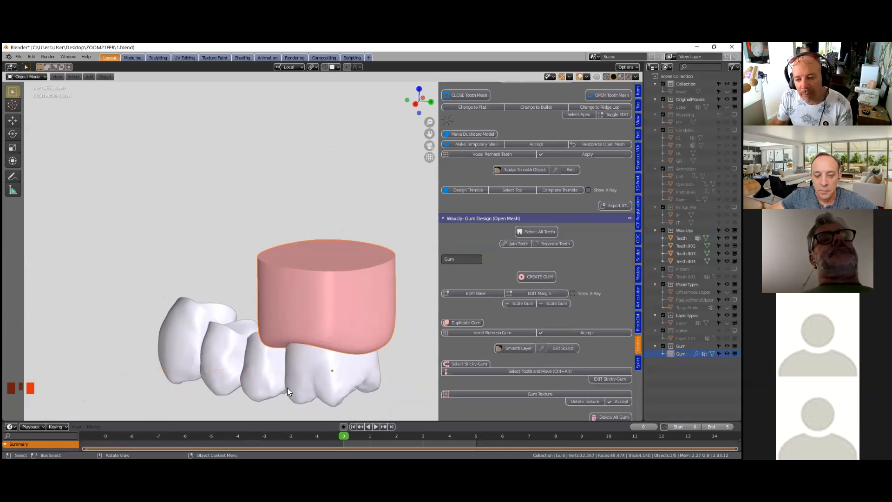
scroll(298, 389, "down", 2)
middle_click_drag(312, 391, 367, 337)
left_click(554, 303)
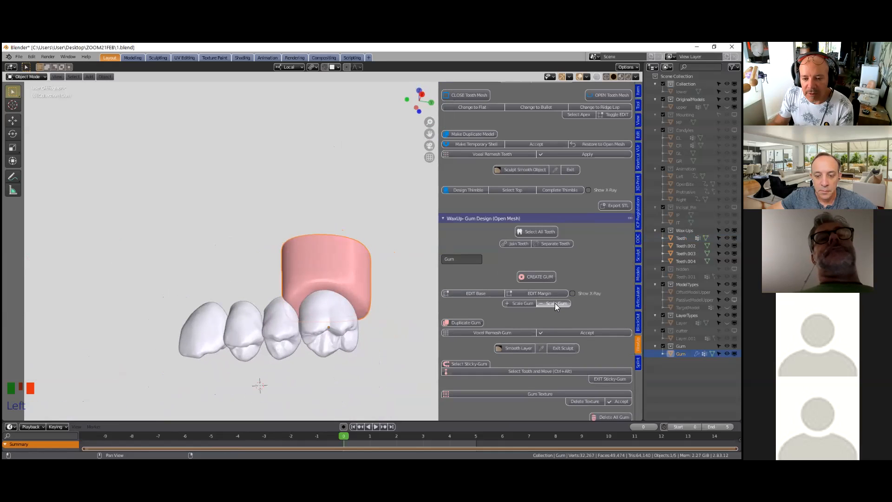
left_click(556, 302)
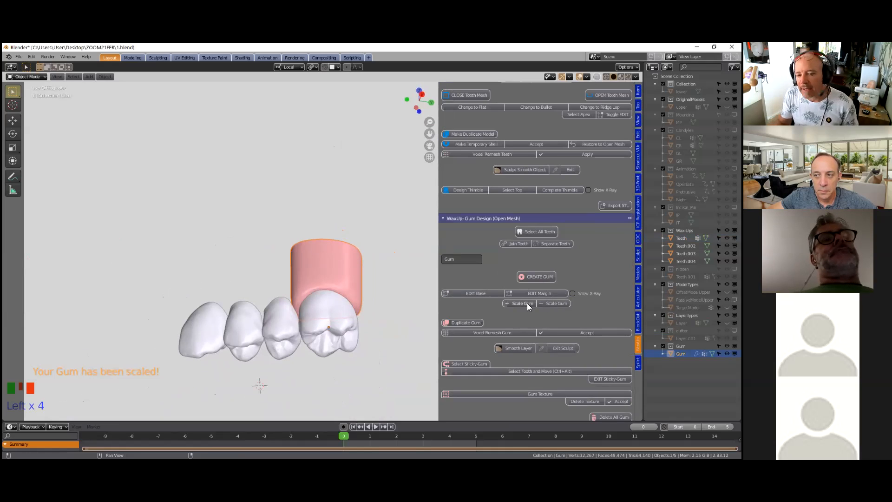
middle_click_drag(327, 297, 315, 335)
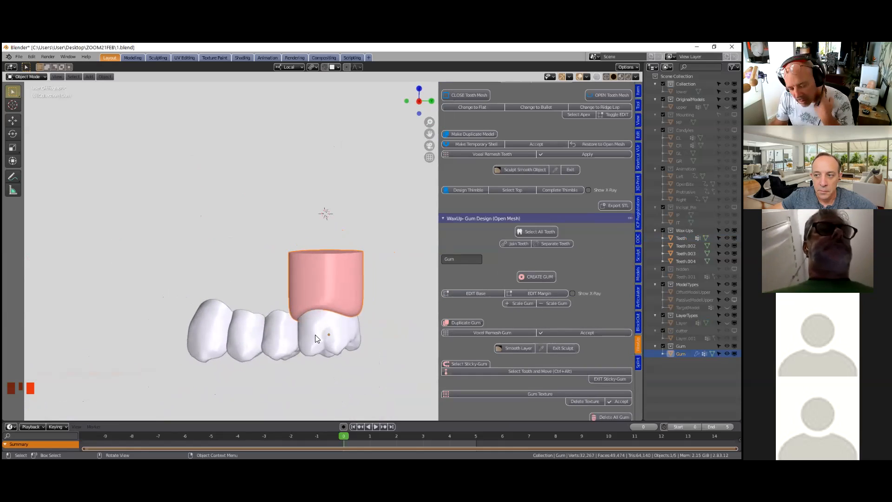
- Unhide all models, hide OffsetModelUpper again, and select the molar's gum
scroll(343, 239, "down", 3)
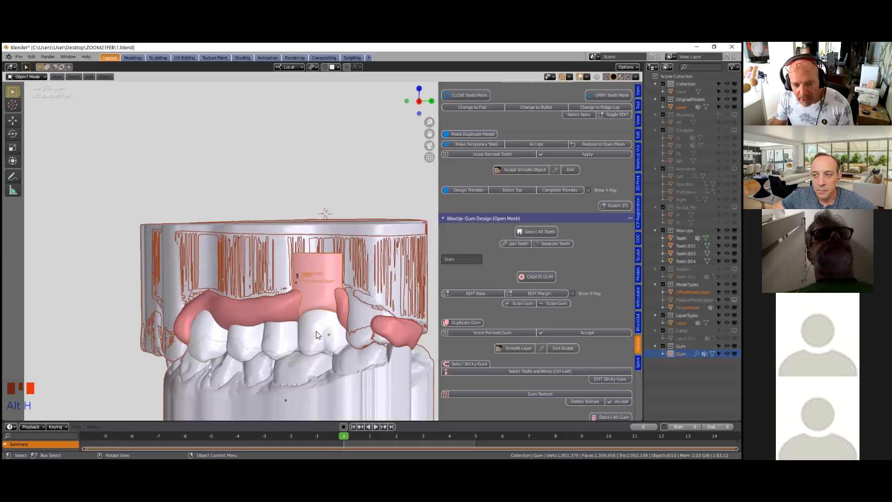
left_click(369, 244)
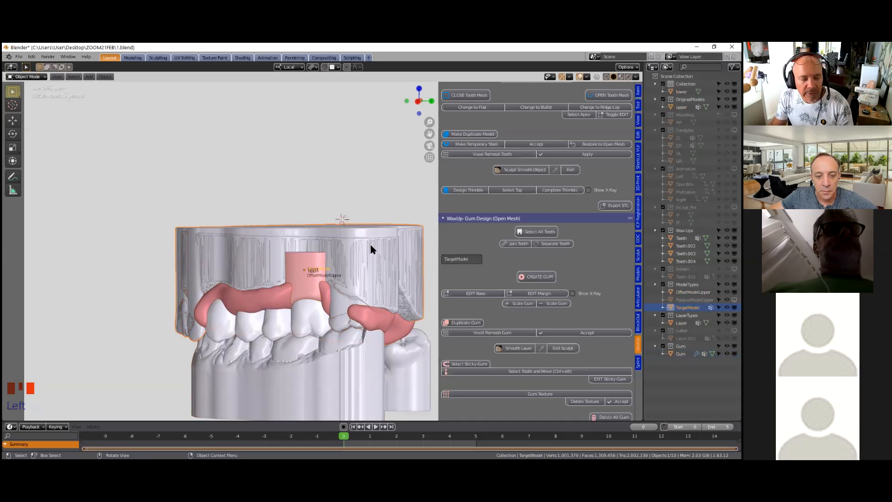
left_click(370, 245)
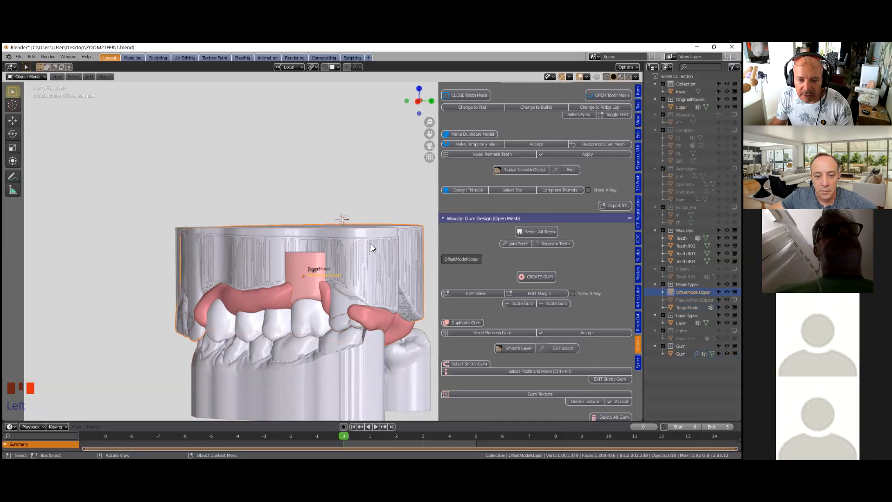
left_click(365, 256)
middle_click_drag(311, 272, 505, 303)
scroll(292, 295, "up", 2)
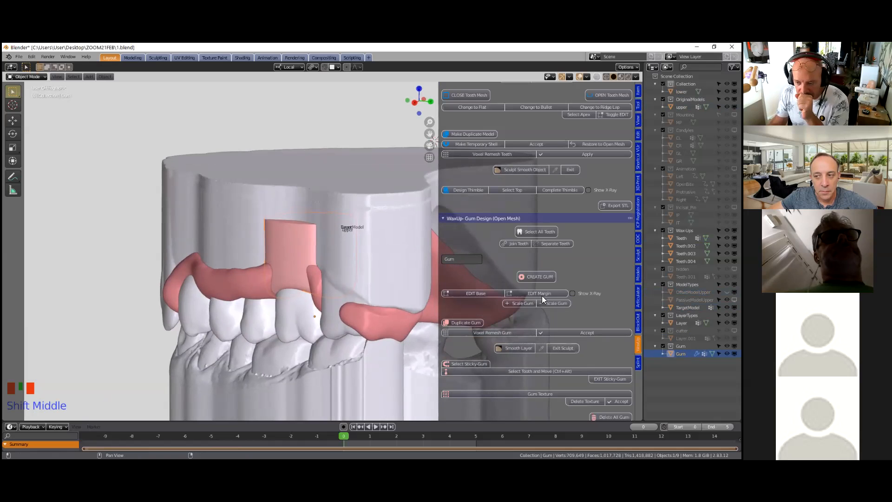
- Open the gum's base for editing, move it into the upper model, and scale it down with a larger proportional influence
left_click(473, 293)
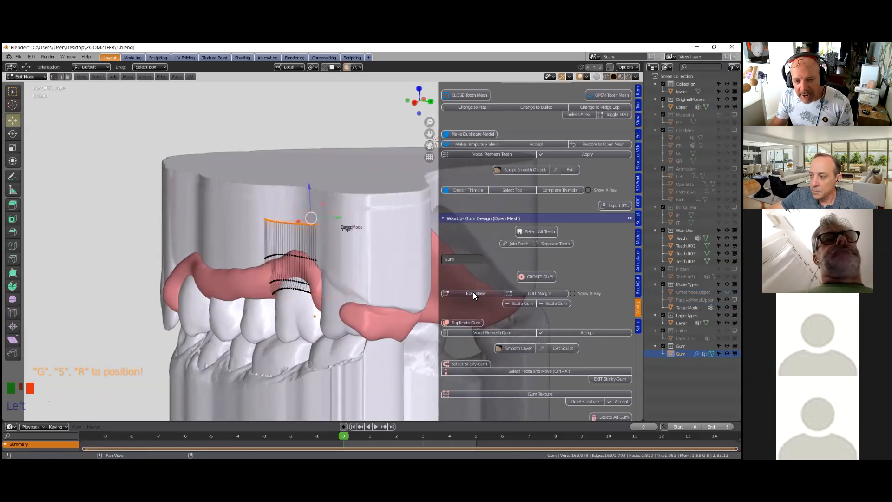
middle_click_drag(331, 281, 310, 218)
key("g")
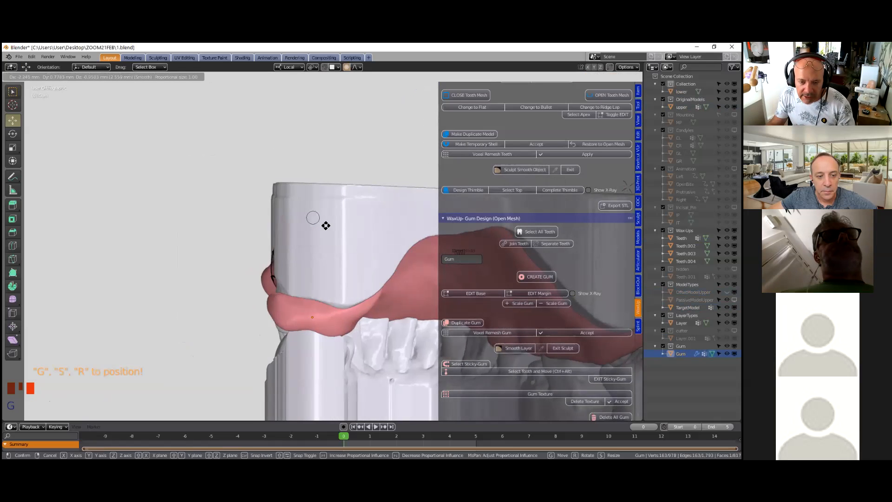
left_click(326, 223)
middle_click_drag(296, 269, 242, 171)
key("s")
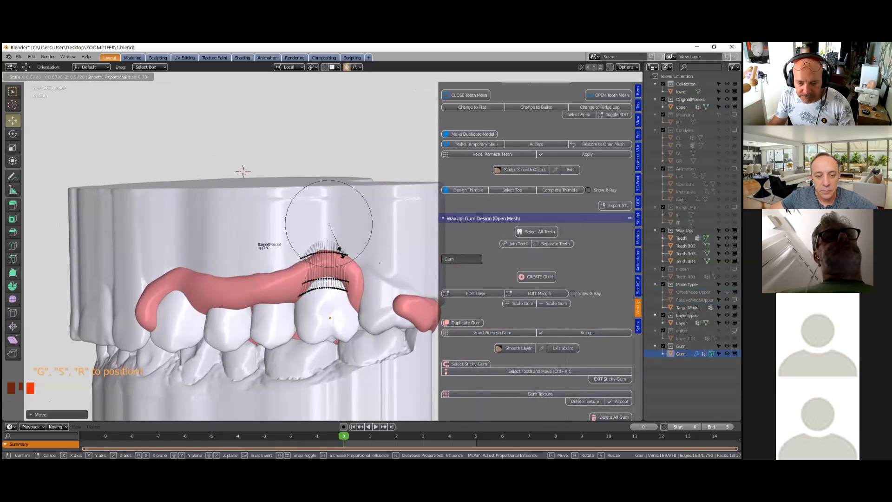
left_click(337, 243)
- Lower the gum's base about 4.5 mm towards the molar with proportional editing, and finish editing the base
mouse_move(337, 242)
middle_mouse_down()
mouse_move(245, 280)
mouse_move(219, 279)
mouse_move(344, 288)
mouse_move(325, 260)
mouse_move(334, 235)
middle_mouse_up()
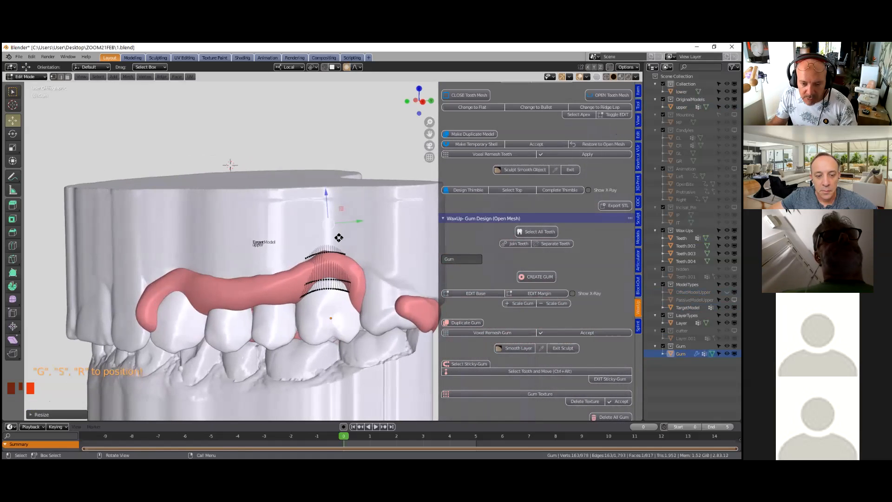
key("g")
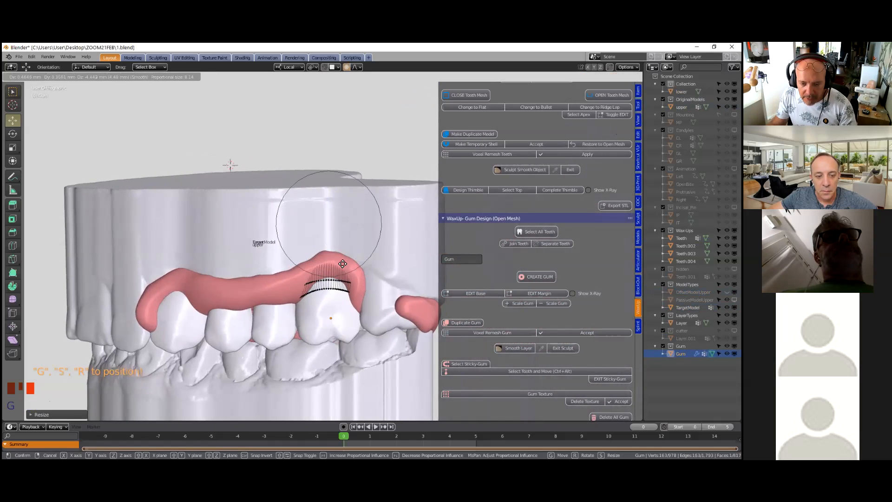
left_click(345, 263)
middle_click_drag(326, 308, 471, 293)
scroll(353, 322, "up", 3)
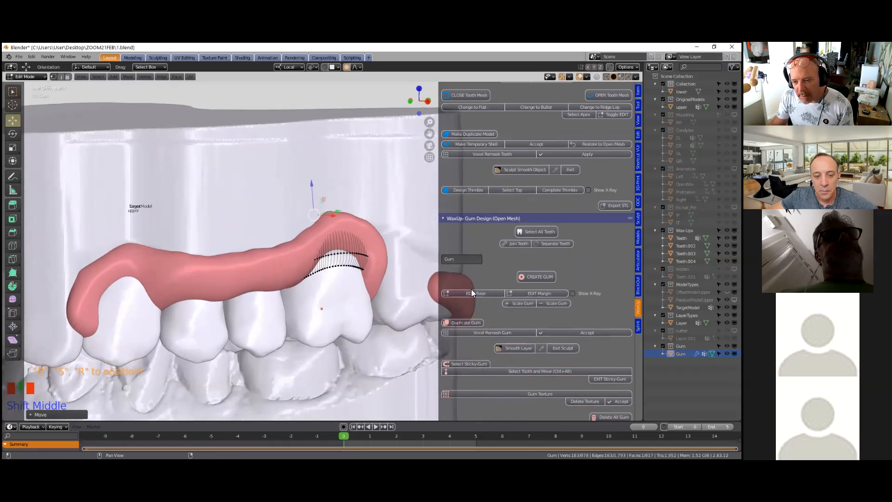
left_click(479, 294)
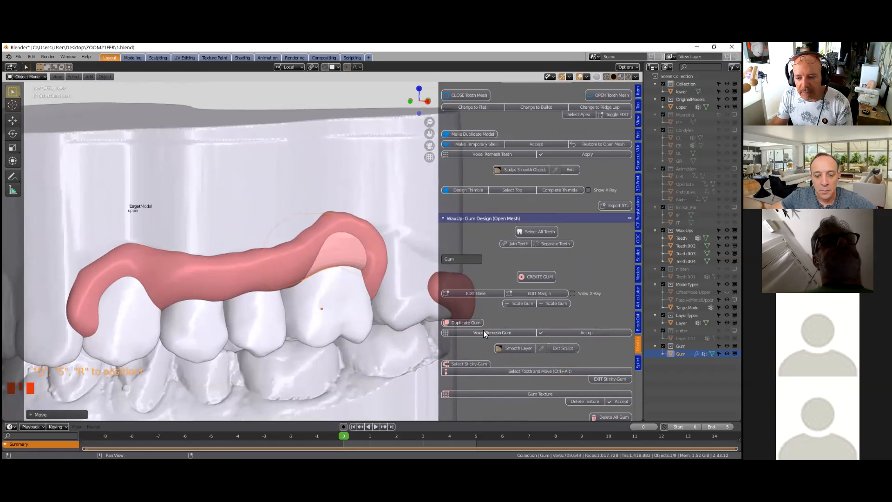
key("Tab")
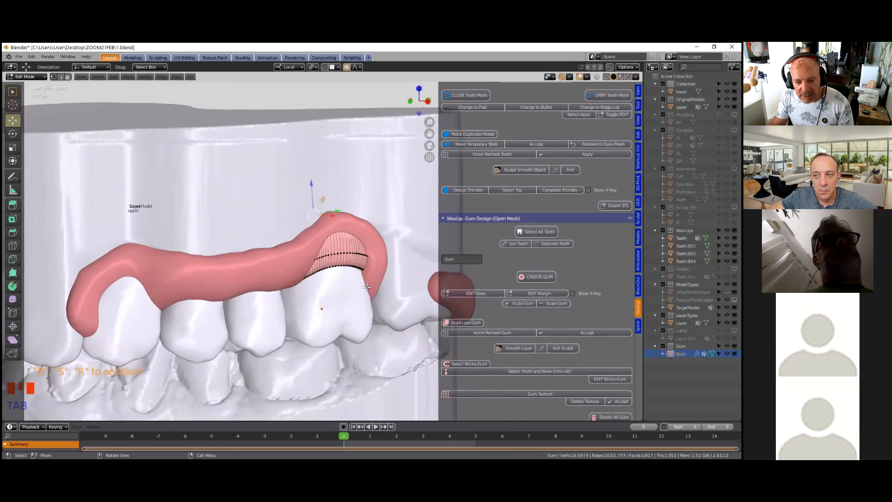
key("Tab")
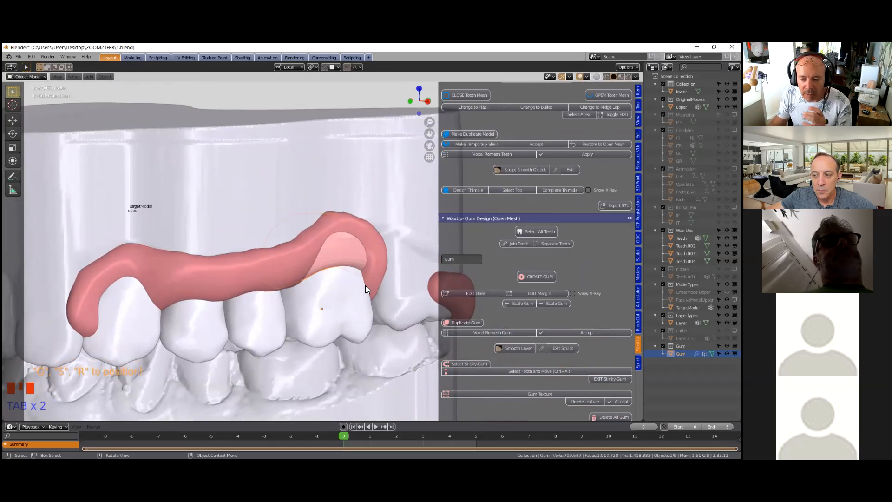
- Voxel-remesh the molar's gum with the Gum Design tools and accept the result
left_click(486, 333)
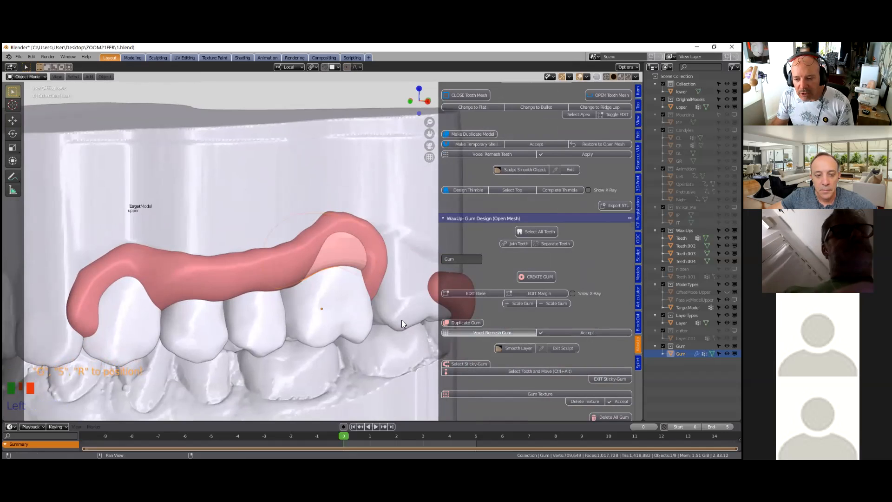
left_click(590, 333)
middle_click_drag(289, 289, 342, 247)
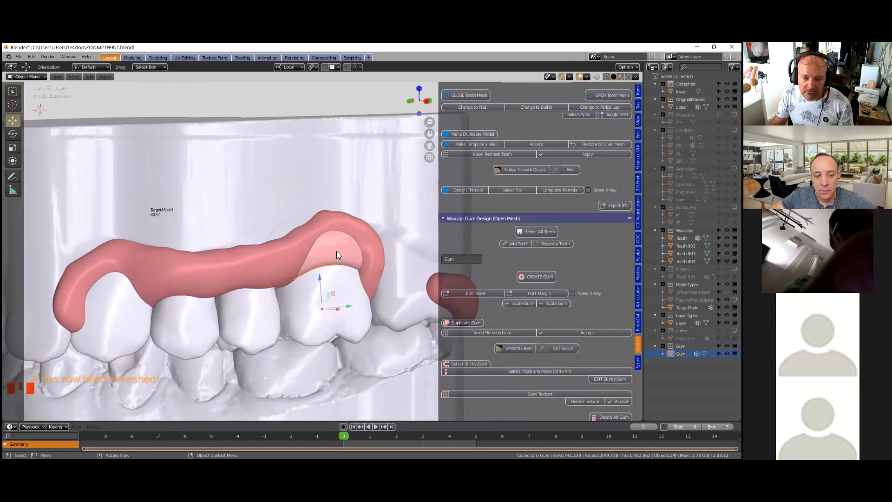
- Add the pink denture layer to the gum selection and join the two into one object
left_click(252, 233, "shift")
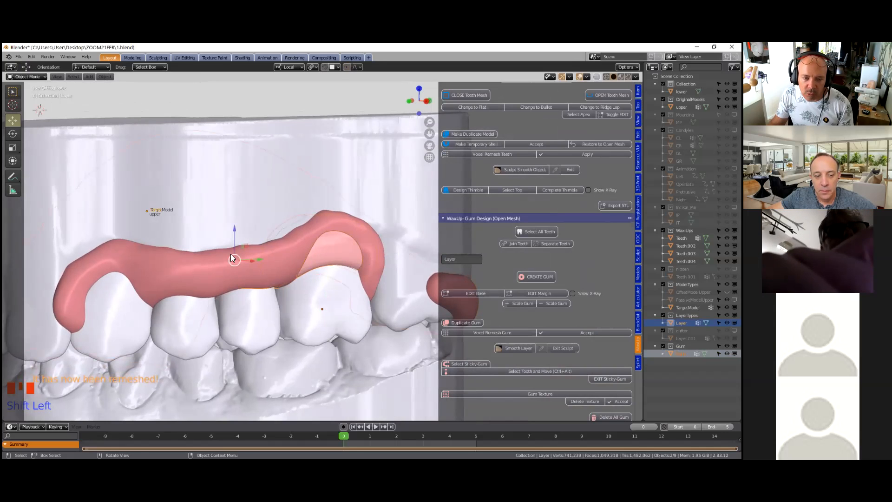
scroll(234, 258, "down", 2)
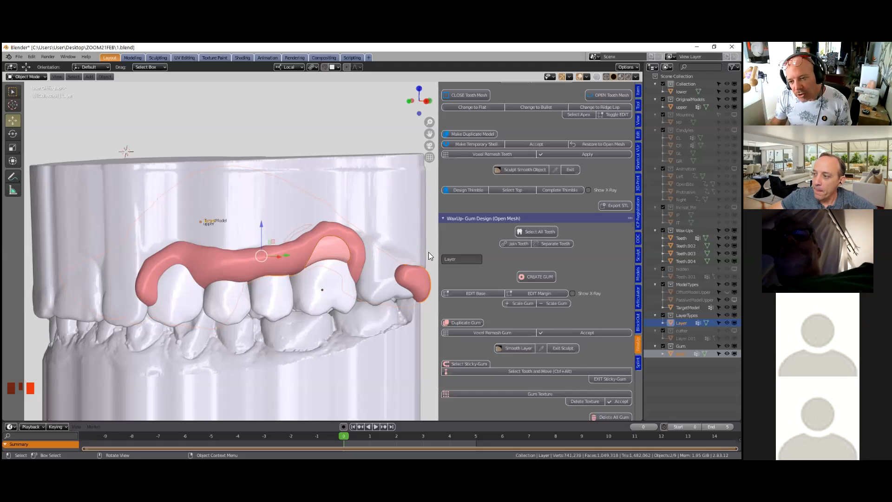
left_click(512, 244)
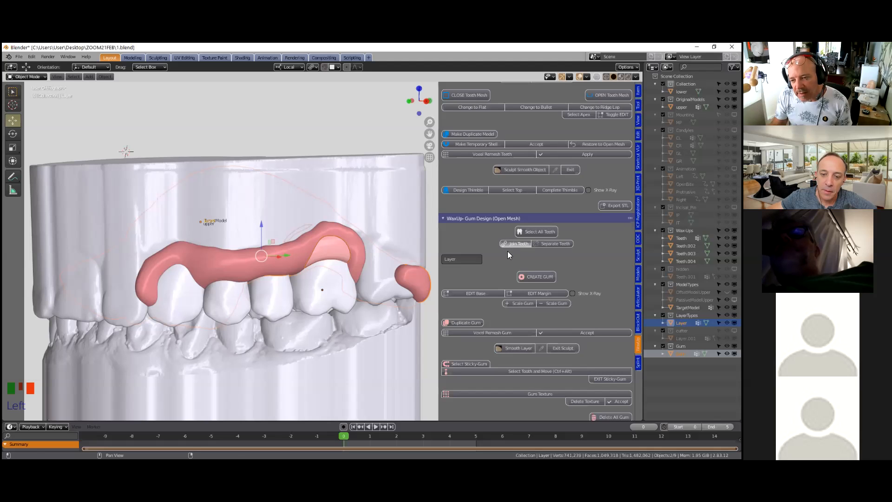
scroll(354, 303, "down", 2)
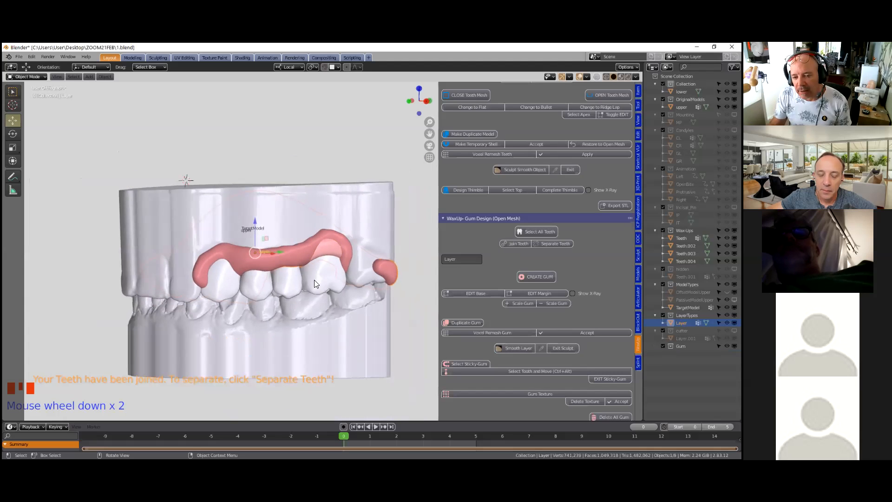
scroll(313, 246, "up", 4)
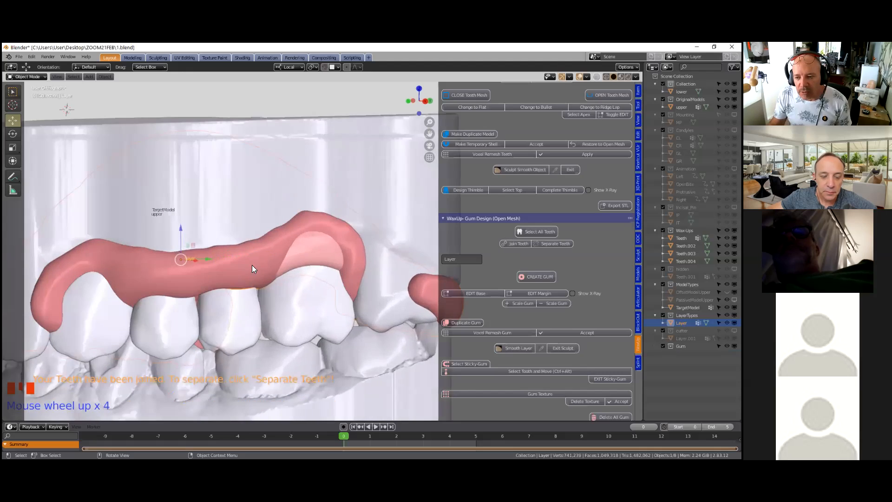
scroll(298, 269, "up", 1)
scroll(395, 293, "down", 2)
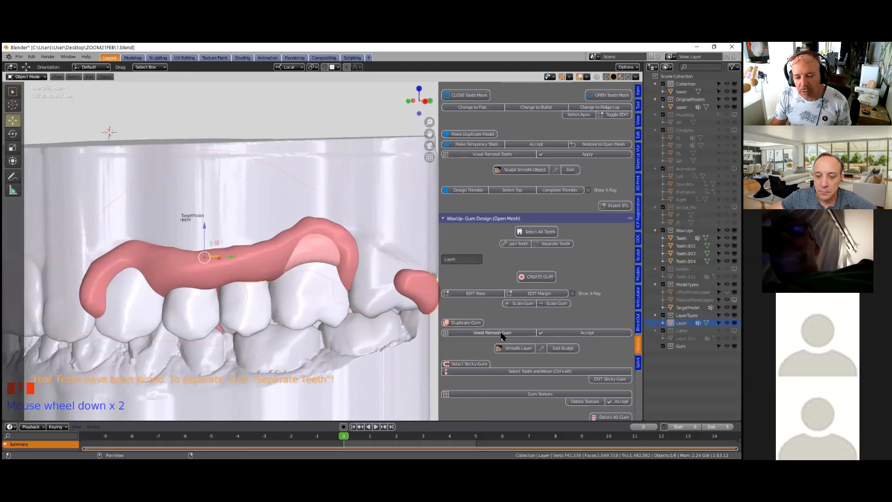
- Start a voxel remesh of the joined gum and layer, and set its voxel size to 0.2 mm
left_click(490, 332)
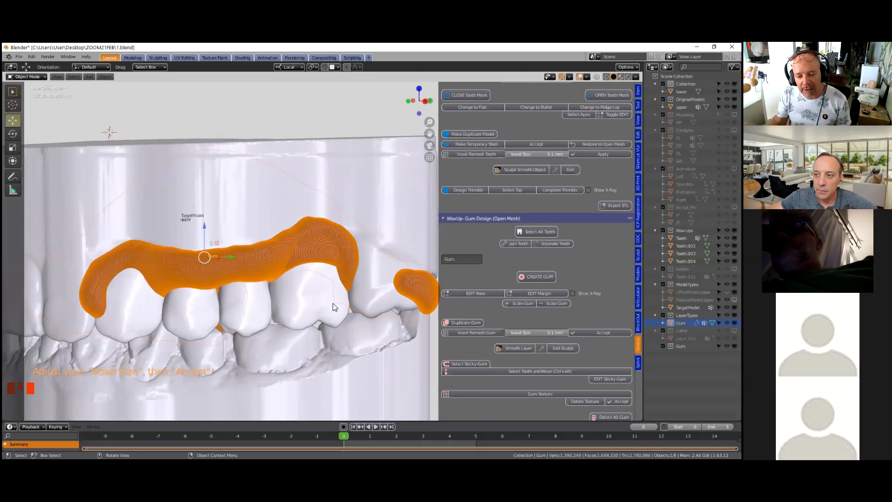
scroll(333, 302, "up", 2)
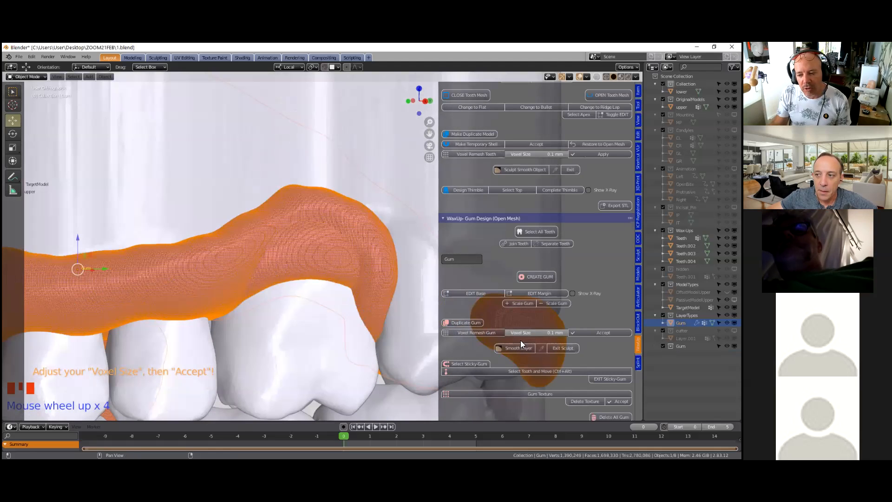
left_click(533, 333)
type("0.2")
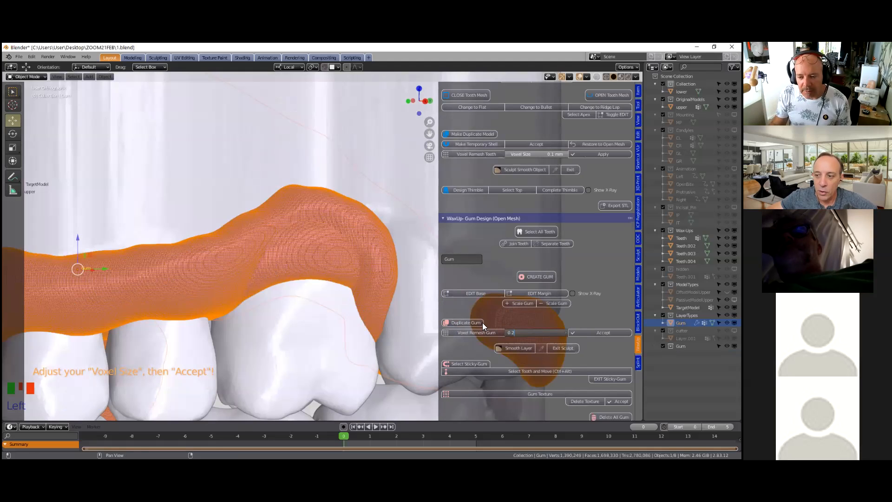
key("Return")
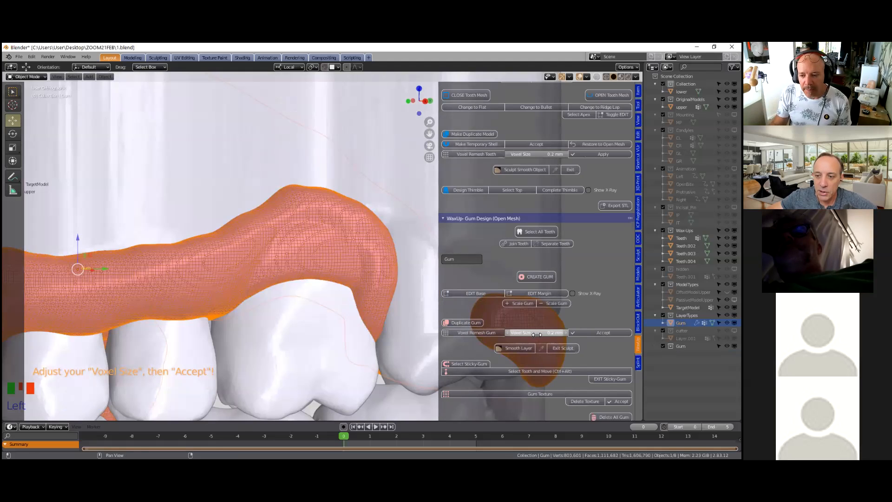
- Set the voxel size of the joined gum's remesh to 0.1 mm and accept the remesh
left_click(535, 333)
type("0")
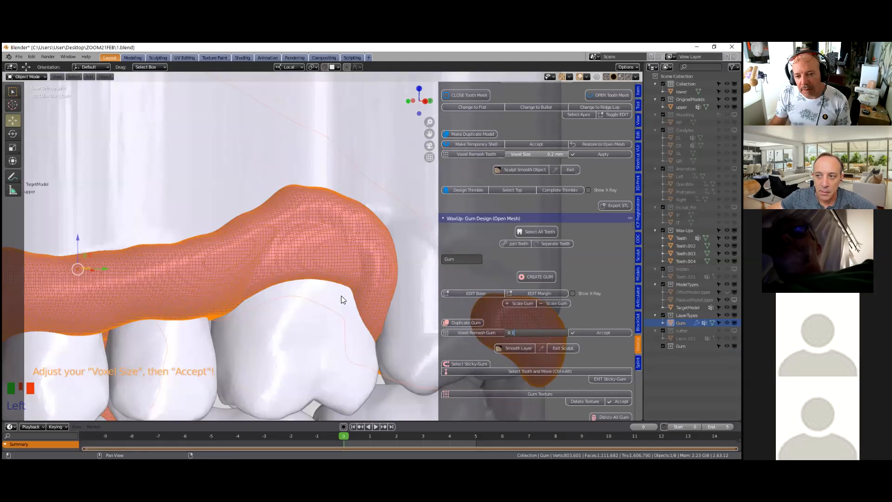
type(".1")
key("Return")
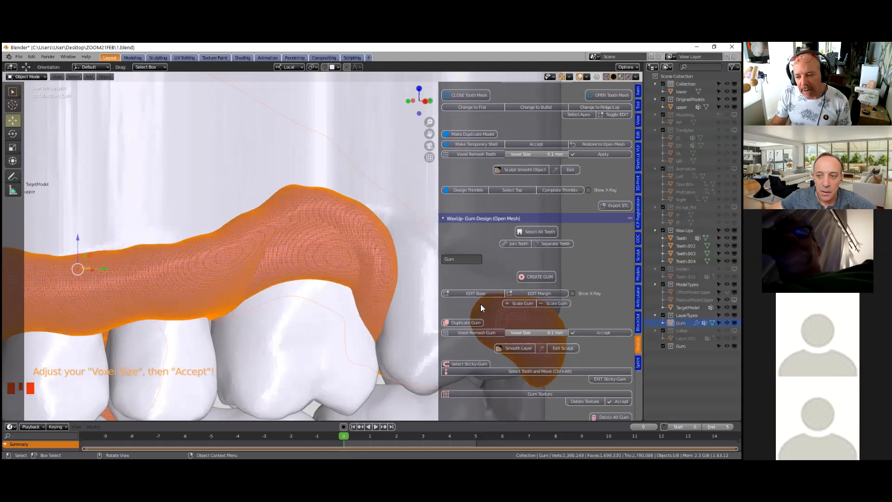
left_click(600, 333)
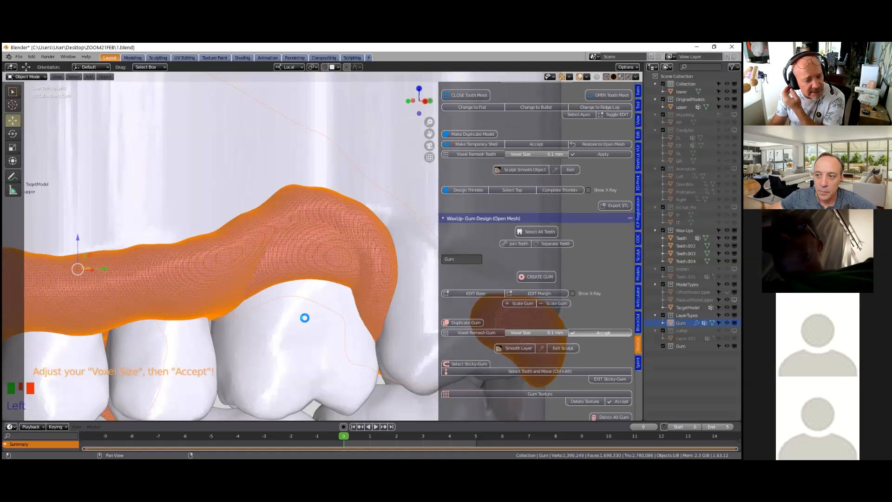
- Examine the remeshed gum from several sides, checking how the molar gum blends into the denture layer
scroll(307, 318, "down", 1)
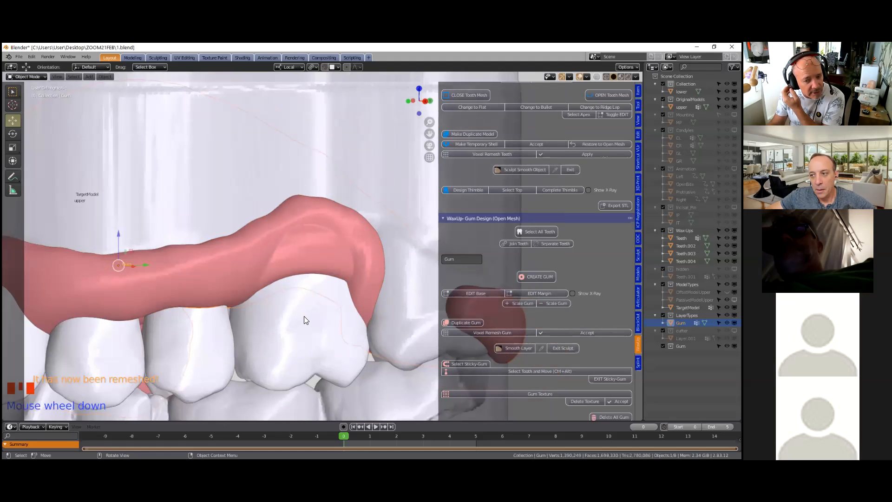
scroll(309, 302, "down", 2)
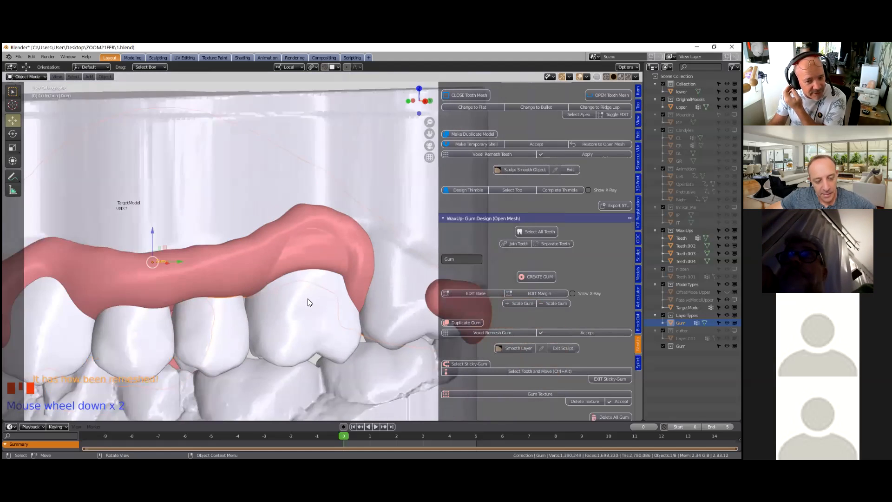
scroll(297, 304, "down", 3)
mouse_move(280, 298)
middle_mouse_down()
mouse_move(271, 291)
mouse_move(282, 301)
middle_mouse_up()
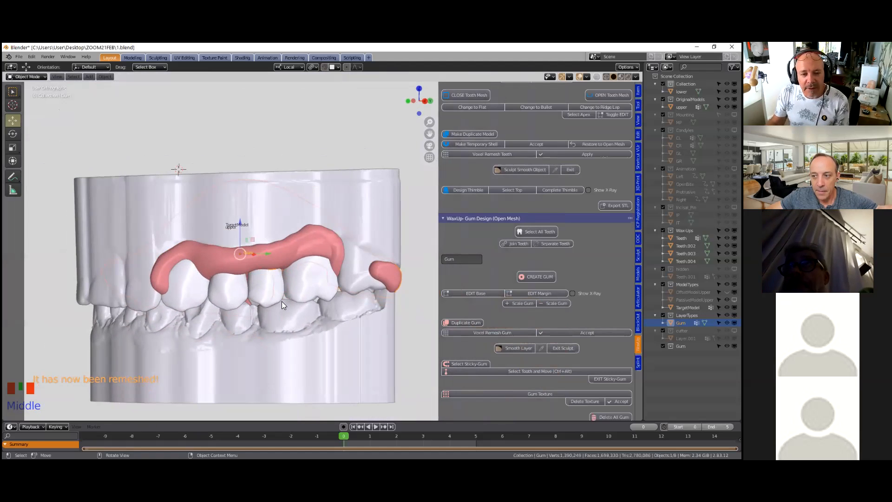
mouse_move(249, 328)
middle_mouse_down()
mouse_move(274, 292)
mouse_move(277, 316)
mouse_move(265, 325)
middle_mouse_up()
scroll(322, 278, "down", 2)
middle_click_drag(322, 278, 305, 296)
scroll(211, 318, "up", 3)
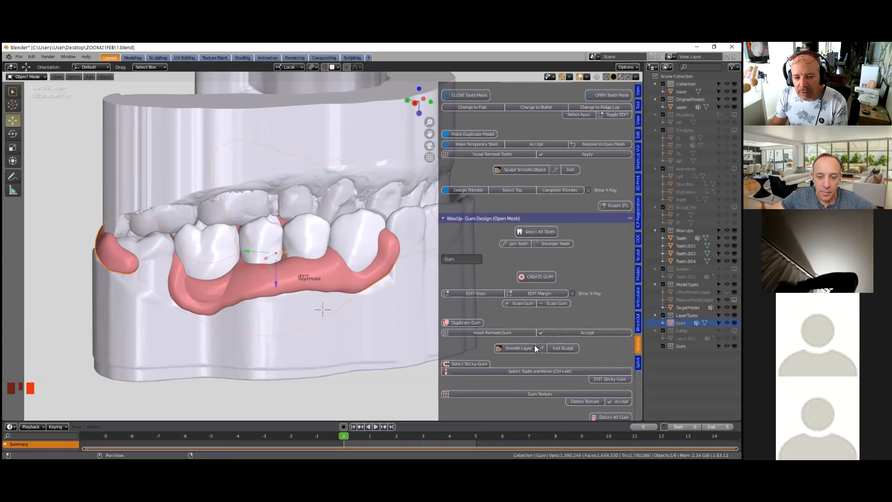
- Start Smooth Layer sculpting on the merged gum and smooth the strip along the wax-up teeth
left_click(504, 348)
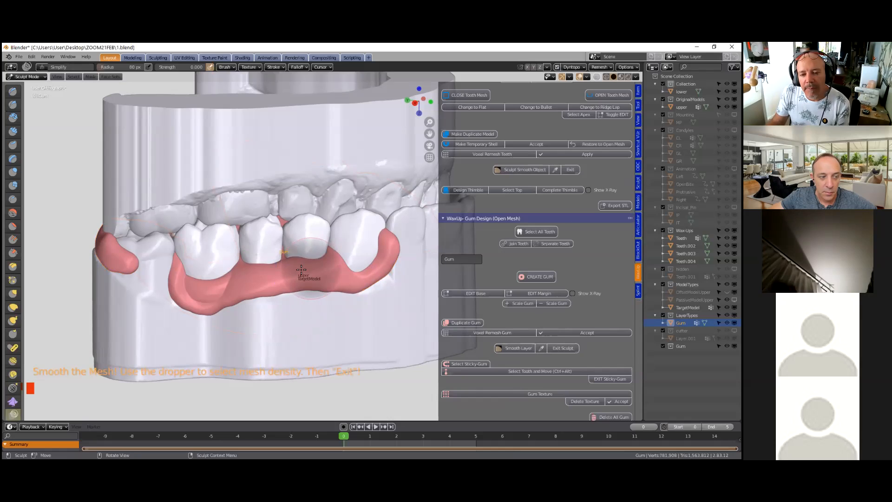
scroll(260, 268, "up", 2)
mouse_move(260, 268)
left_mouse_down()
mouse_move(214, 274)
mouse_move(186, 292)
mouse_move(110, 292)
left_mouse_up()
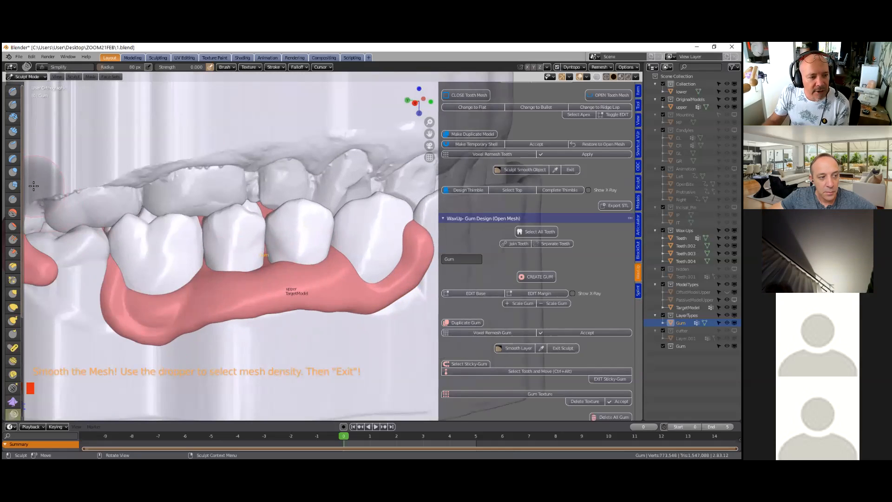
- Pull the gum in between the two middle wax-up teeth with the Grab brush, and exit sculpting
left_click_drag(24, 179, 56, 179)
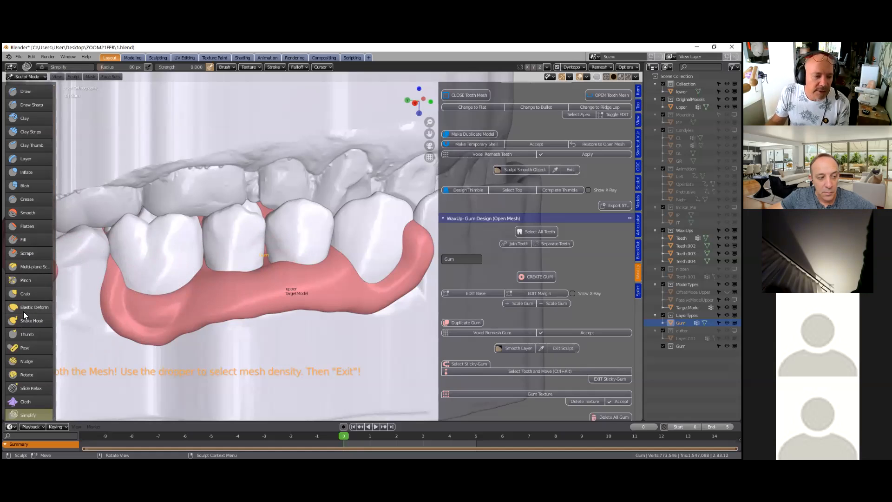
left_click(24, 292)
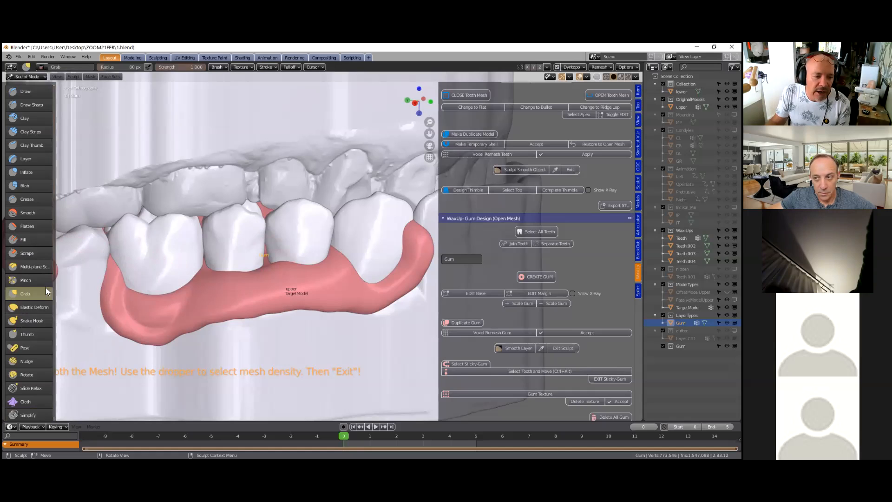
left_click_drag(268, 264, 268, 253)
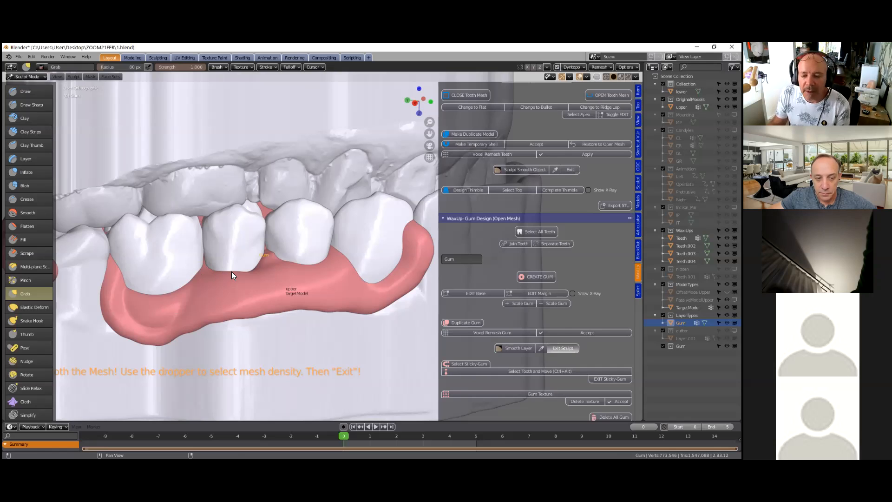
scroll(237, 273, "down", 1)
scroll(251, 281, "down", 1)
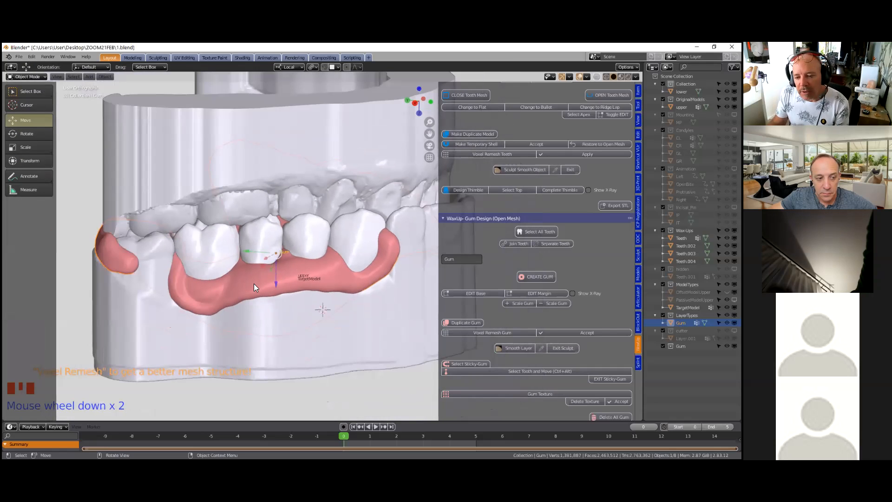
- Hide the lower model and select the merged pink gum
left_click(307, 155)
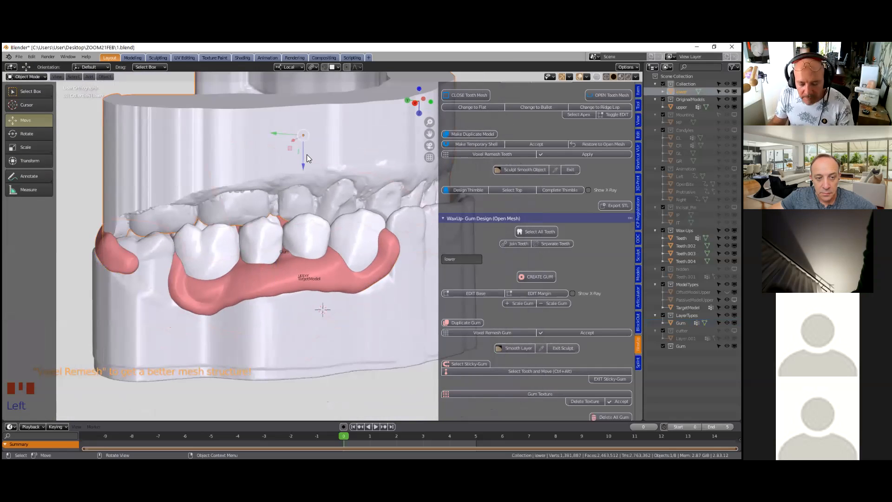
key("h")
middle_click_drag(279, 206, 298, 272)
left_click(298, 272)
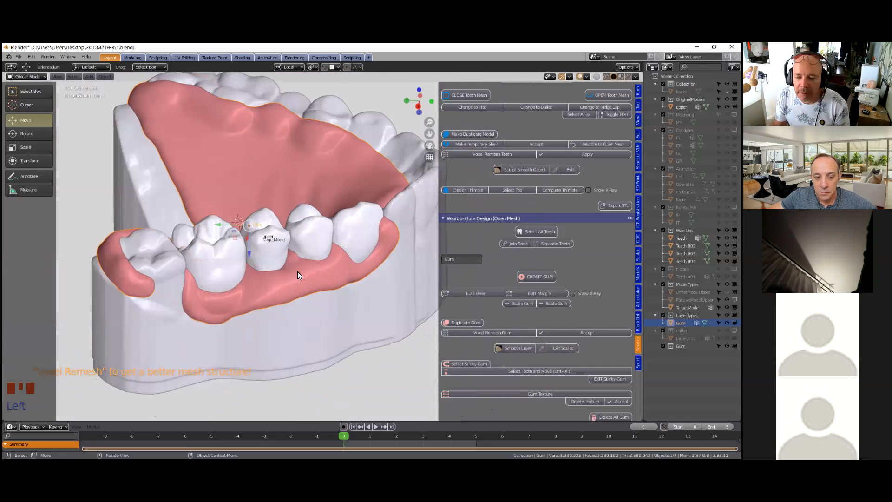
- Apply the Gum Texture from the Gum Design tools to the merged gum and inspect its surface
scroll(591, 297, "down", 2)
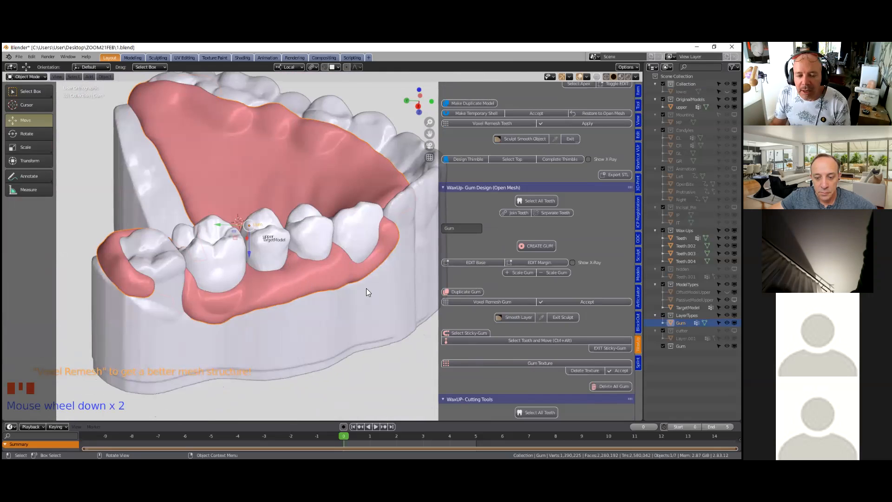
middle_click_drag(345, 289, 211, 247)
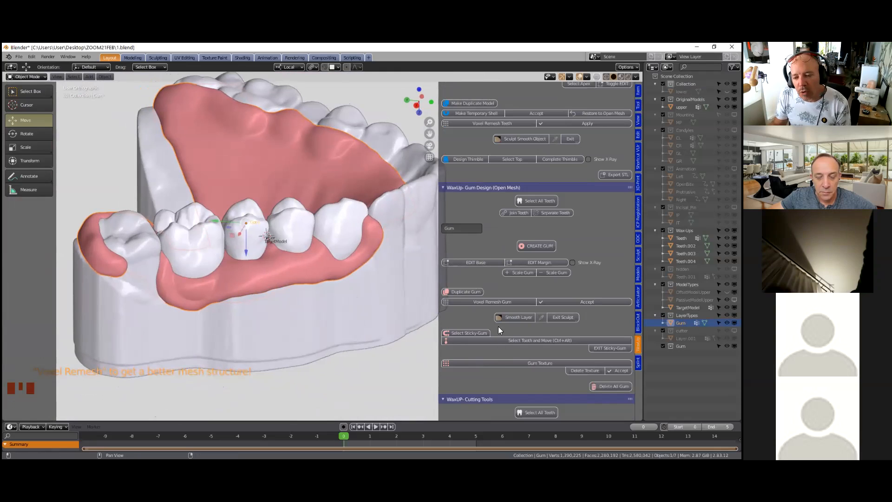
left_click_drag(435, 317, 429, 318)
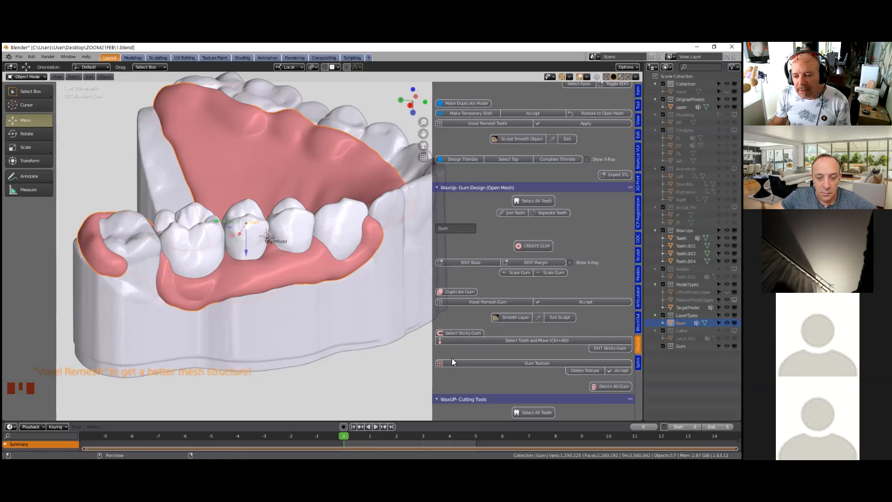
left_click(515, 363)
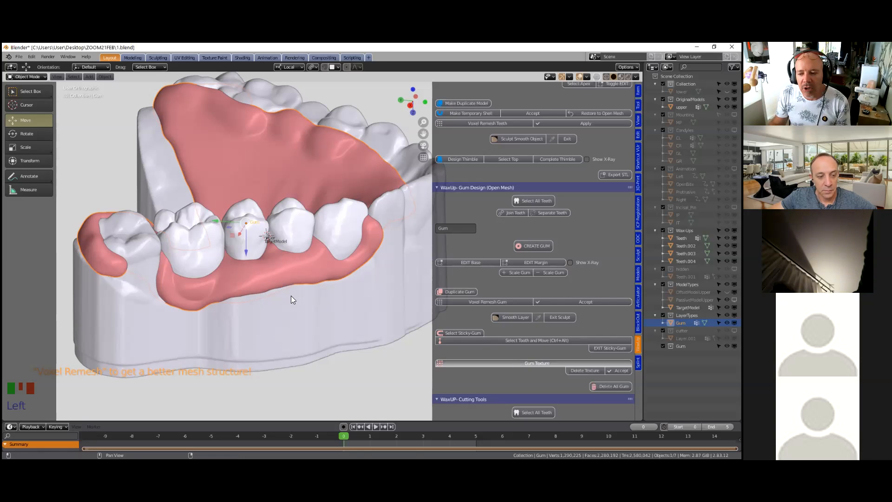
scroll(286, 293, "down", 2)
middle_click_drag(269, 261, 298, 267)
scroll(268, 256, "up", 5)
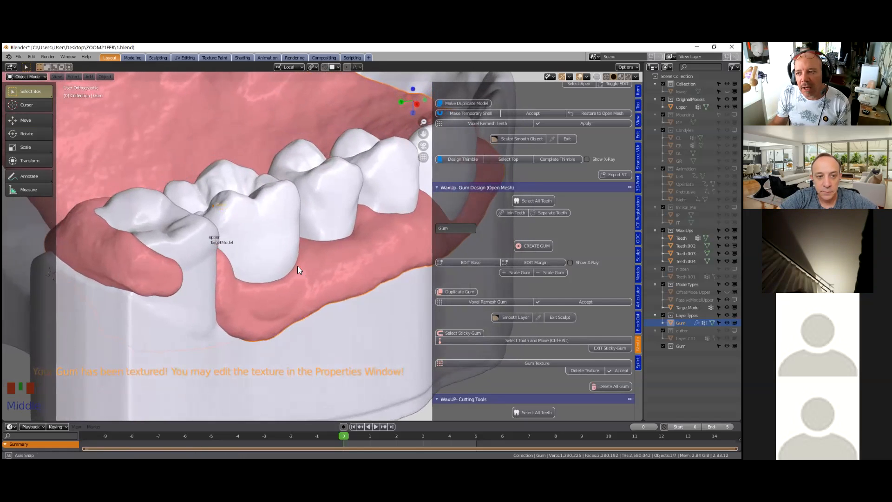
scroll(295, 265, "down", 3)
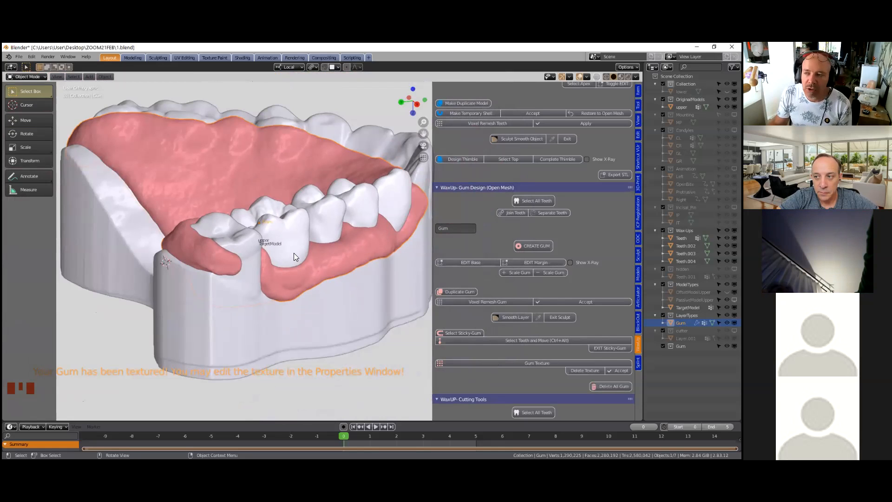
- Replace the outliner with a widened Properties editor and show the gum's modifier settings
left_click(652, 66)
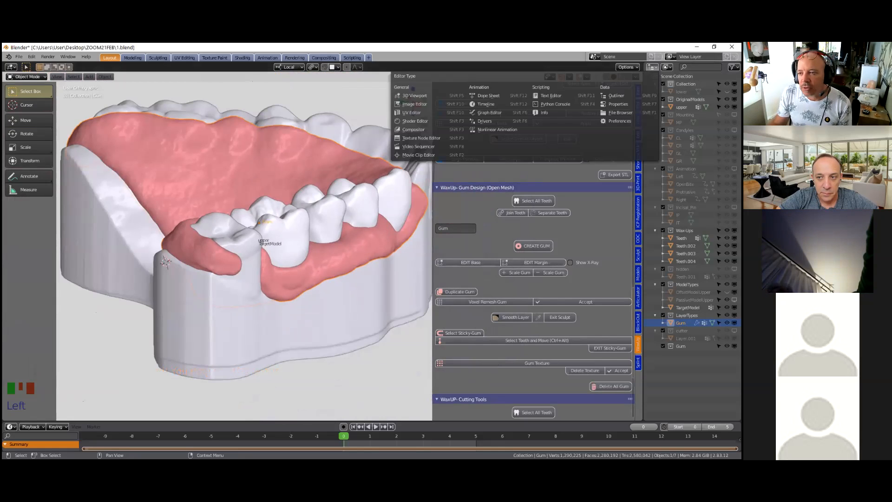
left_click(618, 104)
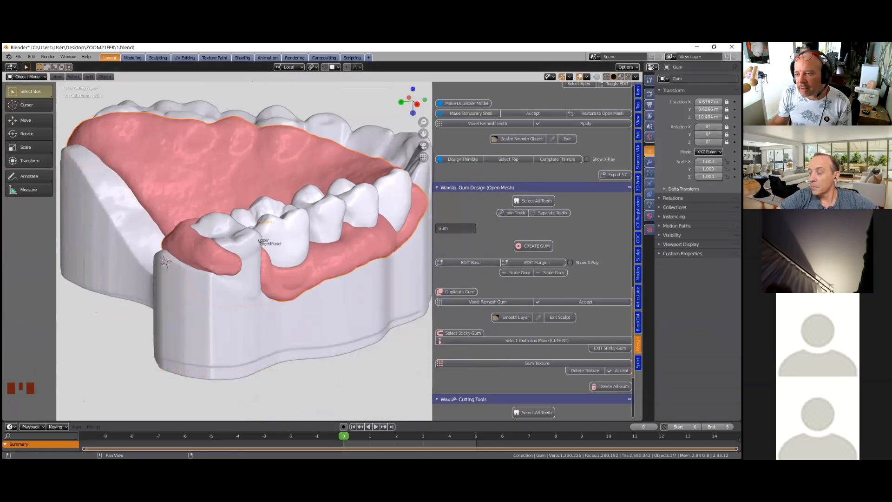
left_click_drag(644, 279, 598, 279)
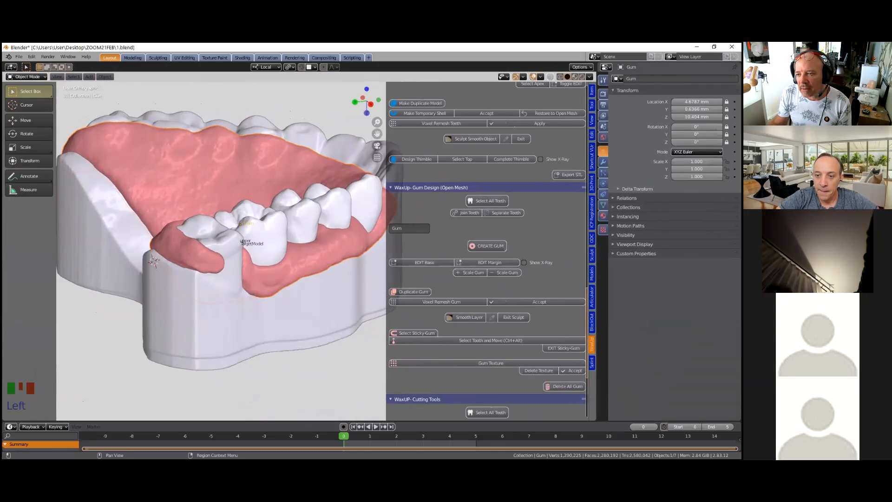
left_click(603, 161)
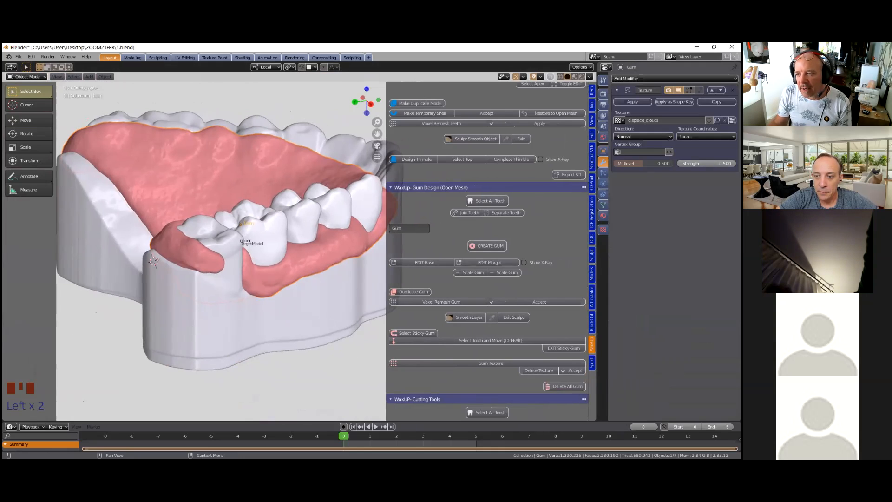
- Try a strength of 1 on the gum's texture modifier, and set the strength back to 0.5
left_click(704, 164)
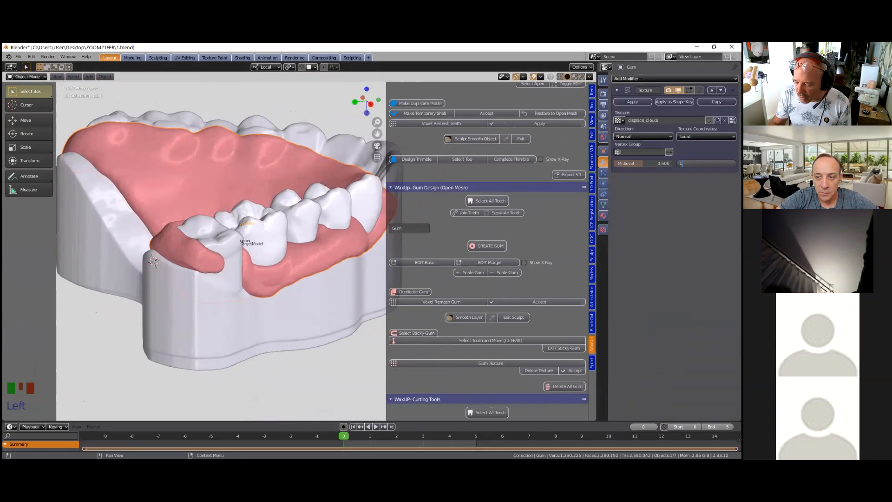
key("Return")
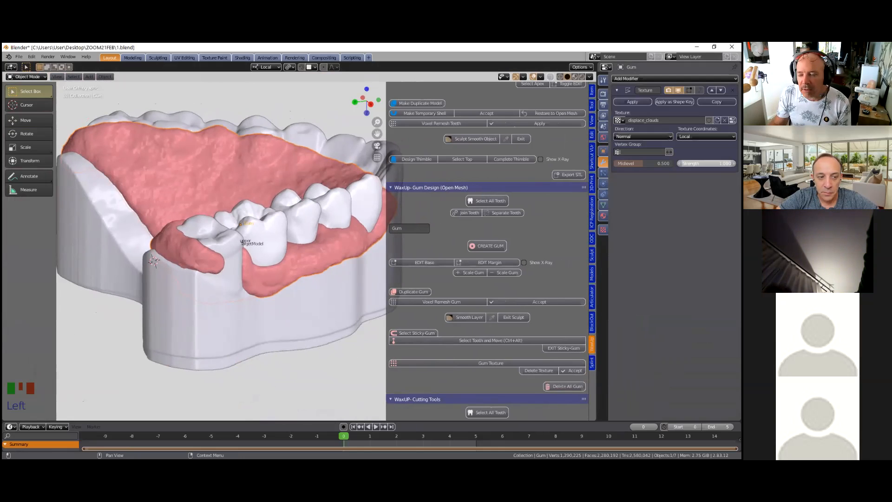
left_click(704, 164)
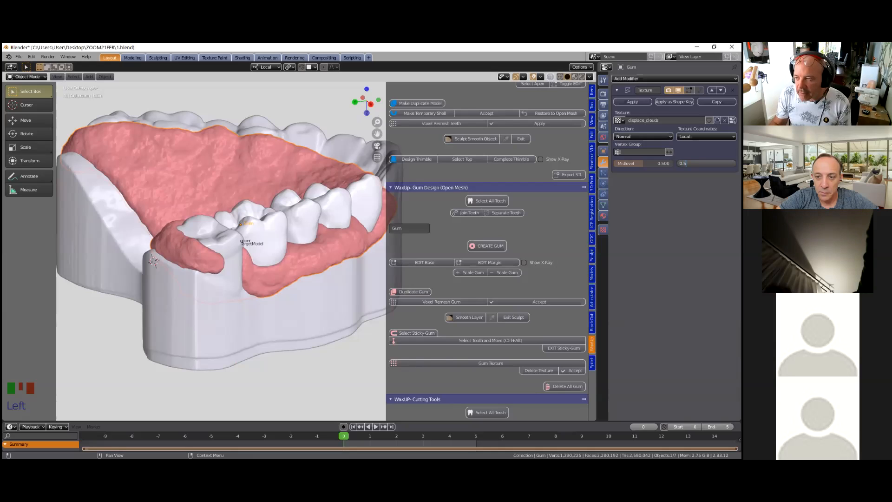
type("0.5")
key("Return")
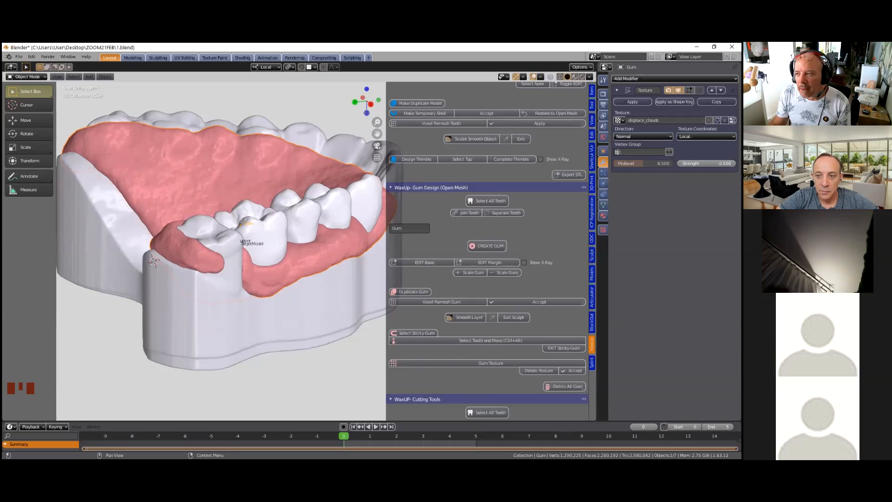
- Delete the gum's texture, and enlarge the 3D view by narrowing the Properties editor and hiding the toolbar
left_click(539, 370)
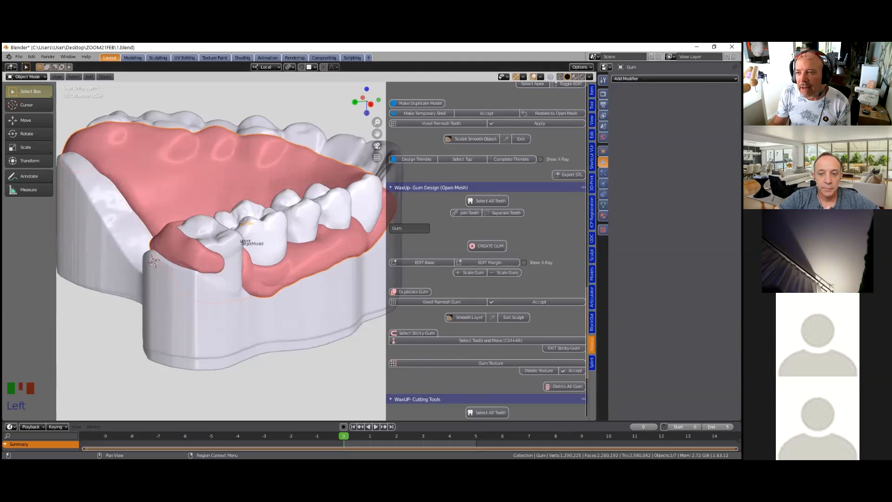
left_click_drag(597, 77, 698, 77)
scroll(307, 241, "down", 3)
middle_click_drag(307, 251, 326, 240)
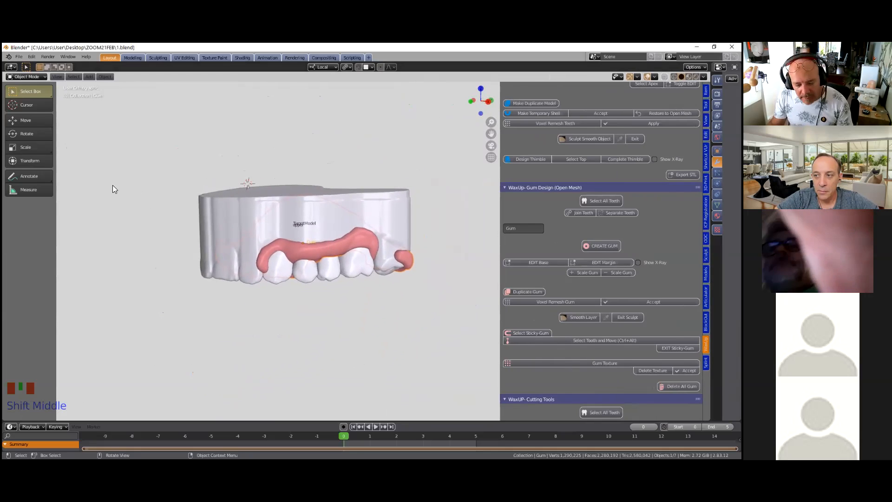
key("t")
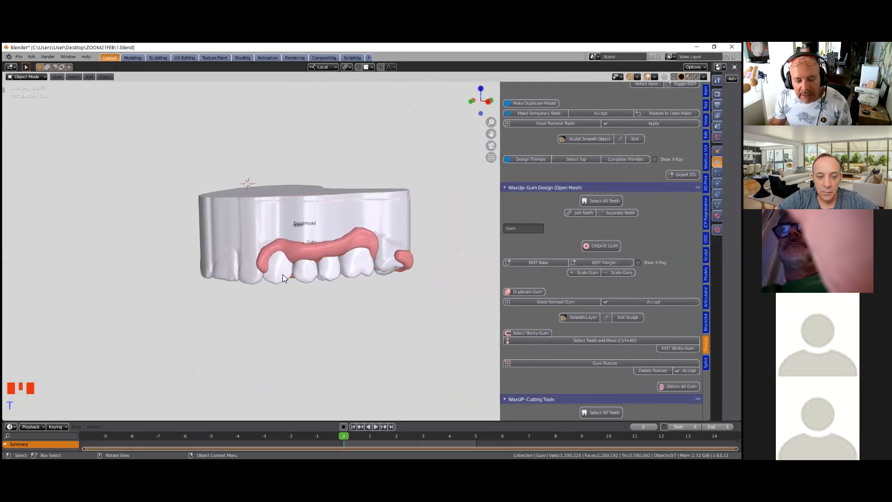
- Delete the merged gum from the upper model and inspect the bare wax-up teeth
scroll(285, 279, "up", 5)
middle_click_drag(285, 281, 280, 234)
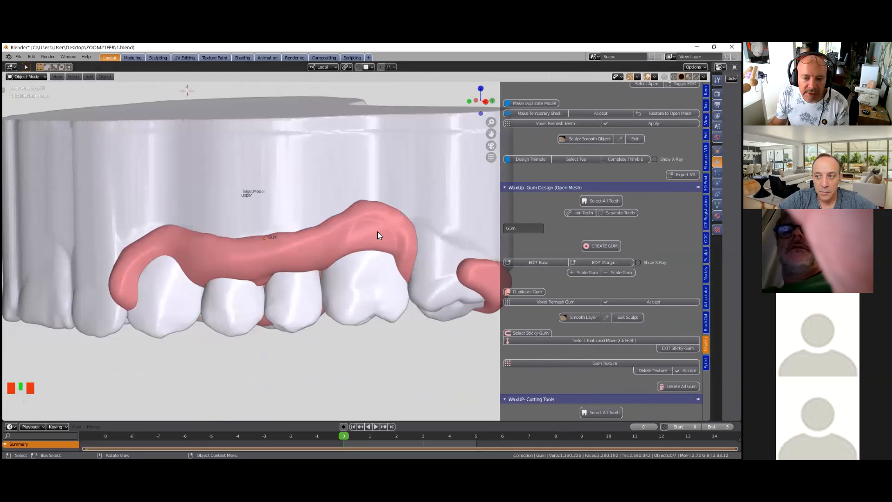
left_click(212, 255)
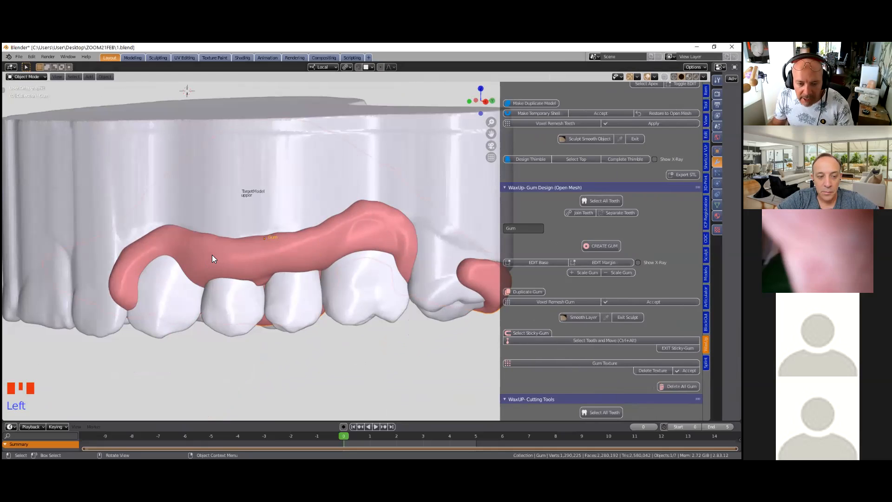
key("Delete")
scroll(189, 272, "up", 2)
scroll(190, 273, "down", 1)
middle_click_drag(167, 261, 194, 247)
middle_click_drag(307, 265, 335, 254)
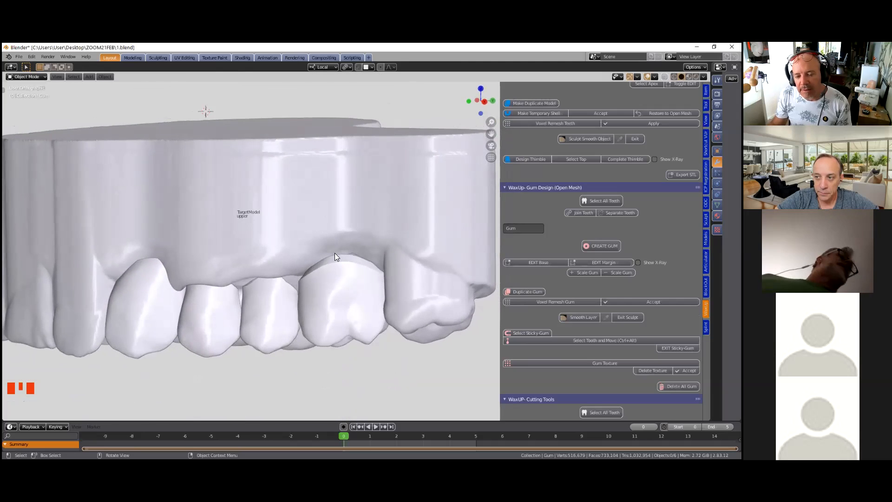
- Hide the target model and the upper model so that only the four wax-up teeth remain displayed
scroll(336, 256, "up", 1)
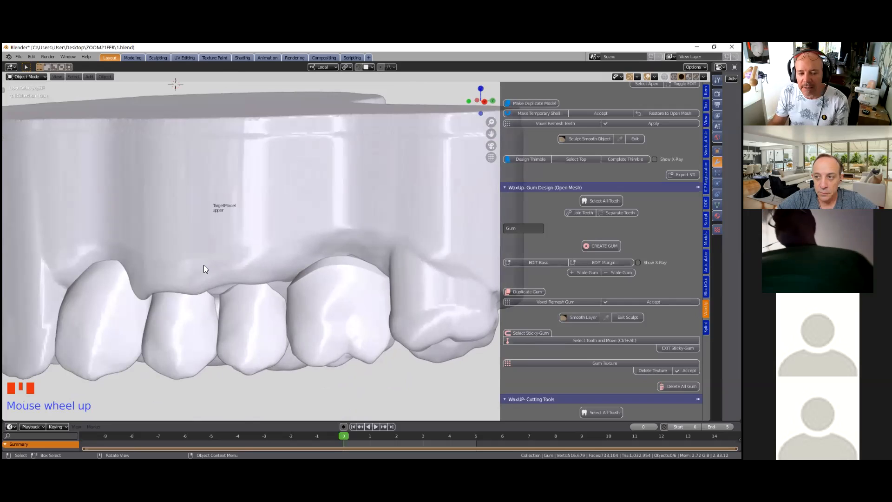
middle_click_drag(173, 283, 264, 208)
scroll(264, 208, "down", 4)
left_click(264, 208)
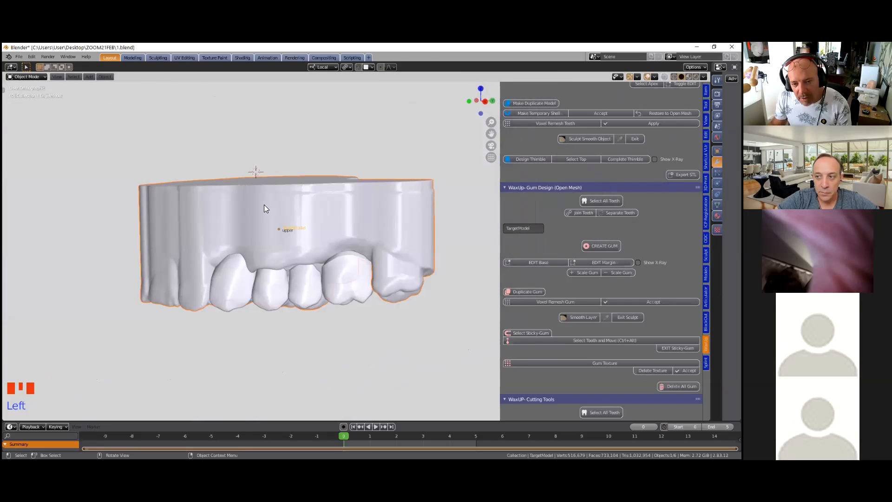
key("h")
left_click(264, 205)
key("h")
middle_click_drag(257, 252, 254, 275)
scroll(260, 301, "down", 1)
scroll(260, 301, "up", 4)
scroll(237, 304, "down", 2)
middle_click_drag(237, 304, 248, 198)
- Close the open mesh of each wax-up tooth, one tooth at a time, and inspect the closed bases
left_click(200, 311)
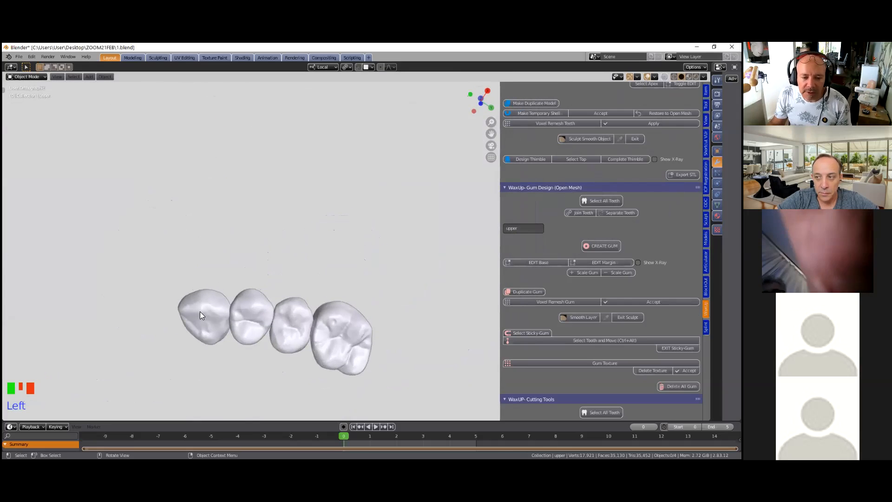
middle_click_drag(295, 310, 304, 273, "shift")
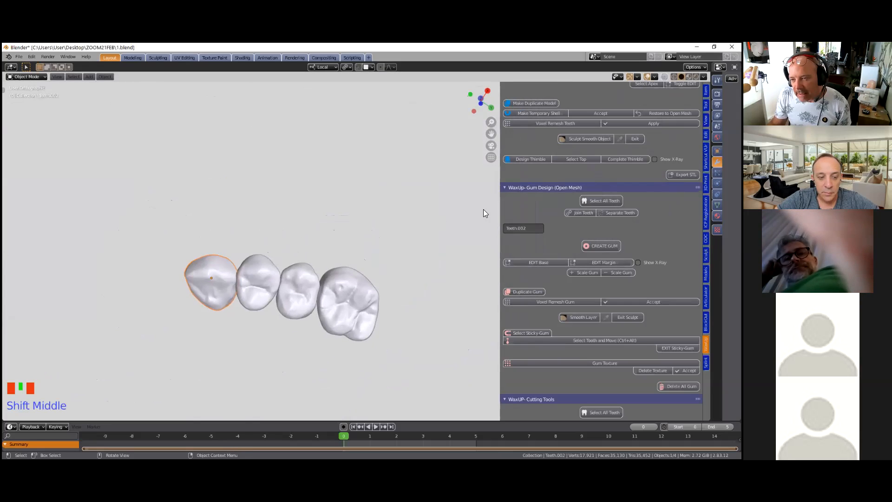
scroll(599, 251, "up", 7)
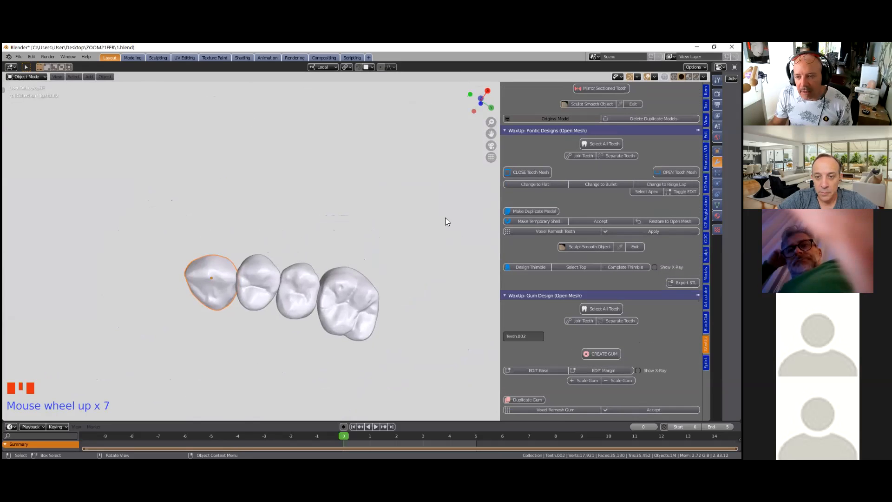
left_click(532, 172)
left_click(265, 278)
left_click(539, 172)
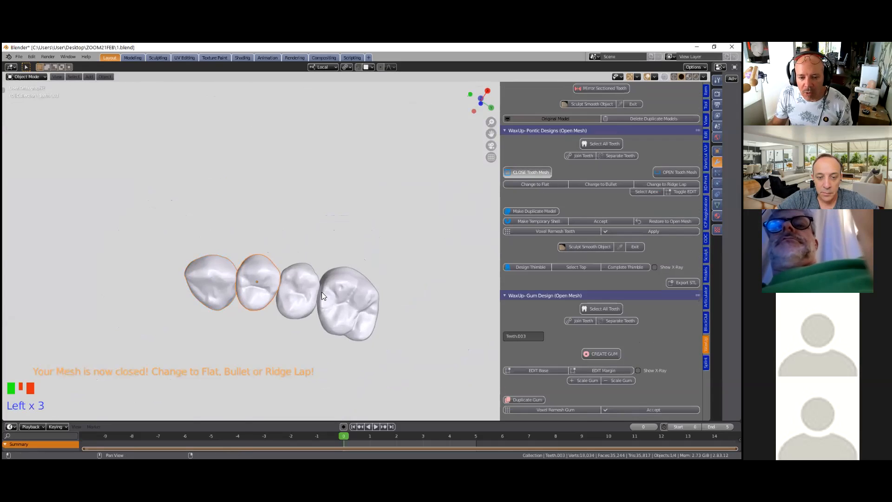
left_click(297, 280)
left_click(530, 172)
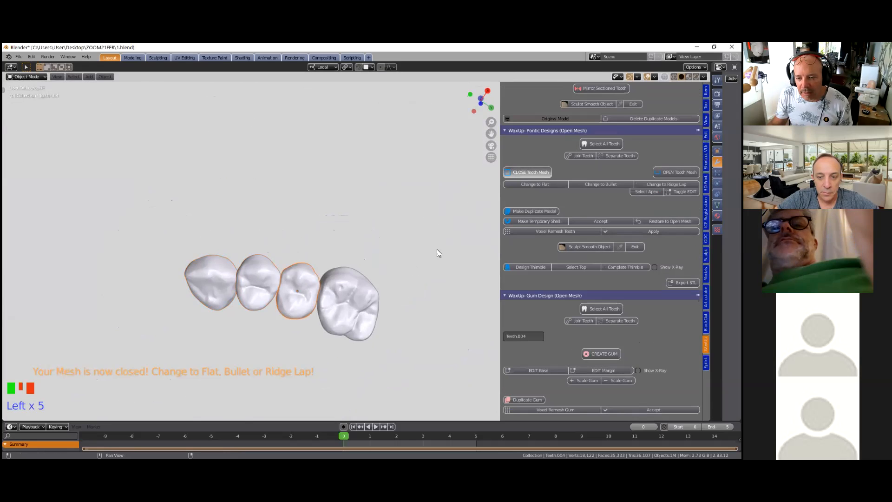
scroll(345, 282, "down", 2)
middle_click_drag(346, 281, 320, 344)
scroll(321, 344, "up", 3)
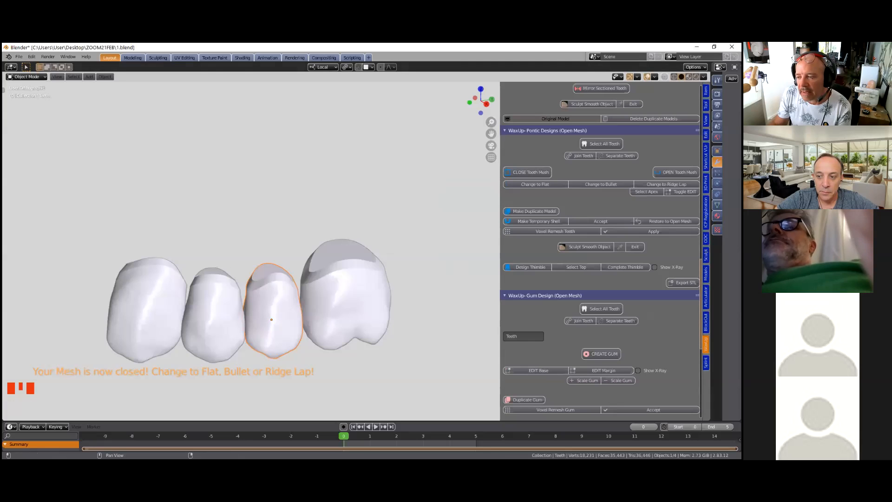
- Replace the Properties editor with a widened Outliner and show the cutter collection's green layer with the teeth
left_click_drag(712, 277, 576, 277)
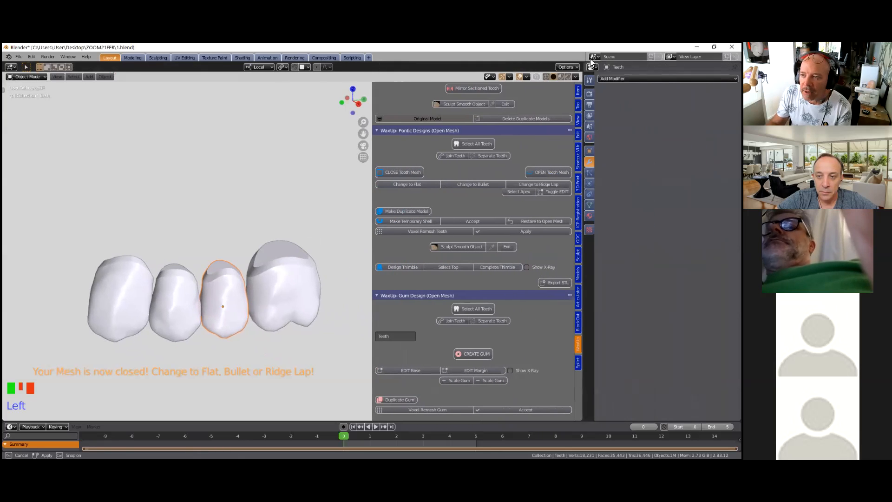
left_click(585, 67)
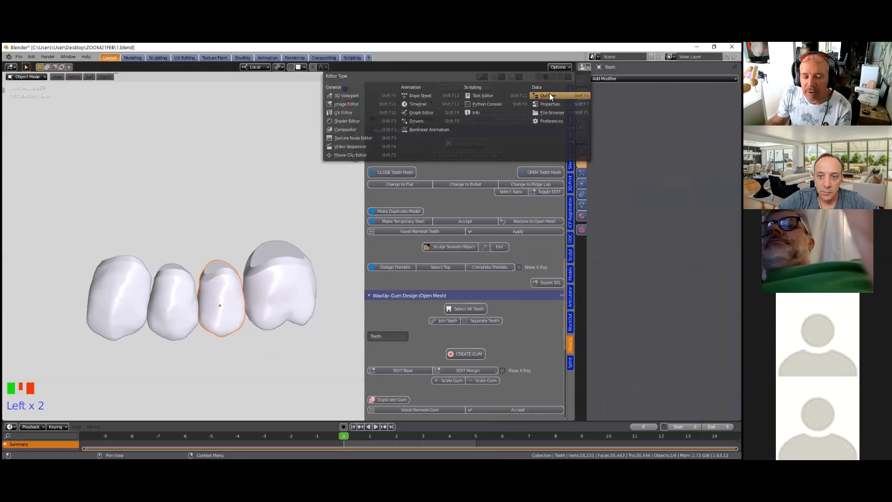
left_click(550, 94)
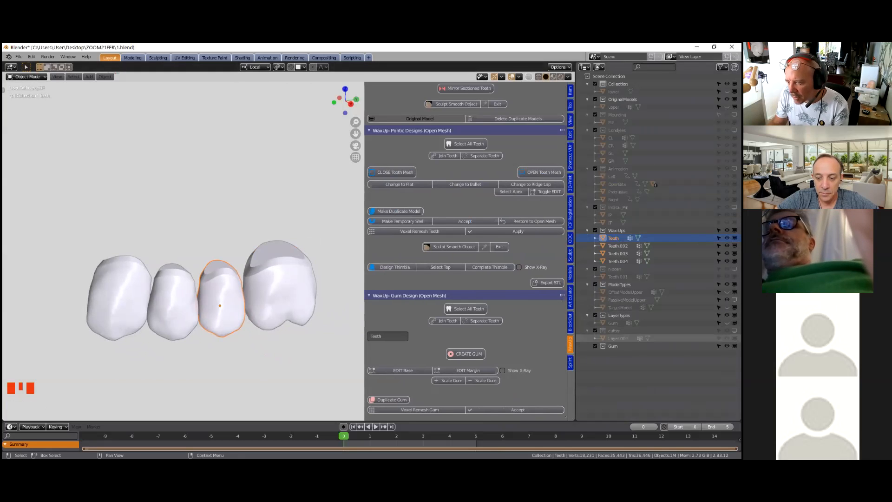
left_click(735, 331)
middle_click_drag(173, 314, 180, 289)
scroll(173, 299, "up", 1)
scroll(174, 302, "down", 2)
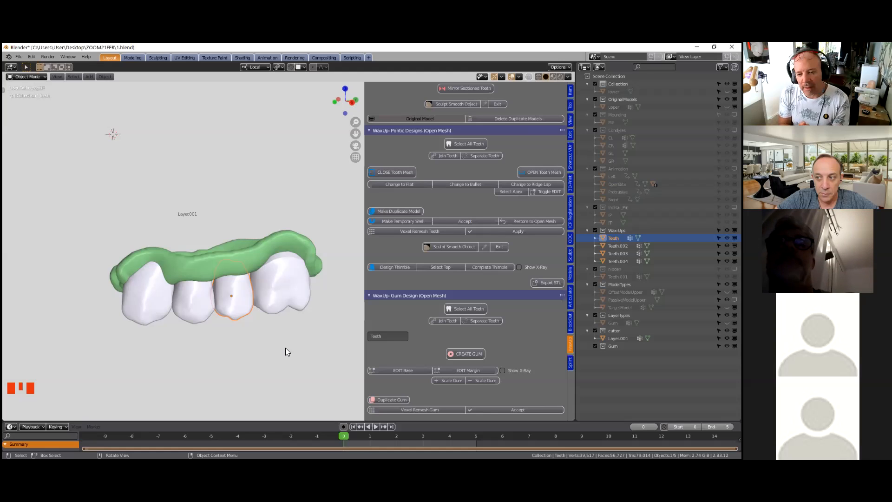
- Select all four wax-up teeth and duplicate them with the cutting tools
left_click(159, 293)
left_click(202, 302, "shift")
left_click(240, 294, "shift")
left_click(283, 279, "shift")
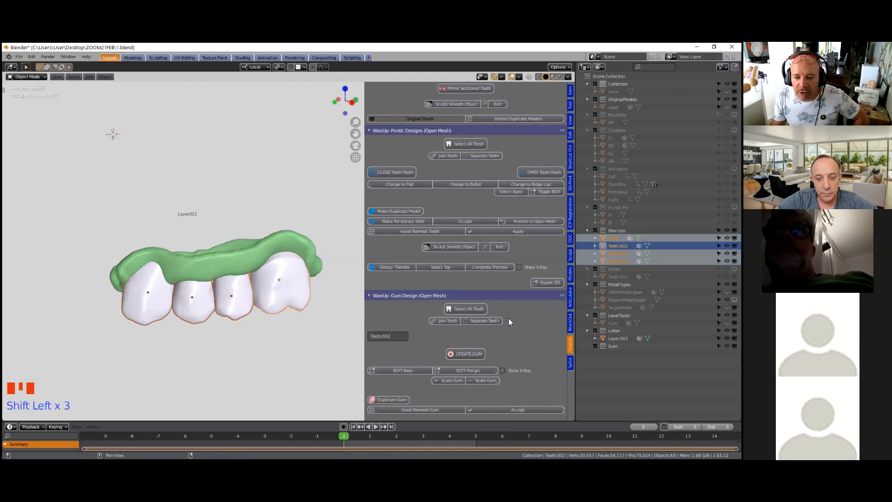
scroll(509, 322, "down", 20)
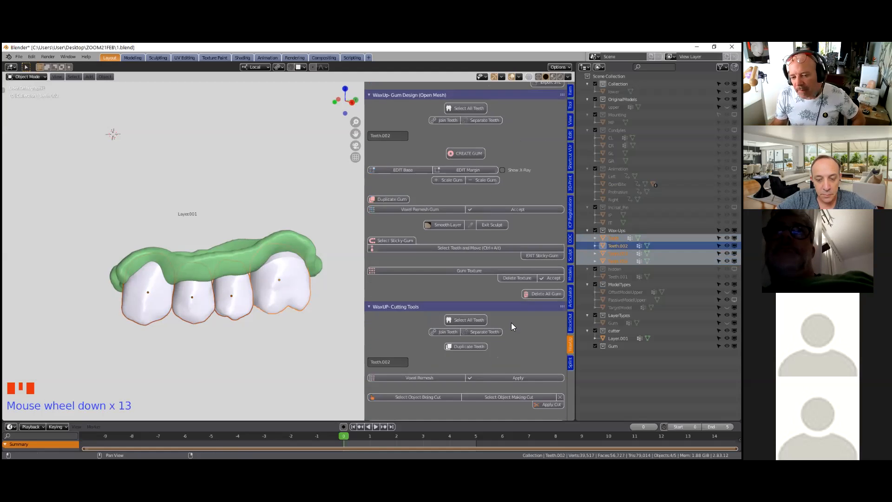
scroll(507, 332, "down", 1)
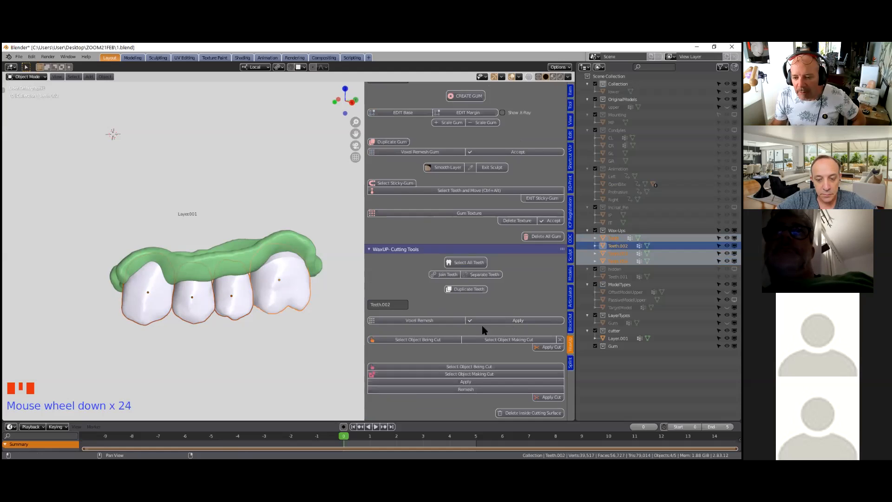
left_click(469, 289)
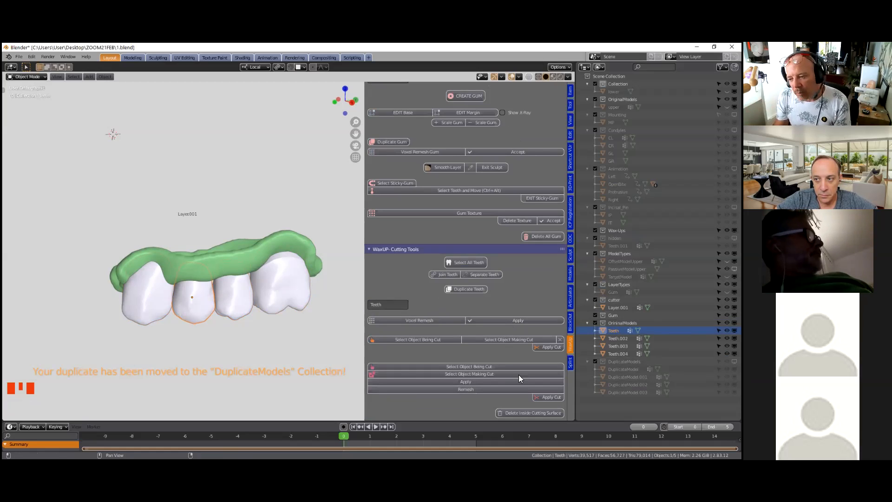
- Join the four original wax-up teeth into a single object
left_click(154, 299)
left_click(188, 294, "shift")
left_click(239, 296, "shift")
left_click(302, 277, "shift")
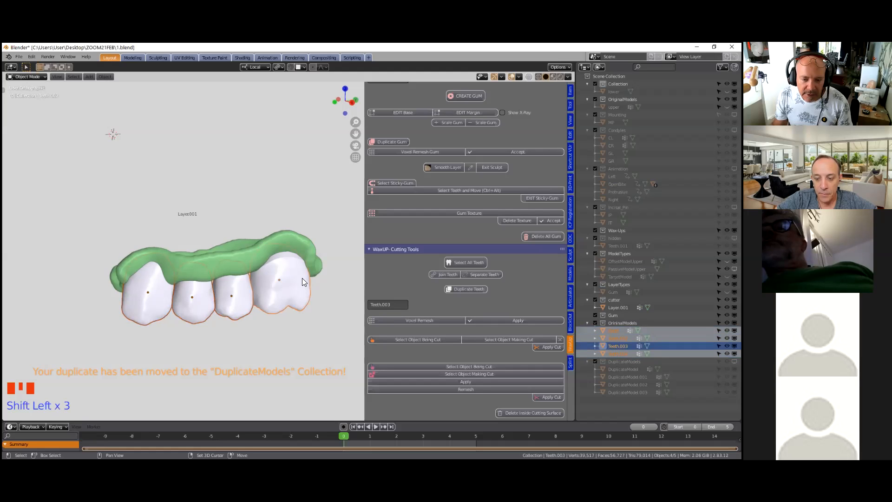
left_click(447, 274)
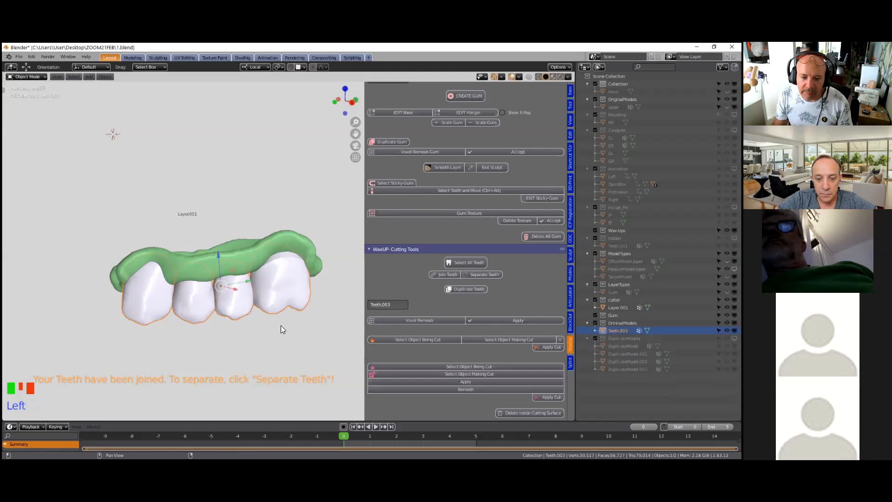
- Start a voxel remesh of the joined teeth and inspect the mesh density up close
left_click(410, 320)
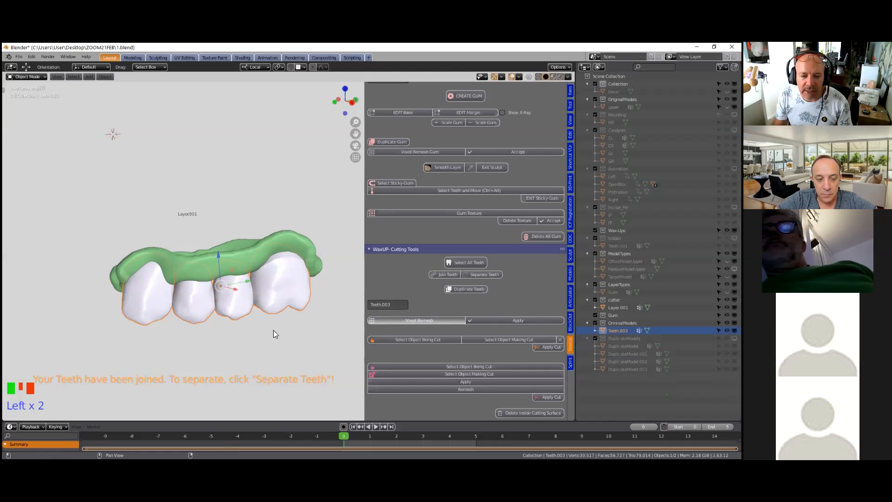
middle_click_drag(222, 320, 213, 320)
scroll(271, 258, "up", 1)
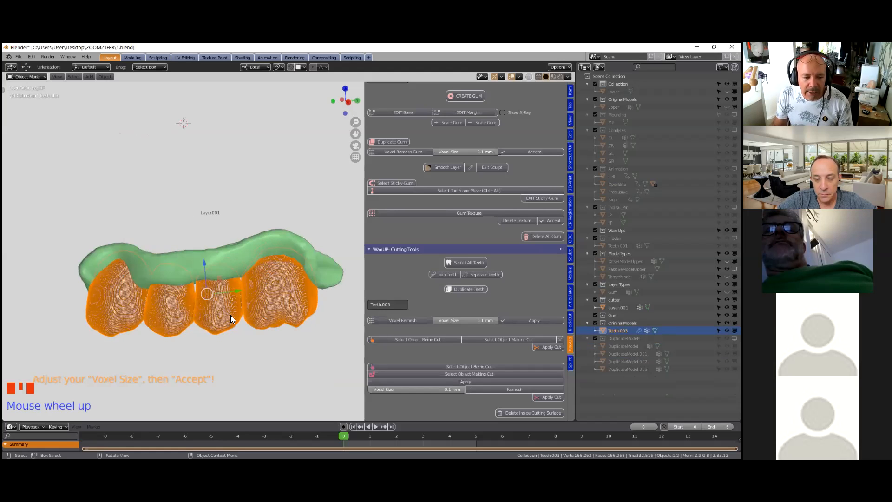
scroll(285, 241, "up", 5)
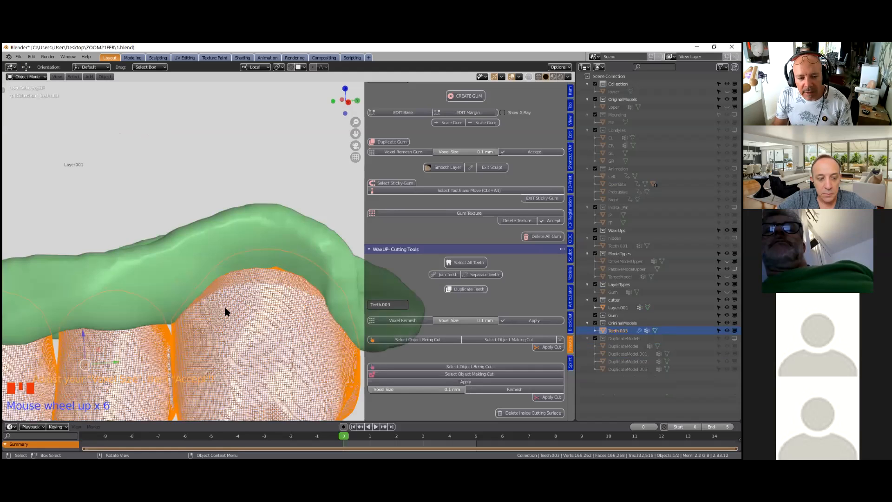
middle_click_drag(471, 306, 488, 325)
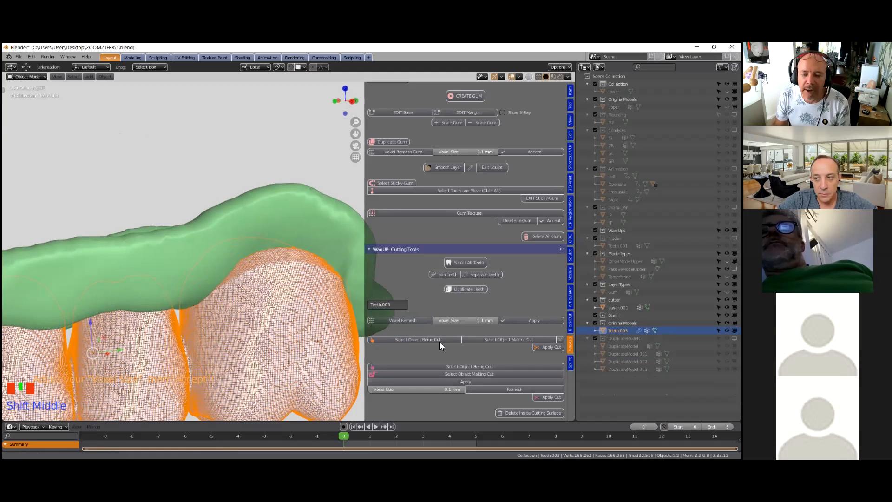
- Try a voxel size of 0.2 mm on the joined teeth, and set it back to 0.1 mm
left_click(466, 320)
type("0.2")
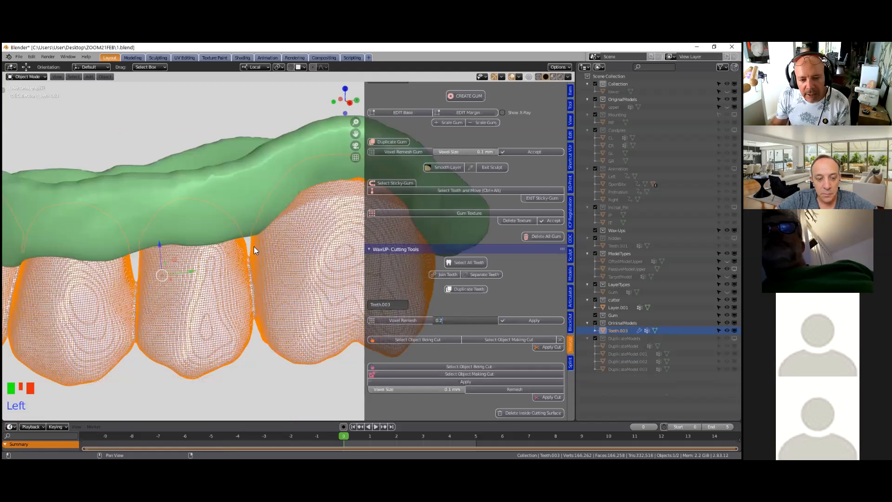
key("Return")
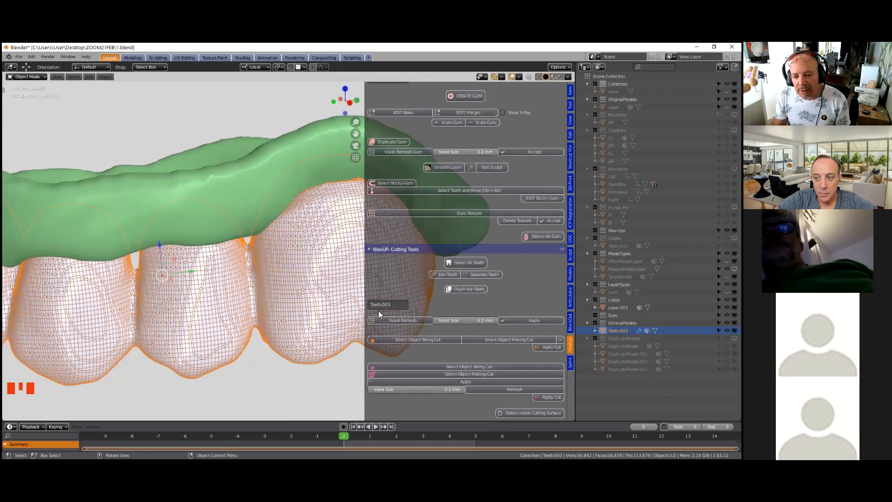
scroll(468, 319, "down", 1)
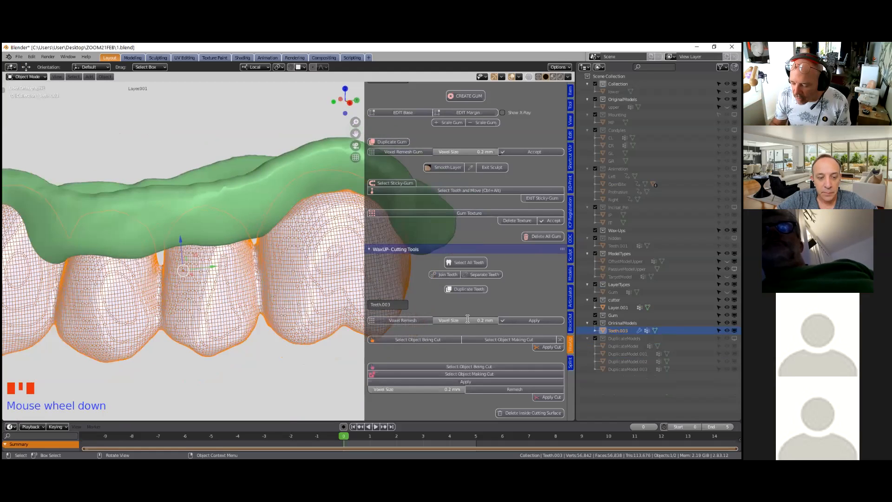
left_click(466, 317)
type("0.1")
key("Return")
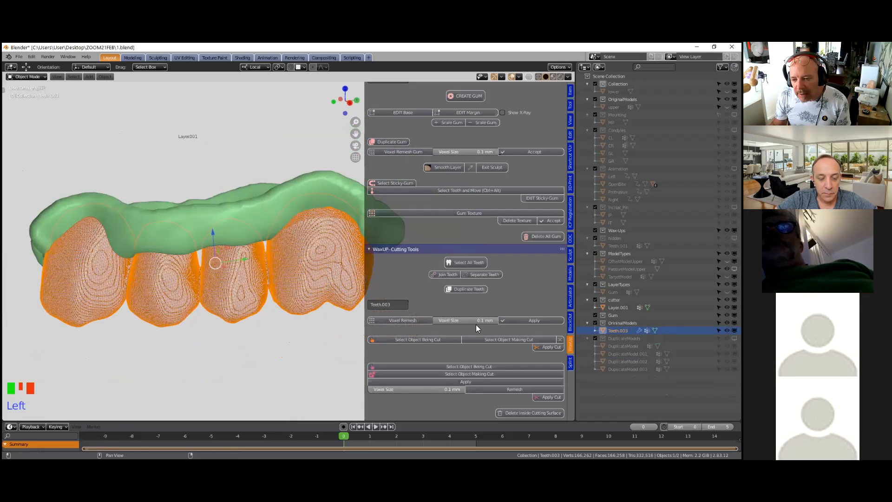
- Apply the voxel remesh to the joined teeth
left_click(521, 320)
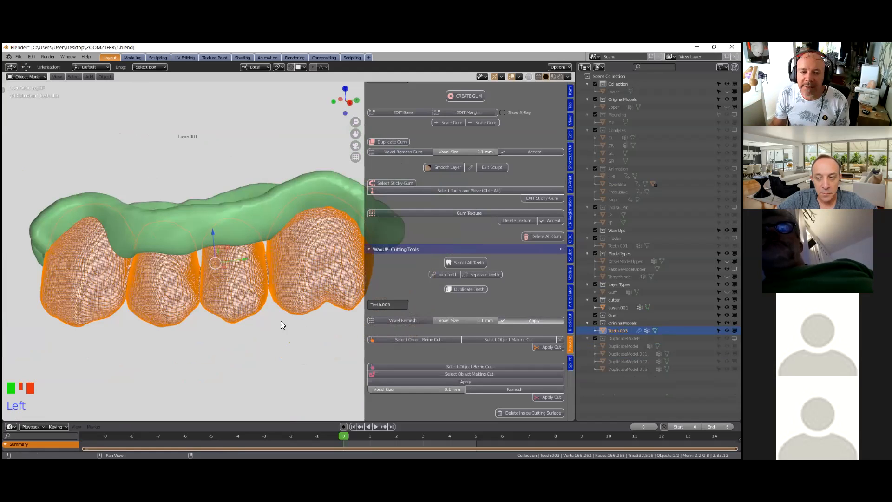
scroll(276, 319, "down", 2)
middle_click_drag(212, 295, 237, 303)
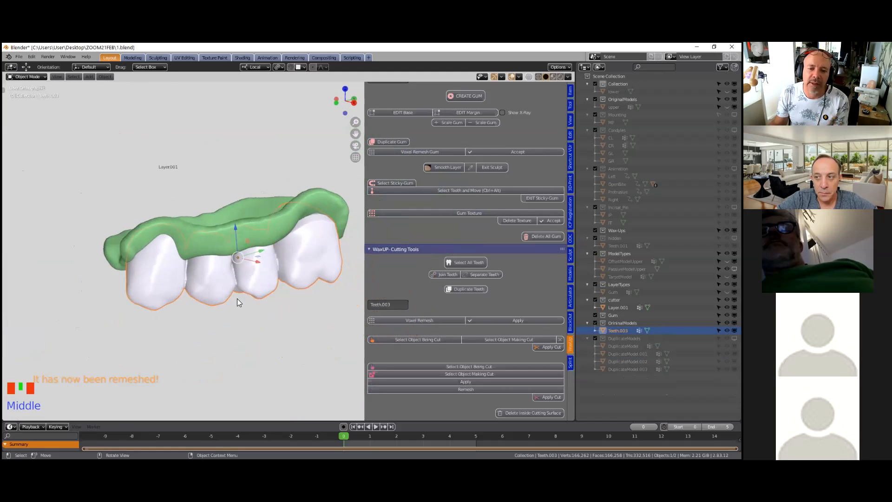
- Cut the joined teeth using the green layer as the cutting object, and hide the cutter collection
middle_click_drag(237, 303, 228, 275)
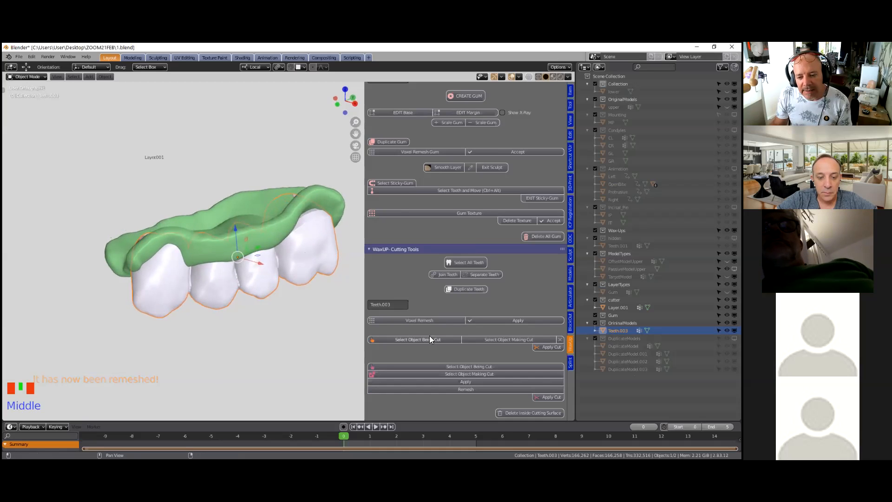
left_click(413, 340)
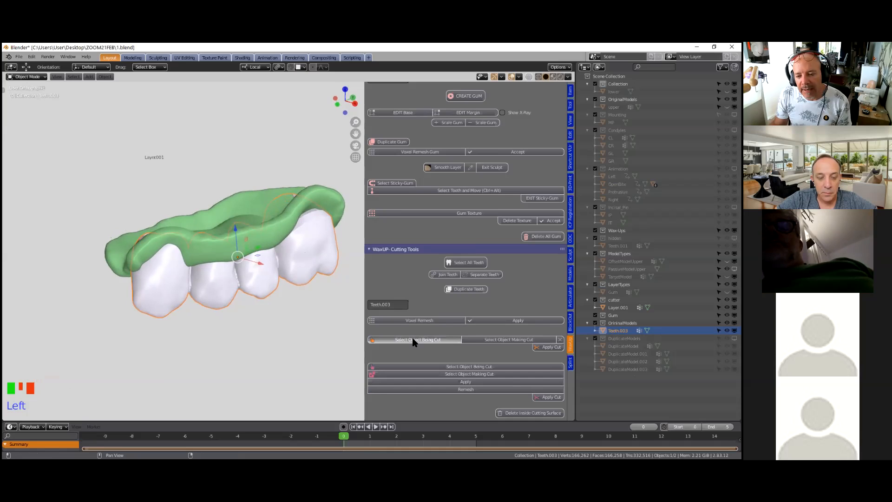
left_click(261, 227)
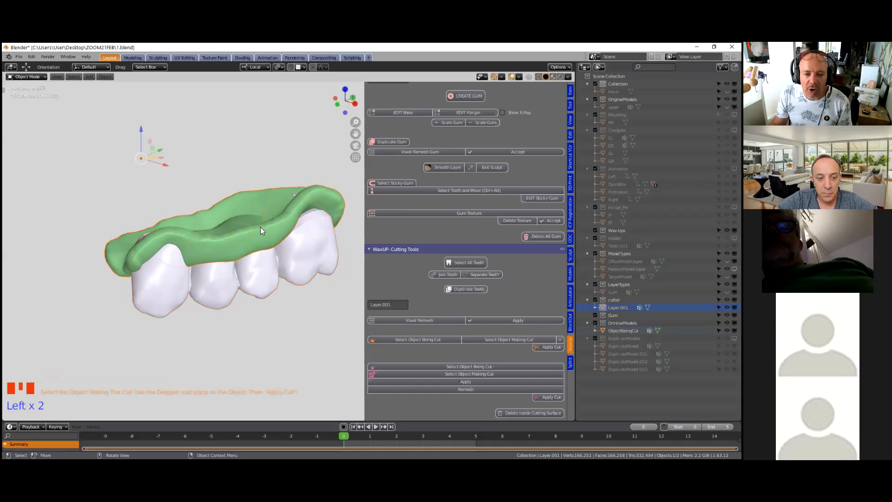
left_click(489, 340)
middle_click_drag(247, 270, 279, 302)
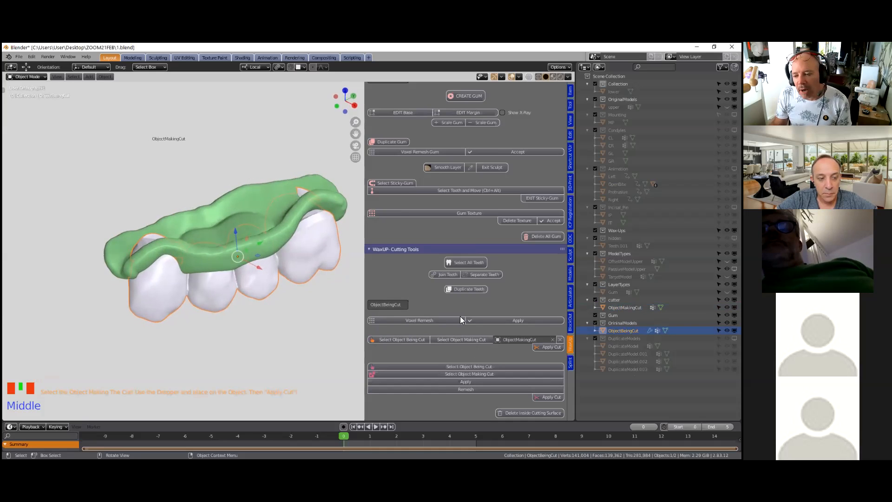
left_click(545, 347)
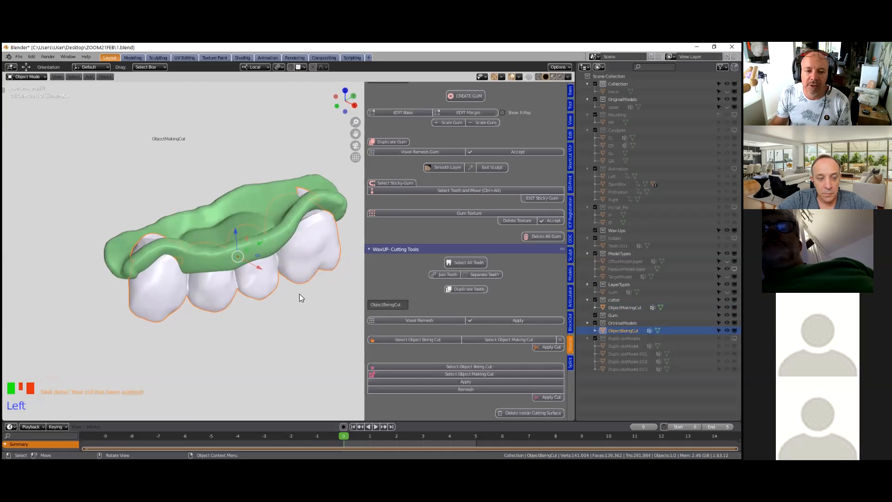
left_click(267, 233)
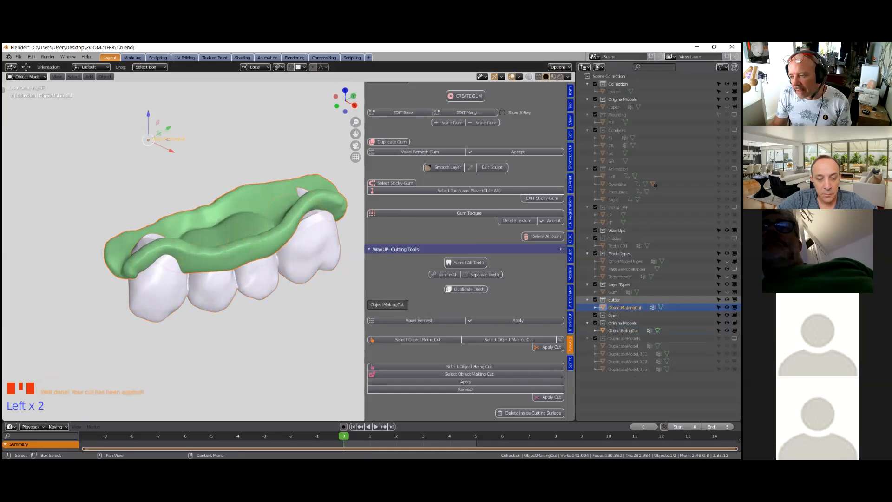
left_click(596, 300)
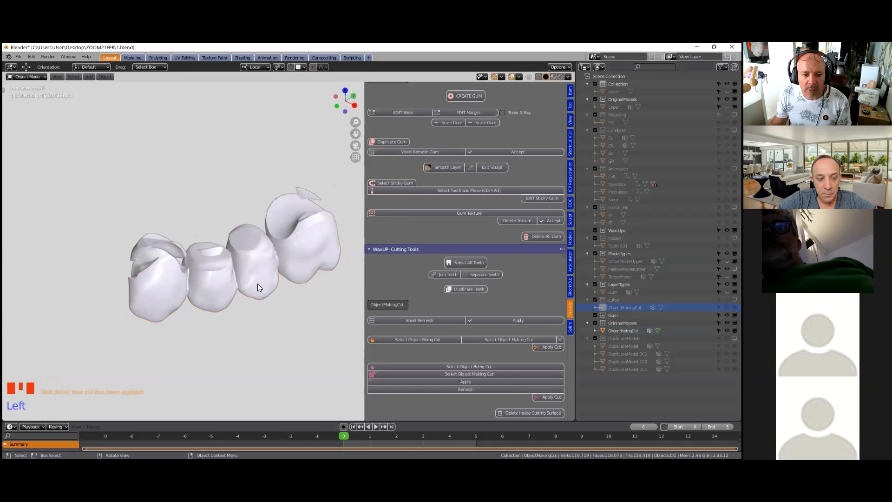
- Clean the loose fragments off the cut teeth, keeping only the connected tooth body, and select the teeth
left_click(198, 286)
middle_click_drag(199, 286, 177, 268)
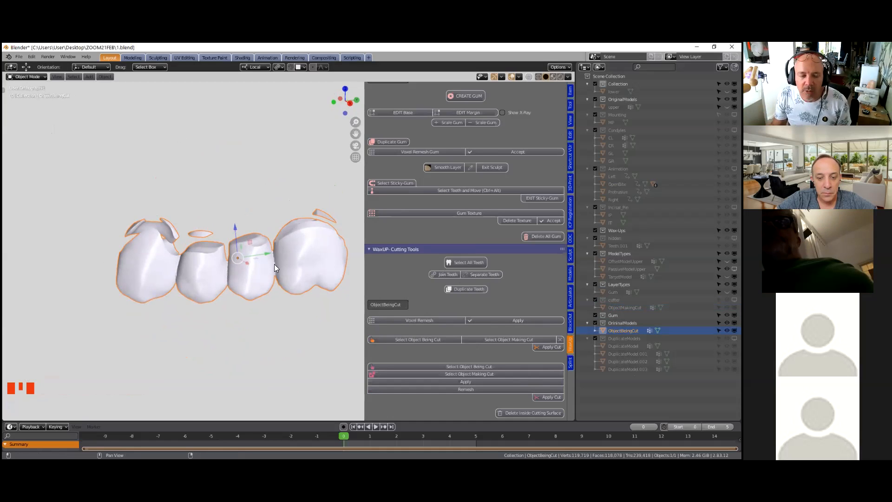
middle_click_drag(177, 267, 155, 231)
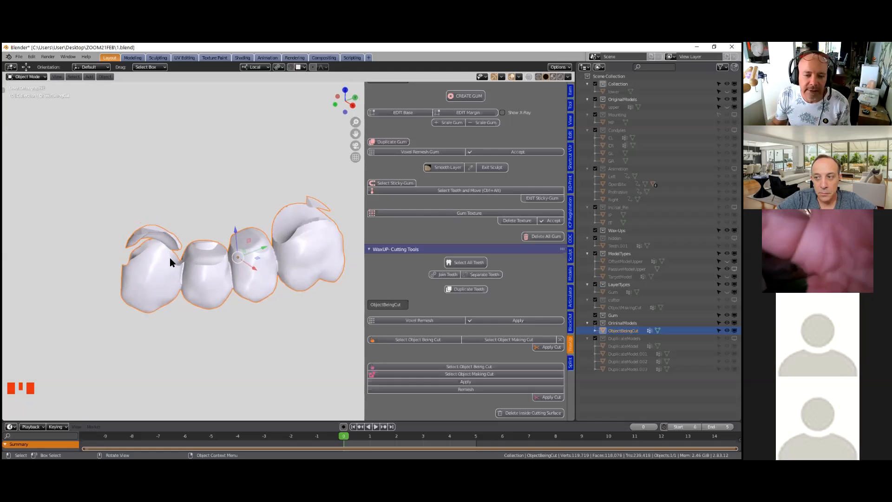
key("Tab")
left_click(205, 284)
scroll(234, 311, "up", 3)
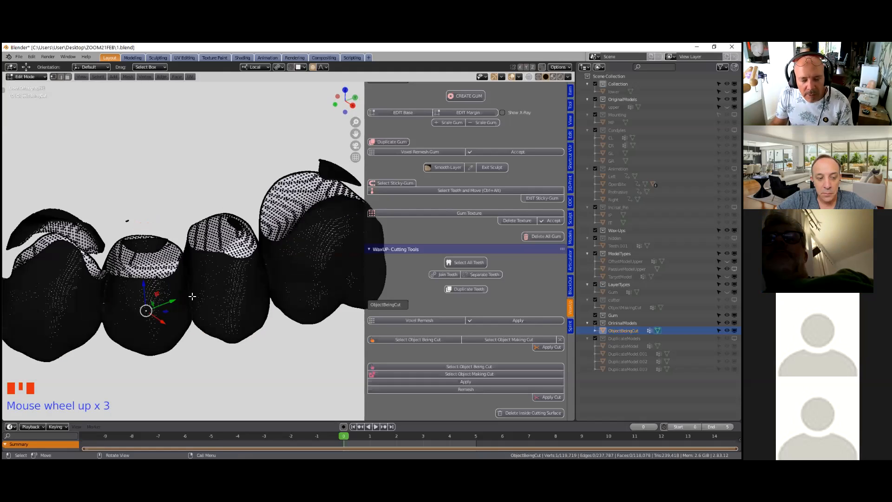
scroll(193, 296, "down", 2)
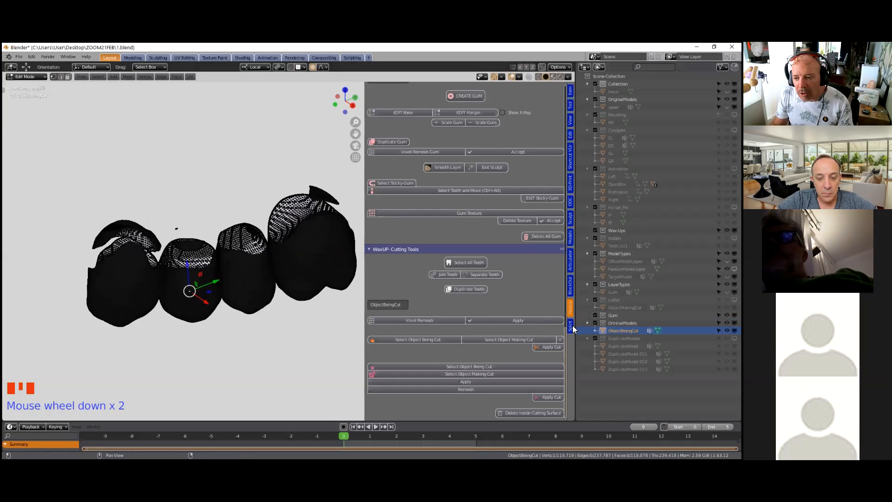
left_click(571, 238)
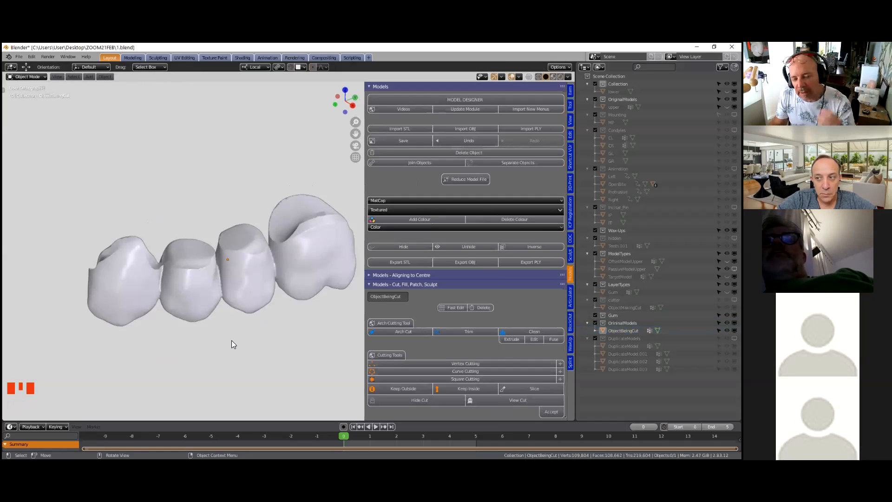
left_click(231, 282)
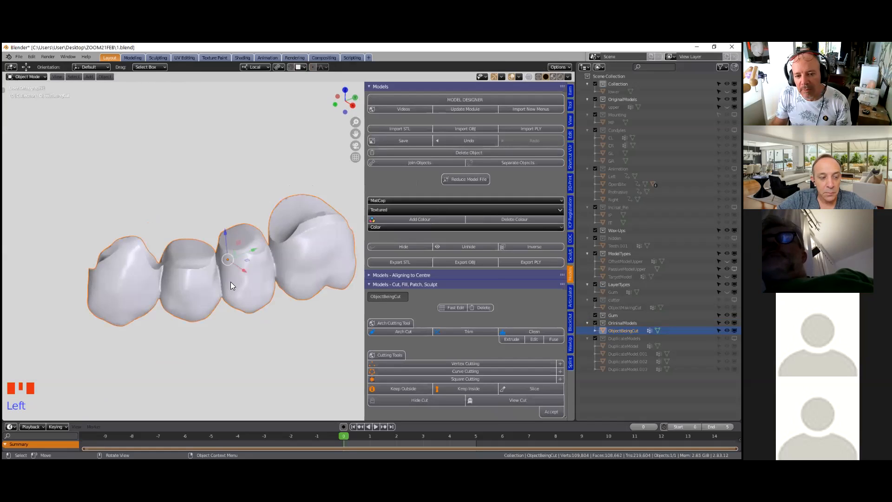
- Add a patch-up filler ball at the middle of the molar's cut surface
scroll(254, 289, "down", 2)
middle_click_drag(298, 297, 289, 270)
middle_click_drag(253, 297, 229, 303)
scroll(228, 303, "up", 2)
right_click(199, 321, "shift")
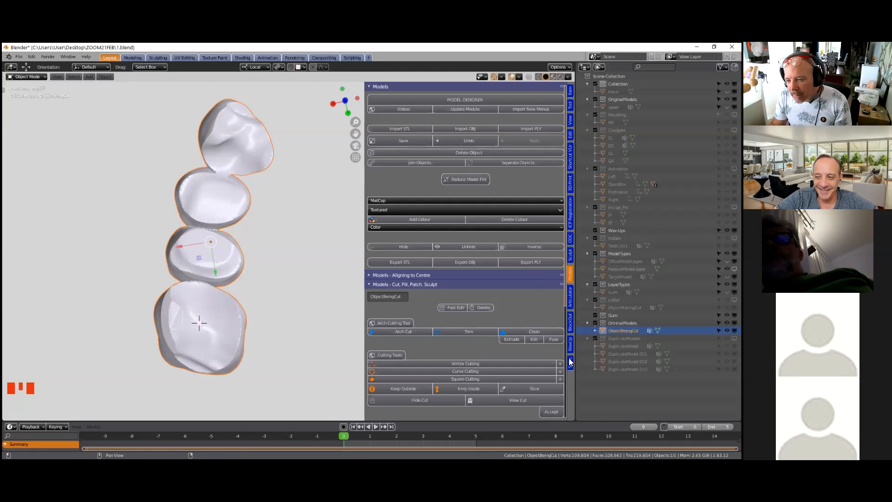
scroll(515, 338, "down", 12)
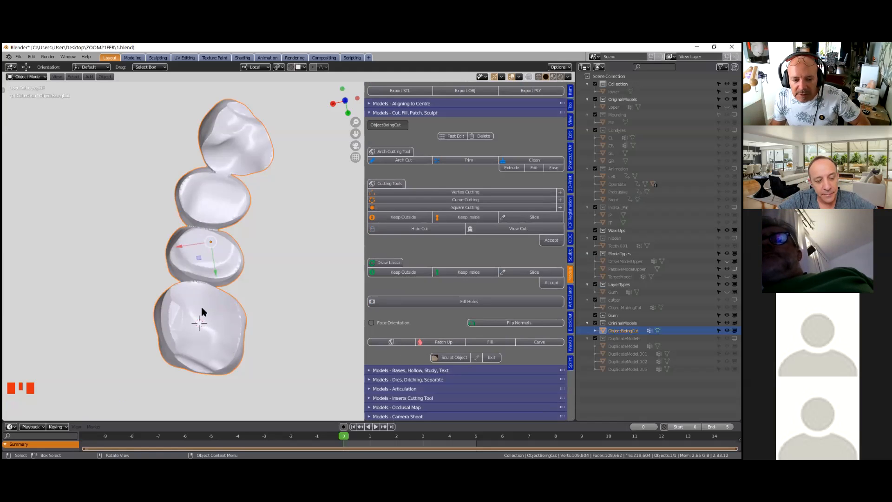
left_click(436, 342)
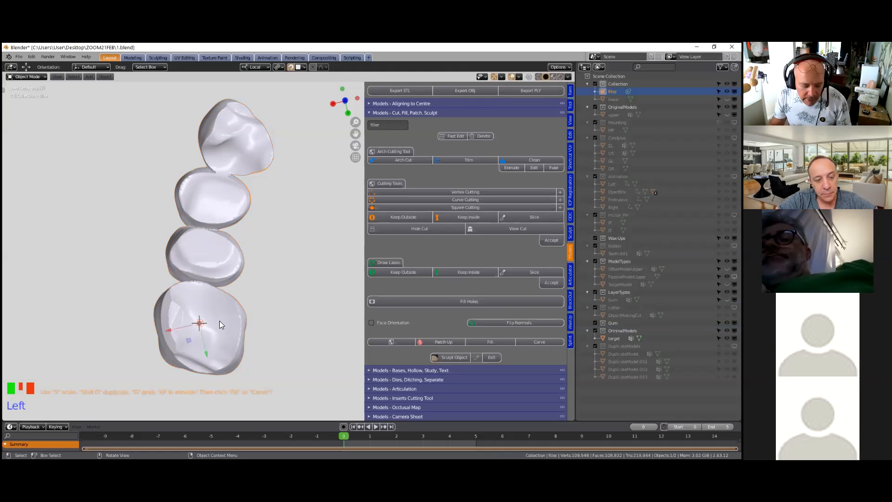
- Enlarge the filler ball until it protrudes clearly from the molar's cut surface
scroll(220, 320, "up", 3)
middle_click_drag(202, 335, 267, 260, "shift")
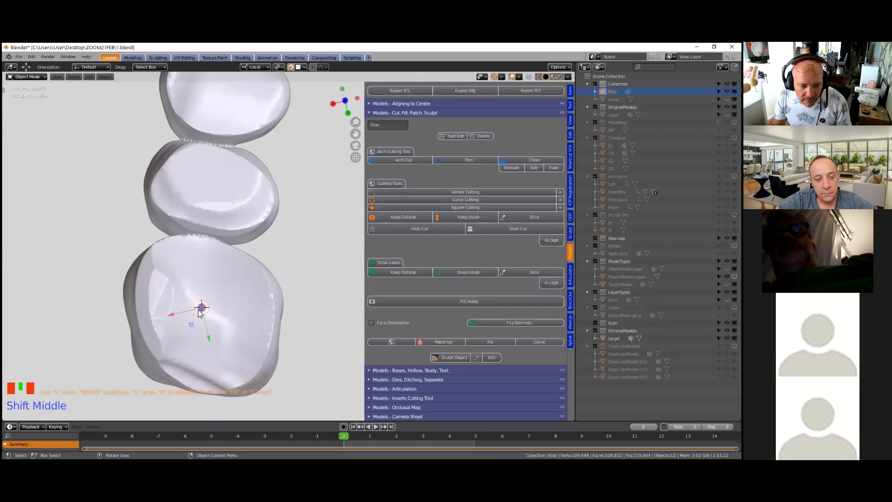
key("s")
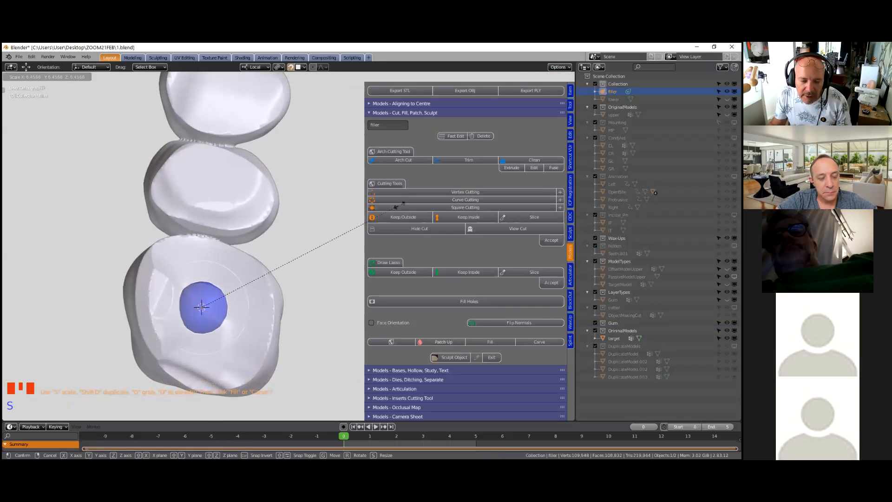
left_click(251, 291)
scroll(251, 296, "down", 3)
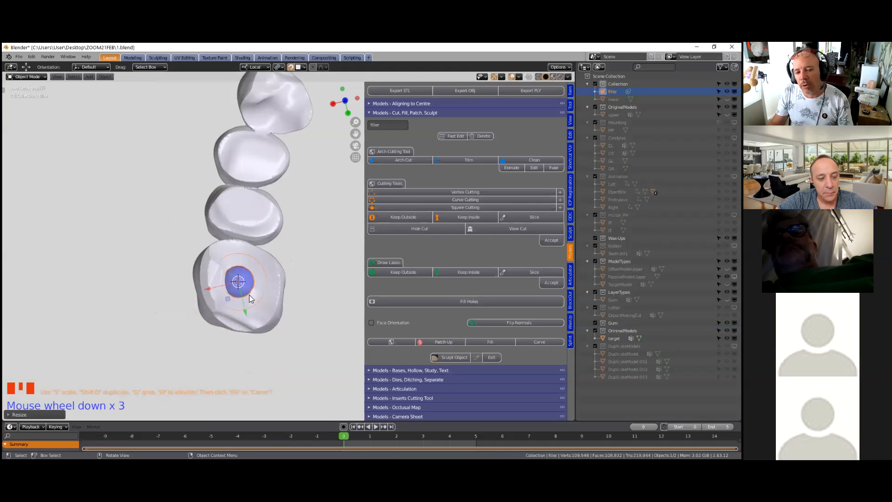
mouse_move(254, 290)
middle_mouse_down("shift")
mouse_move(255, 304)
mouse_move(233, 327)
mouse_move(250, 261)
mouse_move(243, 287)
mouse_move(257, 291)
middle_mouse_up("shift")
key("s")
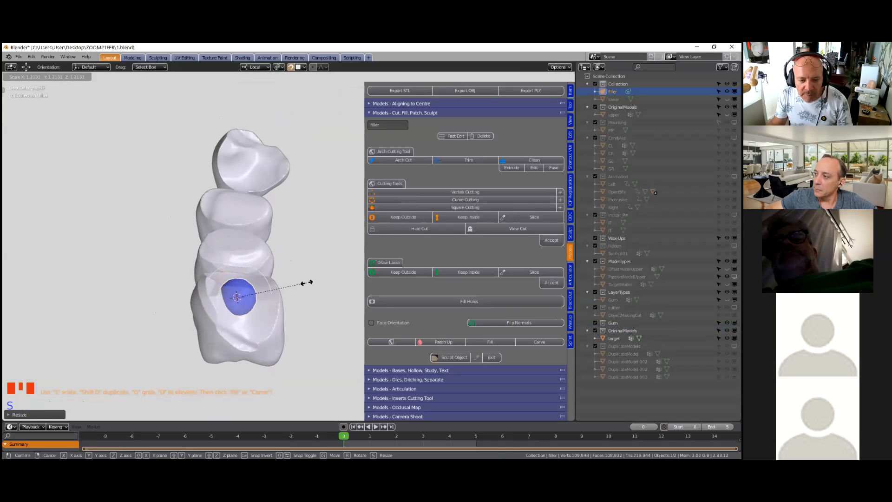
left_click(307, 282)
middle_click_drag(206, 338, 199, 377)
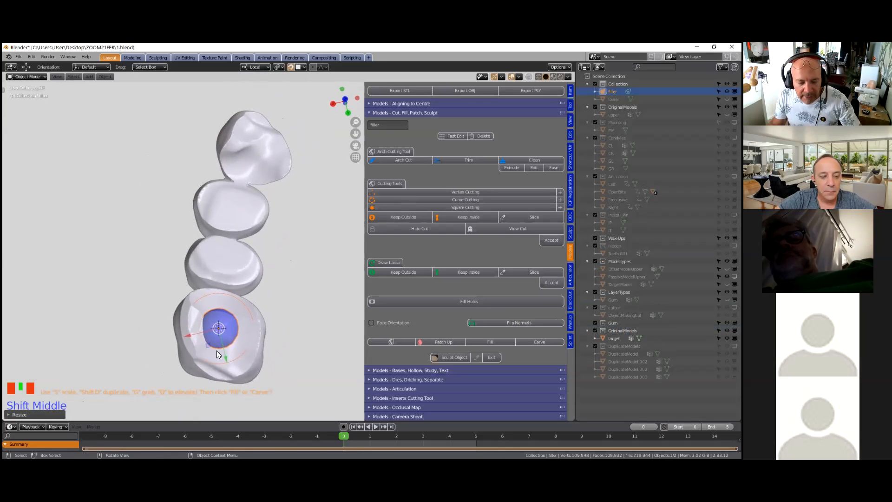
- Duplicate the filler ball onto the premolar next to the molar and scale the copy down slightly
key("shift+d")
left_click(224, 281)
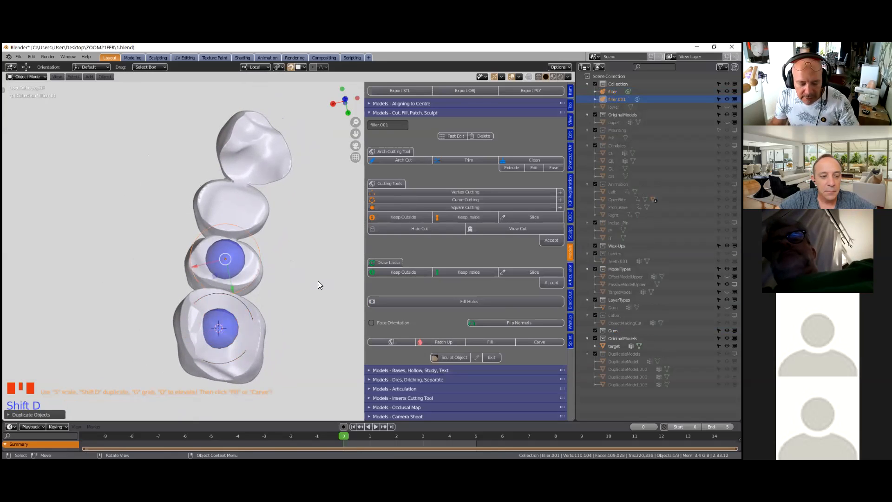
key("s")
left_click(244, 268)
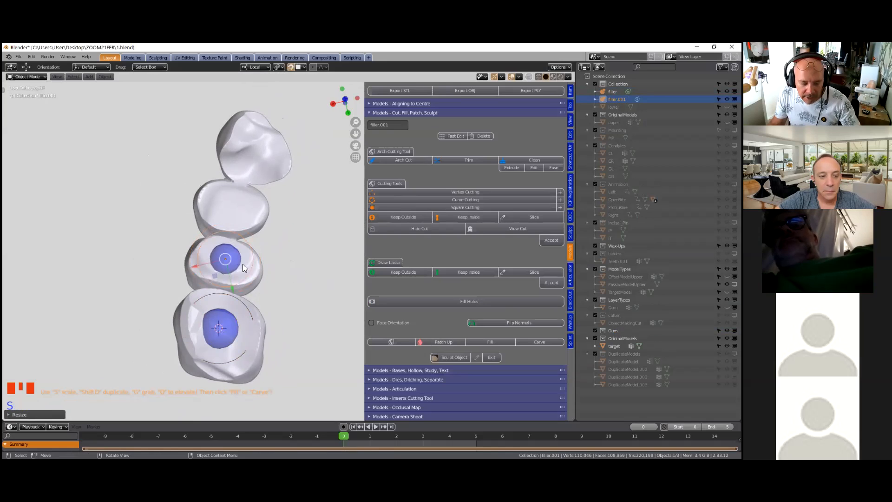
- Duplicate the smaller filler ball onto the second premolar and the end tooth, adjusting the last copy's size
key("shift+d")
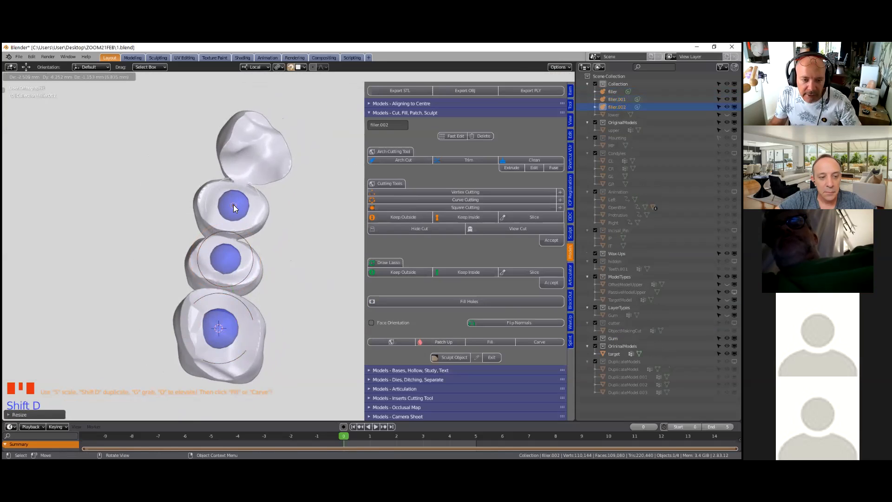
left_click(244, 213)
key("shift+d")
left_click(257, 152)
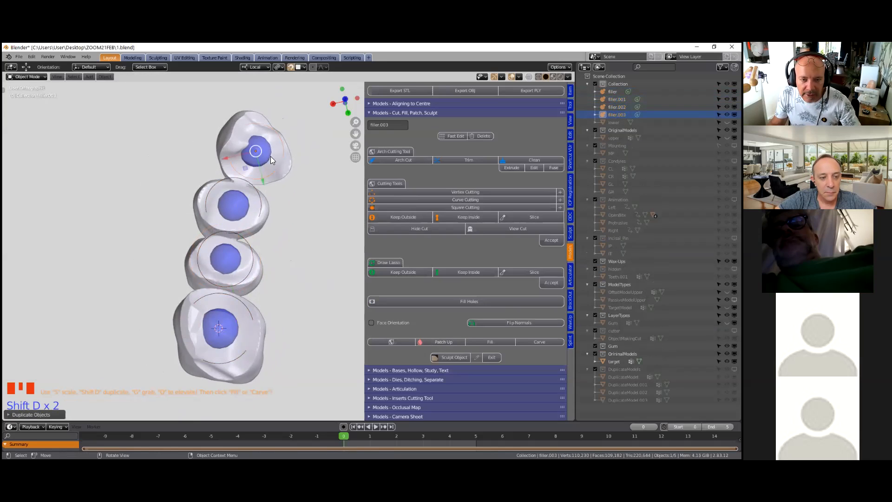
key("s")
left_click(310, 191)
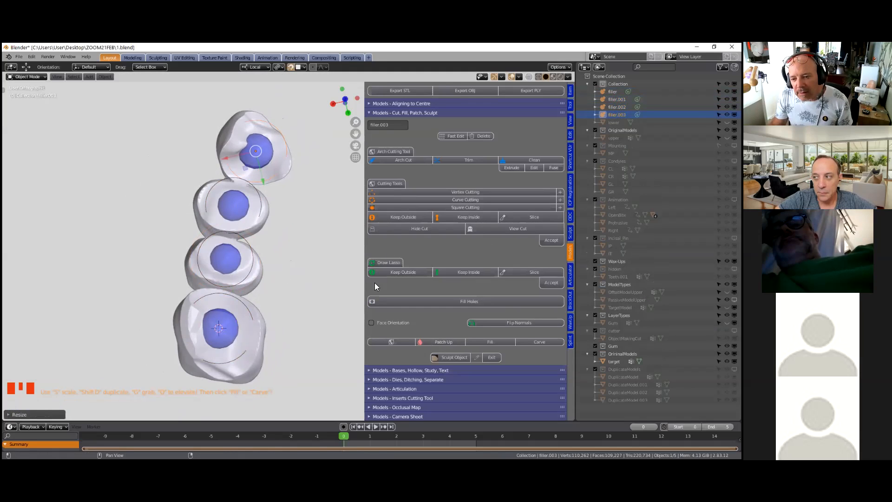
- Carve the four filler balls out of the teeth and select the carved teeth
left_click(542, 343)
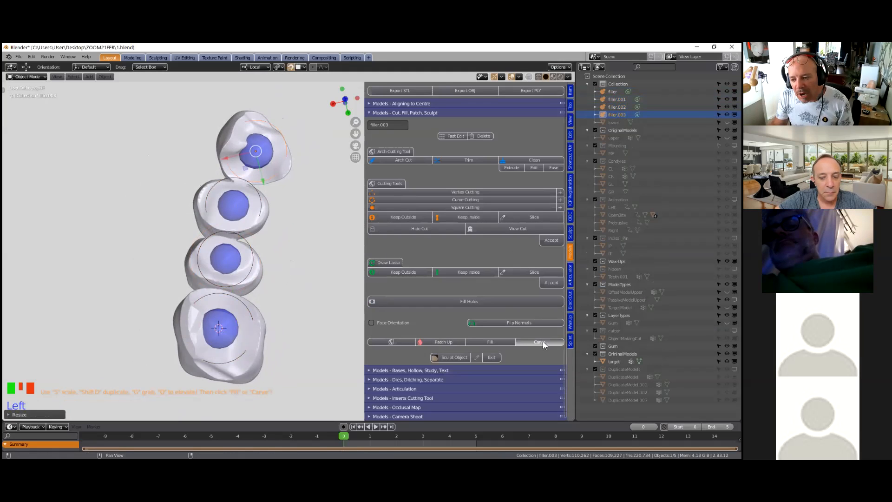
left_click(241, 312)
scroll(241, 314, "up", 3)
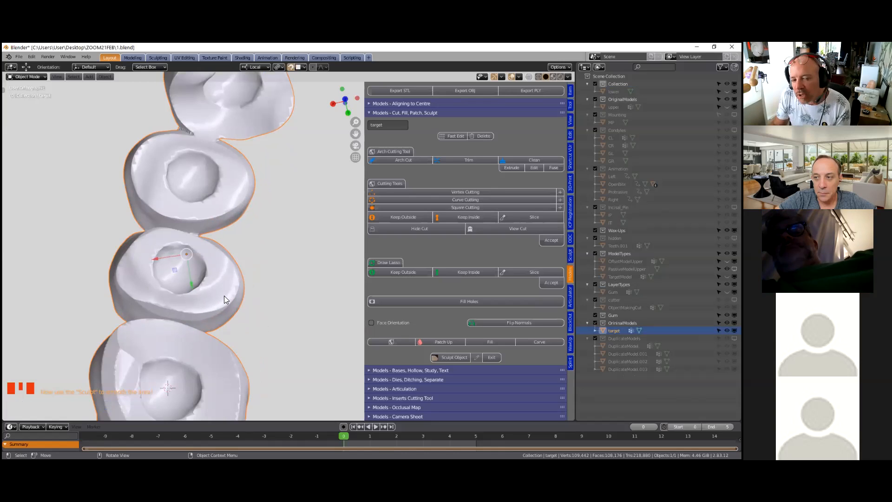
scroll(224, 296, "down", 1)
scroll(224, 296, "down", 1)
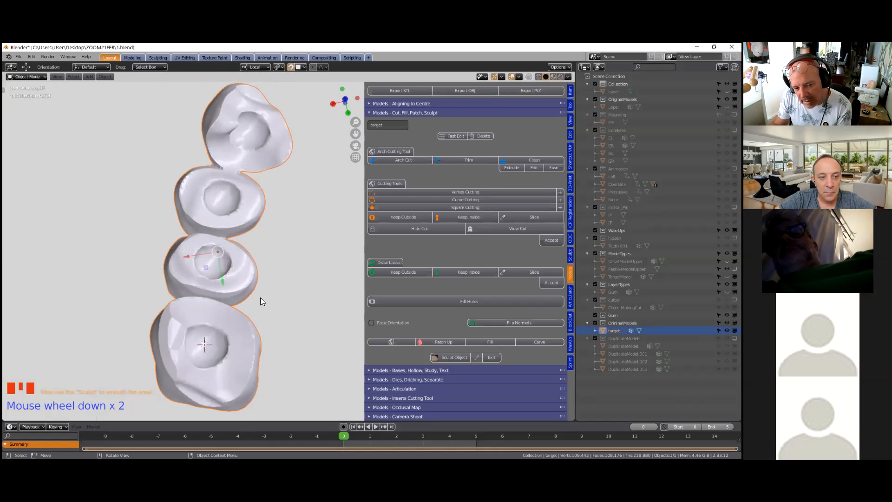
- Shade the carved teeth flat and examine their hollows and biting surfaces
right_click(243, 269)
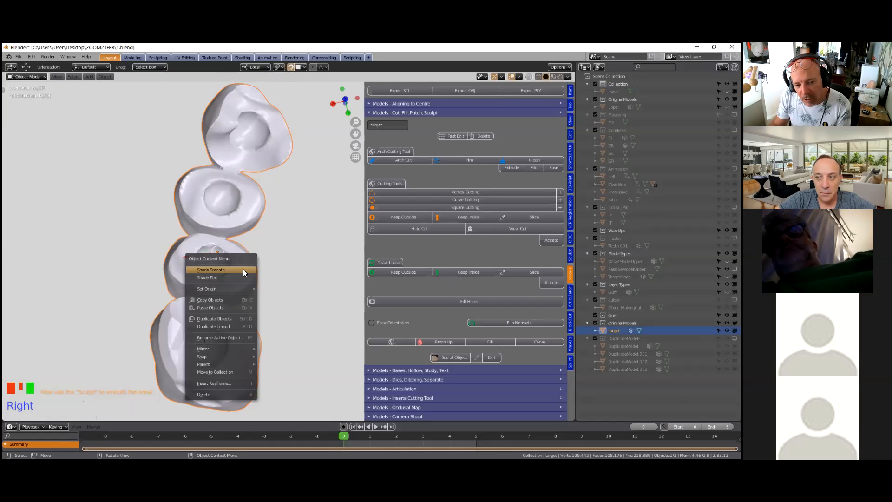
left_click(227, 278)
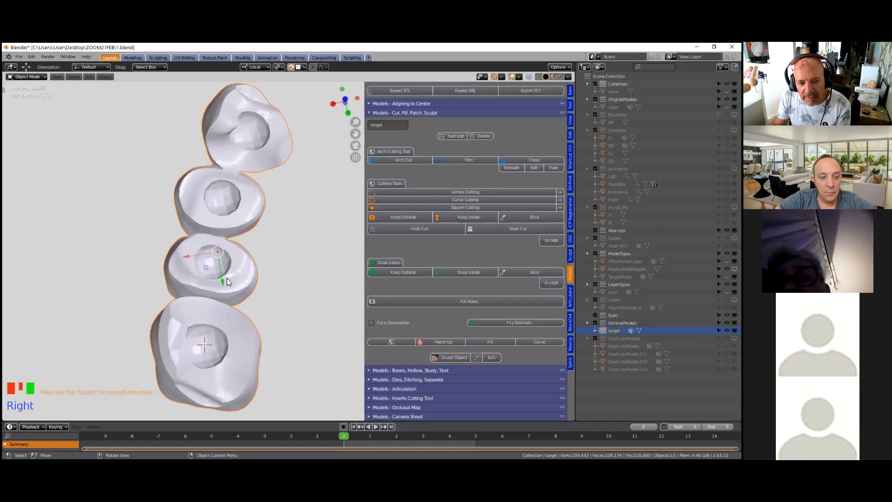
scroll(227, 278, "down", 2)
middle_click_drag(226, 278, 162, 362)
scroll(174, 289, "up", 3)
scroll(222, 279, "down", 2)
middle_click_drag(240, 225, 281, 285)
scroll(279, 285, "down", 3)
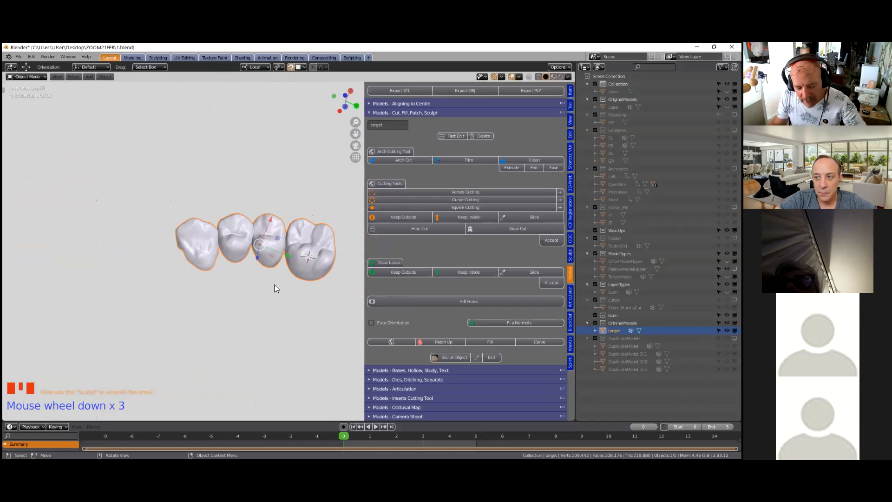
- Reveal all hidden objects and hide the lower model
key("alt+h")
left_click(250, 199)
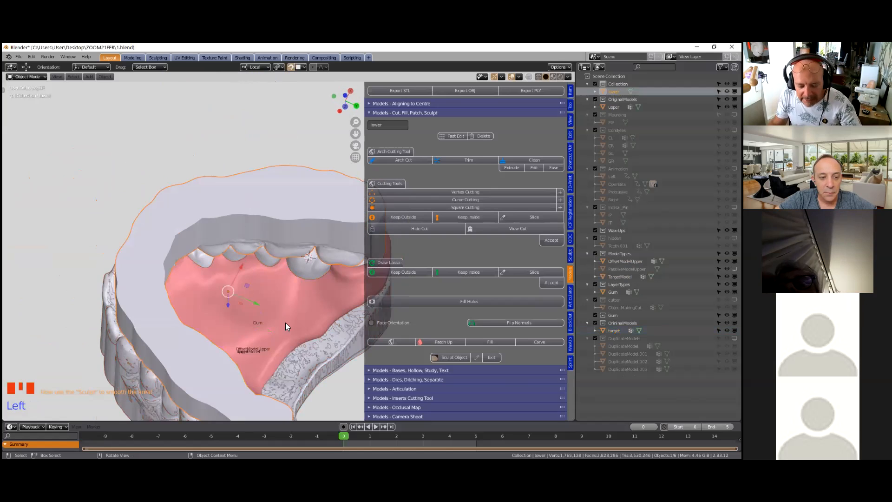
key("h")
mouse_move(268, 284)
middle_mouse_down()
mouse_move(258, 313)
mouse_move(266, 324)
mouse_move(254, 280)
middle_mouse_up()
- Delete the OffsetModelUpper object overlapping the upper model
left_click(286, 307)
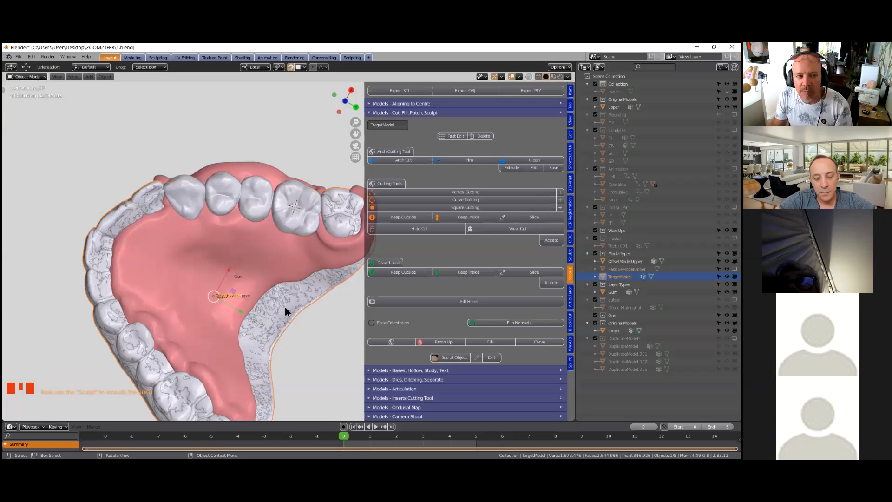
left_click(286, 311)
left_click(285, 312)
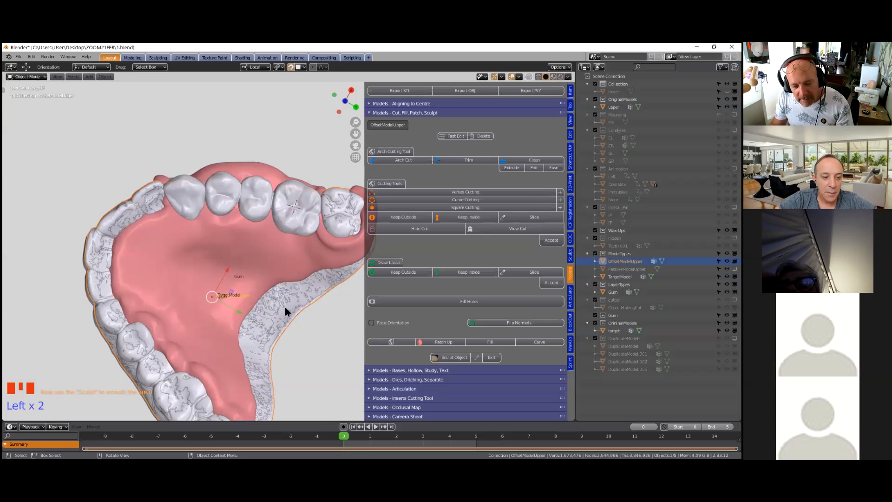
key("x")
left_click(267, 308)
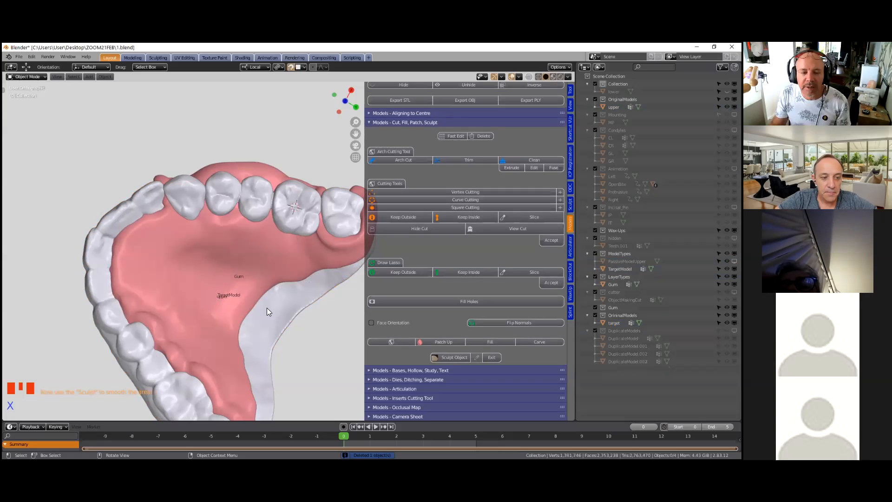
- Widen the 3D viewport and select the carved teeth on the upper model
scroll(267, 307, "down", 2)
middle_click_drag(263, 305, 241, 312)
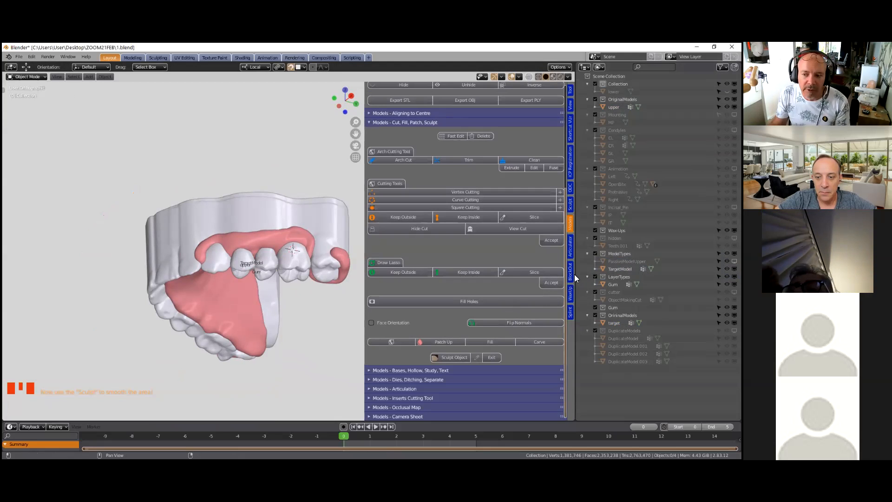
left_click_drag(576, 273, 623, 273)
middle_click_drag(305, 320, 318, 339)
left_click(289, 291)
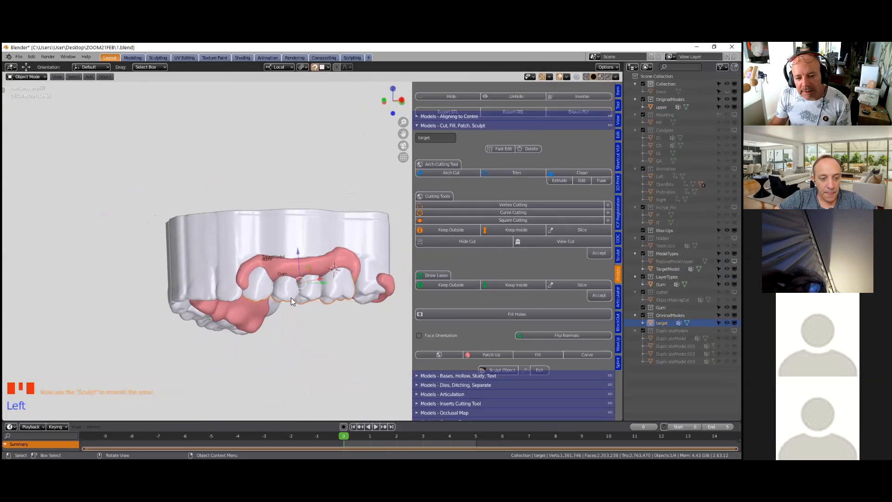
middle_click_drag(298, 342, 293, 324, "shift")
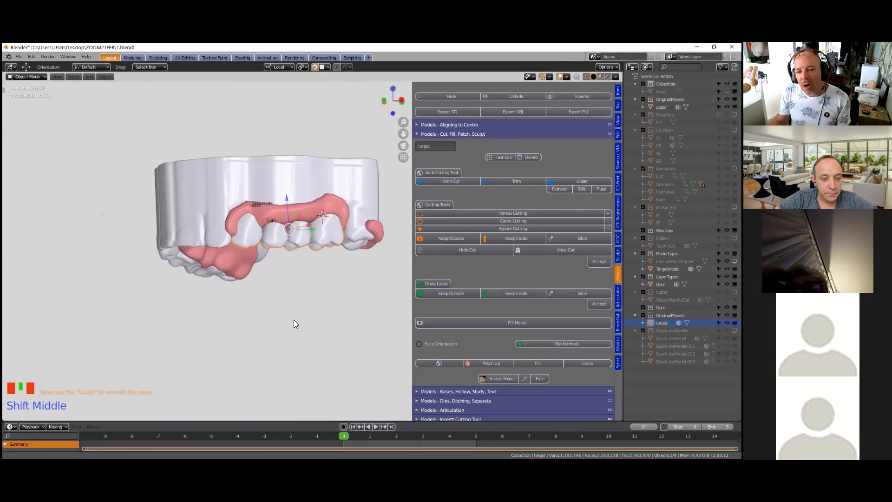
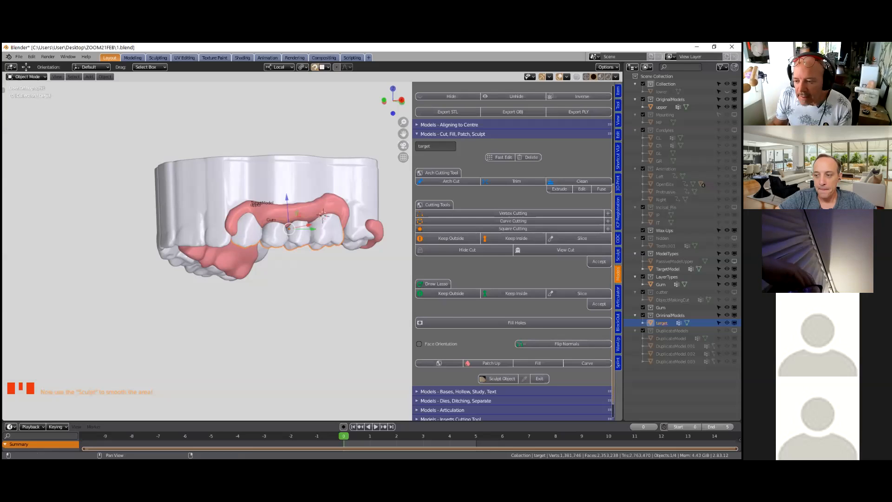
- Bring up the WaxUP cutting tools and examine where the selected teeth meet the gum
scroll(548, 363, "down", 15)
scroll(546, 381, "down", 20)
scroll(546, 384, "down", 20)
scroll(549, 382, "down", 2)
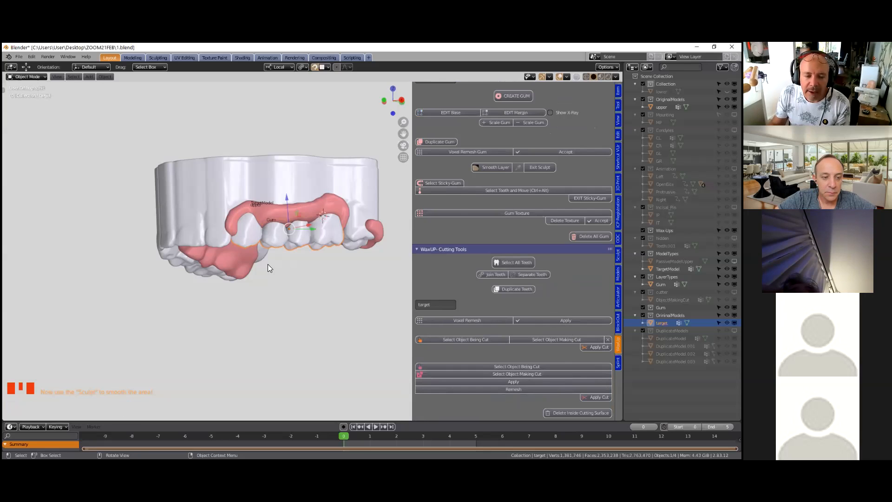
scroll(268, 264, "up", 4)
middle_click_drag(259, 261, 266, 275)
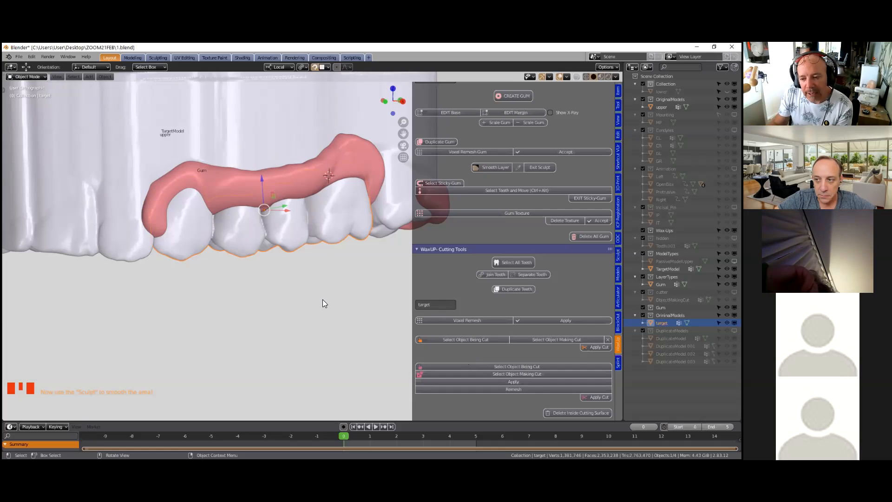
- Set the pink gum on the upper model as the object being cut
scroll(324, 302, "down", 3)
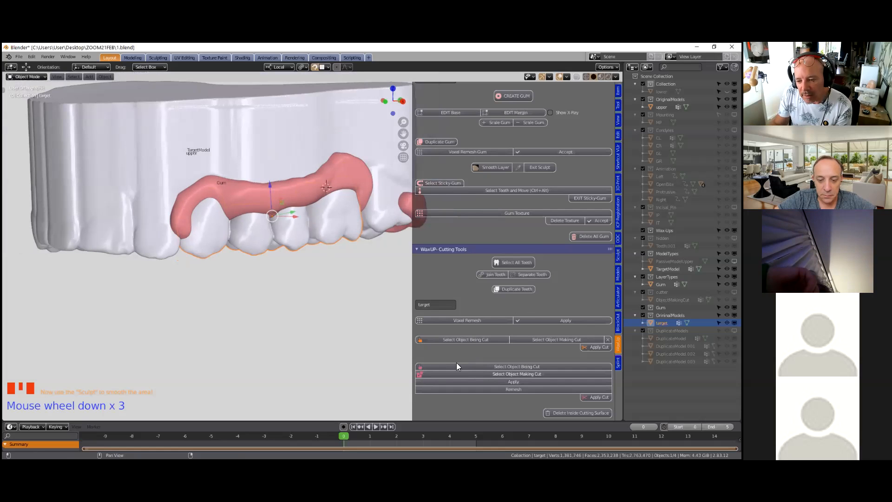
left_click(308, 184)
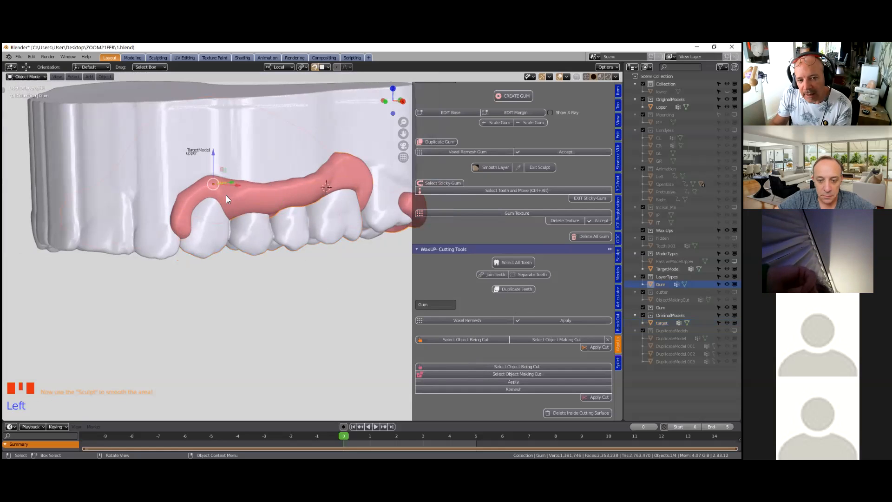
left_click(526, 366)
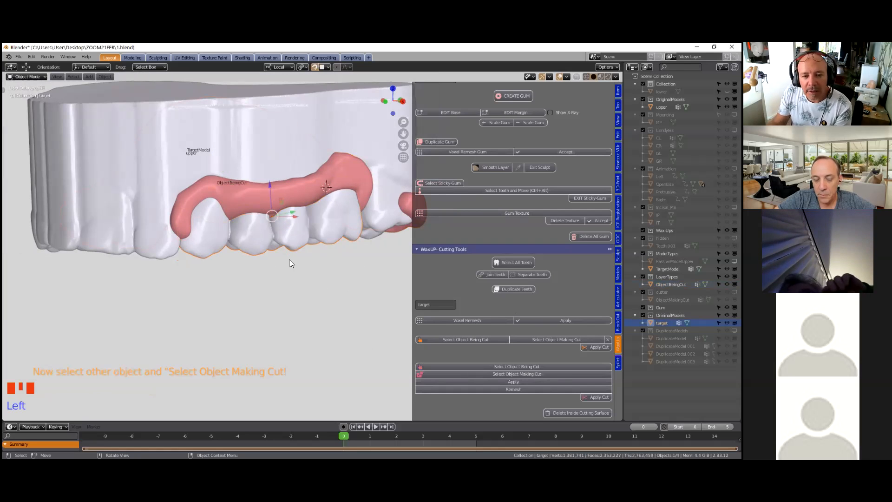
- Save the file and set the carved target teeth as the object making the cut
scroll(289, 263, "up", 2)
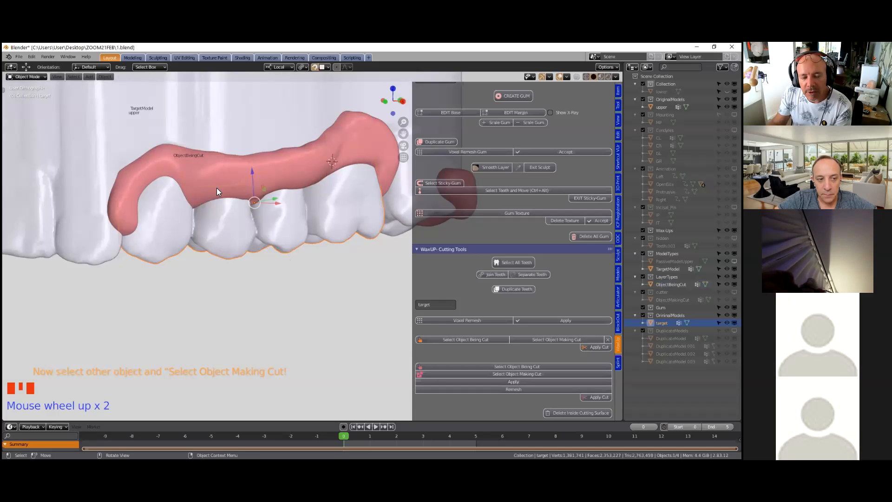
left_click(20, 57)
left_click(26, 107)
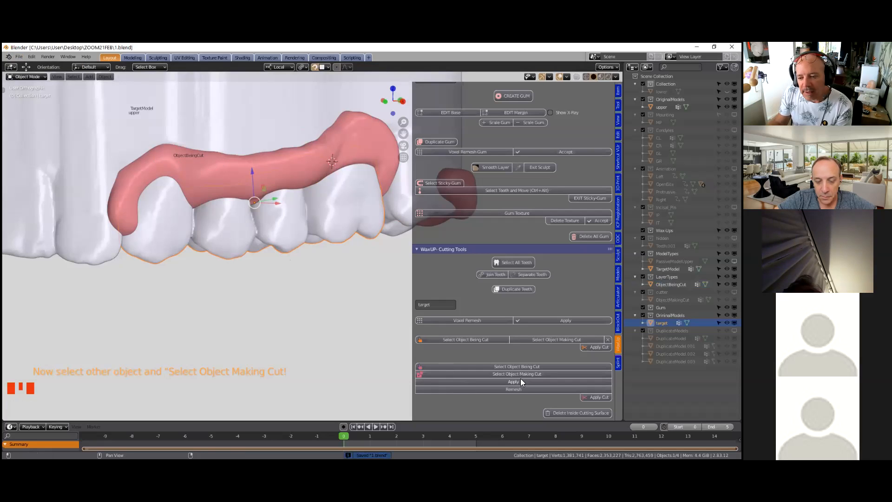
left_click(545, 374)
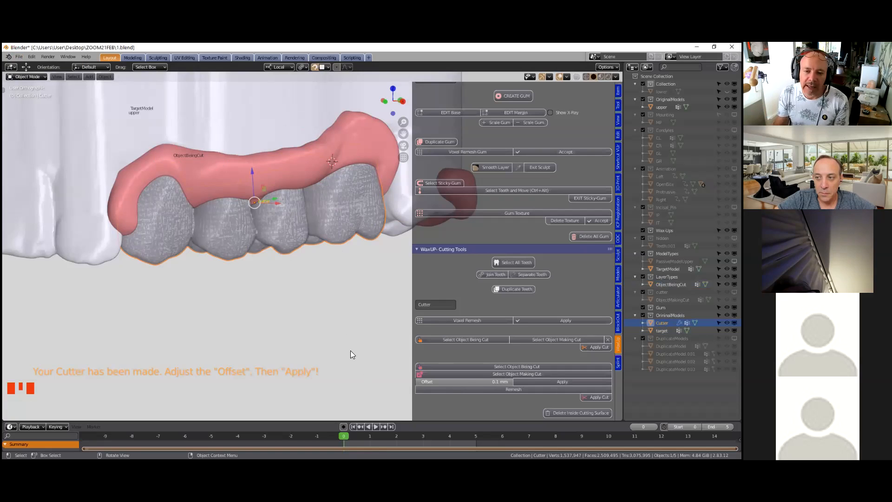
- Inspect the cutter's clearance around the teeth and apply its 0.1 mm offset
scroll(350, 354, "down", 1)
scroll(351, 353, "up", 1)
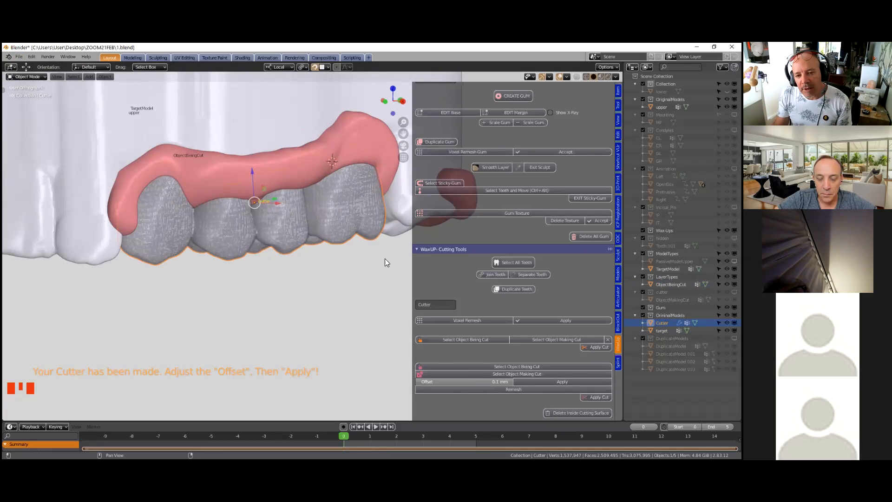
scroll(279, 268, "up", 5)
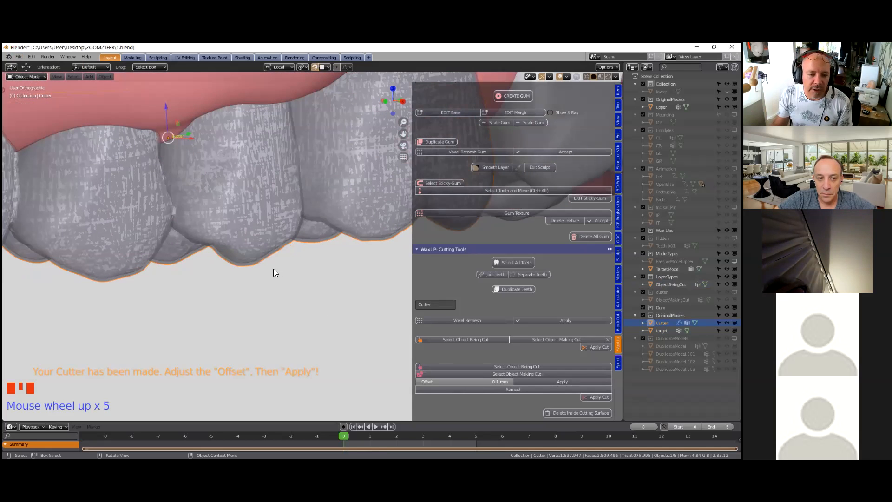
scroll(273, 272, "up", 8)
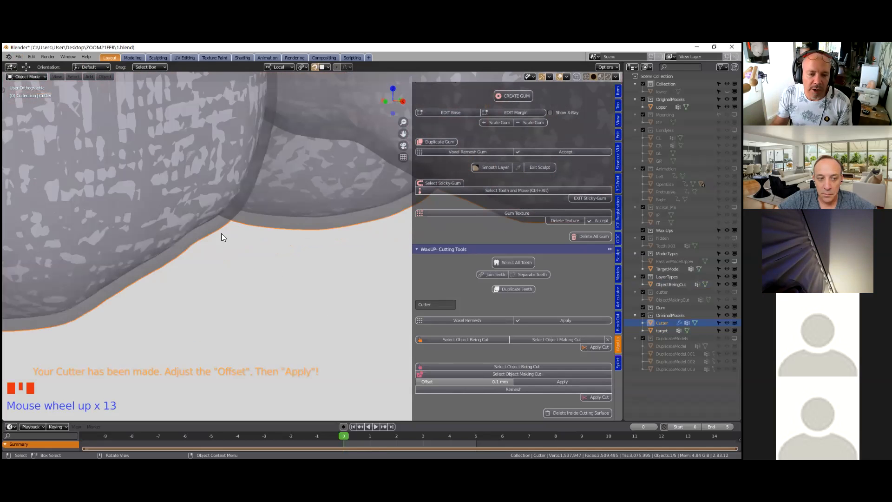
scroll(257, 302, "down", 3)
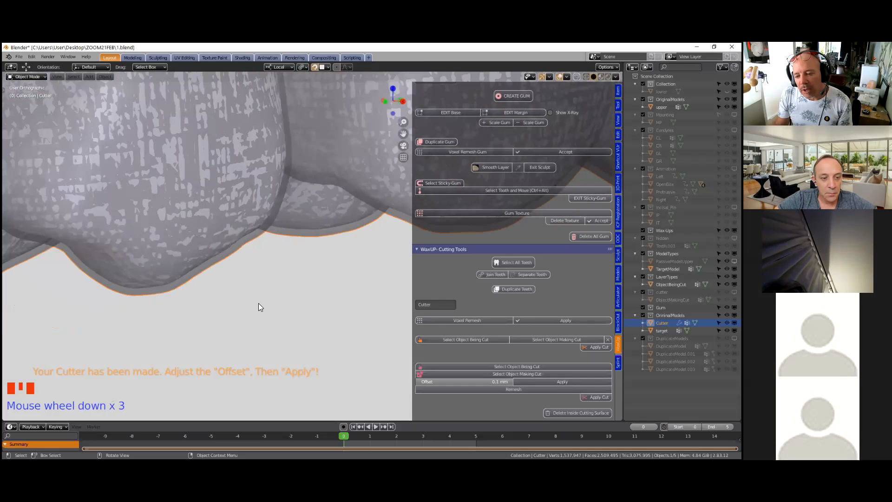
scroll(258, 303, "down", 8)
left_click(565, 382)
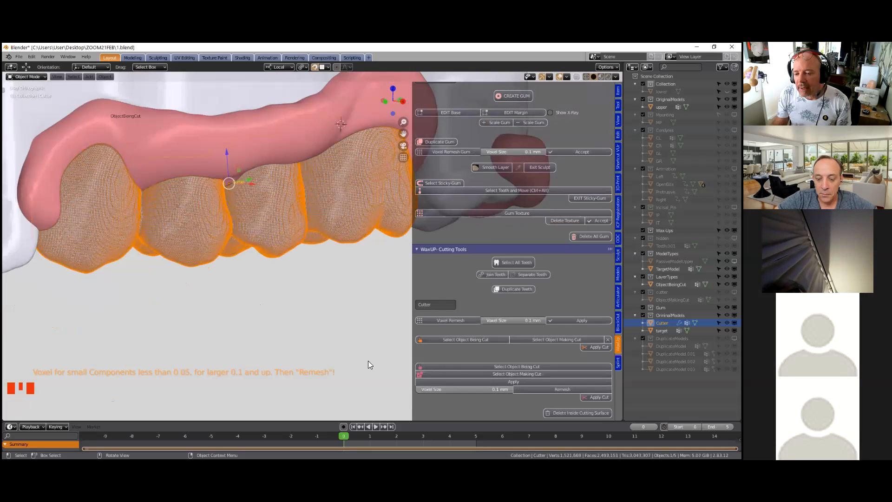
- Remesh the cutter at a 0.1 mm voxel size and apply the cut to the gum
left_click(550, 390)
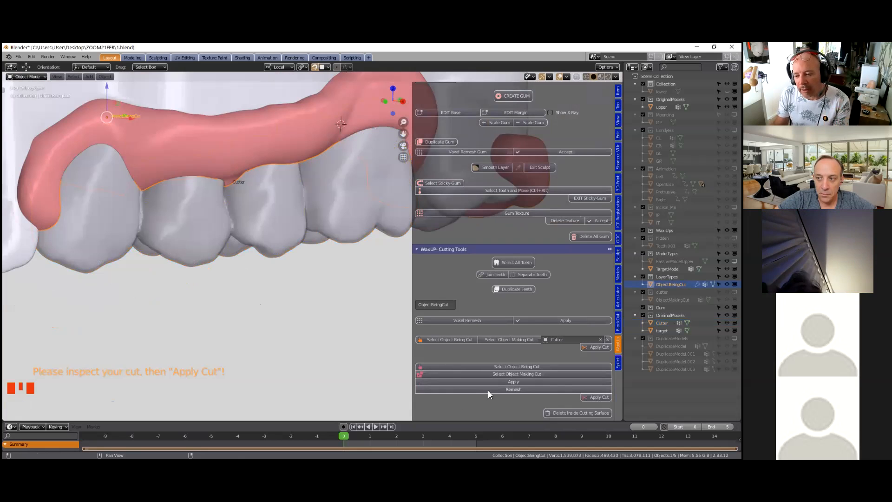
left_click(594, 397)
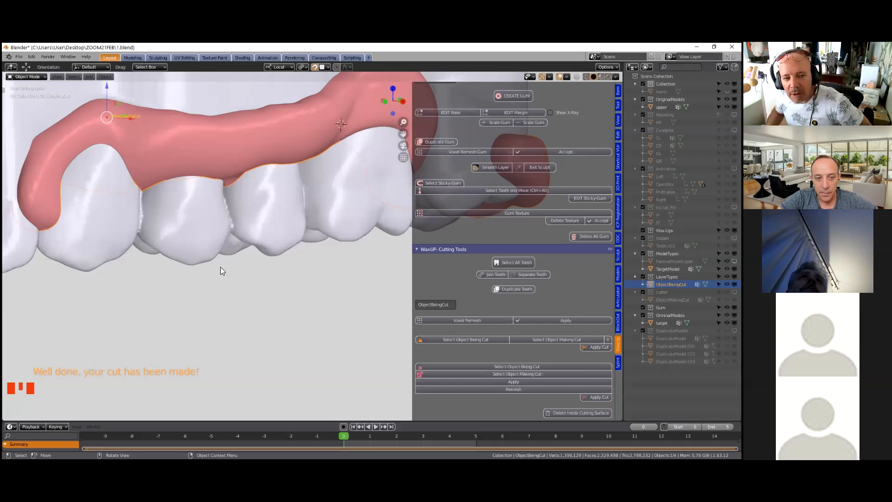
- Hide the TargetModel and select the original upper model beneath it
scroll(221, 270, "down", 4)
middle_click_drag(208, 270, 273, 324)
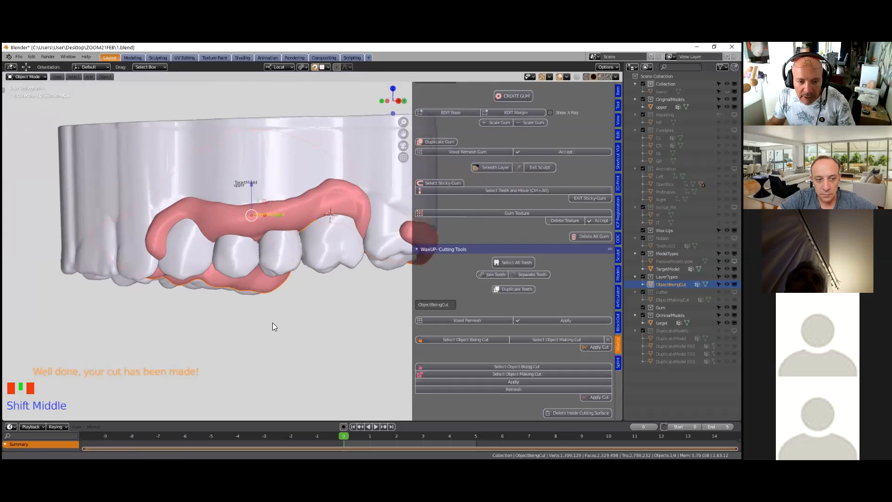
left_click(263, 157)
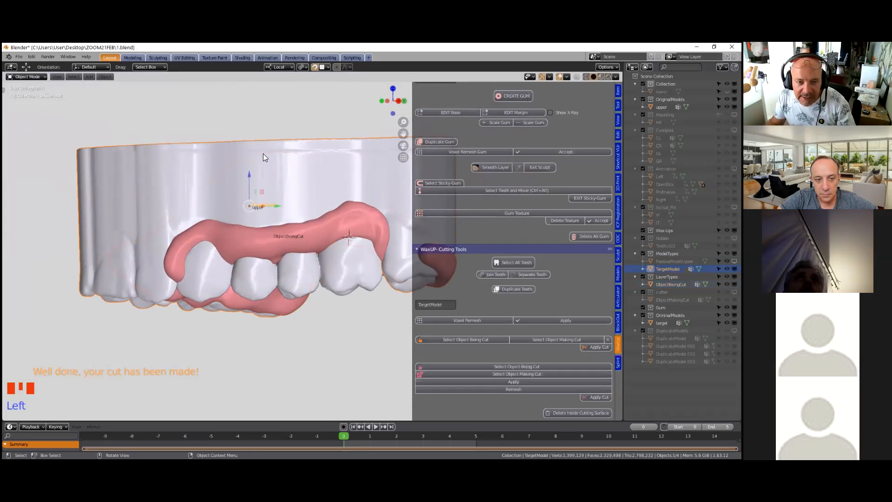
left_click(263, 154)
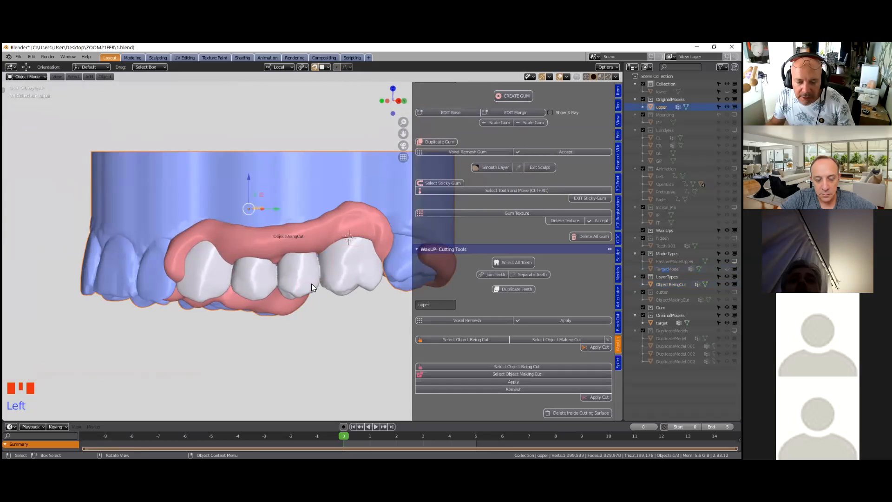
- Select the target teeth and clip the view to a thin vertical slice through the second premolar area
scroll(311, 283, "up", 3)
middle_click_drag(326, 237, 271, 258, "shift")
left_click(268, 259)
key("alt+b")
left_click_drag(256, 122, 269, 369)
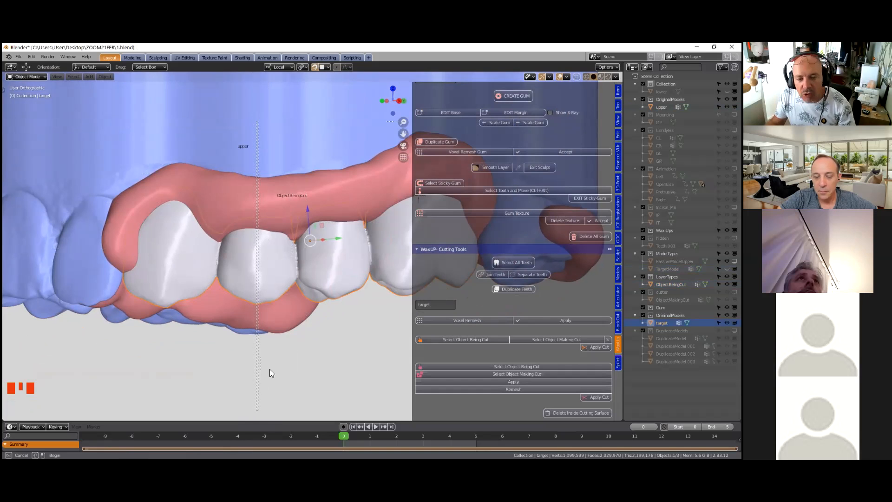
- Examine the cross-section for the offset gap between the hollowed tooth, its retention pit and the cut gum
middle_click_drag(274, 287, 337, 296)
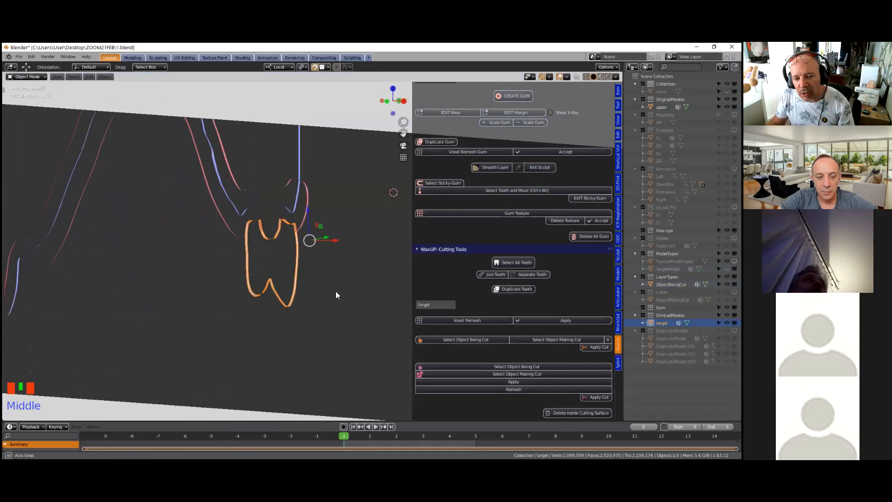
scroll(337, 294, "up", 8)
mouse_move(301, 337)
middle_mouse_down("shift")
mouse_move(324, 293)
mouse_move(305, 341)
middle_mouse_up("shift")
scroll(324, 291, "up", 5)
middle_click_drag(329, 290, 299, 292)
scroll(323, 280, "down", 2)
scroll(297, 279, "up", 7)
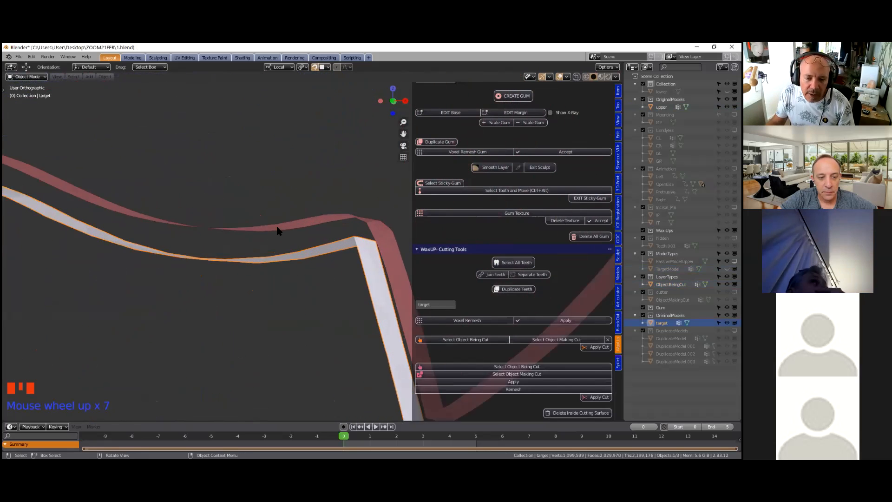
scroll(277, 230, "up", 1)
scroll(274, 269, "down", 5)
middle_click_drag(242, 293, 286, 186)
scroll(285, 185, "up", 1)
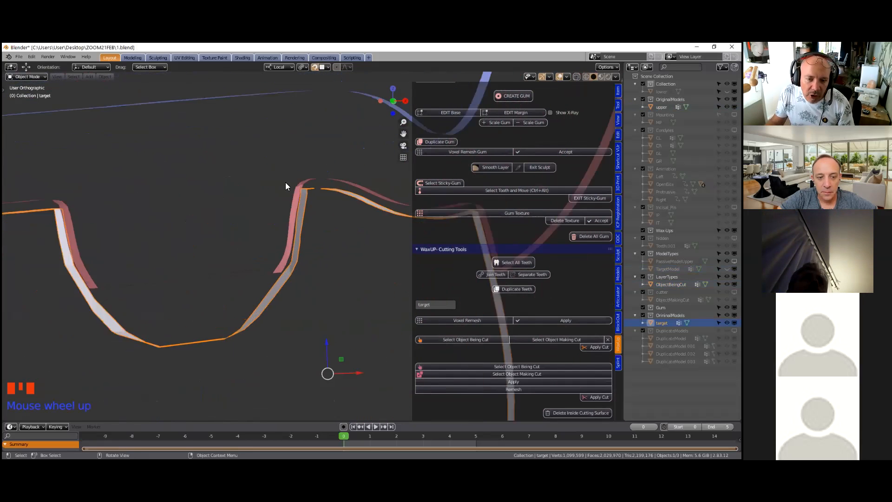
scroll(288, 188, "up", 1)
middle_click_drag(199, 254, 318, 237, "shift")
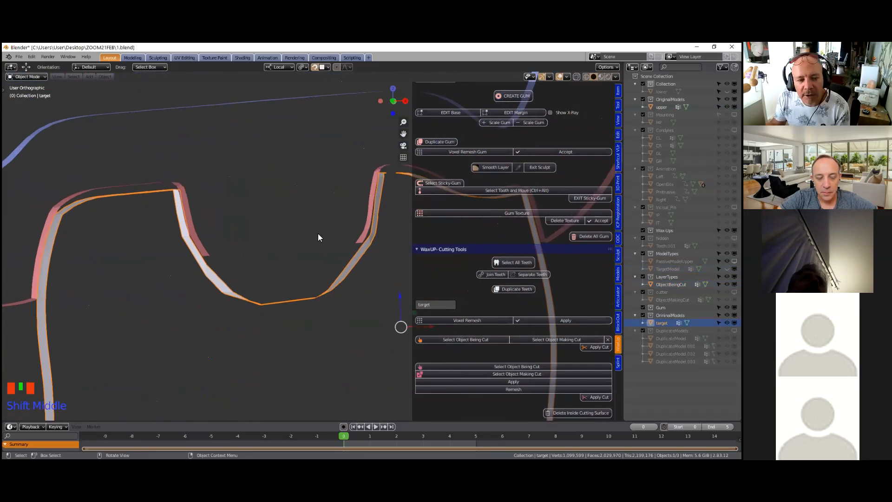
scroll(264, 263, "up", 1)
scroll(219, 258, "up", 1)
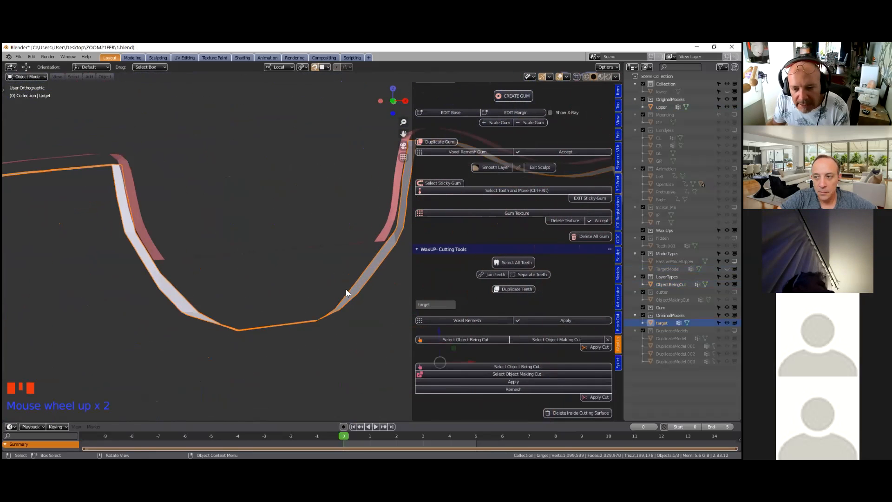
scroll(365, 258, "down", 3)
scroll(365, 258, "down", 4)
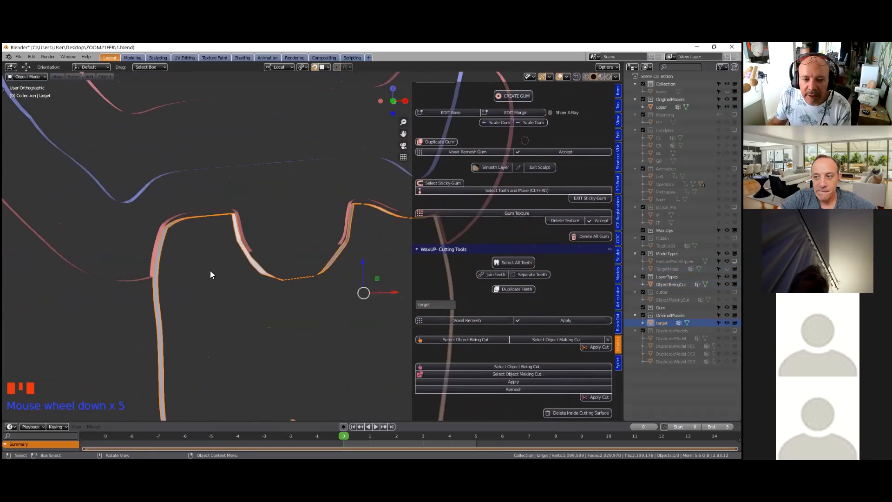
scroll(172, 275, "up", 2)
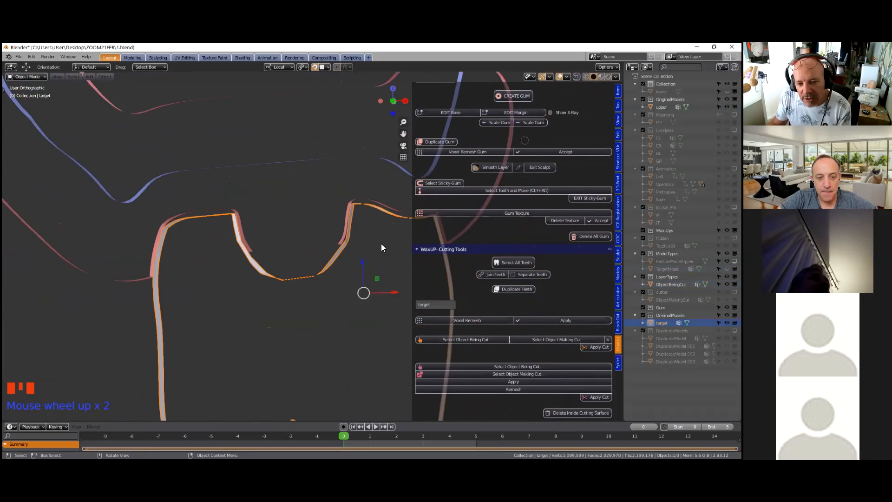
scroll(301, 264, "up", 2)
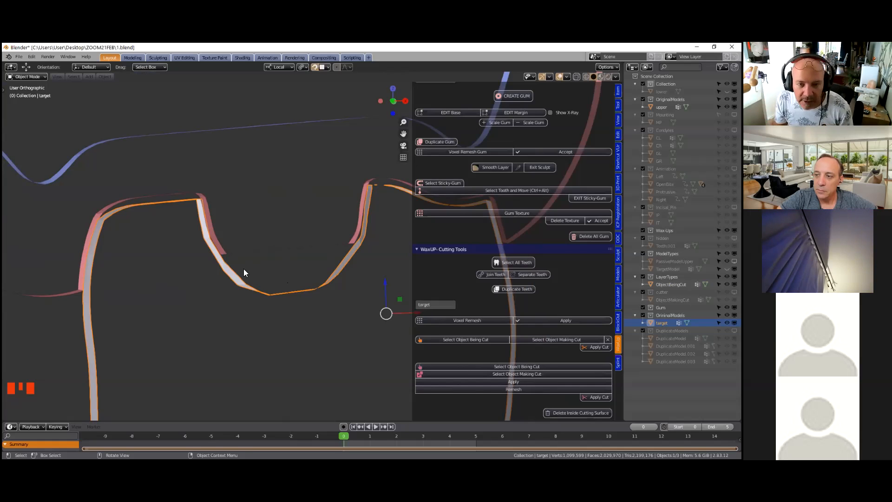
scroll(243, 273, "down", 4)
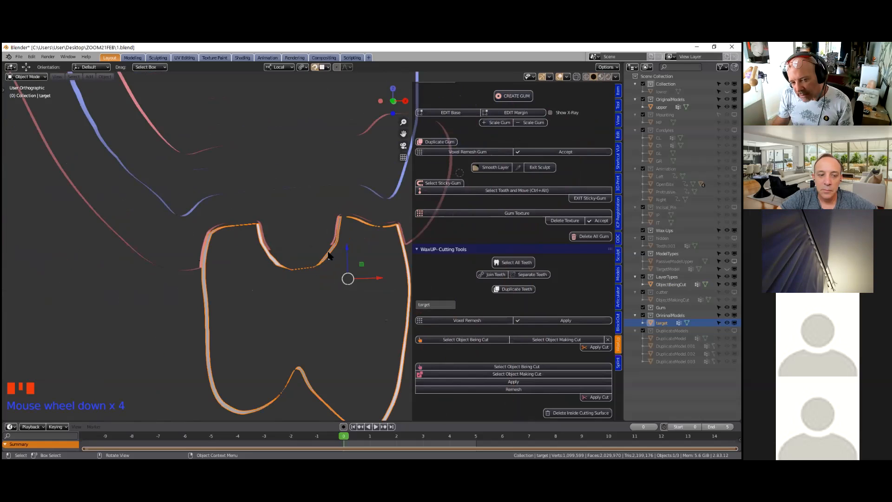
scroll(307, 271, "down", 2)
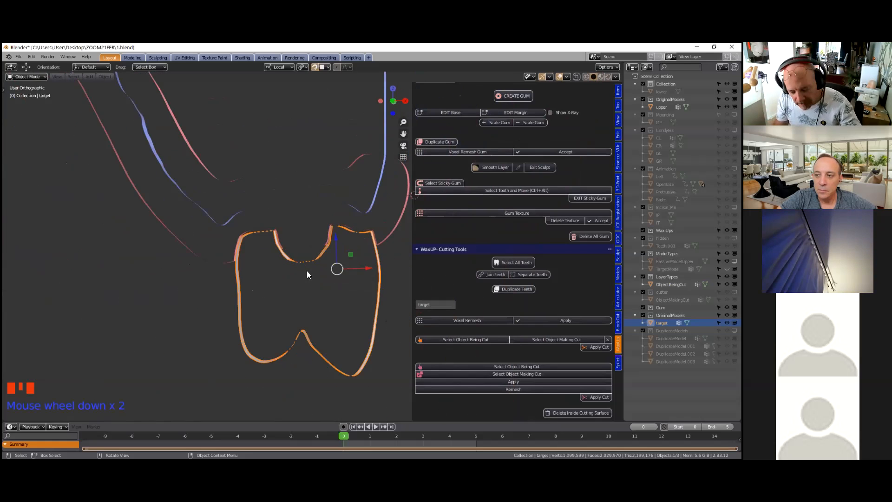
- Clear the clipped section view and reveal all hidden objects
key("alt+z")
scroll(304, 272, "down", 4)
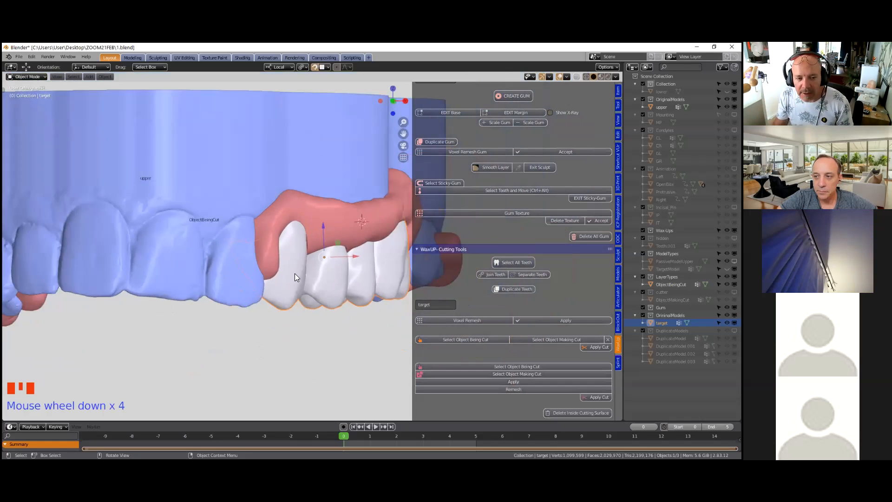
scroll(295, 273, "down", 3)
middle_click_drag(238, 273, 230, 300)
scroll(264, 215, "down", 3)
key("alt+h")
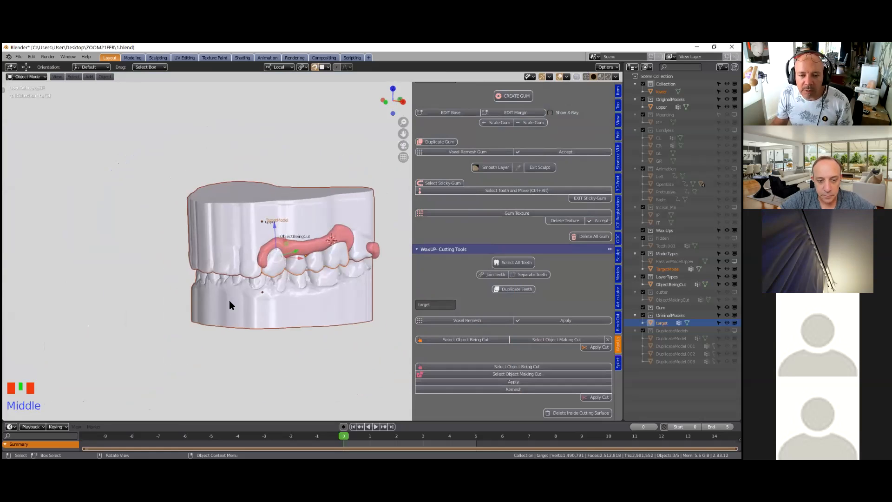
- Check the TargetModel and the cut gum by selecting each, leaving the gum selected
scroll(258, 251, "up", 5)
left_click(255, 241)
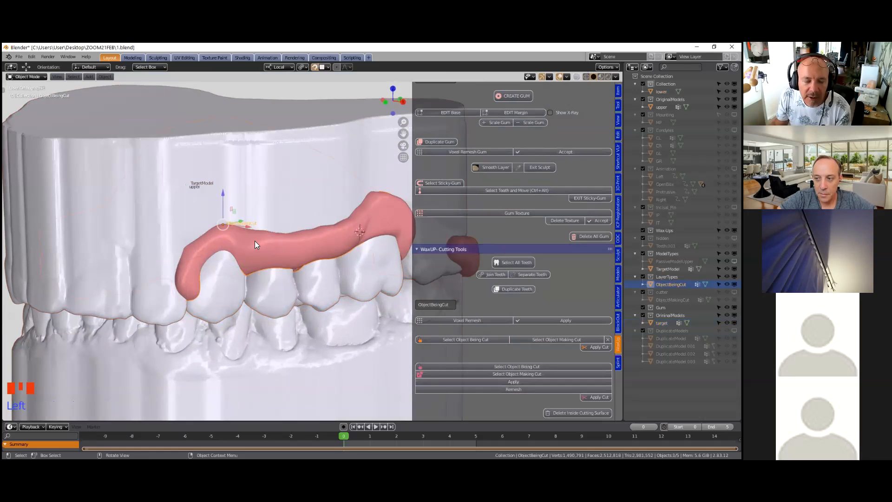
scroll(255, 240, "down", 2)
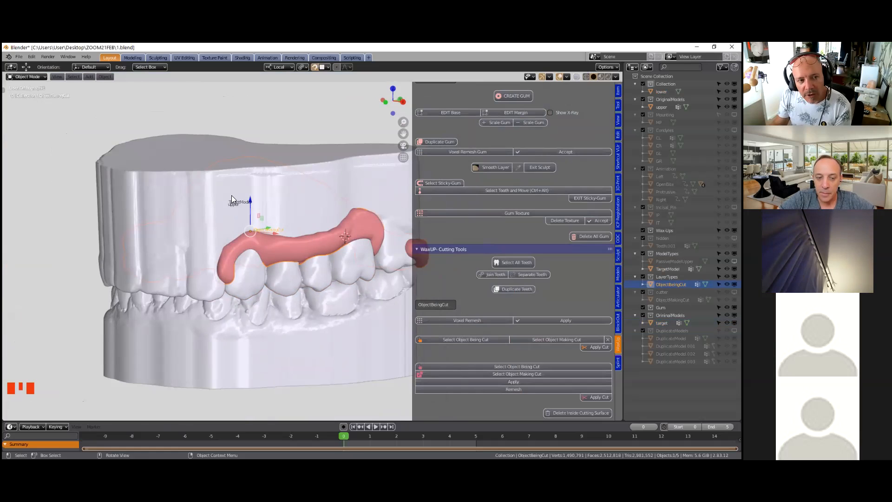
left_click(121, 176)
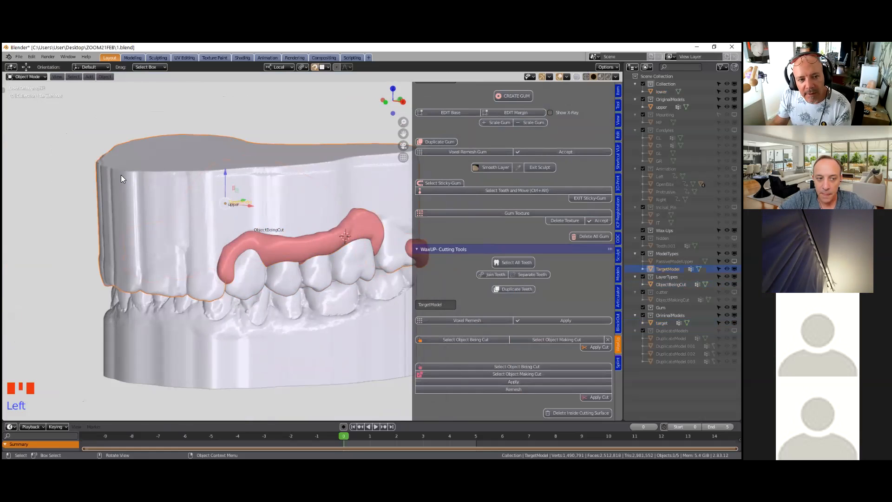
left_click(280, 263)
scroll(279, 263, "up", 2)
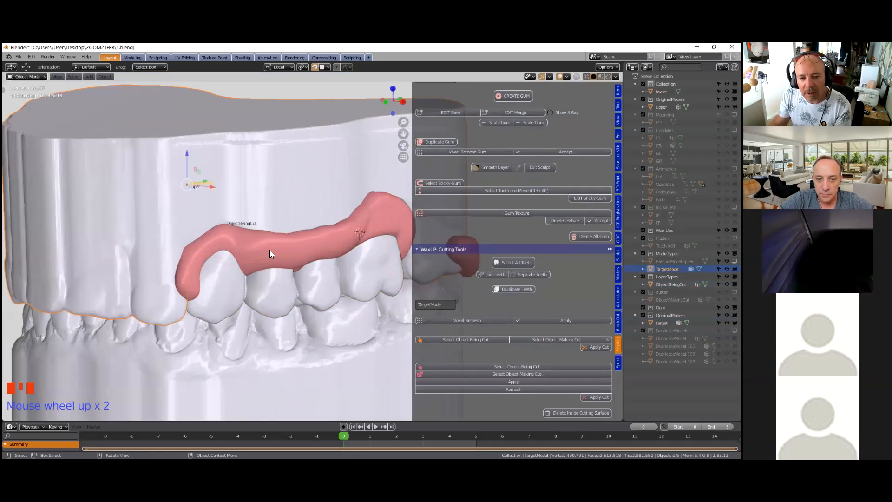
scroll(266, 244, "down", 2)
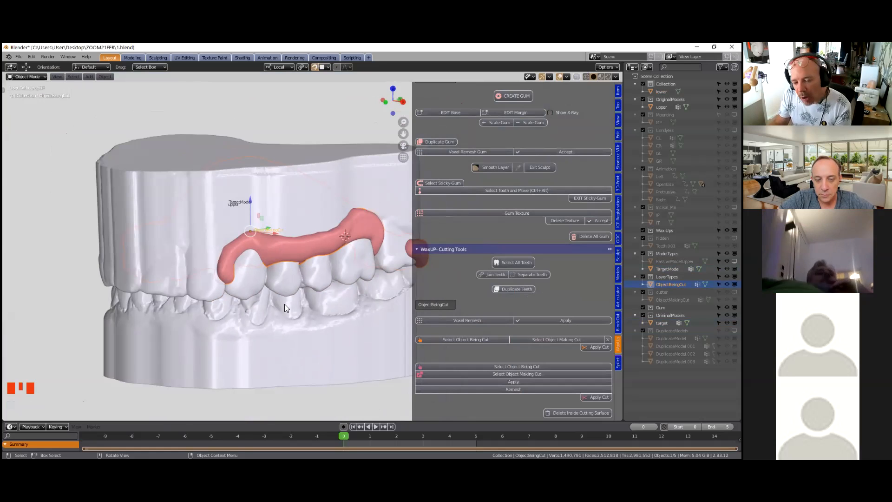
scroll(395, 352, "down", 1)
scroll(394, 353, "down", 1)
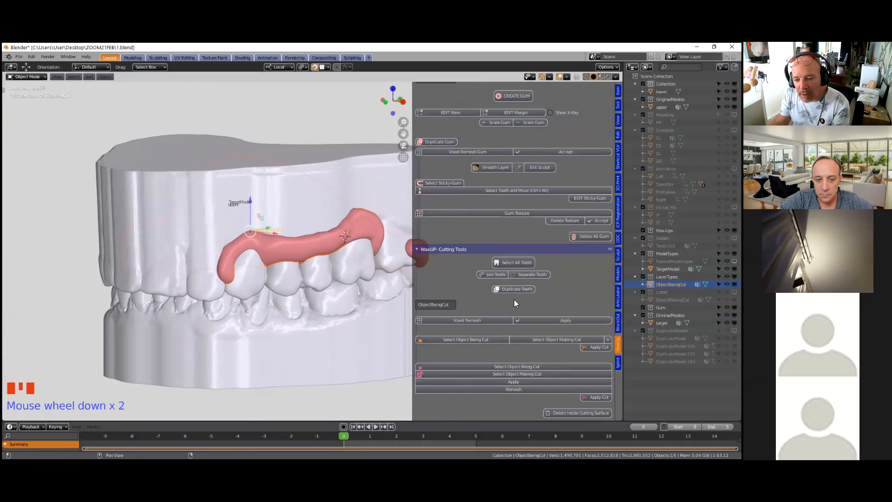
- Cut the gum with TargetModel, setting the gum as the object being cut and TargetModel as the object making the cut
left_click(278, 244)
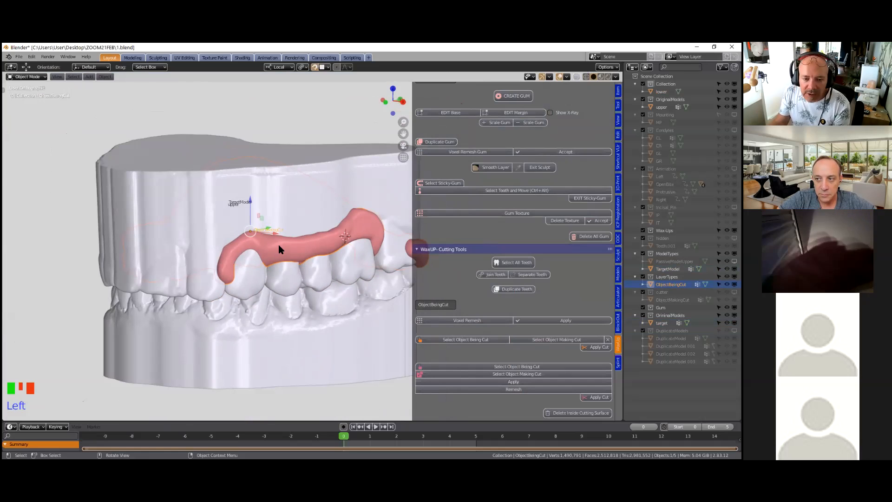
left_click(271, 248)
left_click(270, 245)
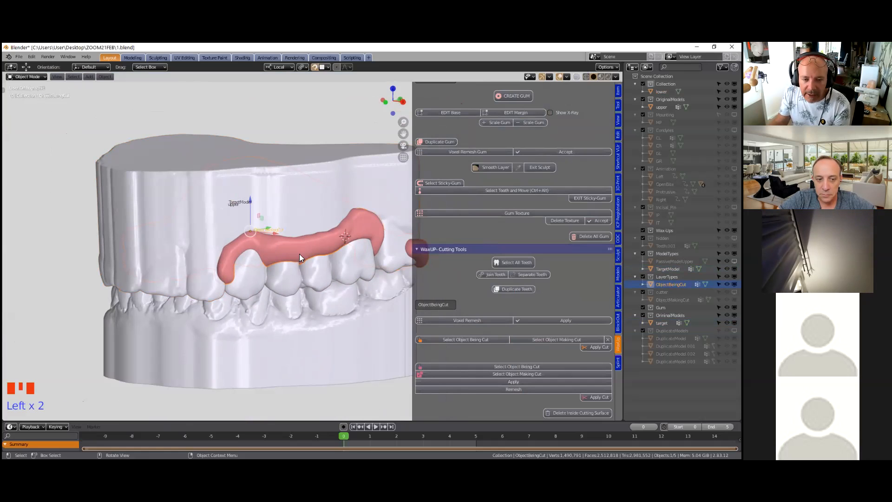
left_click(476, 340)
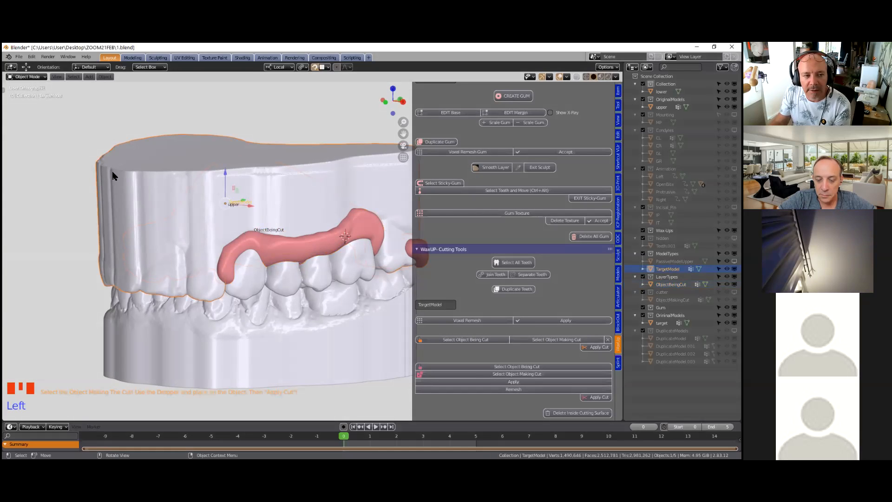
left_click(553, 339)
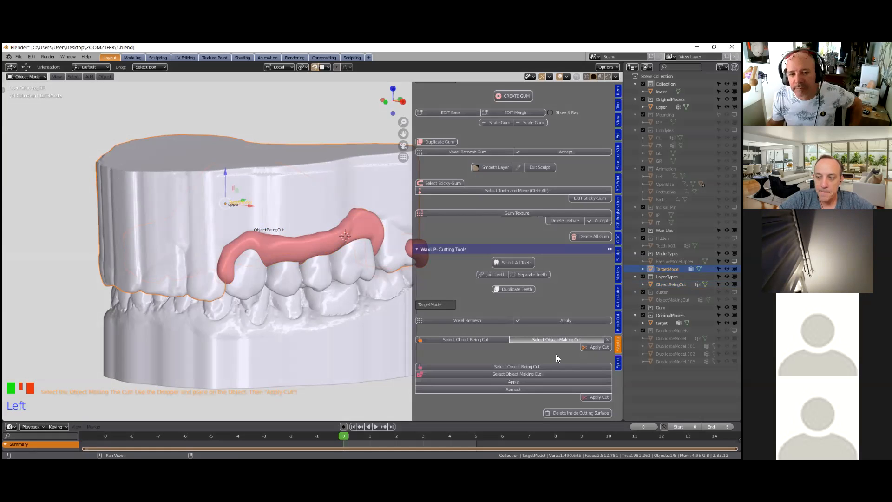
left_click(596, 347)
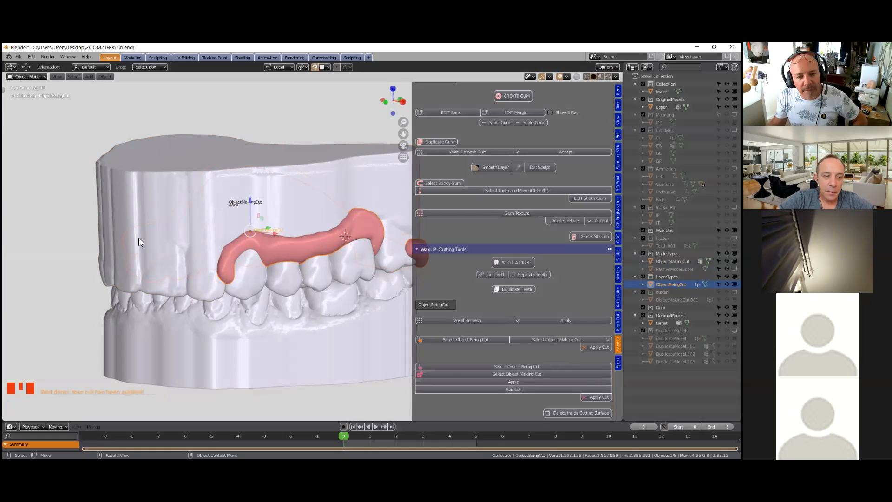
- Hide the cutting model and the original upper model, and select the target teeth
left_click(138, 169)
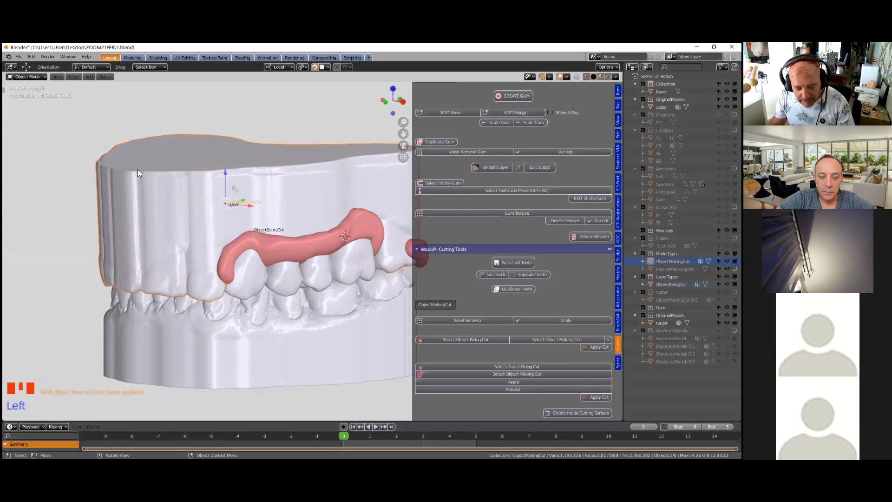
left_click(145, 178)
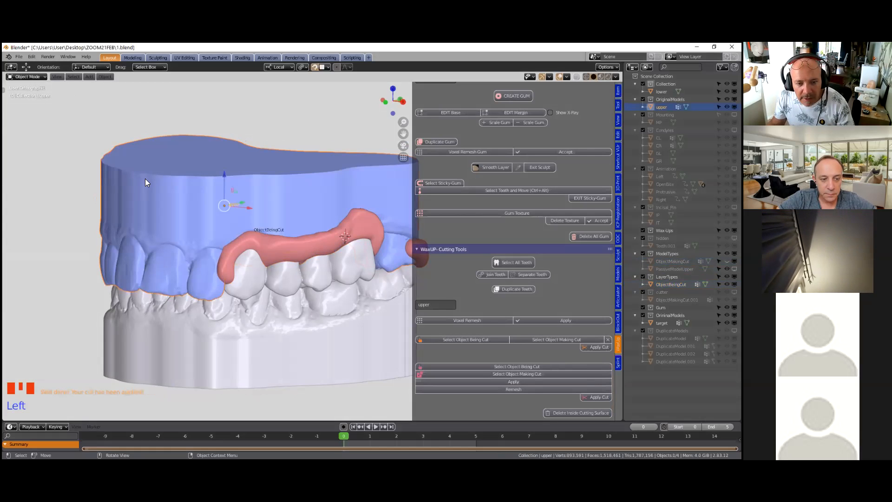
key("h")
middle_click_drag(155, 207, 250, 257)
scroll(250, 257, "up", 2)
middle_click_drag(263, 222, 266, 251)
scroll(251, 238, "down", 2)
left_click(247, 238)
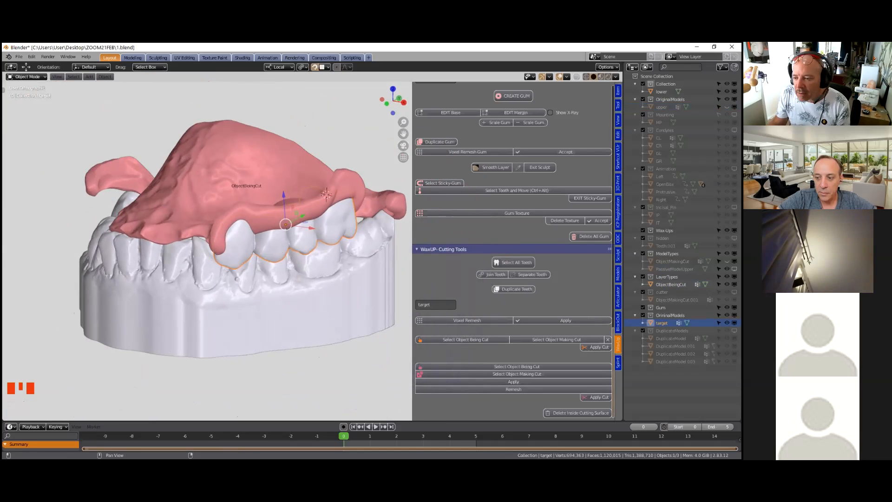
- Bring up the Articulator Cutting Tools for the target teeth and save the file
left_click(617, 298)
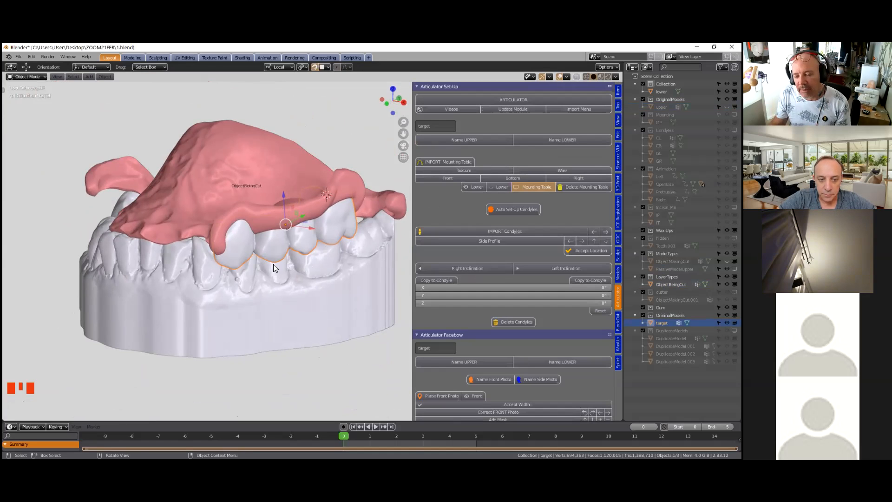
scroll(535, 314, "down", 9)
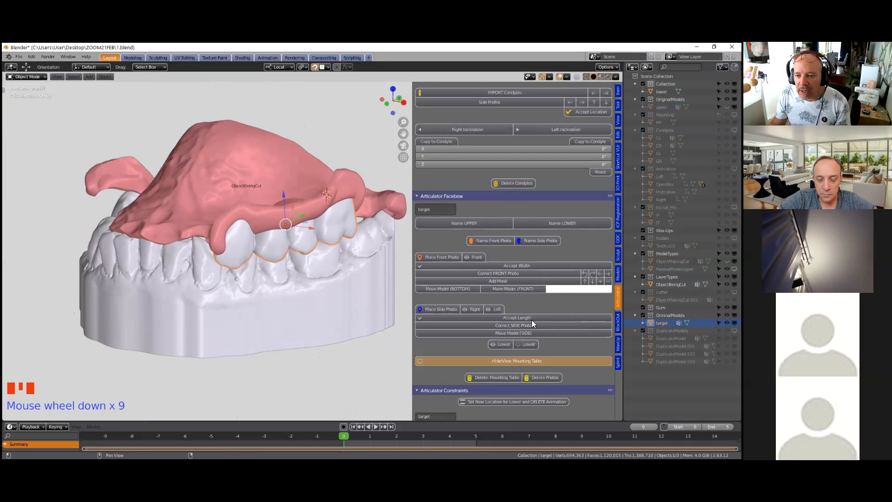
scroll(530, 320, "down", 20)
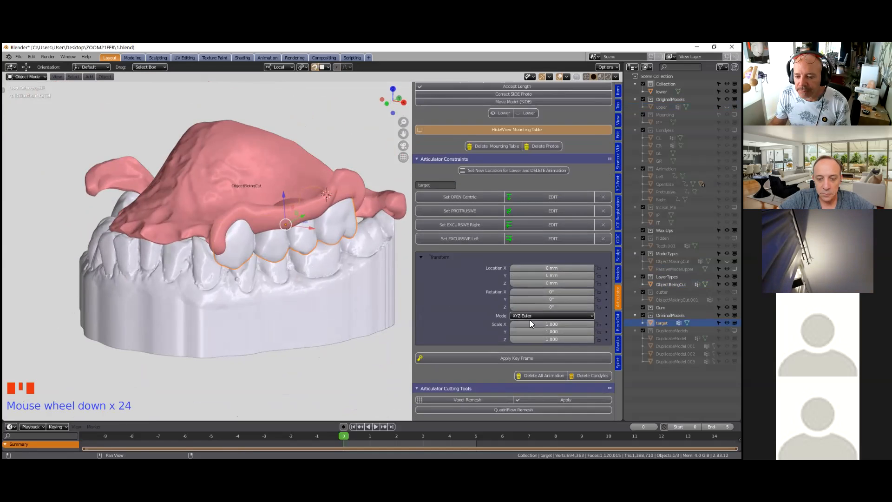
scroll(530, 319, "down", 7)
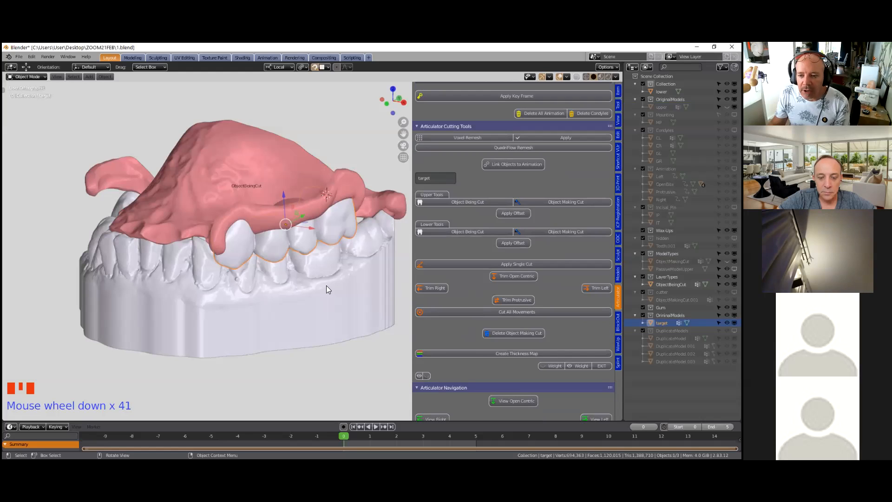
left_click(19, 56)
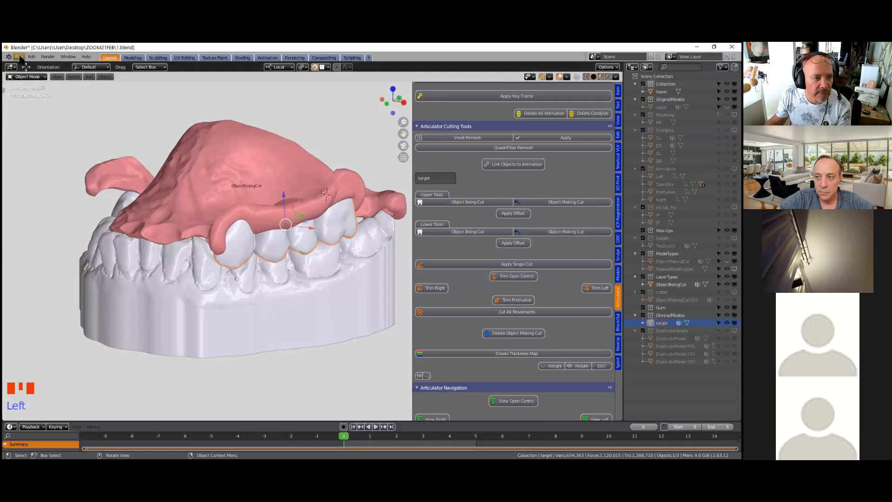
left_click(20, 56)
left_click(29, 107)
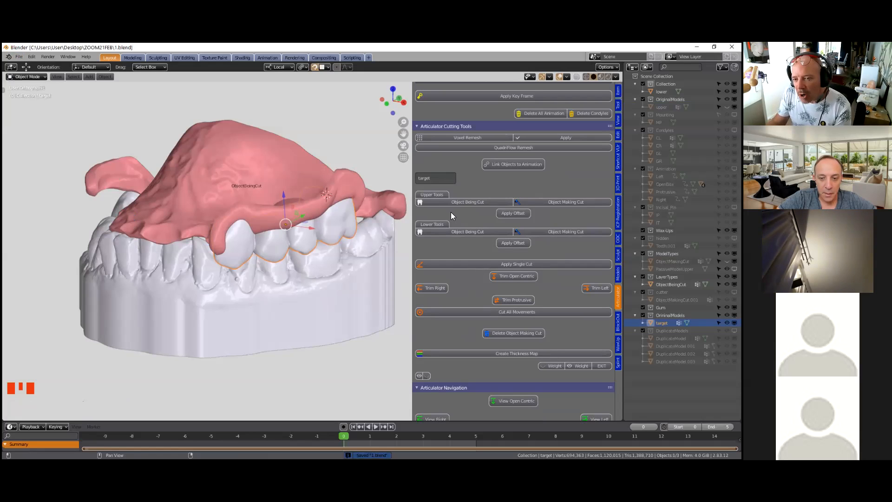
- Name the target teeth as the upper object being cut and the lower model as the lower object making the cut
left_click(475, 201)
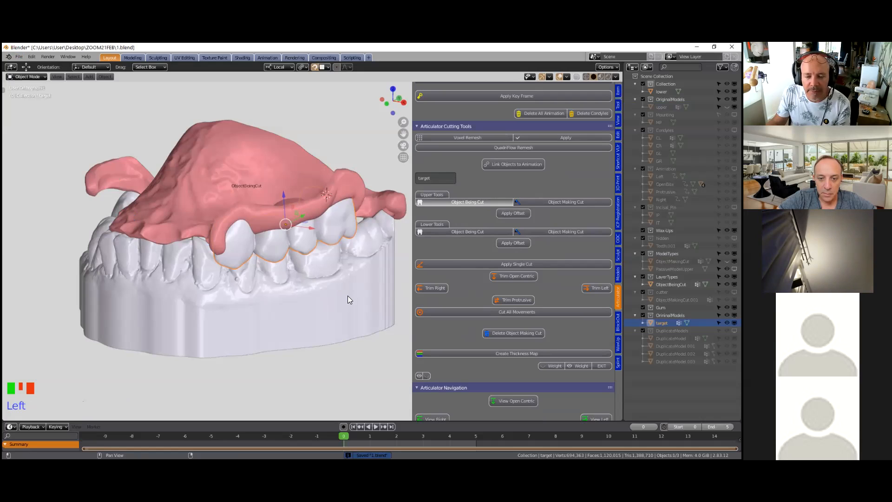
left_click(304, 300)
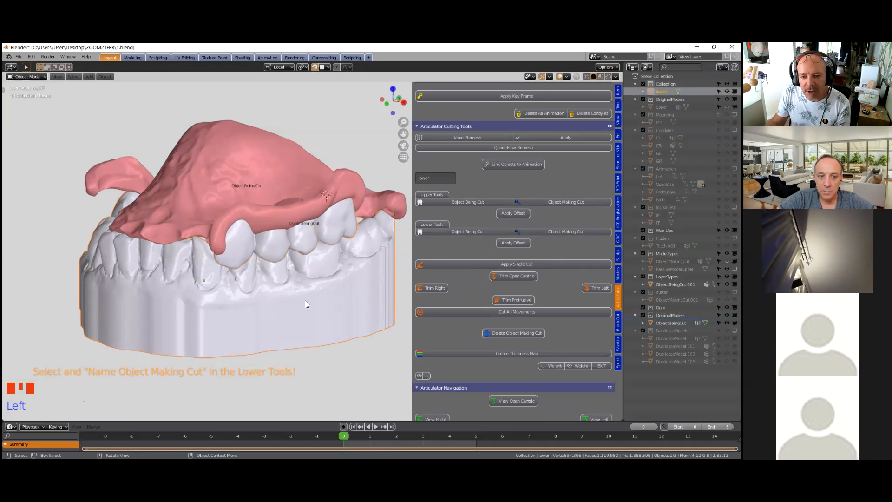
left_click(565, 231)
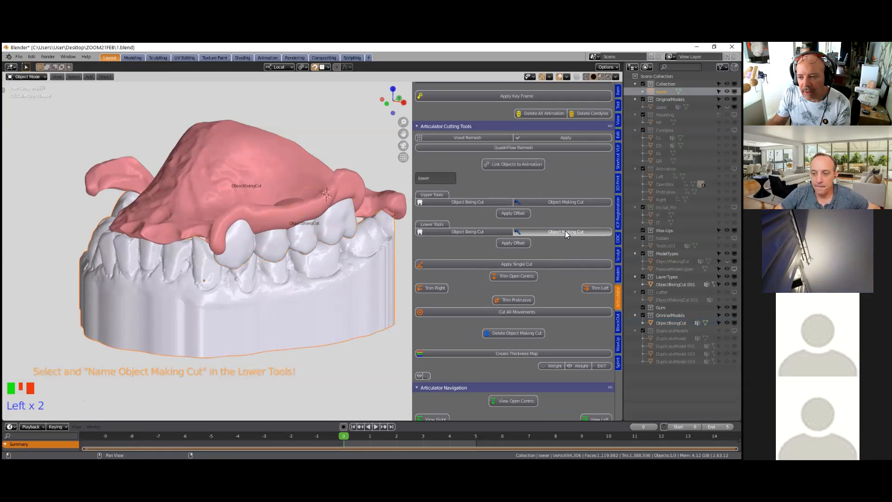
middle_click(305, 308)
middle_click_drag(305, 307, 311, 284)
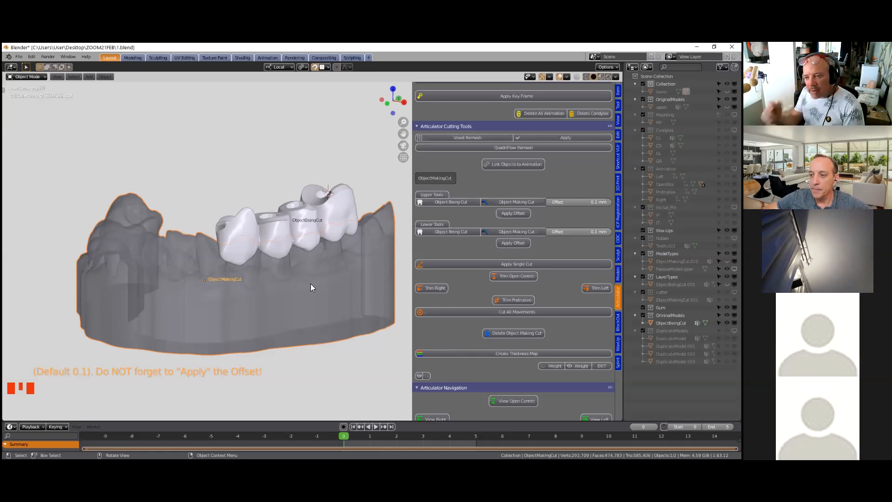
- Apply the 0.1 mm offset to the lower cutter and trim the teeth against all articulator movements
left_click_drag(412, 208, 382, 243)
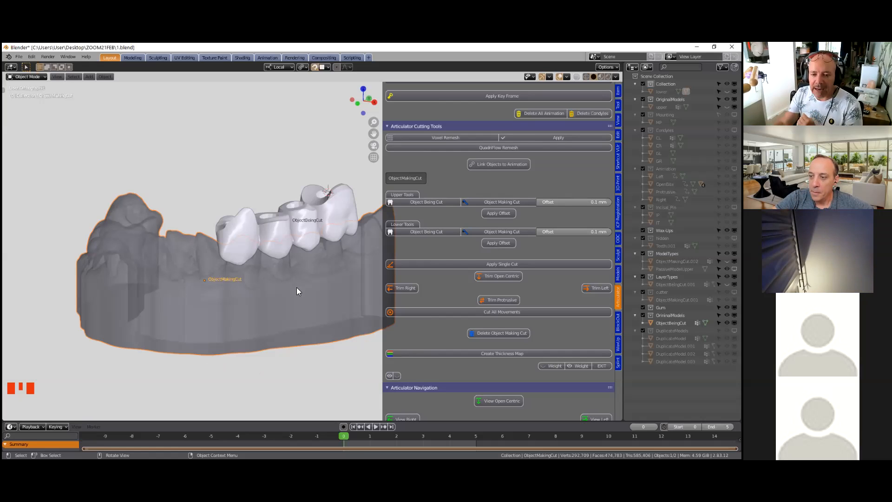
scroll(297, 291, "up", 2)
scroll(296, 288, "up", 2)
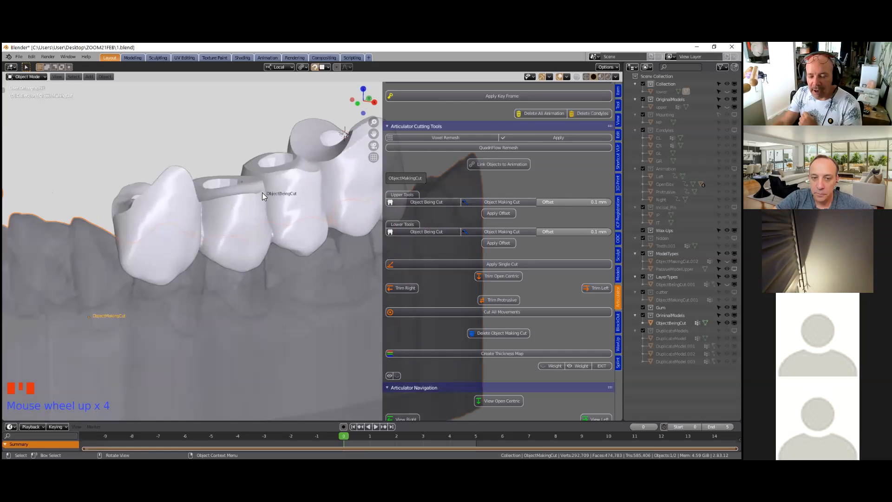
scroll(262, 194, "down", 3)
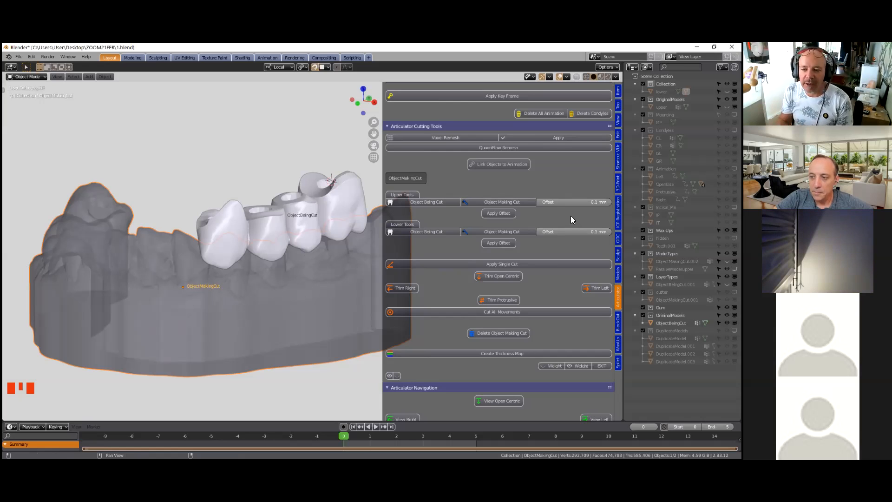
left_click(501, 244)
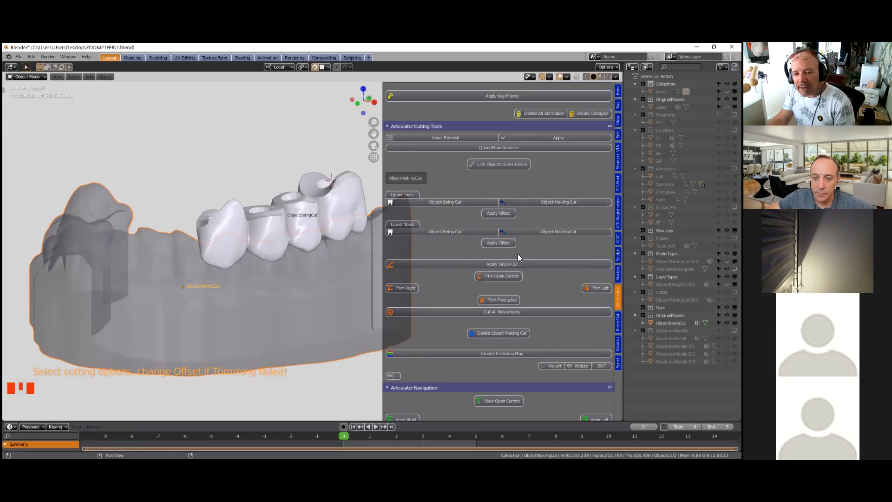
left_click(501, 314)
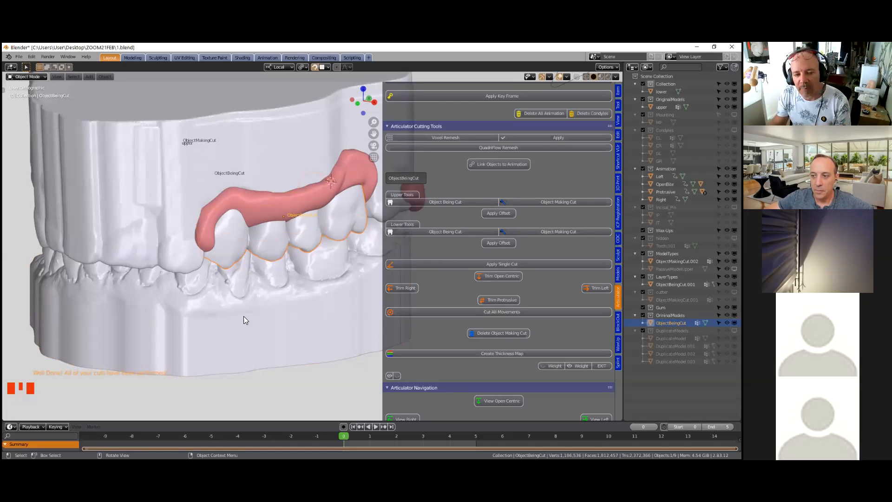
- Hide the articulator, the upper cutting model, the original upper model and the lower model
scroll(244, 316, "down", 2)
middle_click_drag(243, 316, 259, 286)
left_click(205, 158)
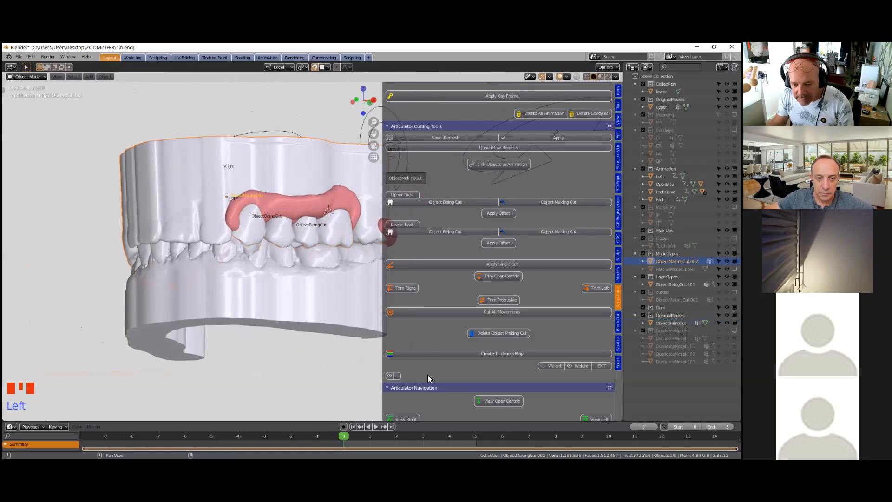
scroll(402, 371, "down", 1)
left_click(398, 360)
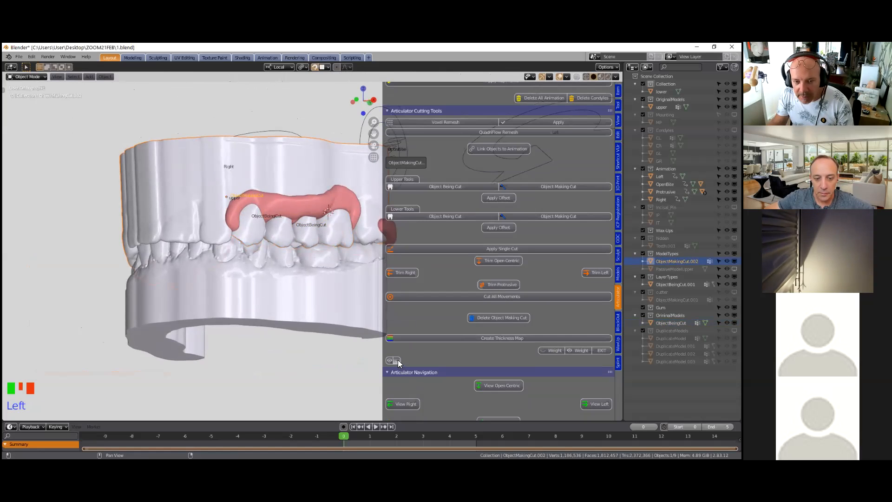
left_click(230, 173)
key("h")
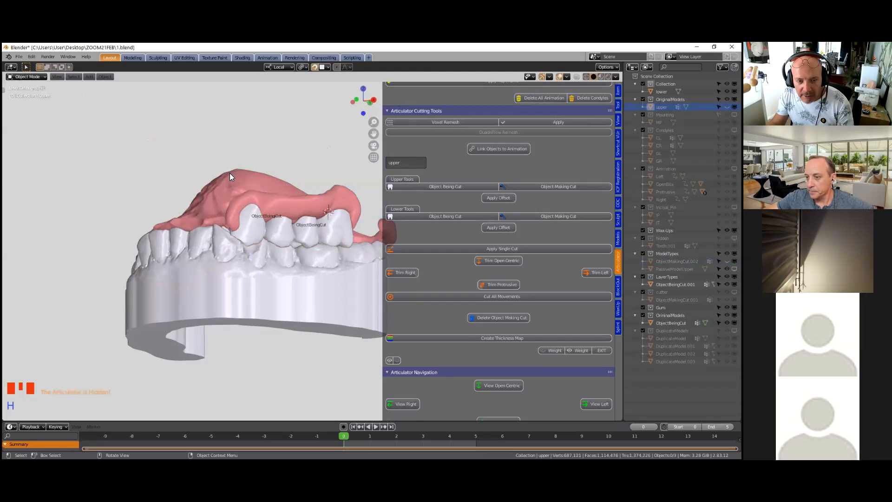
left_click(260, 280)
key("h")
- Select the trimmed teeth and examine their chewing surfaces up close from below
middle_click_drag(261, 282, 241, 188)
scroll(279, 323, "up", 5)
middle_click_drag(279, 322, 205, 272, "shift")
scroll(214, 284, "up", 8)
middle_click_drag(316, 291, 275, 266, "shift")
scroll(273, 269, "down", 2)
left_click(273, 266)
scroll(273, 267, "down", 2)
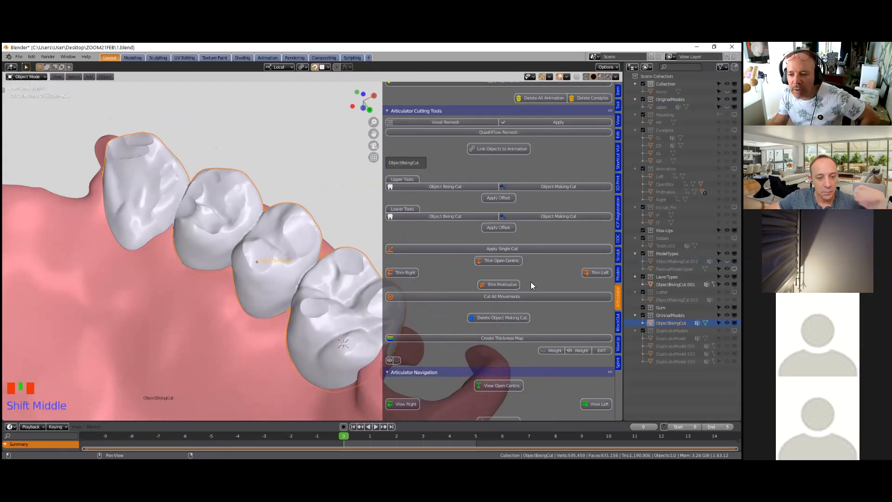
- Start sculpting the selected teeth with the Models module's Sculpt Object tool
scroll(522, 351, "down", 4)
scroll(522, 350, "up", 18)
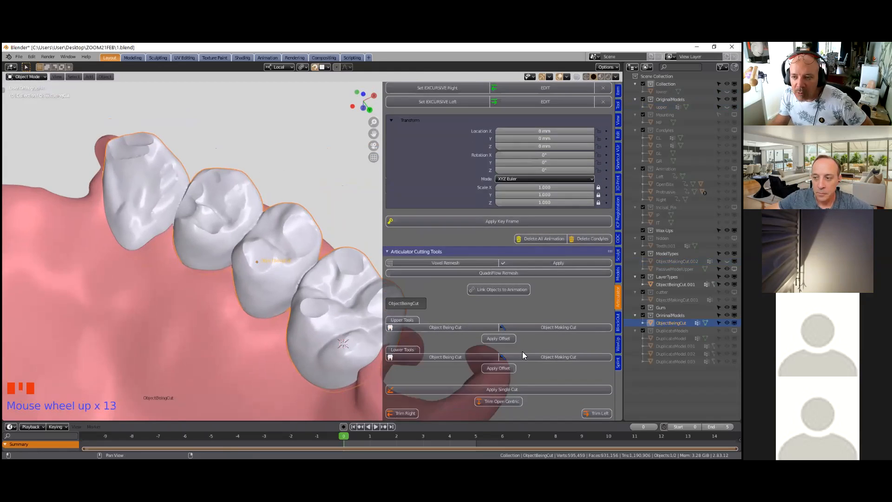
scroll(522, 352, "down", 3)
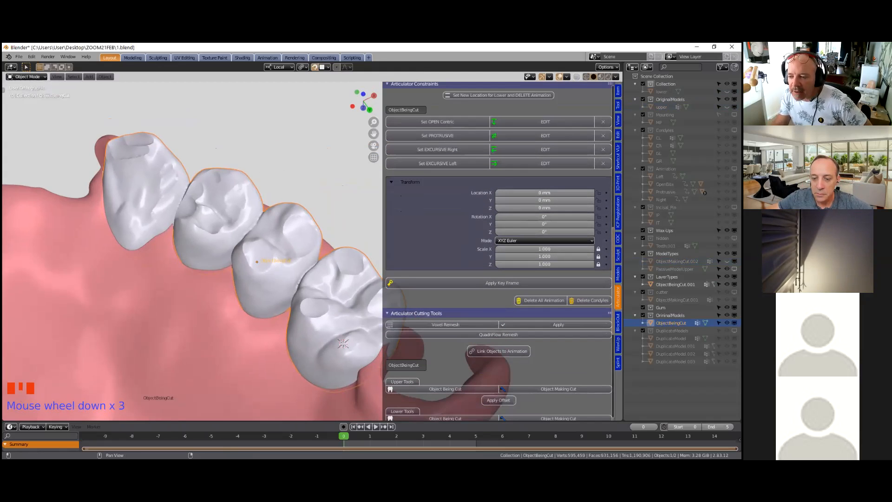
left_click(618, 274)
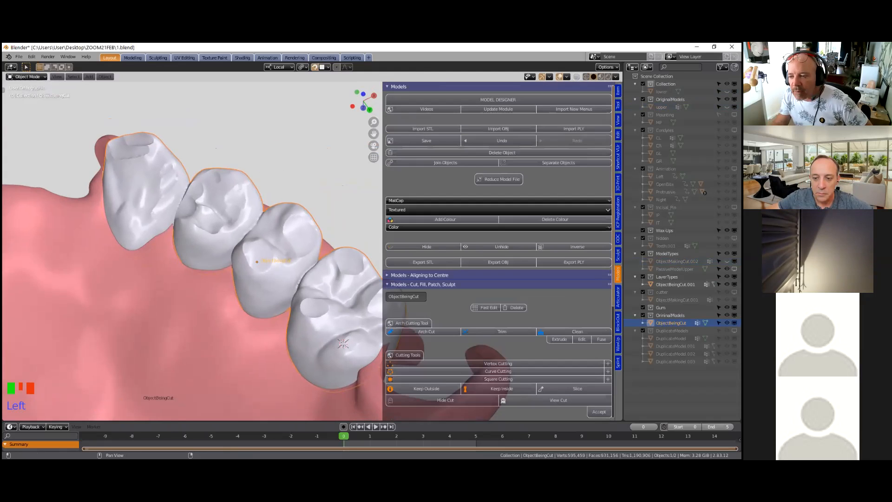
middle_click_drag(264, 325, 288, 326)
scroll(477, 290, "down", 4)
scroll(472, 313, "up", 6)
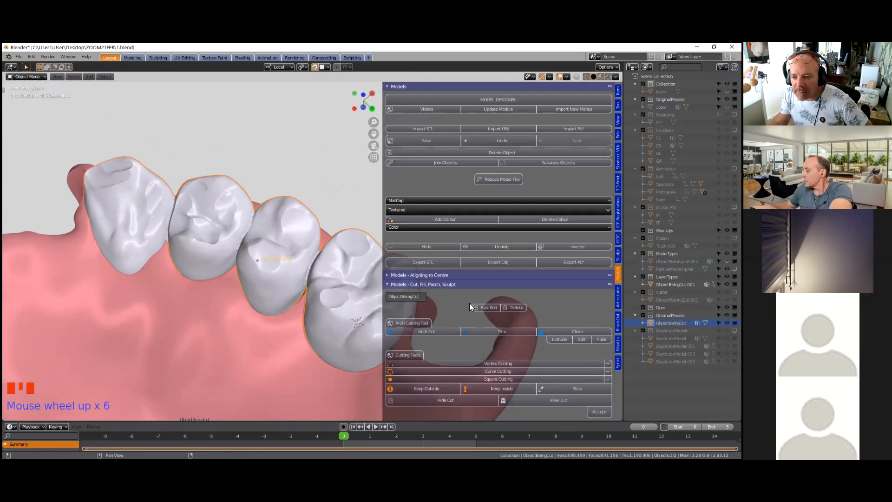
scroll(483, 305, "down", 3)
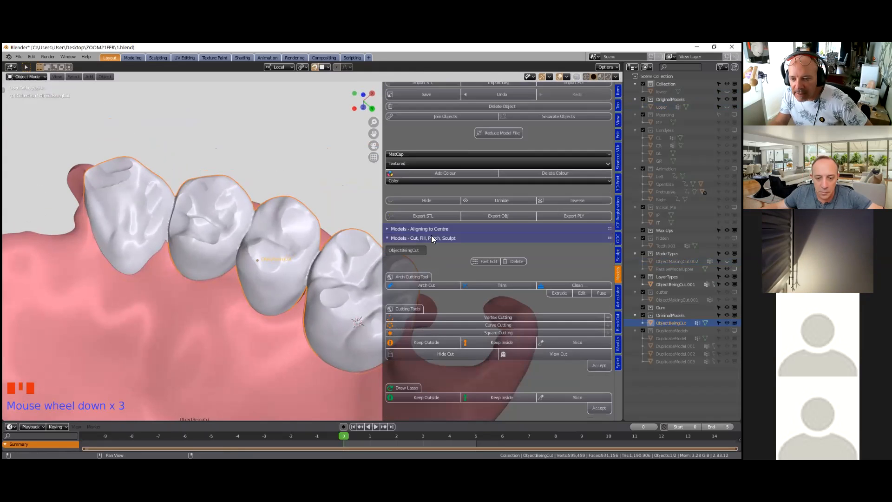
scroll(499, 296, "down", 11)
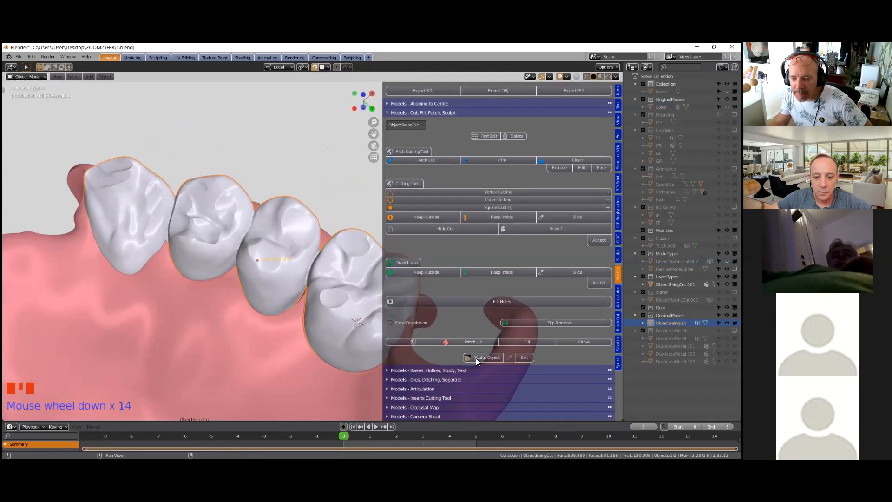
left_click(477, 358)
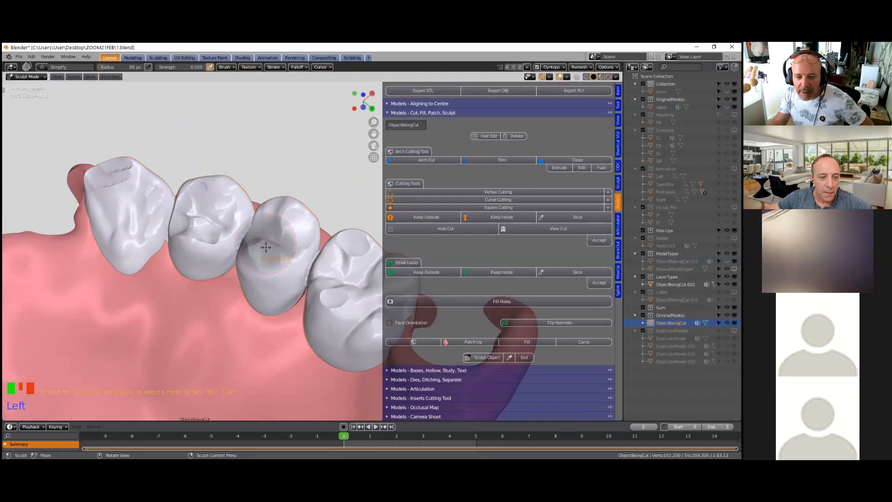
- Smooth the trimmed facets on the chewing surfaces of the second premolar and molar with the Simplify brush
scroll(265, 246, "up", 3)
scroll(285, 153, "up", 5)
mouse_move(277, 231)
left_mouse_down()
mouse_move(228, 145)
mouse_move(277, 231)
left_mouse_up()
scroll(276, 230, "down", 2)
mouse_move(275, 229)
middle_mouse_down("shift")
mouse_move(207, 237)
mouse_move(251, 243)
mouse_move(266, 215)
mouse_move(233, 271)
mouse_move(311, 303)
middle_mouse_up("shift")
mouse_move(311, 303)
left_mouse_down()
mouse_move(329, 295)
mouse_move(324, 279)
left_mouse_up()
scroll(320, 252, "down", 2)
mouse_move(342, 251)
left_mouse_down()
mouse_move(234, 217)
mouse_move(346, 245)
left_mouse_up()
- Smooth the trimmed facets on the first premolar and the canine tip with the same brush
middle_click_drag(326, 308, 370, 348, "shift")
middle_click_drag(204, 211, 267, 276, "shift")
mouse_move(256, 253)
left_mouse_down()
mouse_move(142, 270)
mouse_move(176, 196)
left_mouse_up()
mouse_move(176, 195)
middle_mouse_down("shift")
mouse_move(251, 249)
mouse_move(225, 232)
middle_mouse_up("shift")
mouse_move(225, 233)
left_mouse_down()
mouse_move(199, 205)
mouse_move(171, 259)
mouse_move(219, 235)
mouse_move(581, 329)
left_mouse_up()
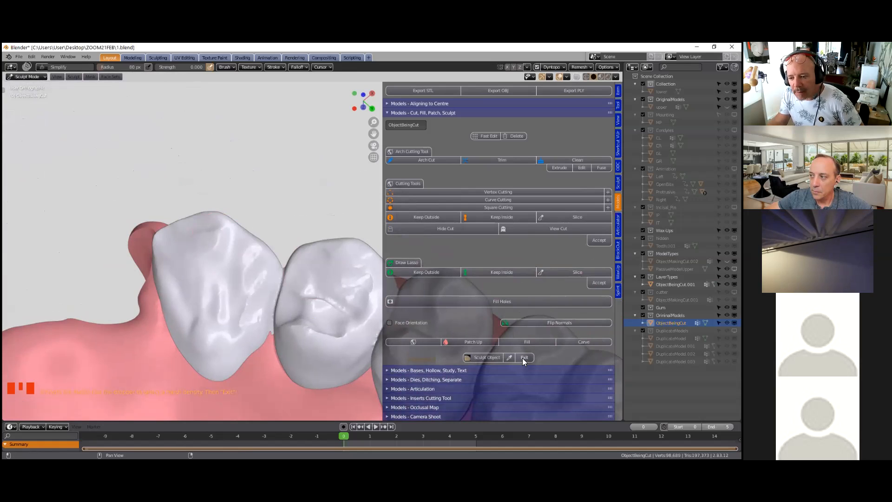
- Finish sculpting the teeth and examine the smoothed teeth seated in the gum from the molar end and side
left_click(288, 258)
scroll(290, 258, "down", 4)
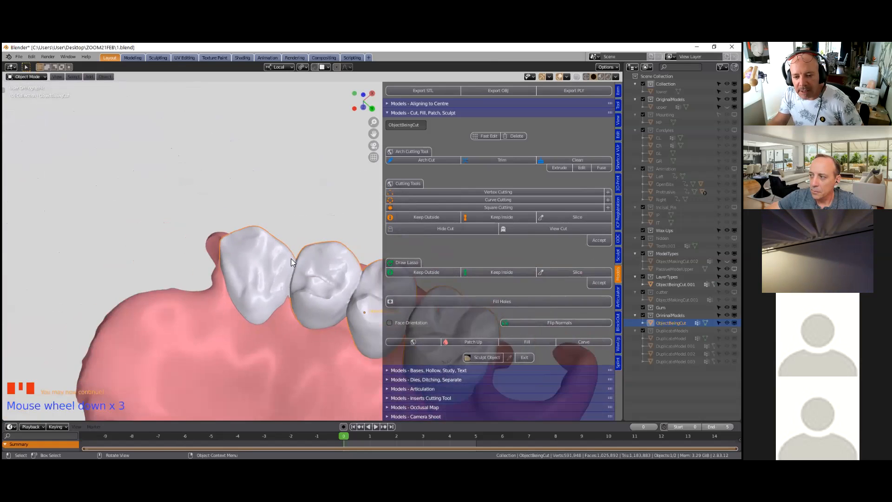
scroll(291, 263, "down", 3)
middle_click_drag(273, 231, 268, 325)
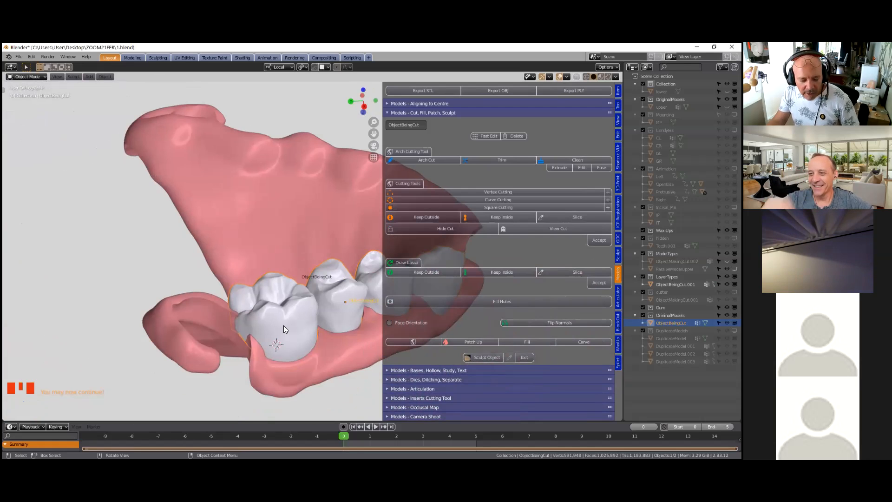
middle_click_drag(287, 293, 220, 271, "shift")
scroll(219, 271, "up", 2, "shift")
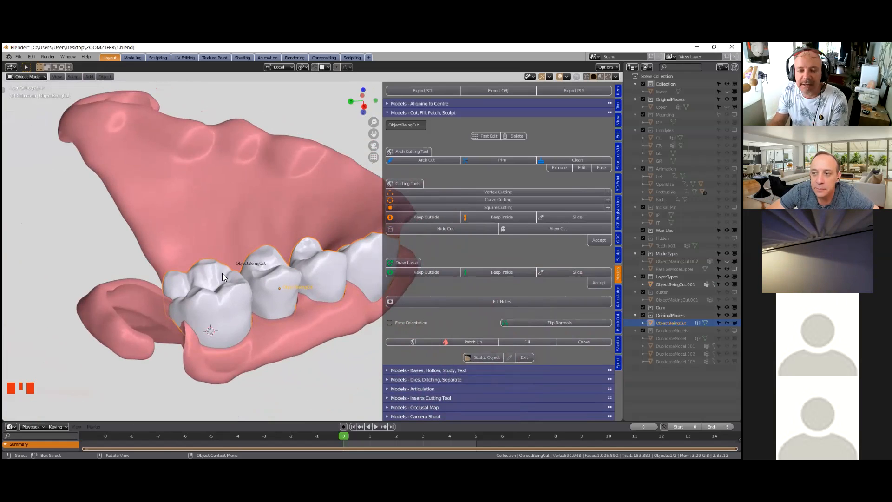
middle_click_drag(222, 273, 132, 279)
scroll(213, 283, "up", 3)
scroll(235, 297, "down", 5)
middle_click_drag(235, 297, 168, 301)
scroll(164, 291, "up", 5)
scroll(243, 315, "down", 7)
middle_click_drag(242, 315, 217, 296)
- Set the joined teeth as the object being cut with the Splint module's Cutting Tools
left_click(240, 329)
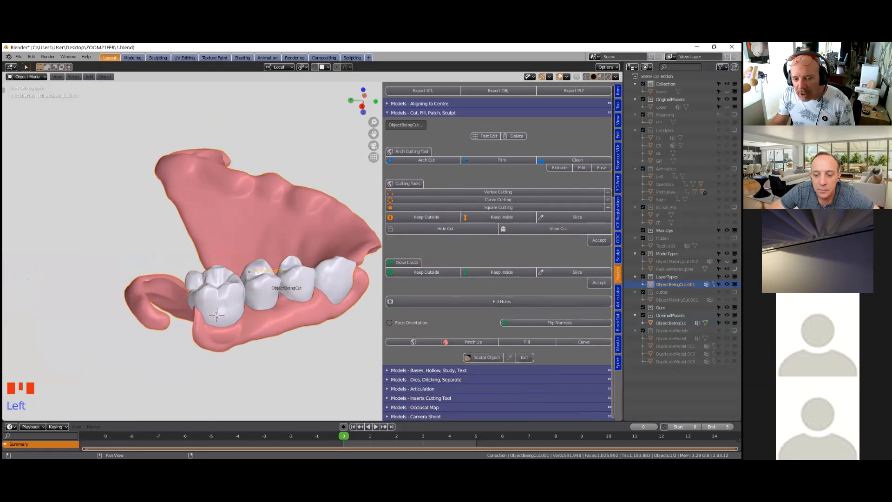
left_click(618, 345)
left_click(227, 299)
scroll(483, 375, "down", 15)
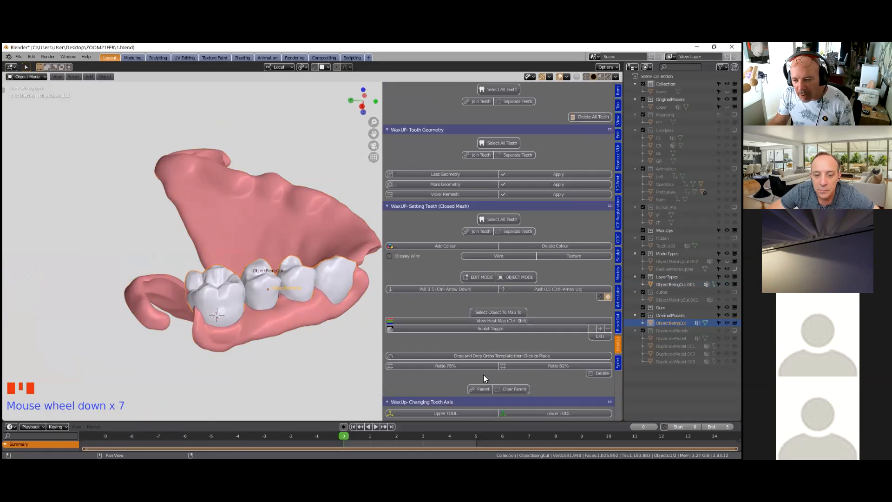
scroll(484, 376, "down", 20)
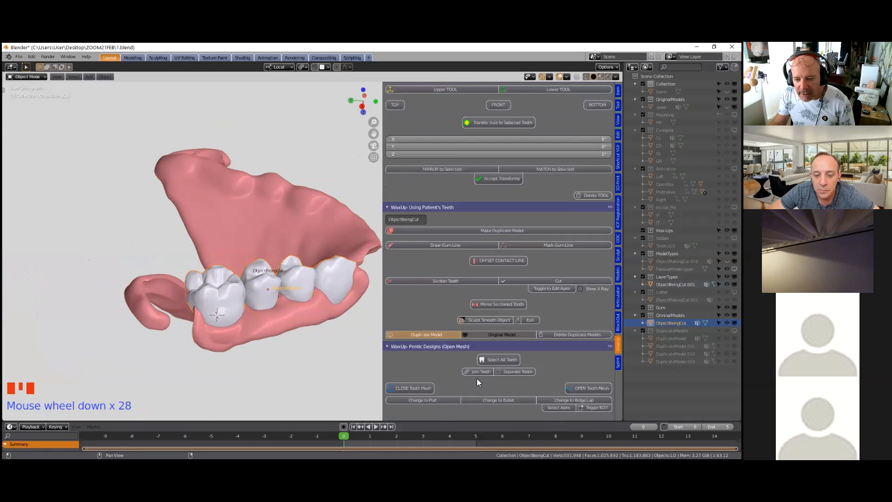
scroll(475, 377, "down", 20)
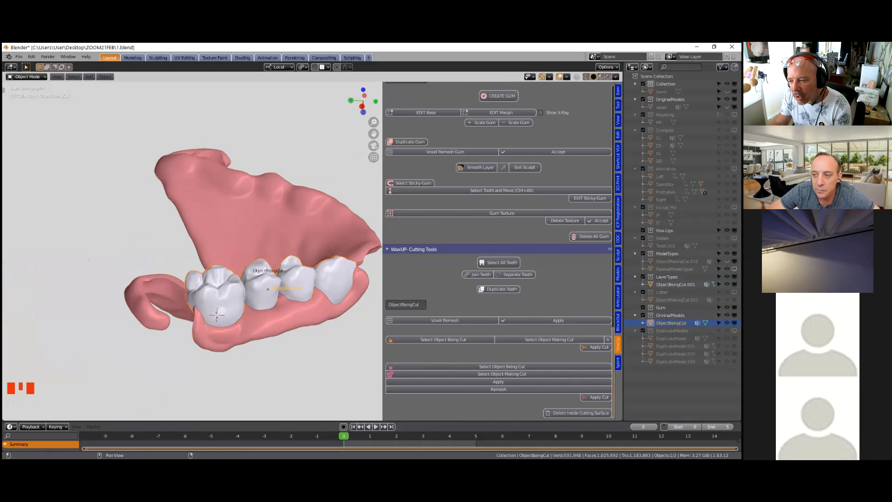
scroll(513, 338, "down", 20)
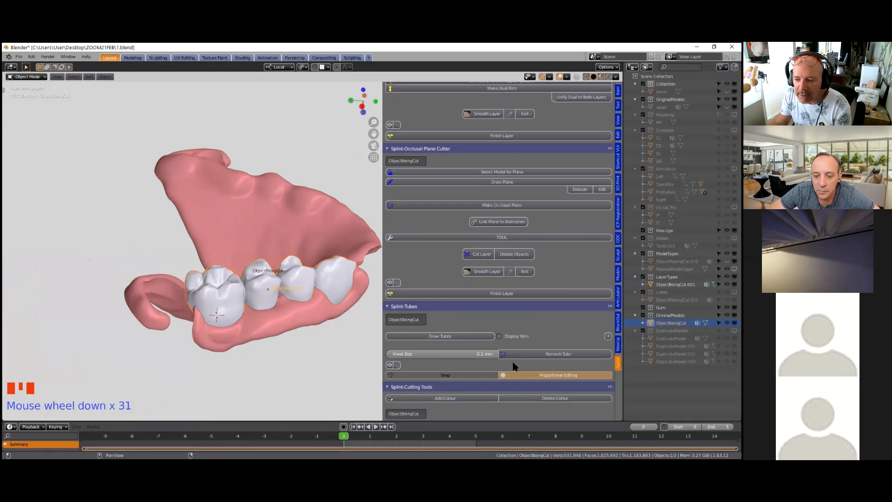
scroll(514, 366, "down", 20)
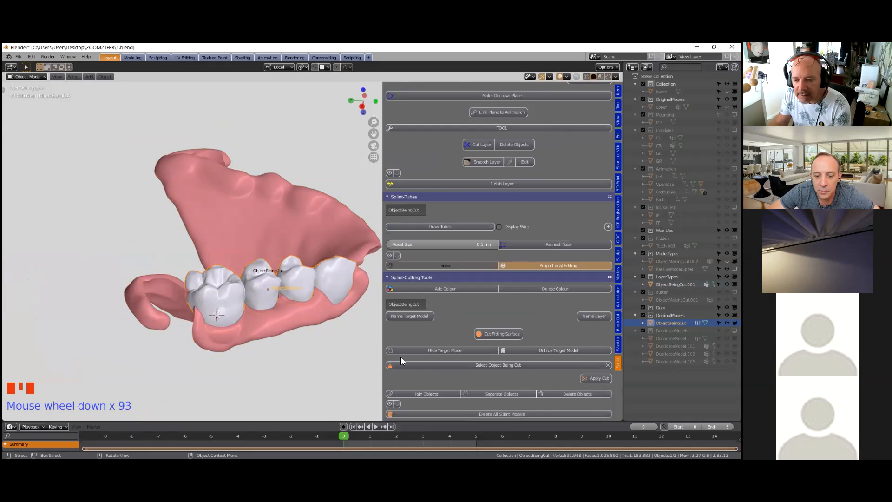
left_click(477, 365)
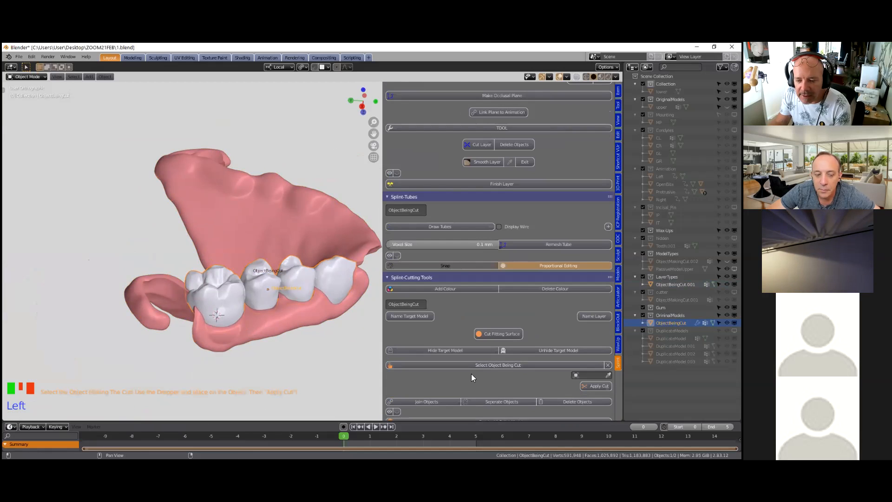
left_click(584, 375)
type("targ")
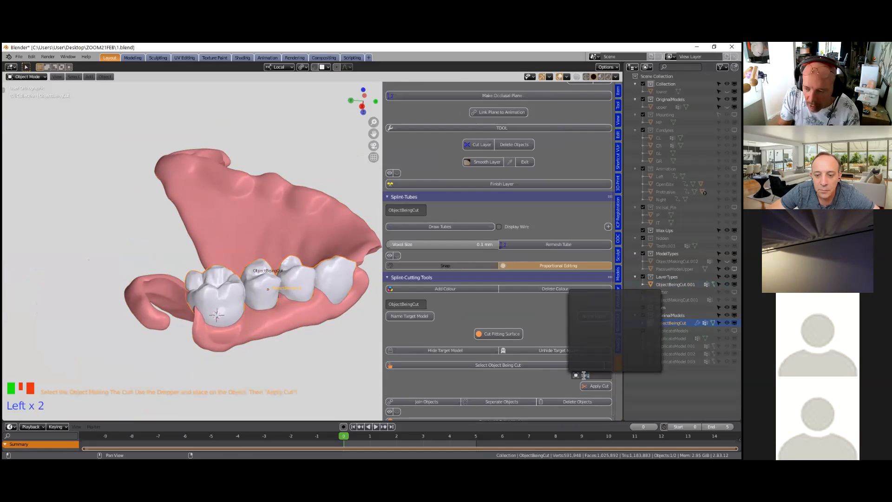
left_click(514, 389)
- Unhide all models and cut the teeth with the model ObjectMakingCut.002 as the cutting object
scroll(309, 352, "down", 2)
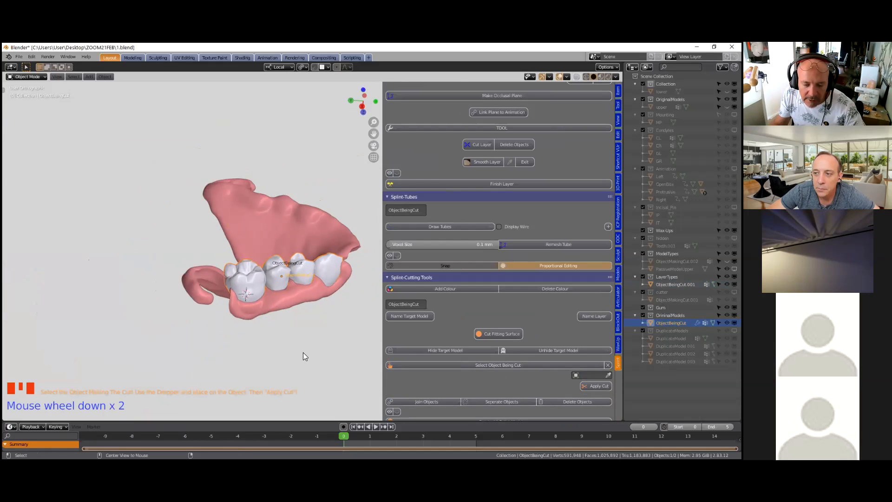
key("alt+h")
left_click(254, 287)
left_click(254, 284)
left_click(608, 375)
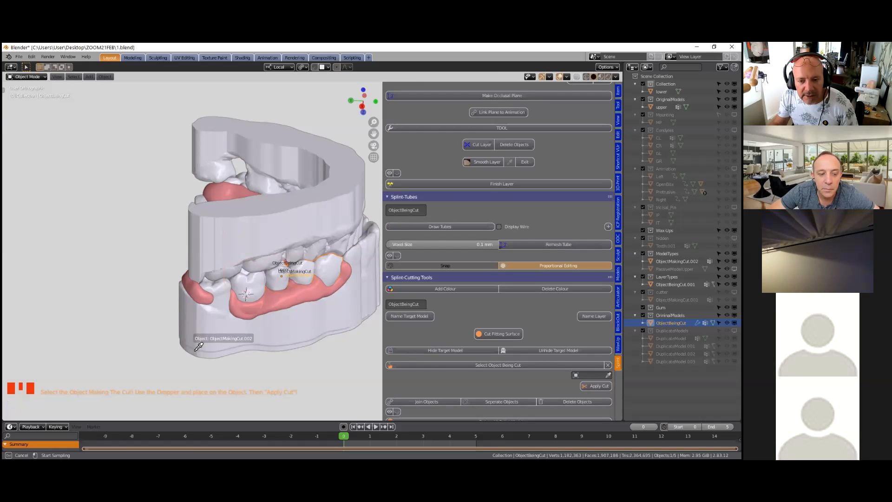
left_click(204, 337)
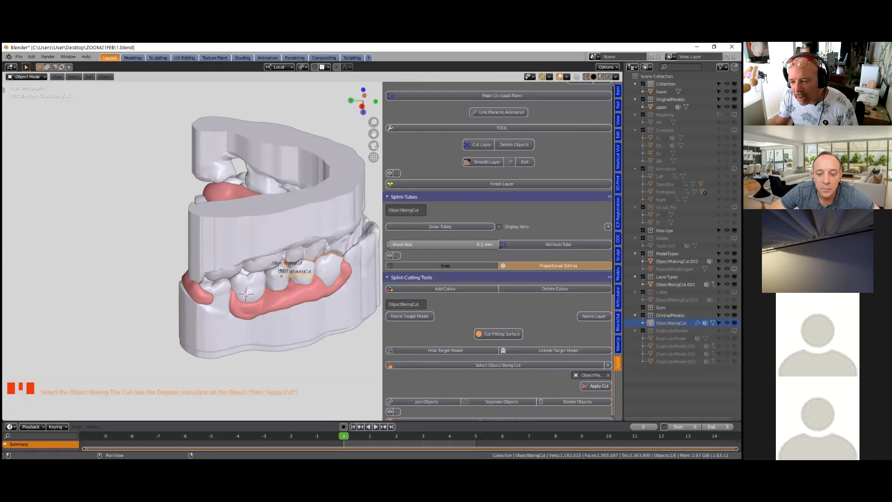
left_click(596, 385)
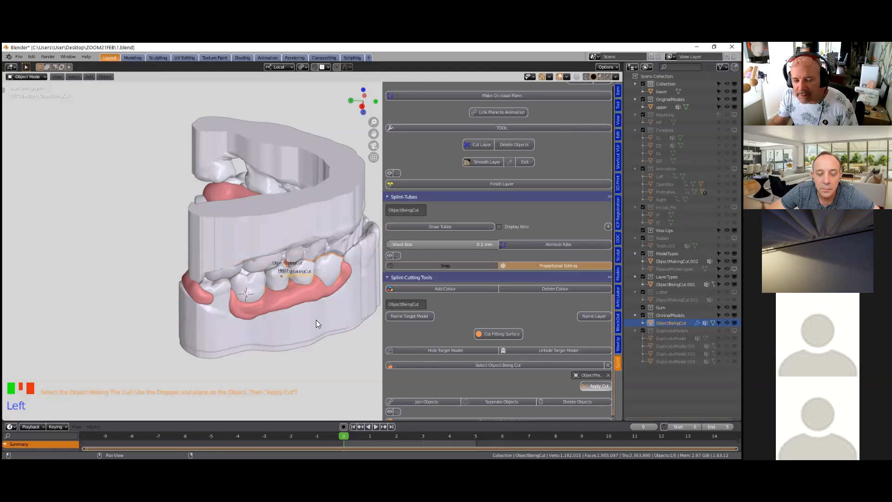
- Hide the lower model and ObjectMakingCut.002 to expose the denture on the upper model
left_click(254, 218)
left_click(289, 214)
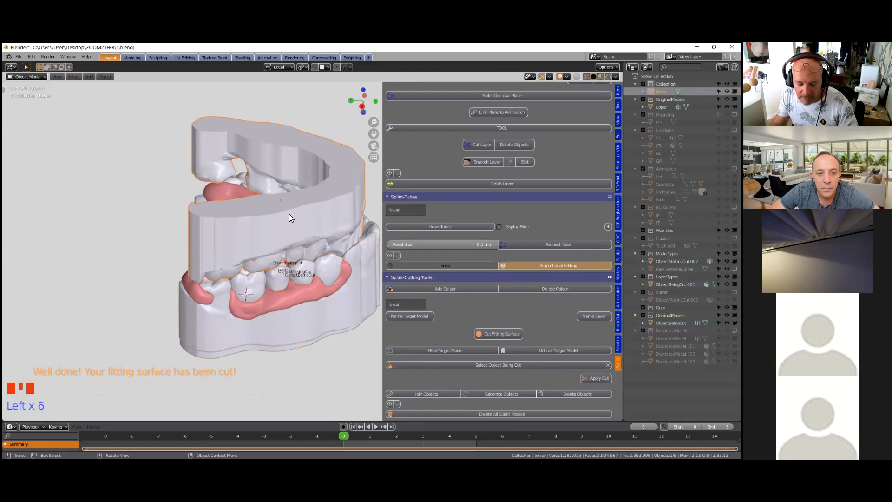
key("h")
left_click(205, 331)
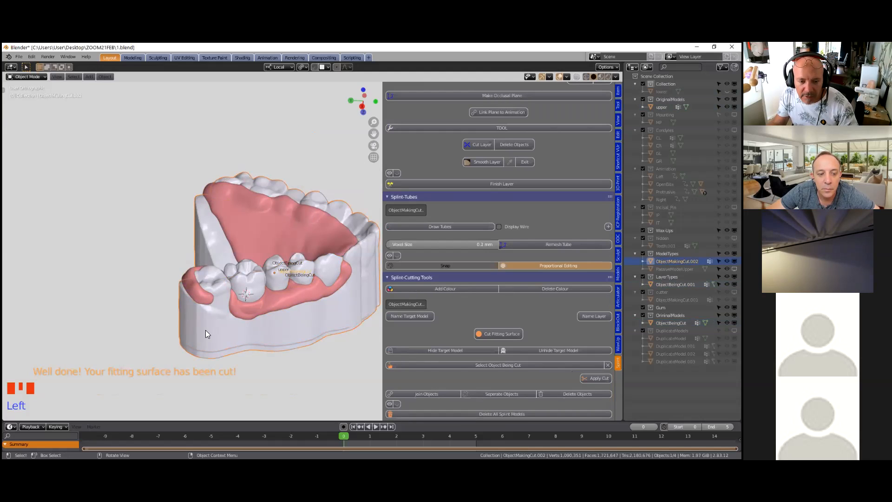
scroll(210, 331, "up", 4)
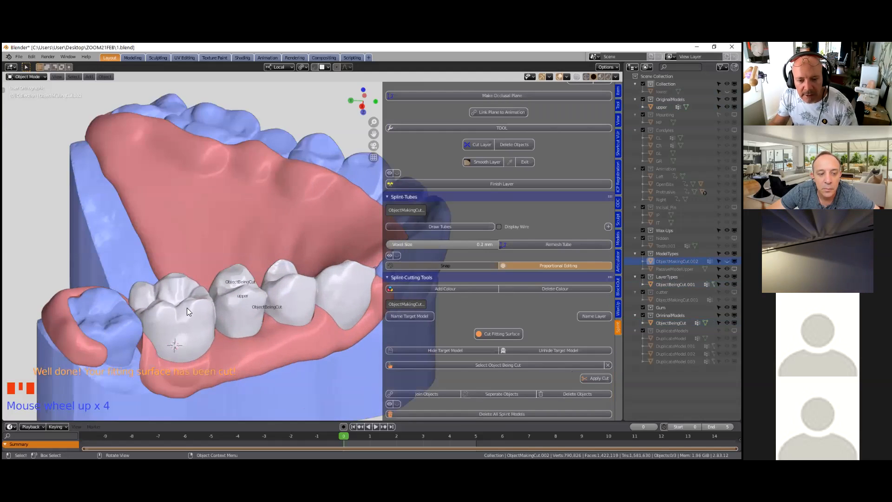
middle_click_drag(193, 322, 223, 284)
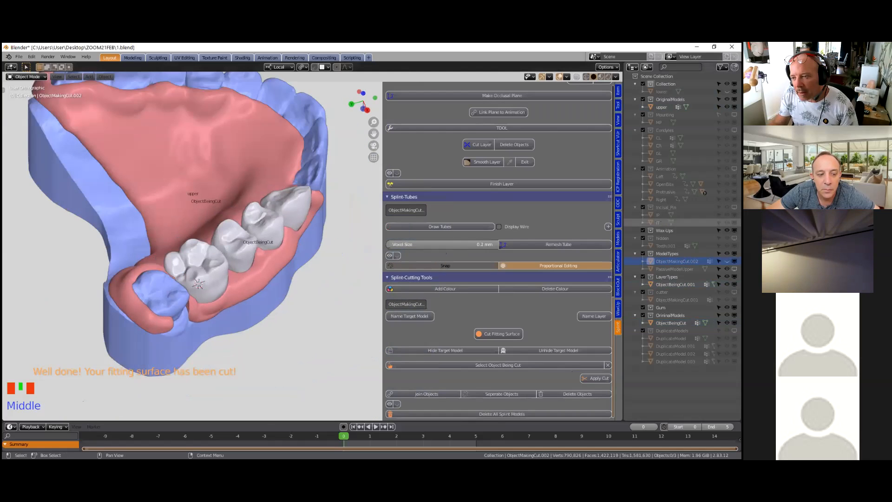
- Narrow the outliner and the sidebar to enlarge the viewport, and examine the denture on the upper model from several sides
left_click_drag(624, 260, 729, 259)
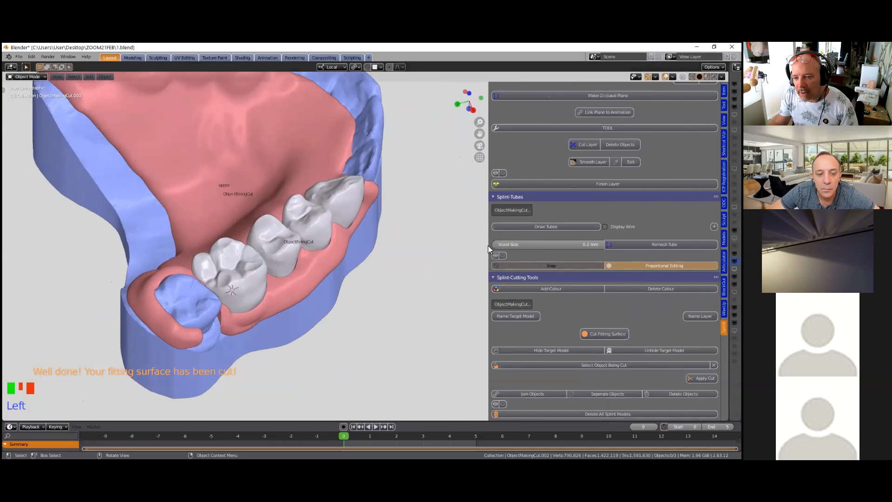
left_click_drag(489, 246, 629, 245)
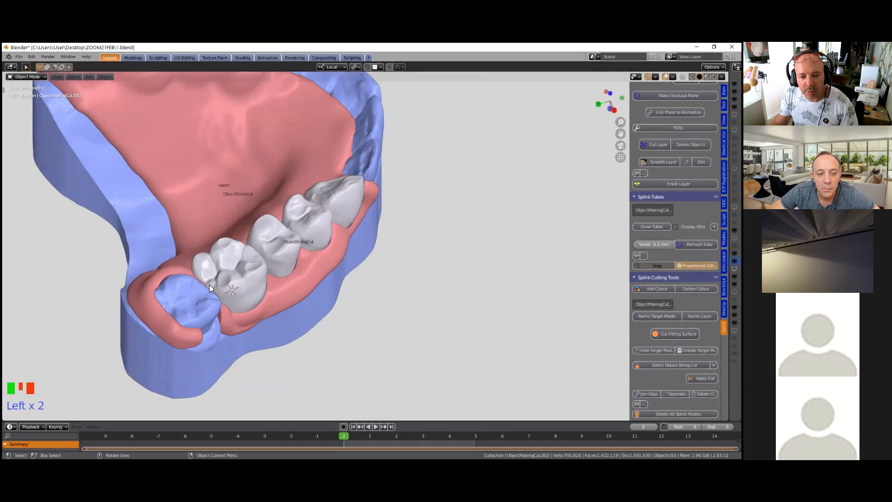
scroll(279, 320, "down", 1)
middle_click_drag(278, 321, 418, 295)
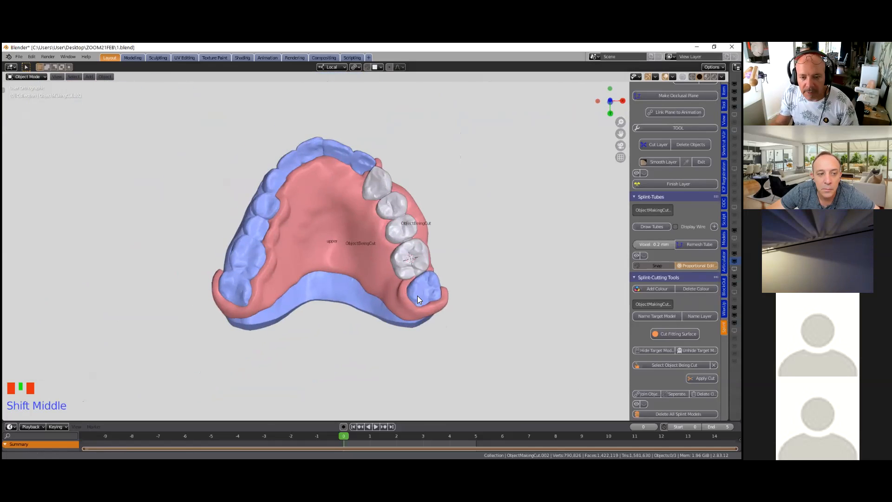
scroll(414, 293, "up", 2)
scroll(409, 270, "up", 2)
middle_click_drag(404, 243, 258, 278)
left_click(258, 277)
middle_click_drag(318, 279, 345, 287)
scroll(283, 300, "up", 6)
scroll(353, 250, "down", 5)
- Move the teeth along their local Z axis in two moves until they are well clear of the gum
left_click(352, 253)
key("g")
key("z")
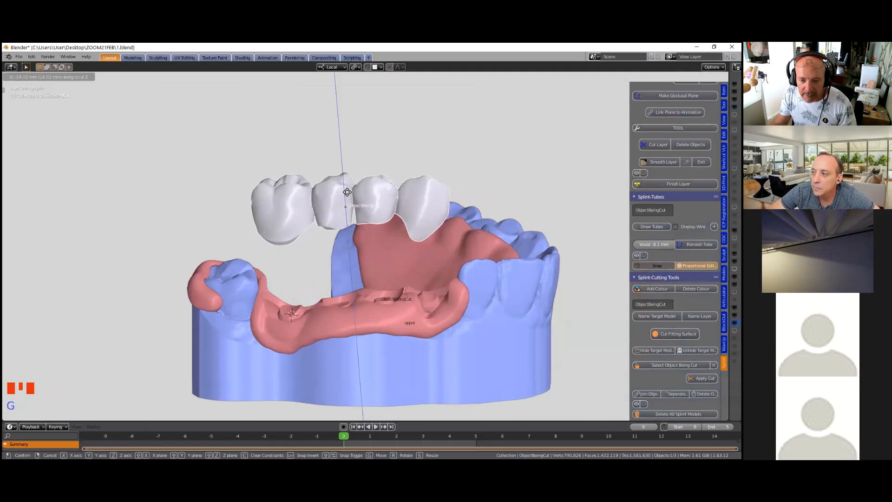
left_click(346, 186)
scroll(344, 225, "down", 2)
middle_click_drag(354, 270, 349, 210)
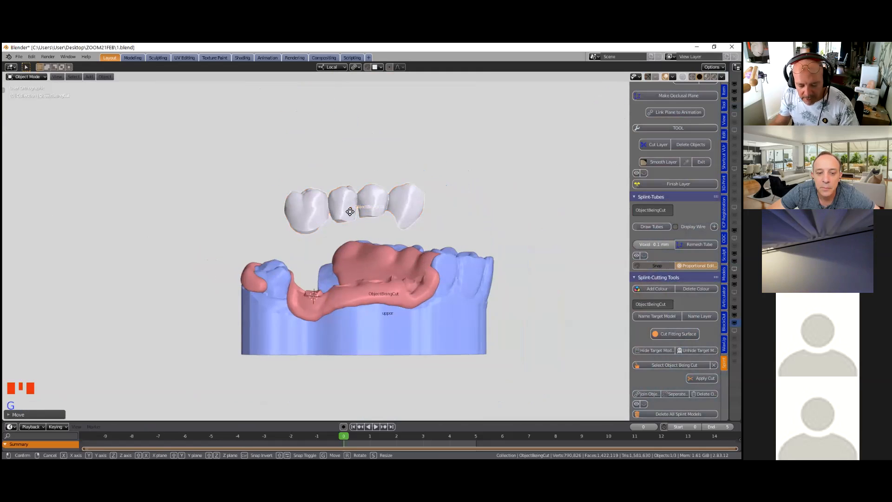
key("g")
key("z")
left_click(346, 169)
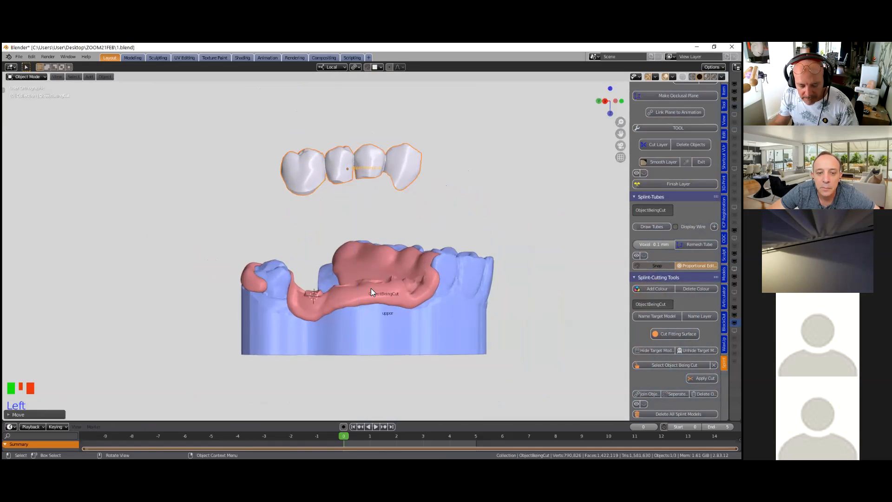
- Try to move the gum away from the upper model along its local Z axis
left_click(371, 288)
key("g")
key("z")
right_click(372, 280)
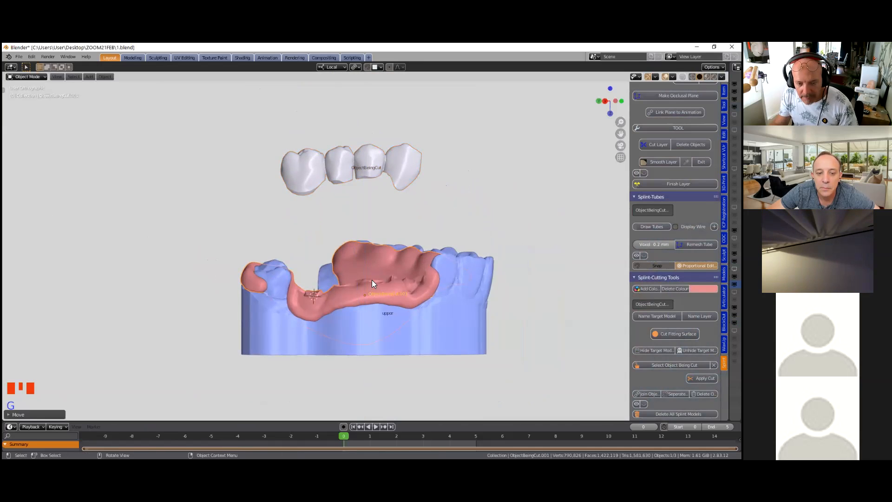
left_click(371, 292)
left_click(371, 292)
left_click(371, 291)
left_click(371, 289)
left_click(371, 289)
left_click(371, 289)
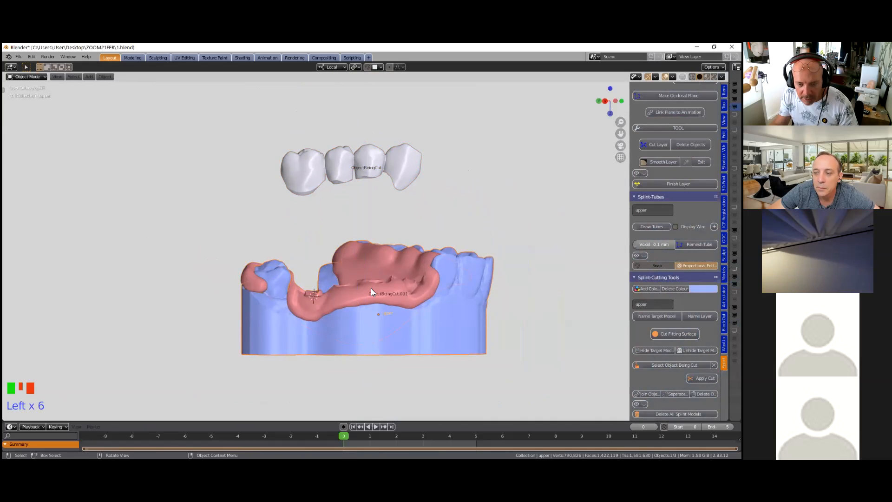
key("g")
key("z")
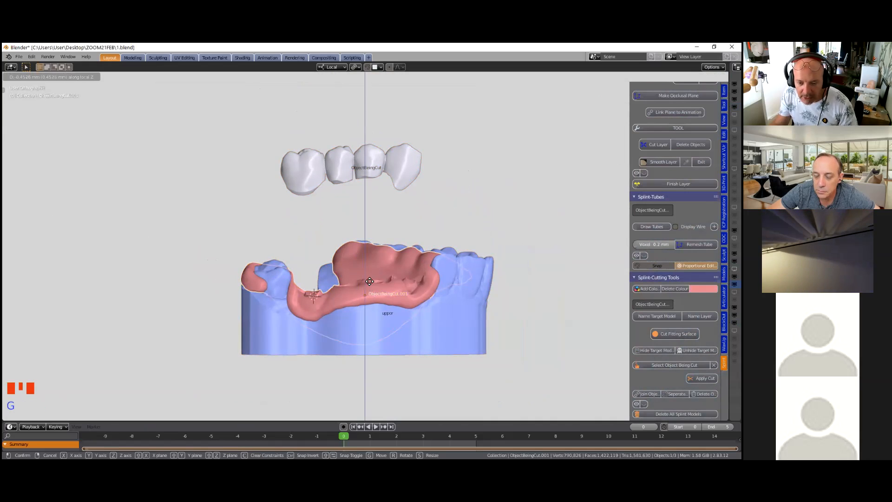
left_click(367, 231)
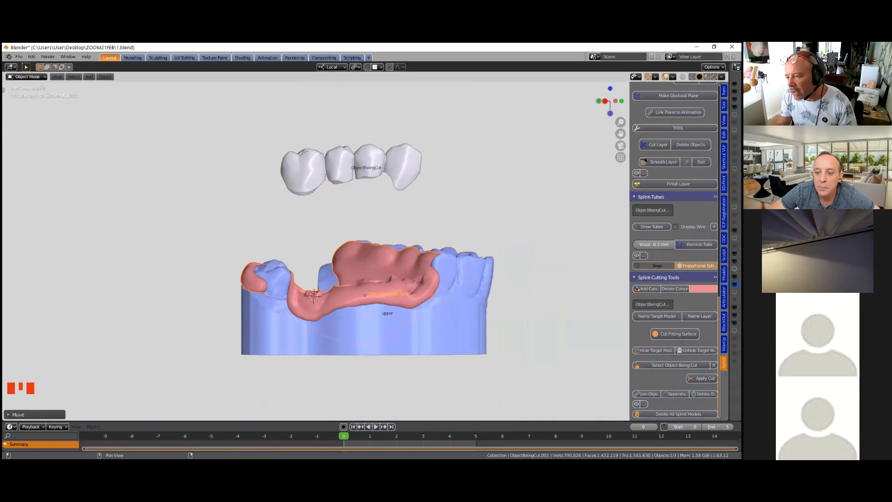
- Unlock the gum with the Models module's Aligning to Centre tools and show its transform values
scroll(723, 279, "down", 9)
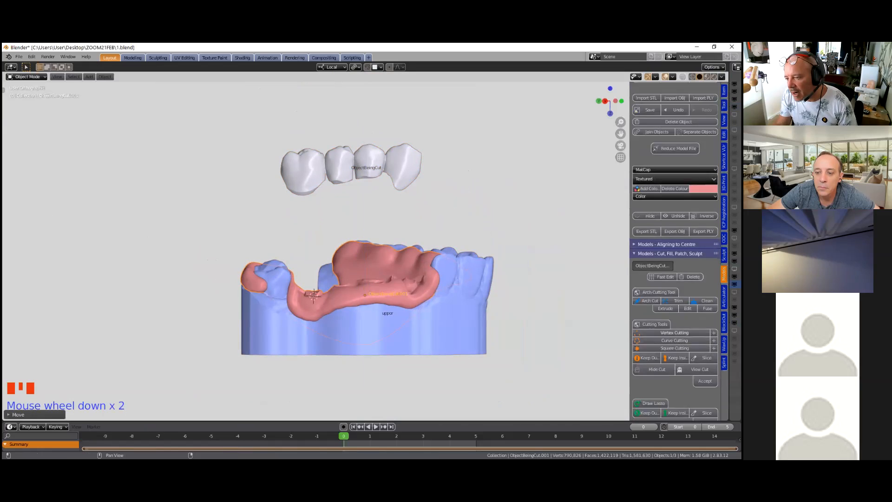
scroll(675, 251, "up", 12)
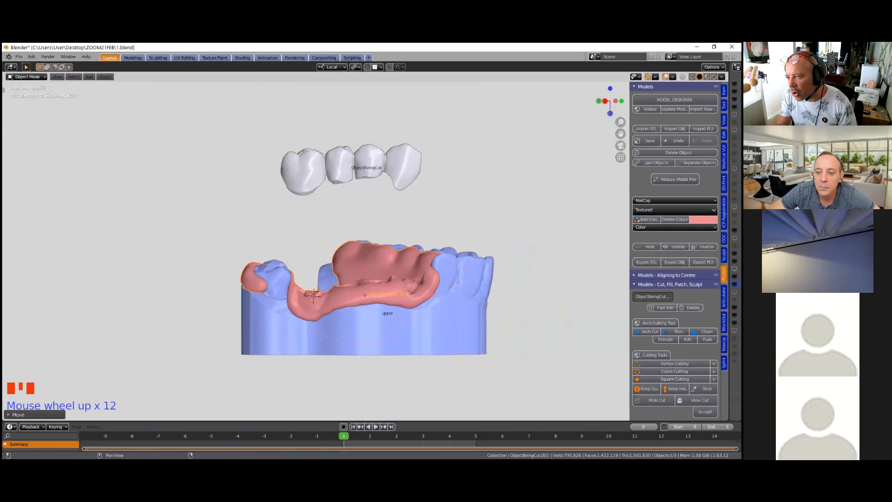
left_click(665, 275)
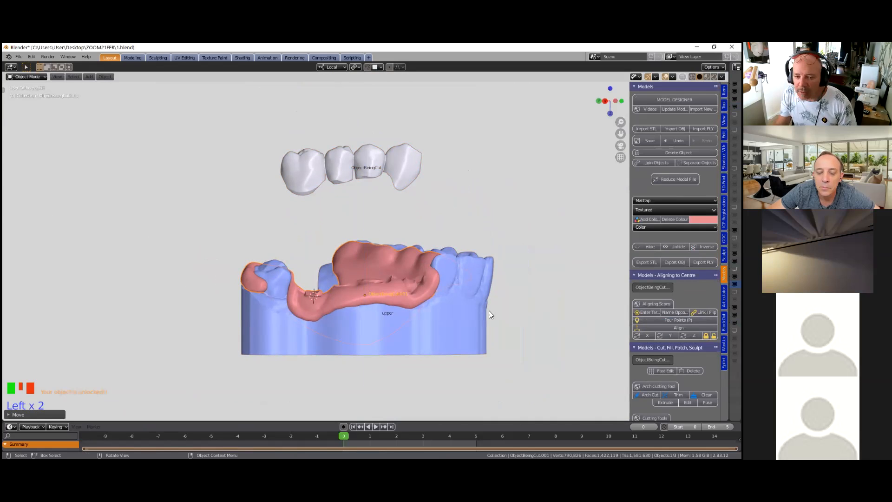
left_click(724, 91)
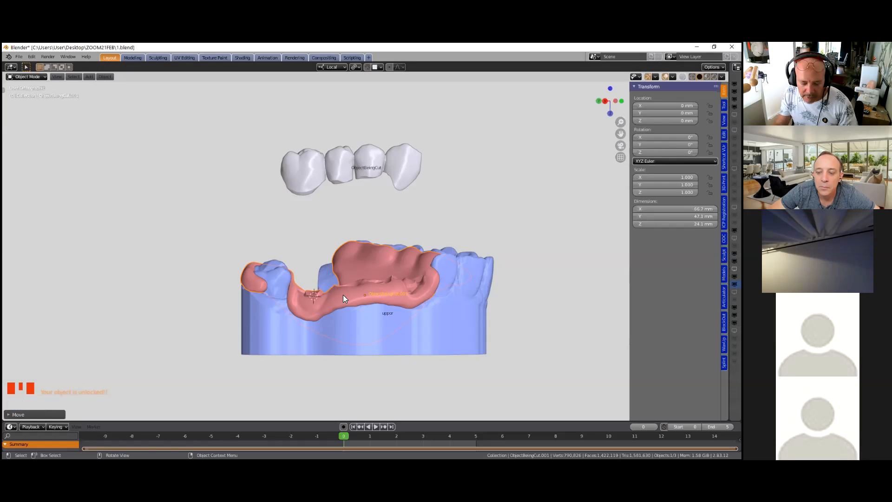
- Move the gum off the upper model along local Z to a location of about -17.2 mm, and view the separated parts upright
key("g")
key("z")
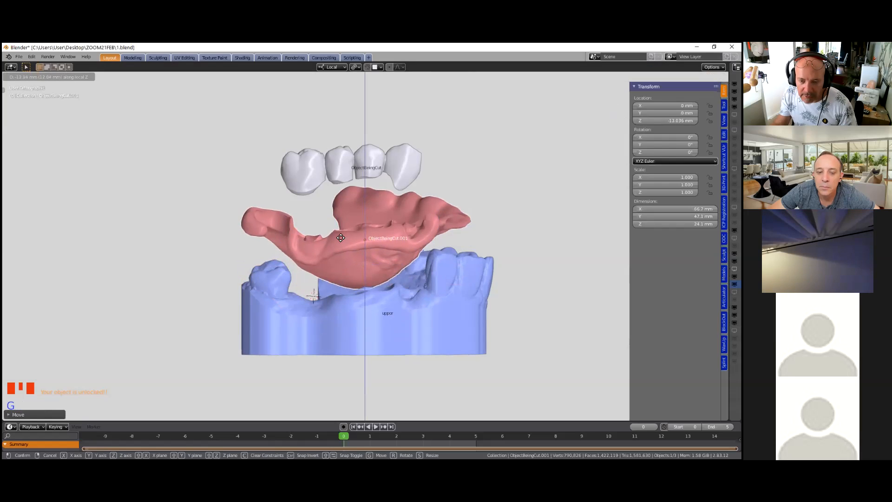
left_click(339, 225)
middle_click_drag(349, 253, 376, 254)
scroll(340, 239, "up", 5)
scroll(421, 176, "down", 3)
middle_click_drag(421, 176, 416, 315)
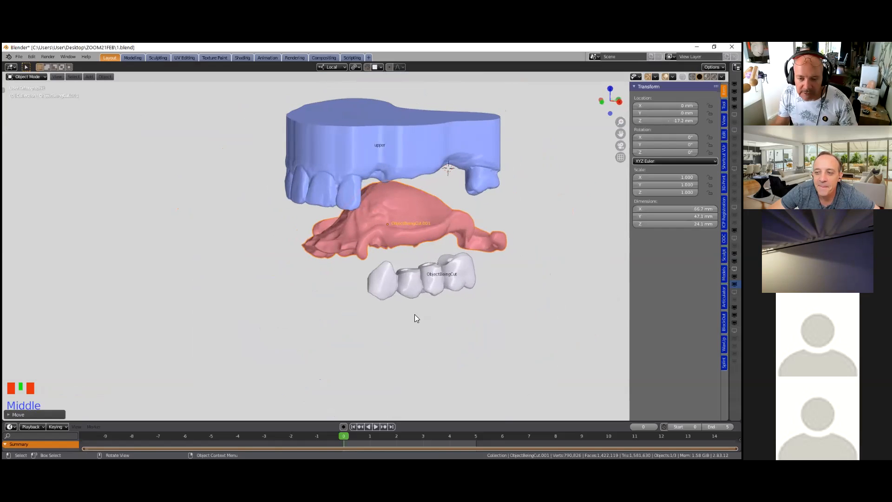
scroll(416, 315, "down", 2)
middle_click_drag(385, 343, 341, 360, "shift")
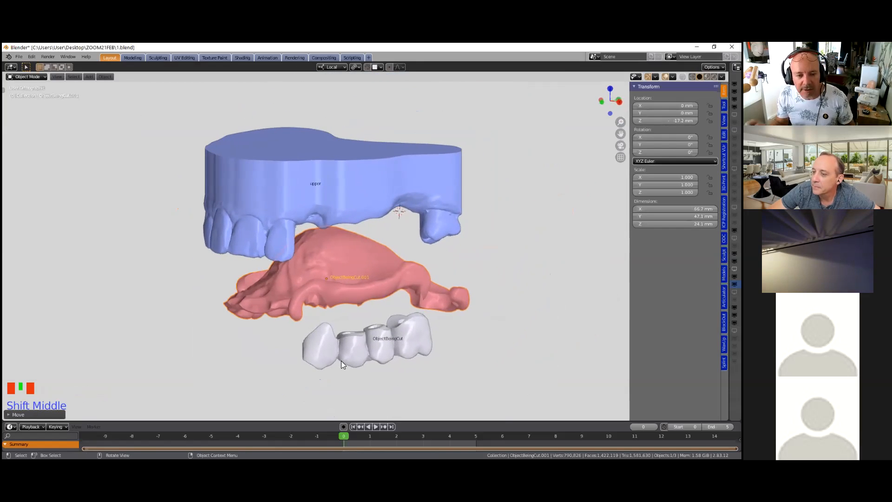